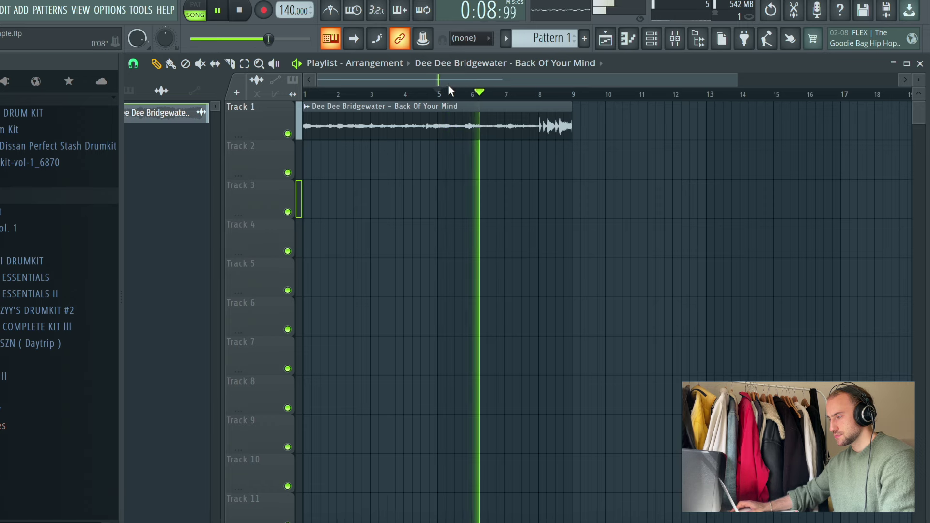
Step: Slice the Back Of Your Mind audio clip on Track 1 just after the start of bar 5
scroll(576, 94, up, 5)
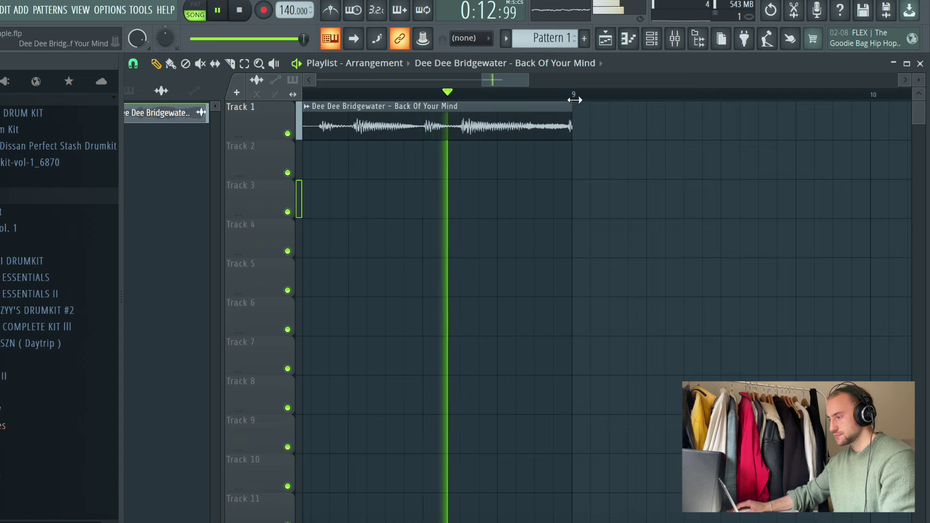
scroll(581, 96, down, 5)
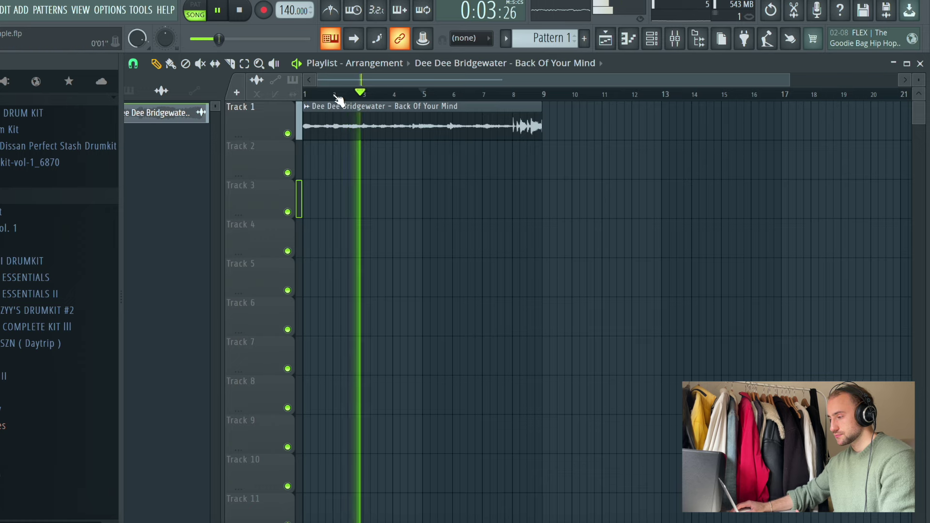
scroll(342, 94, up, 4)
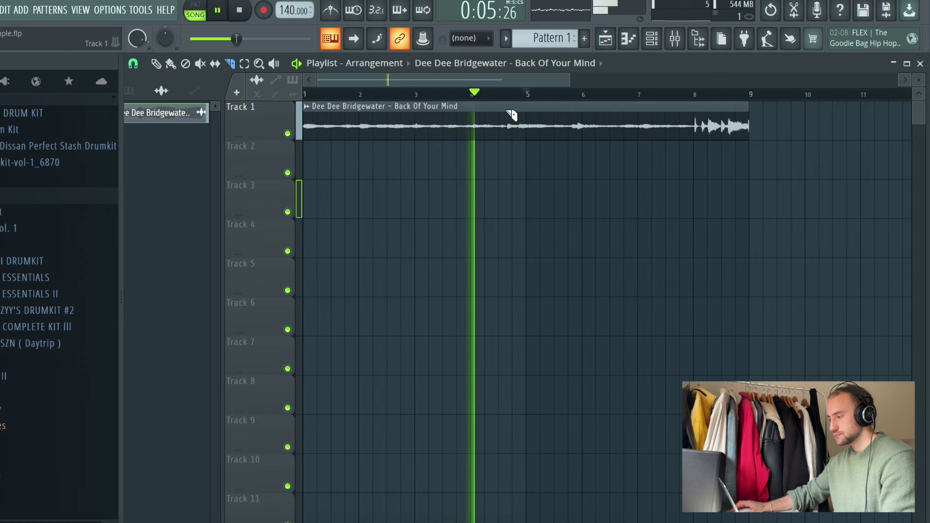
scroll(528, 96, up, 1)
scroll(712, 116, up, 3)
click(699, 97)
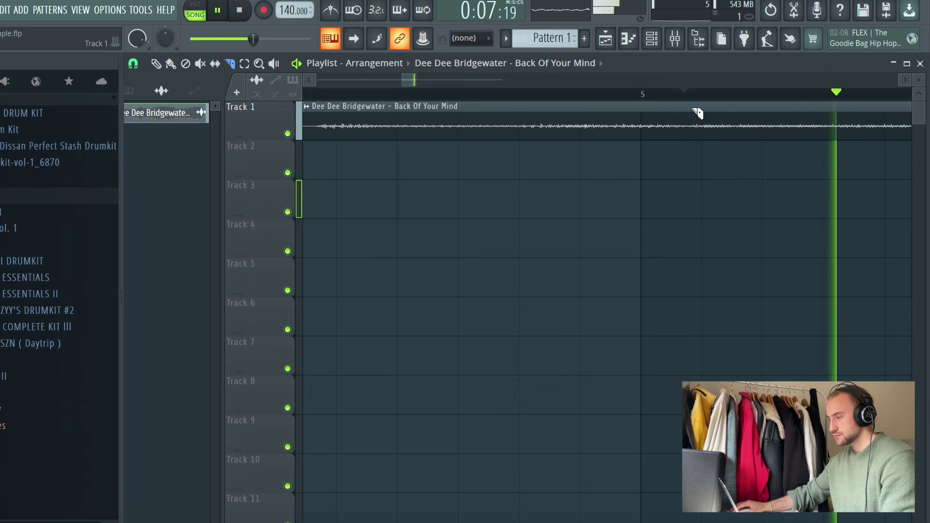
click(659, 97)
click(683, 99)
click(690, 99)
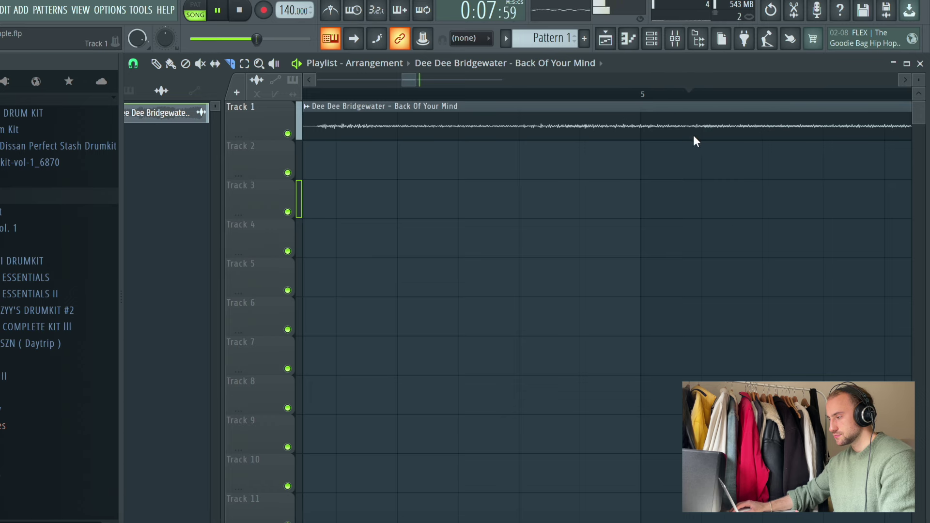
scroll(704, 100, down, 3)
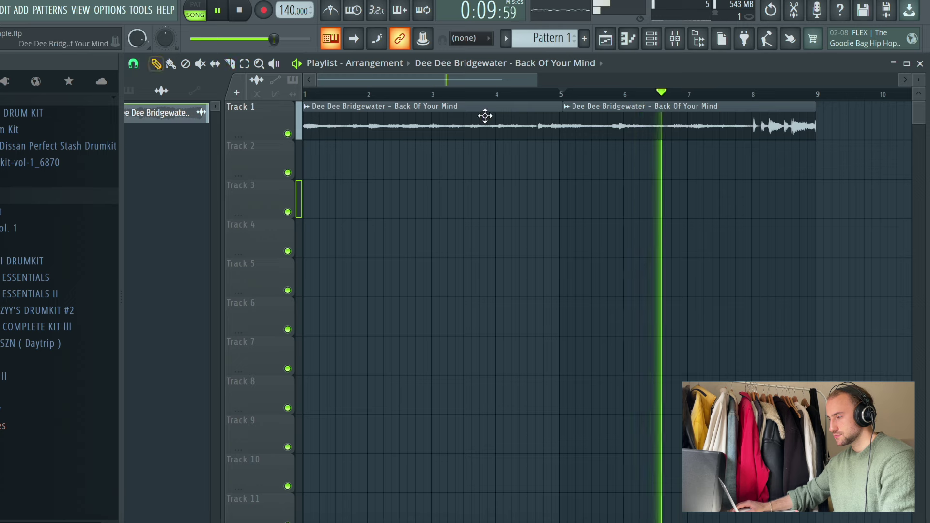
Step: Move the second part of the sliced clip down to Track 2 and stretch the first part to end just before bar 5
drag(616, 118, 610, 173)
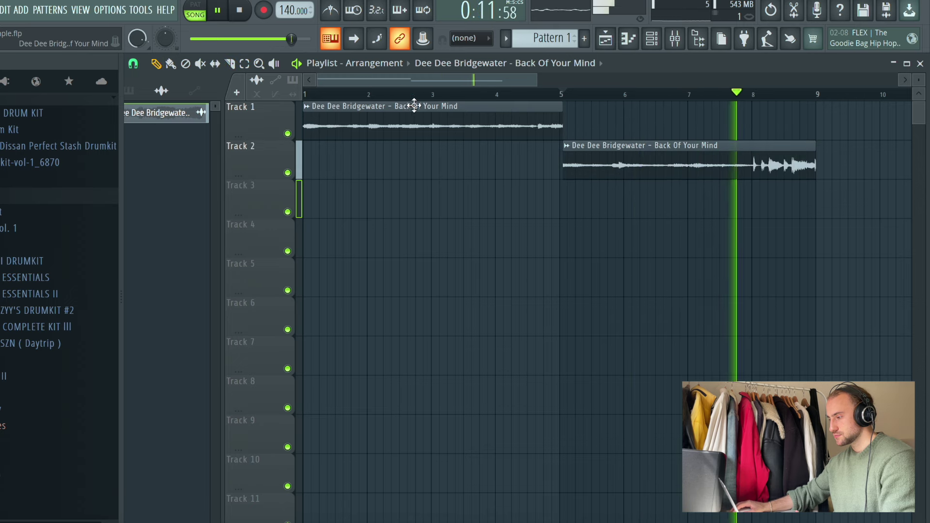
drag(562, 129, 558, 129)
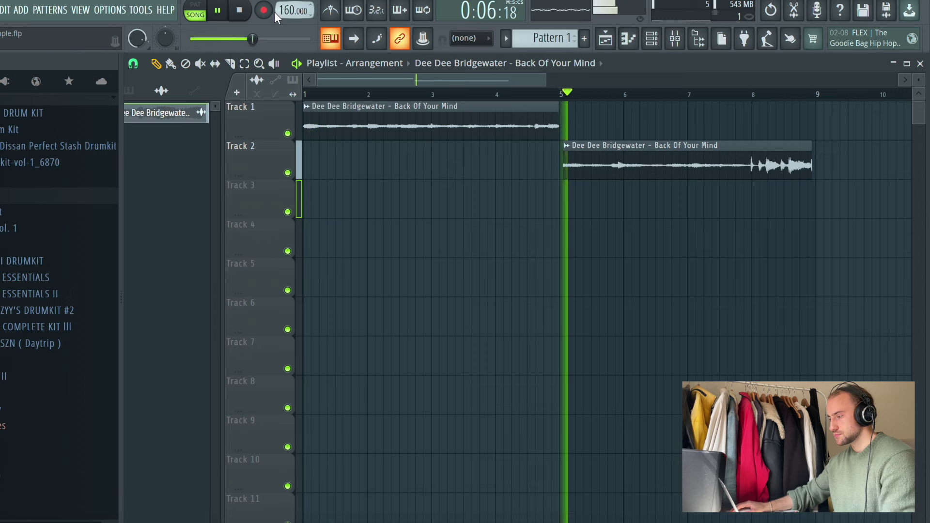
Step: Set the project tempo to 160 BPM and play the arrangement from the start and from around bar 2
click(241, 11)
click(241, 11)
key(space)
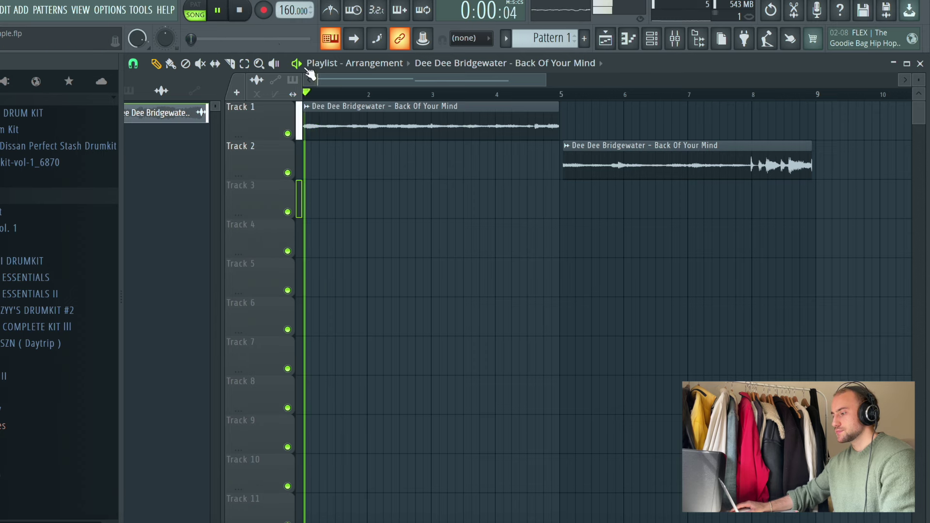
click(309, 95)
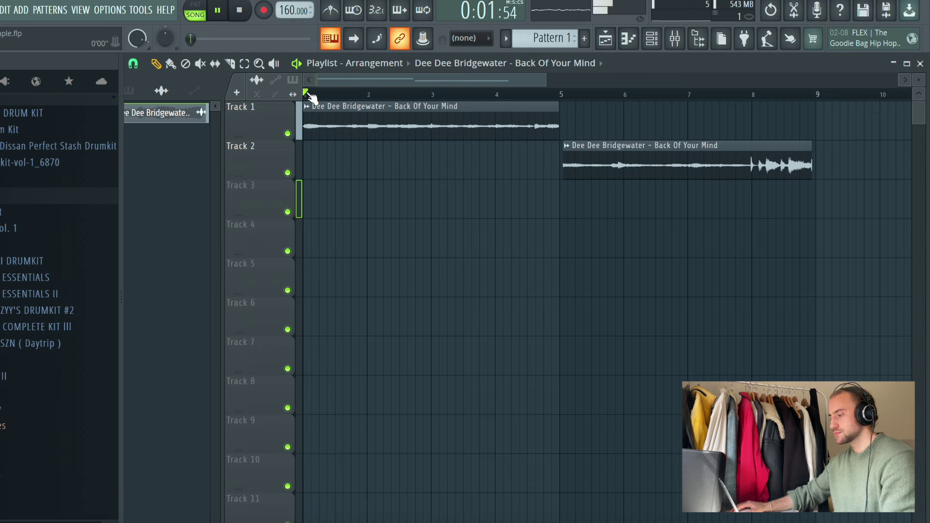
click(370, 94)
click(367, 92)
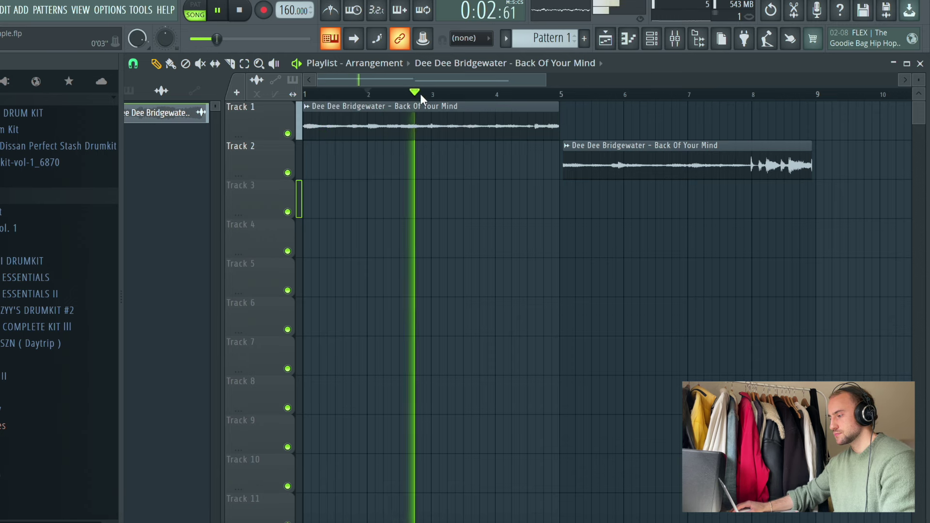
scroll(560, 97, down, 2)
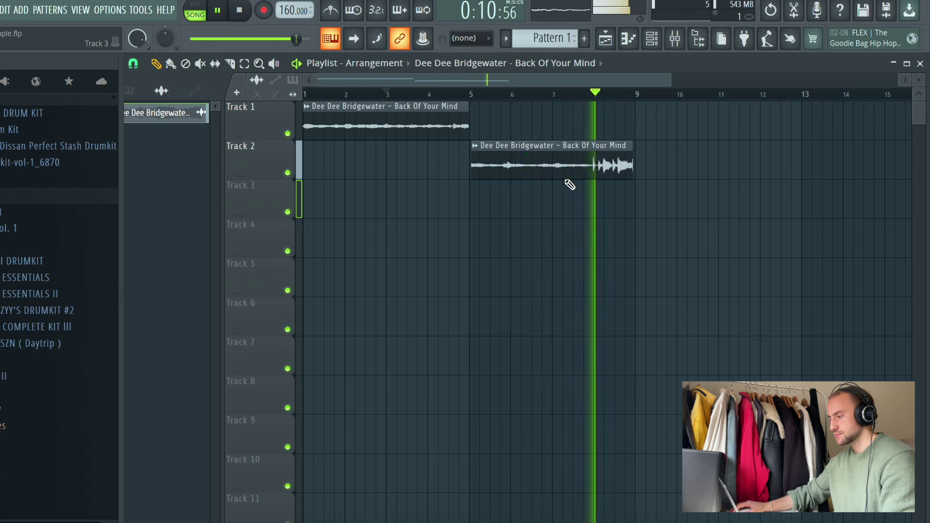
Step: Raise the time-stretching pitch of the Back Of Your Mind clip with the stretch mode on Auto, and replay from the start
double_click(542, 164)
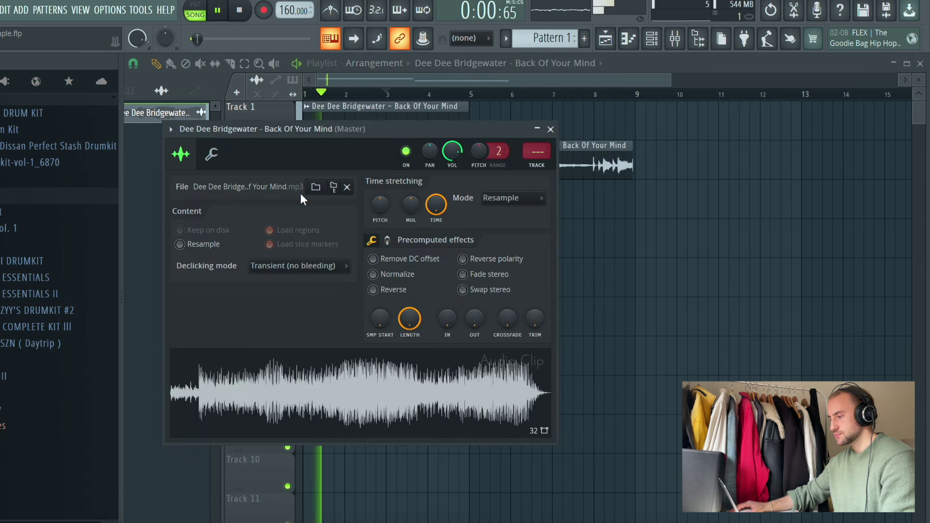
drag(383, 200, 383, 186)
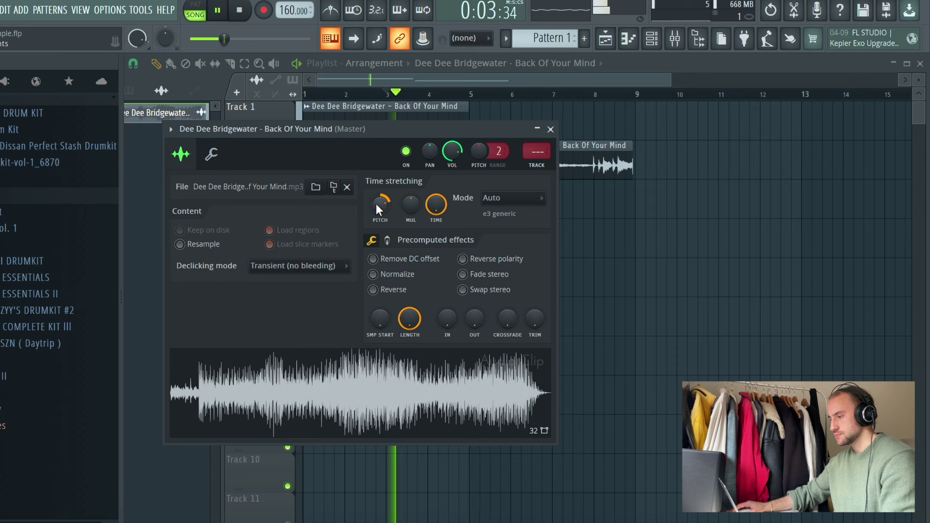
key(space)
drag(376, 203, 377, 201)
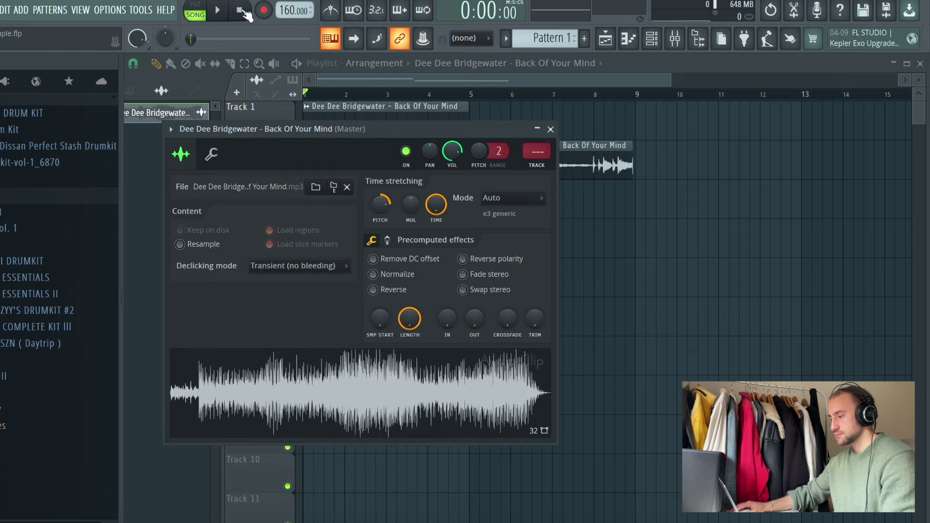
key(space)
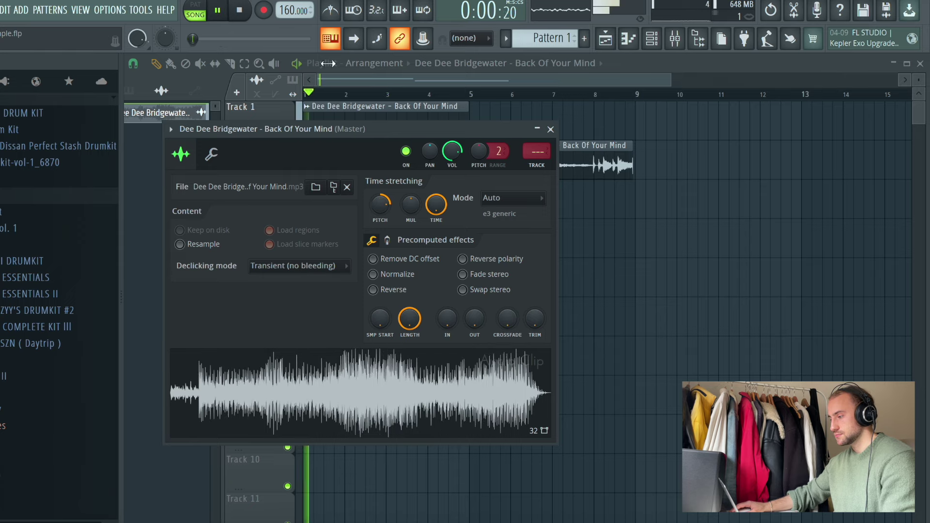
Step: Load Edison into the first effect slot of mixer Insert 1 and arm it to record on input
click(670, 38)
key(space)
click(860, 127)
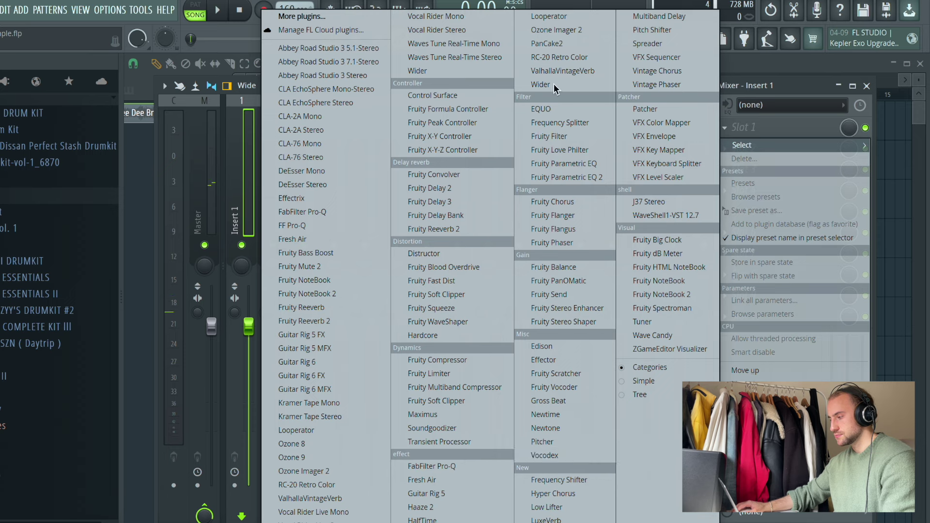
click(553, 347)
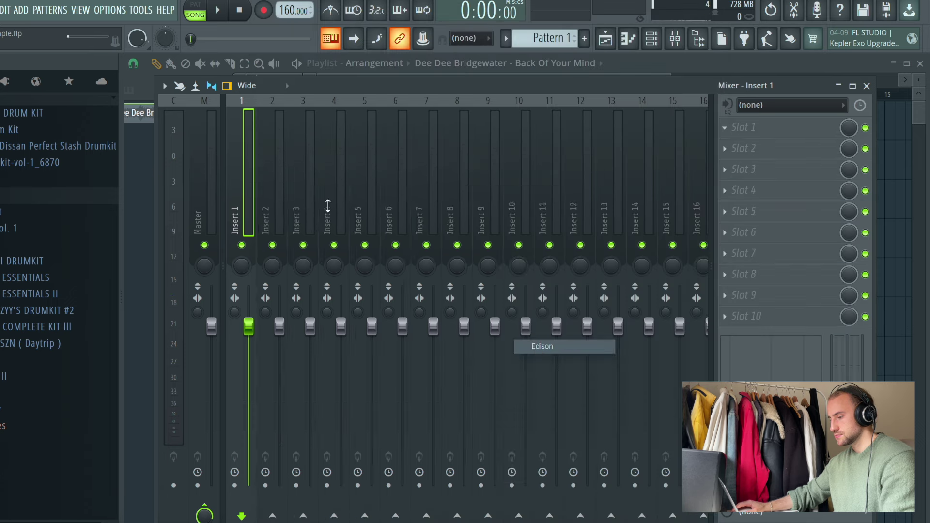
click(319, 190)
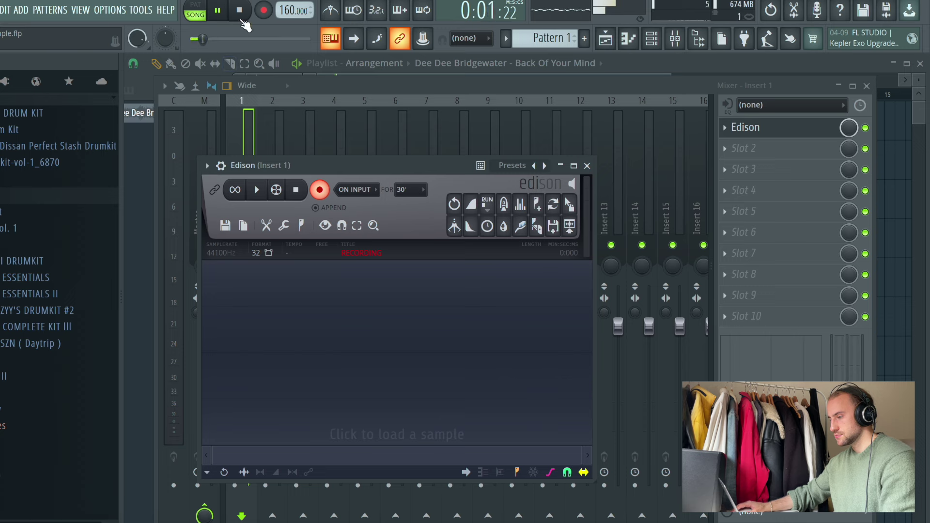
Step: Record the arrangement through mixer track 1 into Edison and send the recording to the playlist as an audio clip
key(F6)
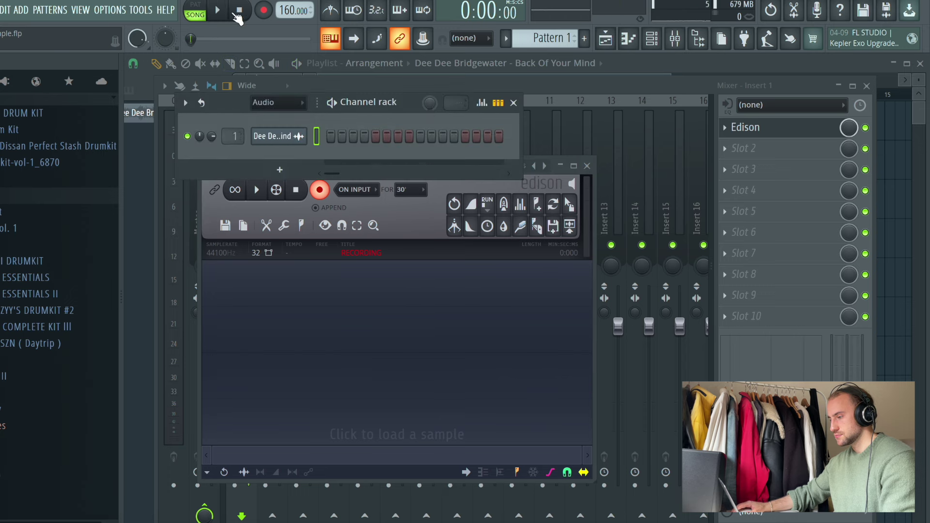
key(space)
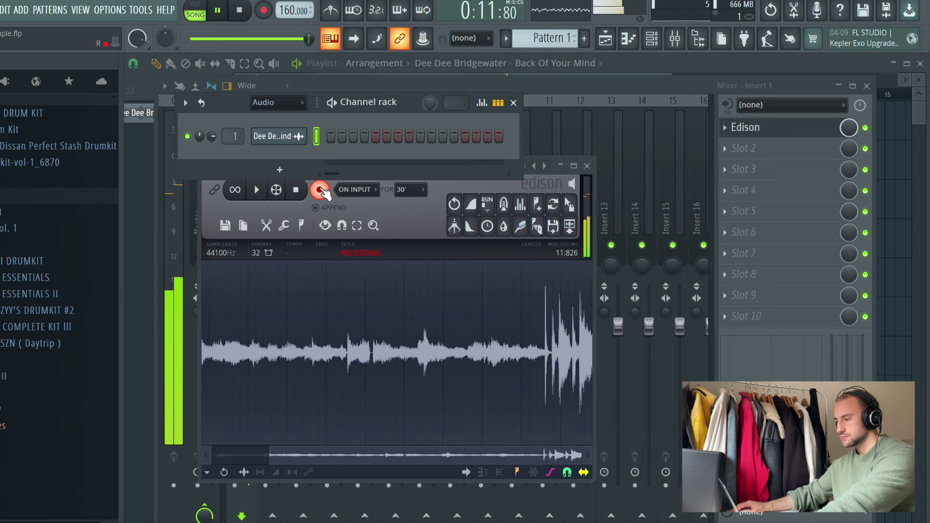
click(320, 190)
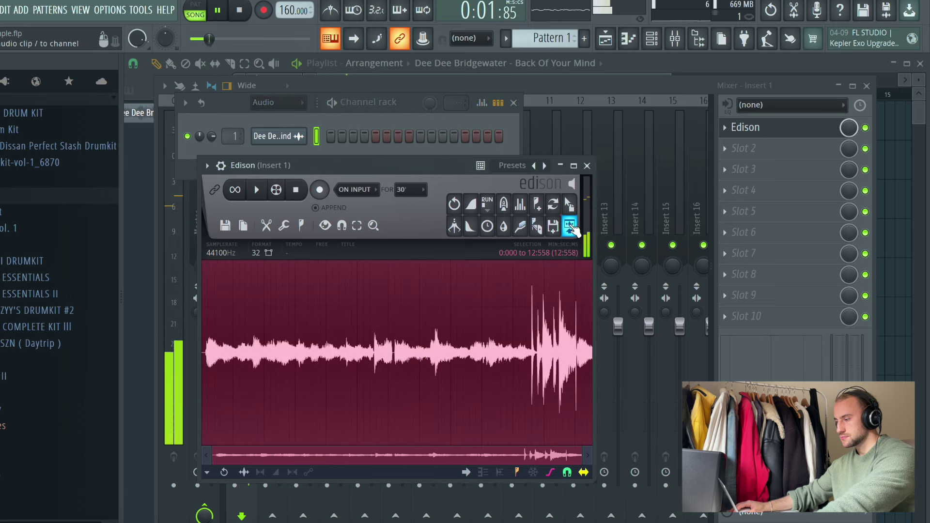
click(569, 225)
click(587, 165)
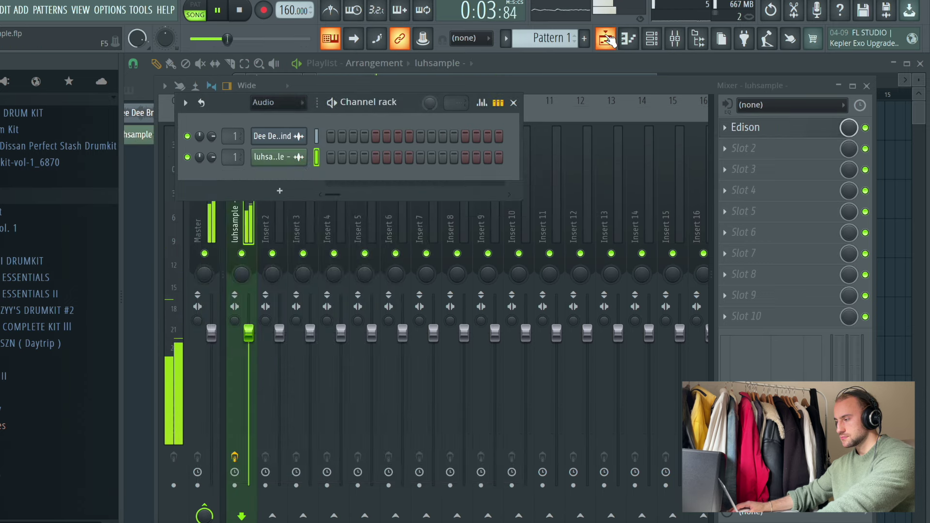
Step: Mute Track 1 and Track 2 in the playlist so only the recorded luhsample clip plays
click(607, 38)
click(287, 133)
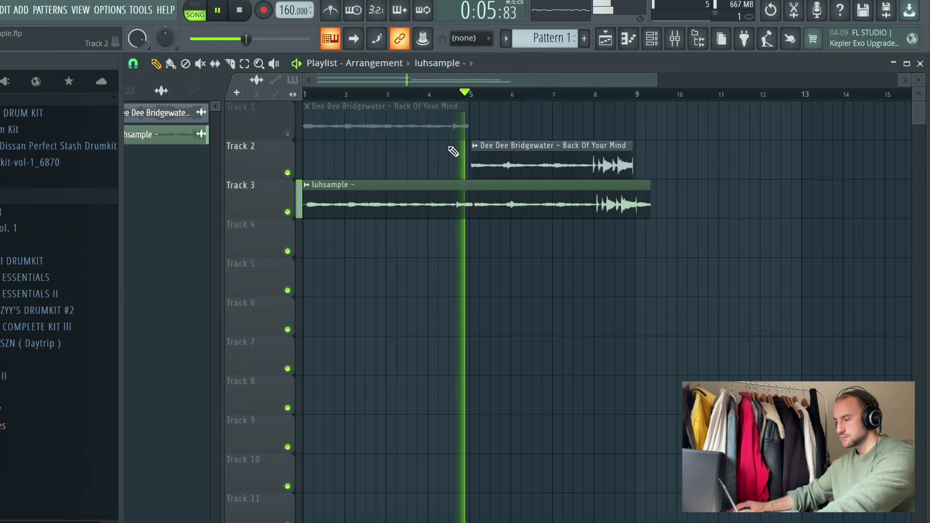
click(287, 172)
Step: Reopen Edison on the luhsample mixer track and look through its format, region and view options
click(675, 38)
click(759, 129)
click(758, 129)
click(736, 128)
right_click(398, 300)
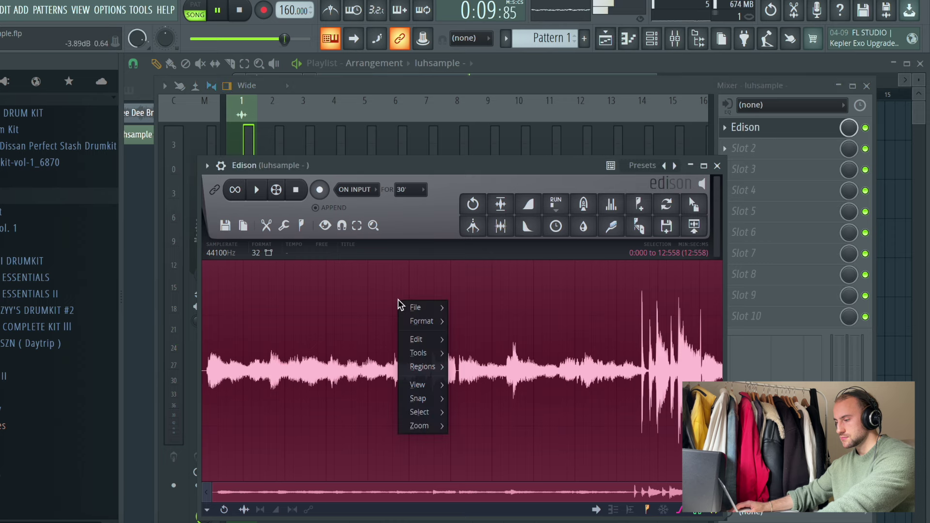
mouse_move(433, 327)
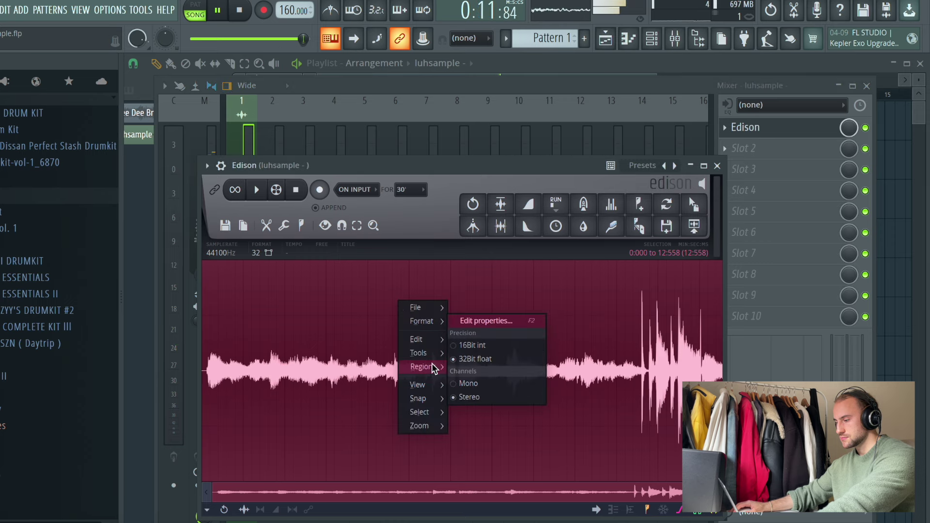
mouse_move(434, 387)
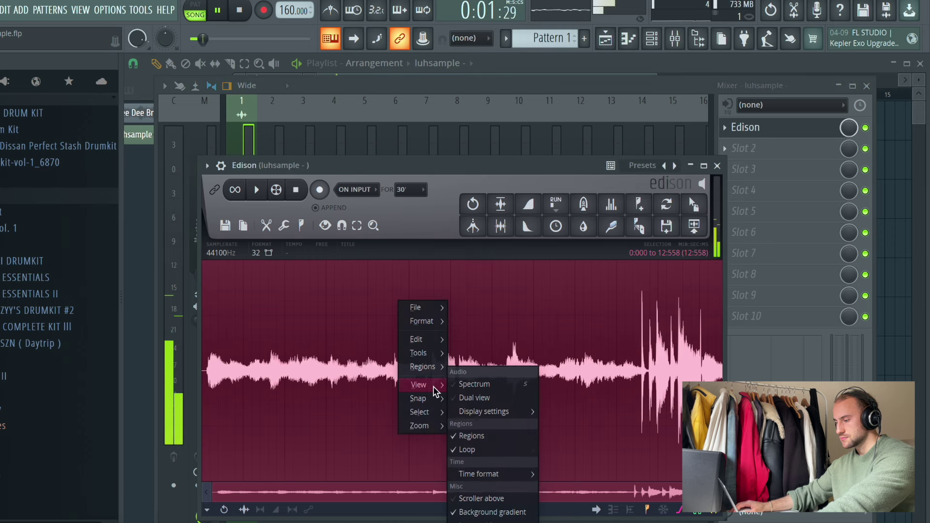
click(606, 41)
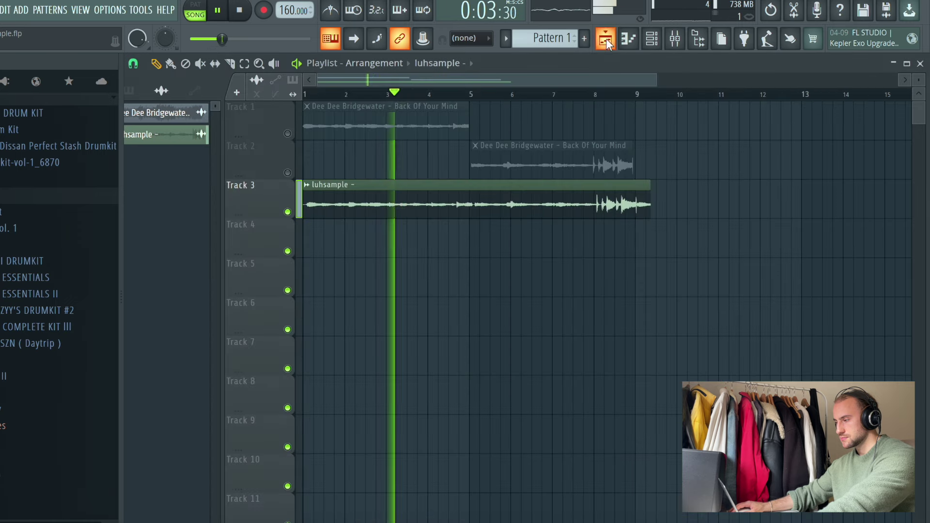
Step: Add a Slicex instrument channel to the project and move its window clear of the mixer tracks
click(674, 39)
click(49, 10)
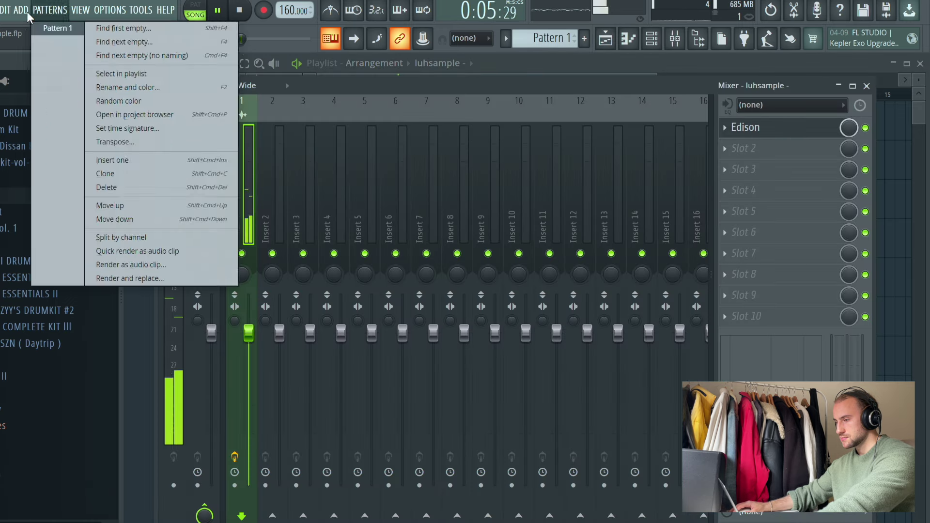
click(27, 11)
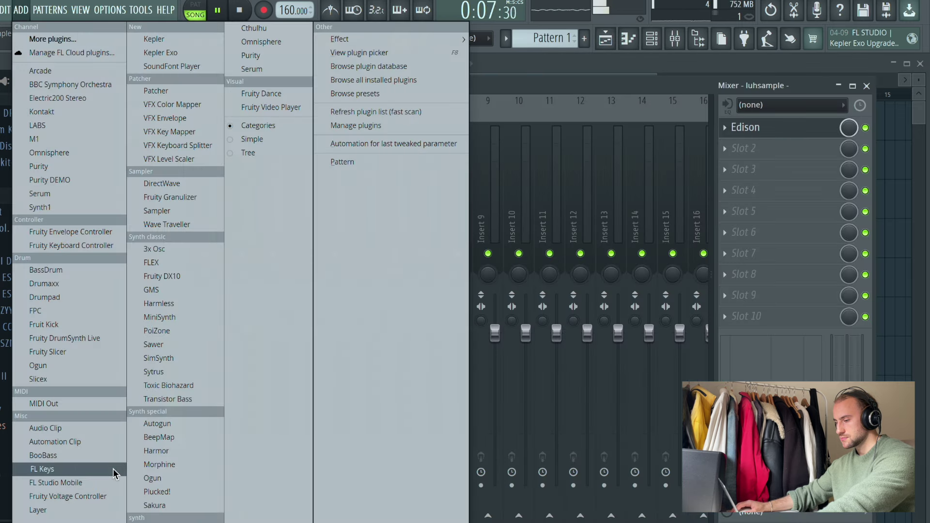
click(93, 378)
drag(478, 157, 641, 93)
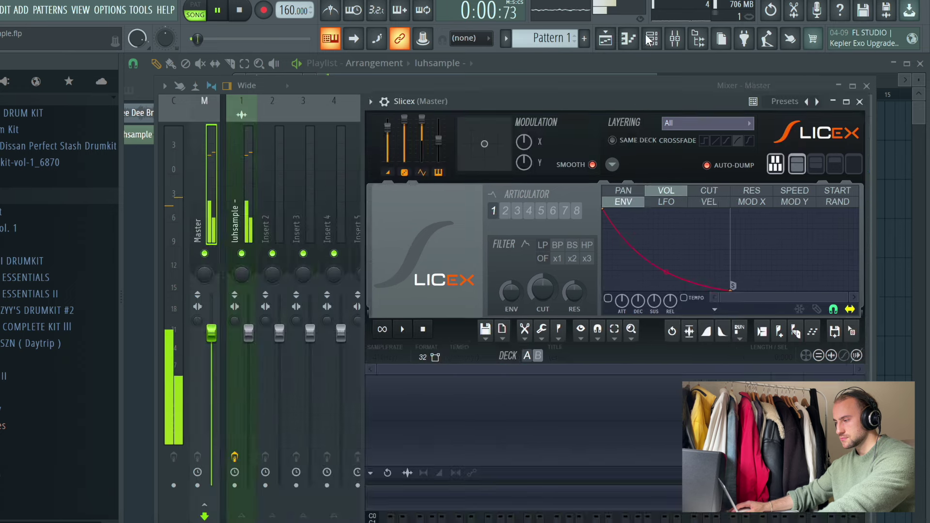
Step: Open the luhsample clip's channel settings and bring the mixer and channel rack into view
click(651, 39)
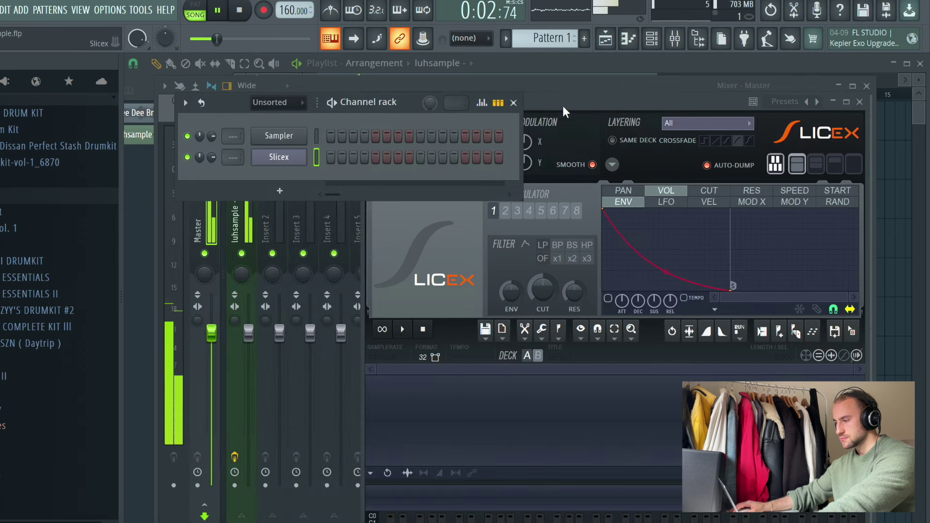
click(146, 135)
double_click(154, 137)
click(675, 37)
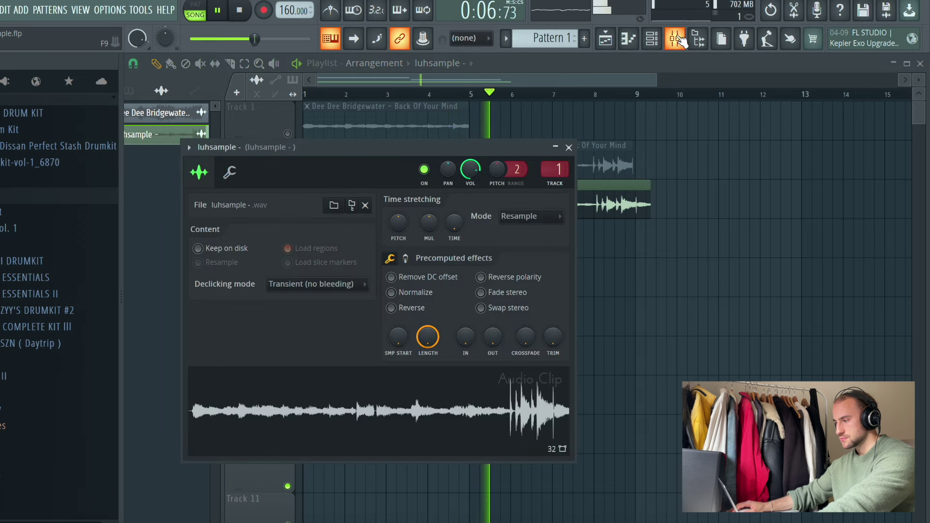
click(676, 40)
drag(615, 85, 743, 55)
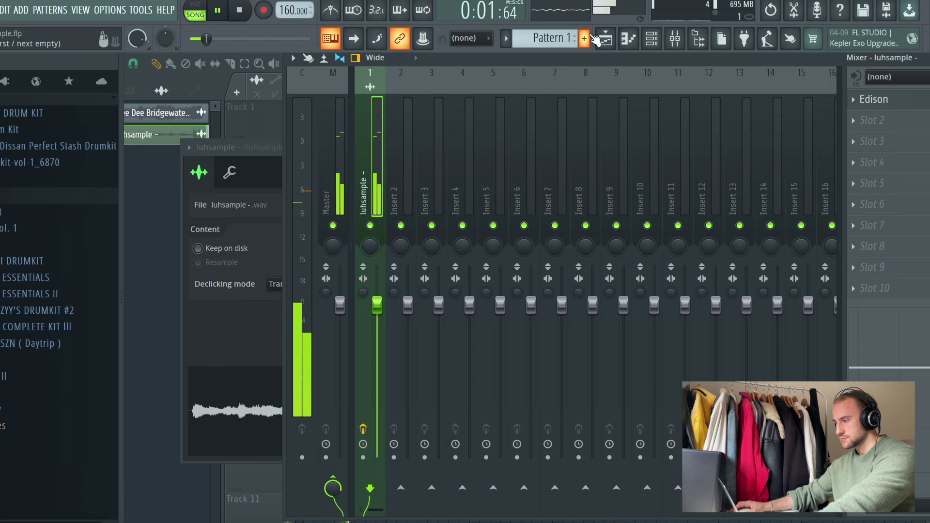
click(675, 38)
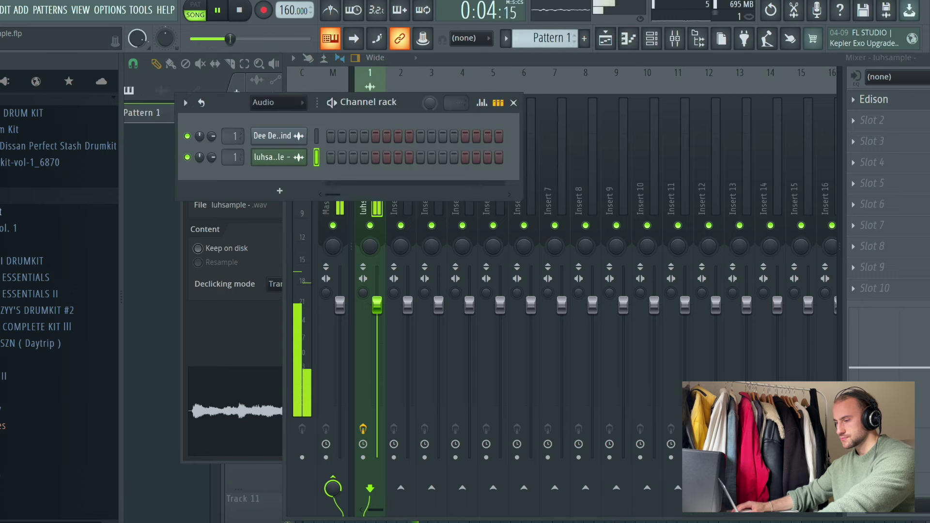
Step: Add the OTECLAP 2 sample from the drum kit folder to the channel rack as a new channel
click(14, 277)
drag(14, 337, 299, 206)
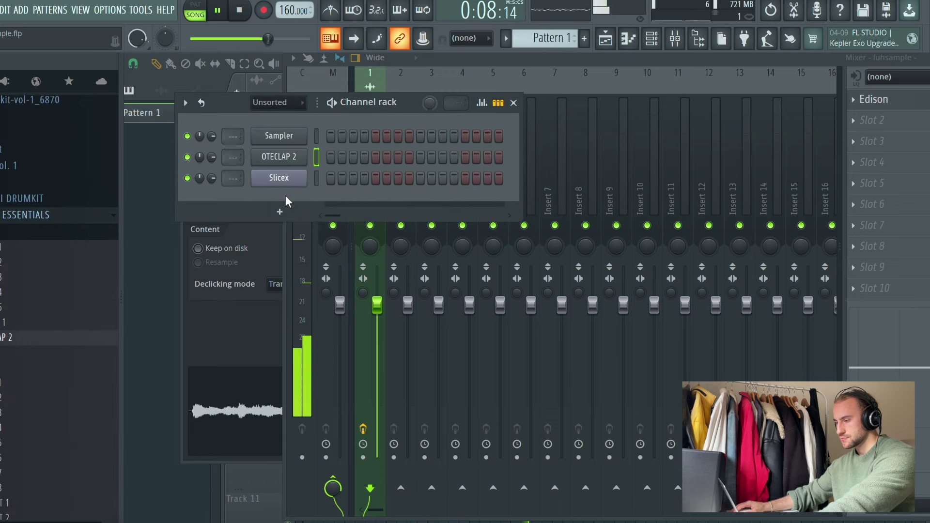
Step: Load the luhsample audio into the Slicex channel and cut the slice notes dumped into its pattern
drag(243, 408, 281, 178)
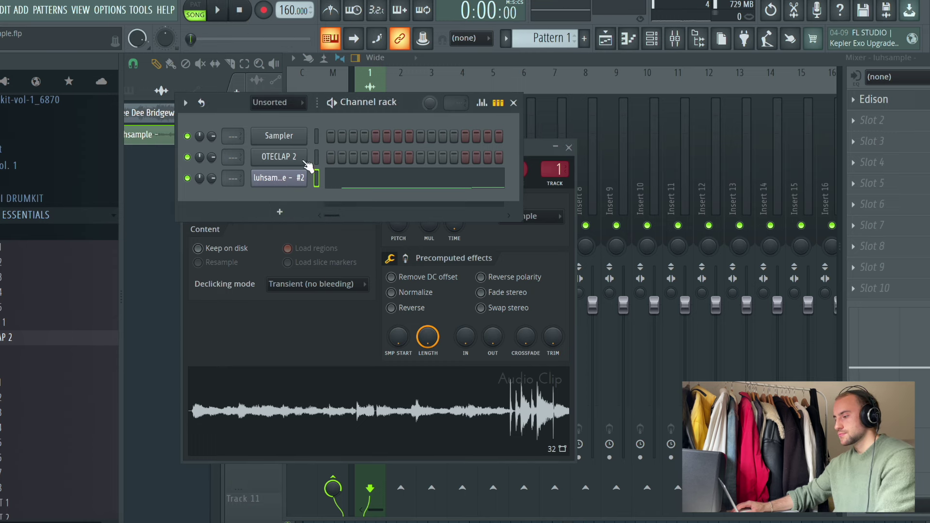
right_click(303, 175)
click(449, 175)
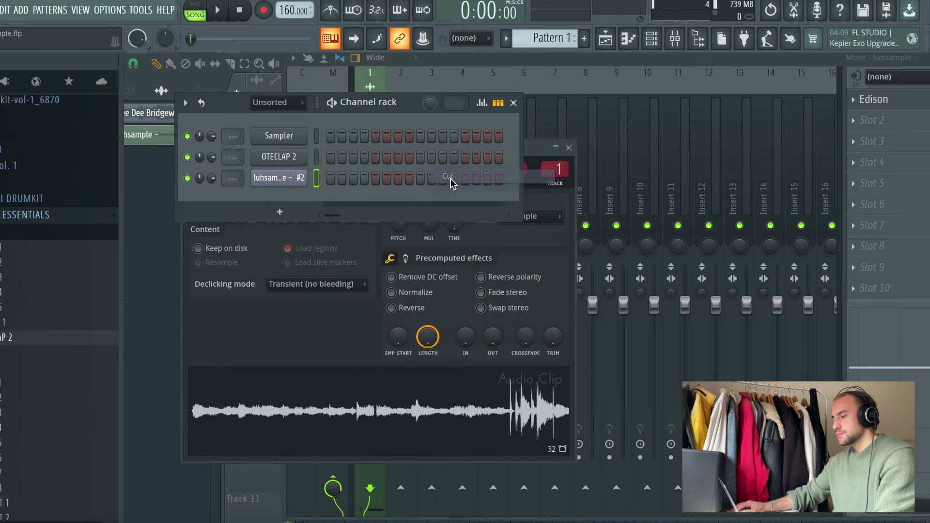
Step: Open the luhsample Slicex channel and look through its region, edit and tools options
click(290, 178)
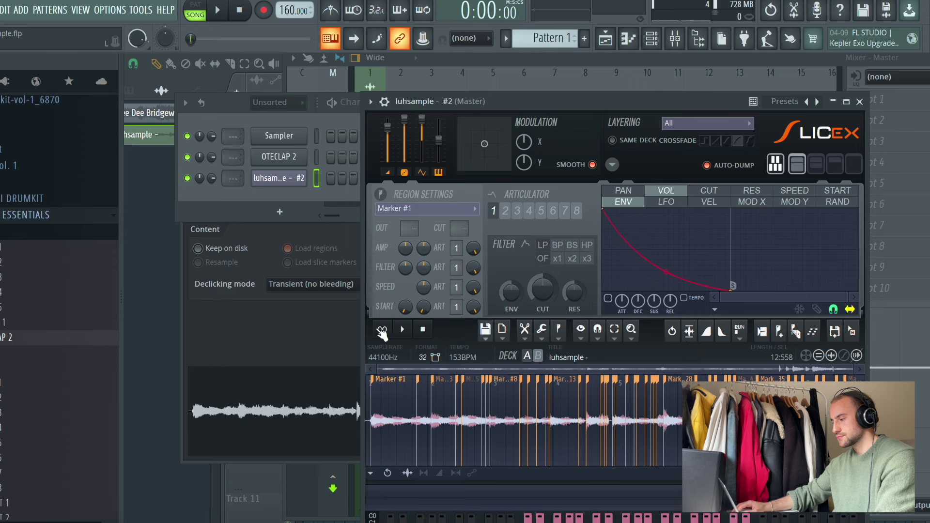
click(565, 342)
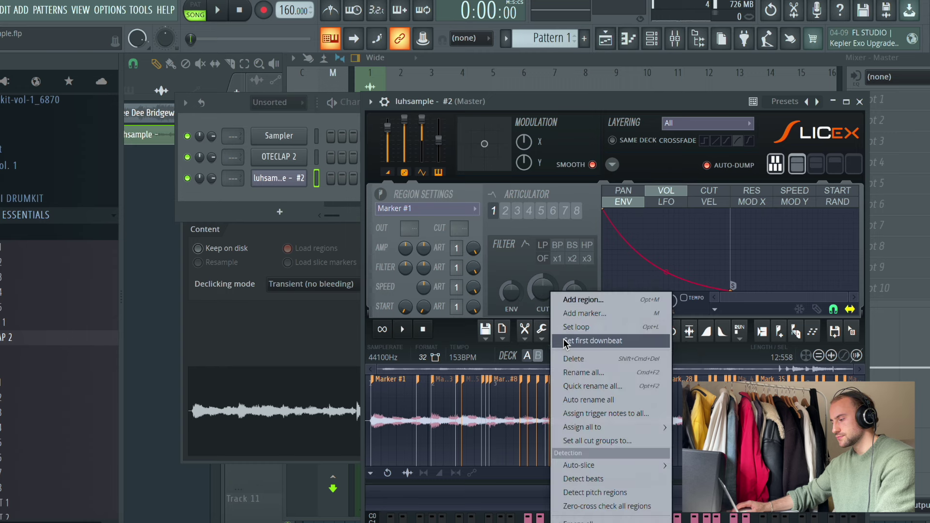
click(527, 339)
click(528, 337)
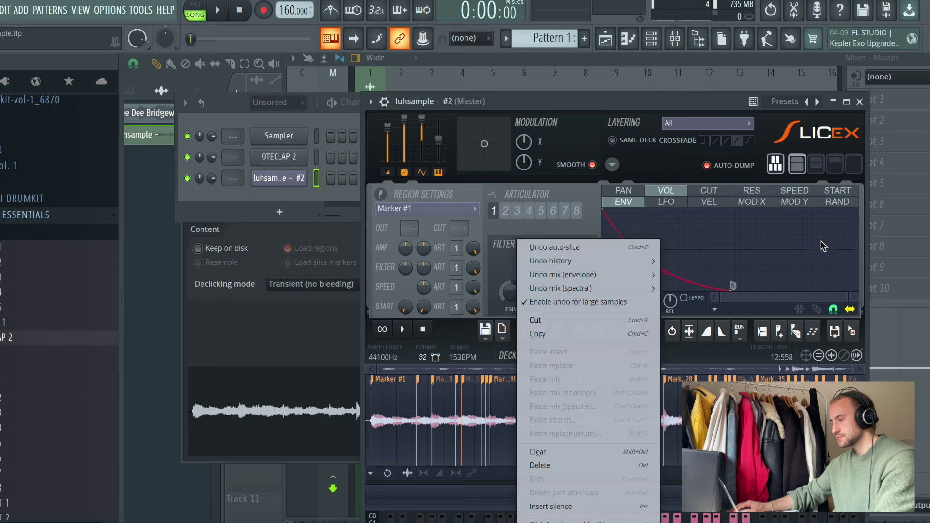
click(705, 112)
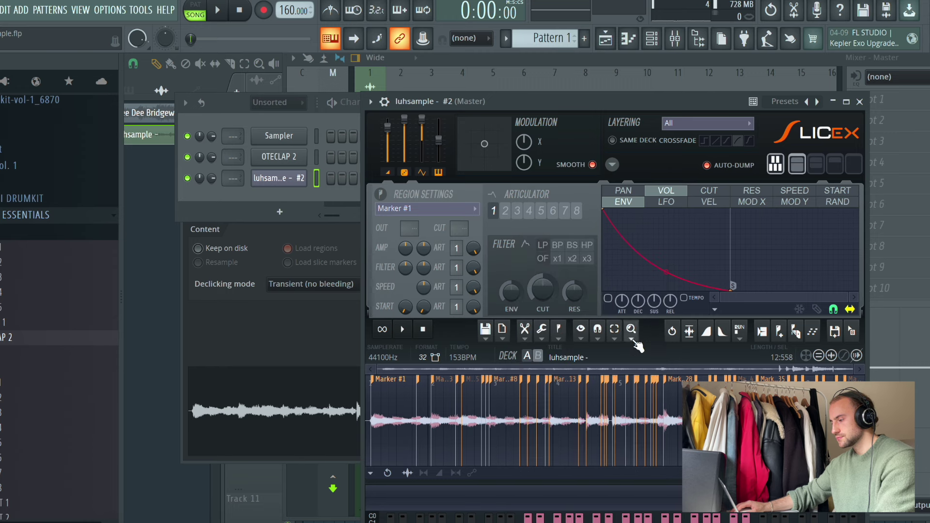
click(546, 341)
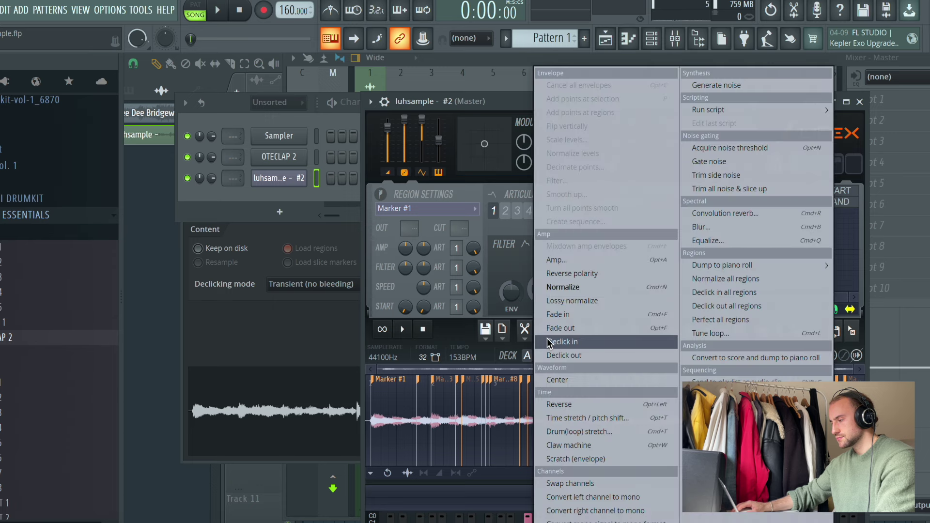
click(527, 339)
click(525, 340)
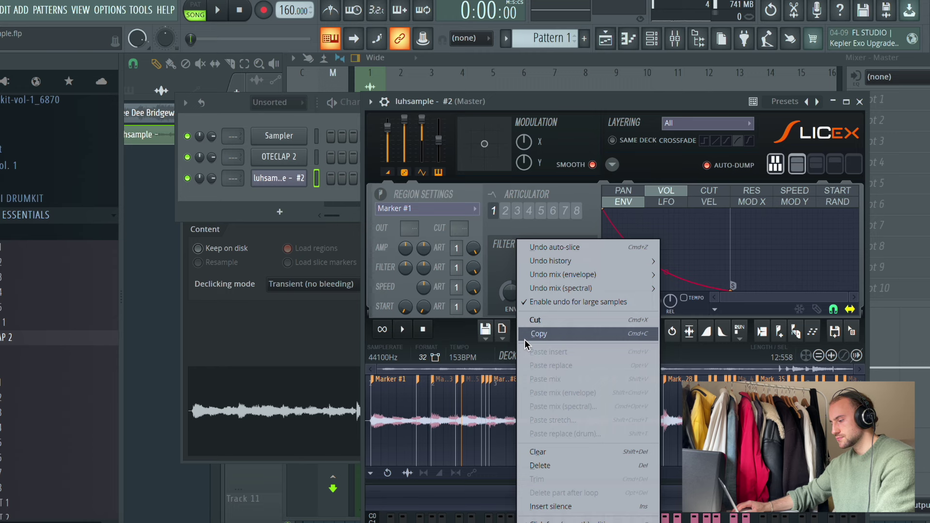
click(673, 347)
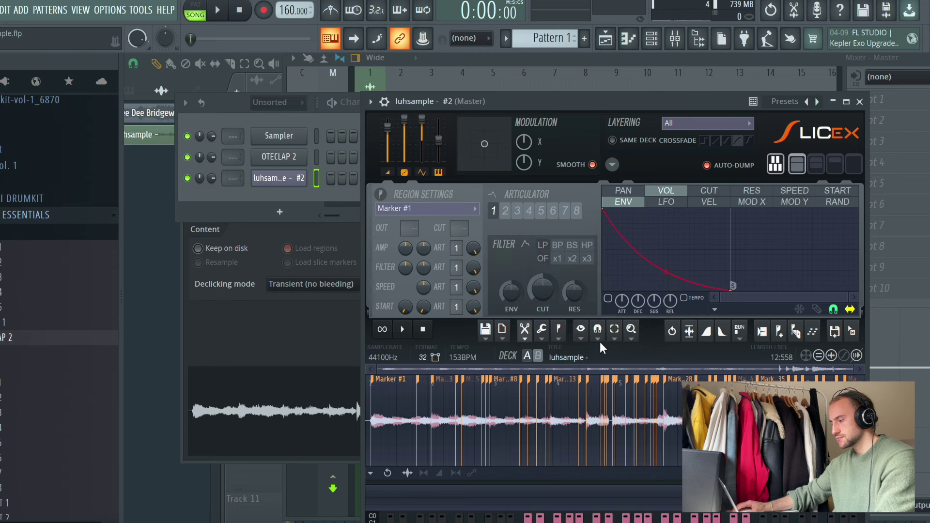
click(545, 338)
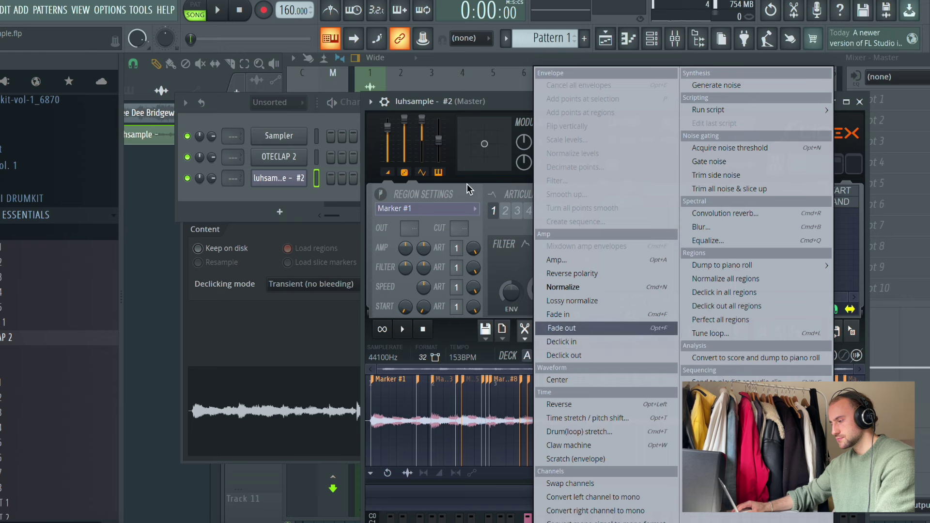
click(440, 340)
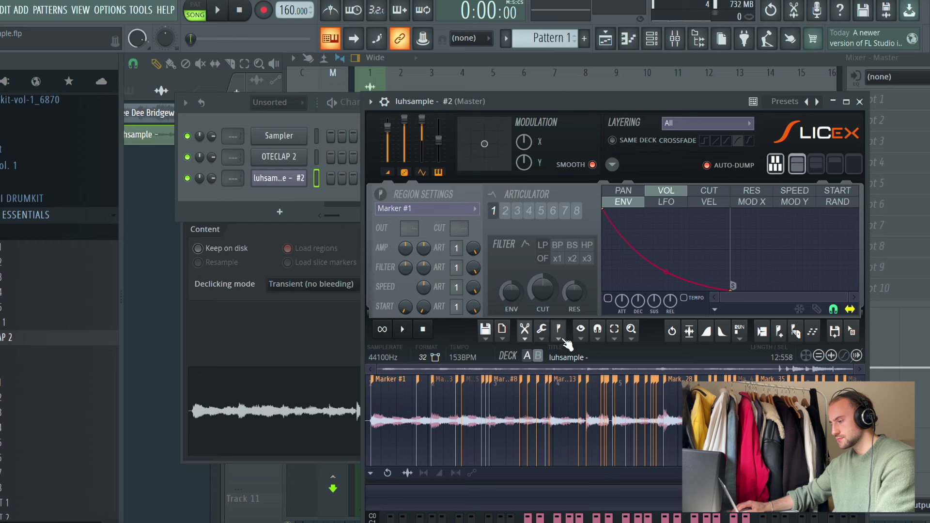
Step: Look through Slicex's view, snap and script options, including the Play To End script, and close the plugin window
click(581, 340)
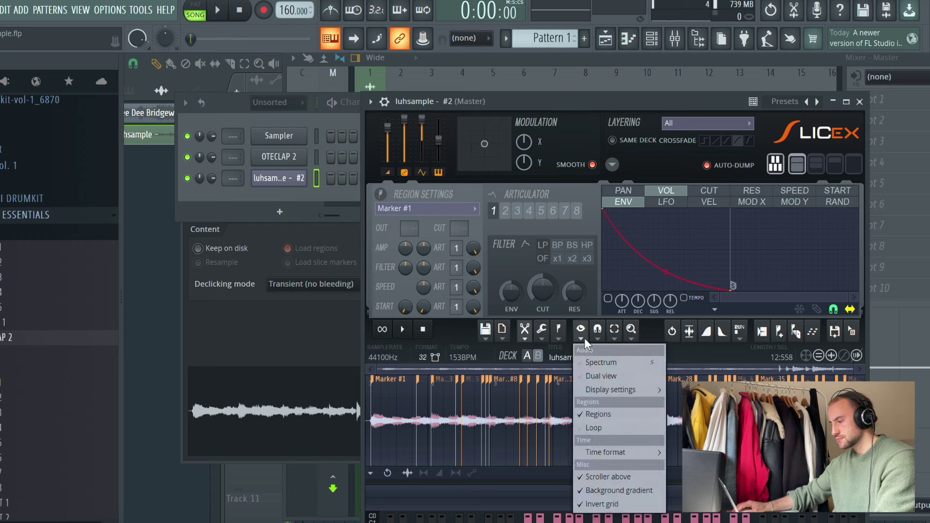
click(597, 336)
click(598, 335)
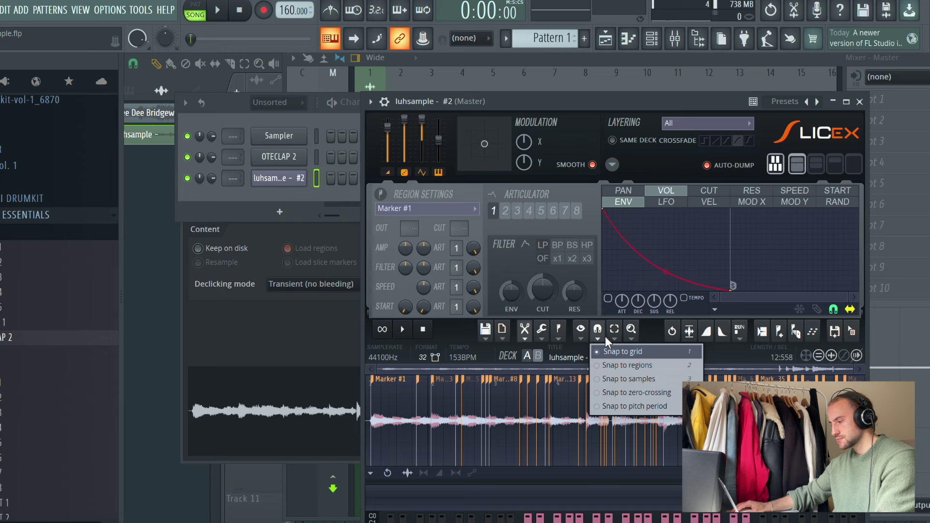
click(609, 336)
click(740, 334)
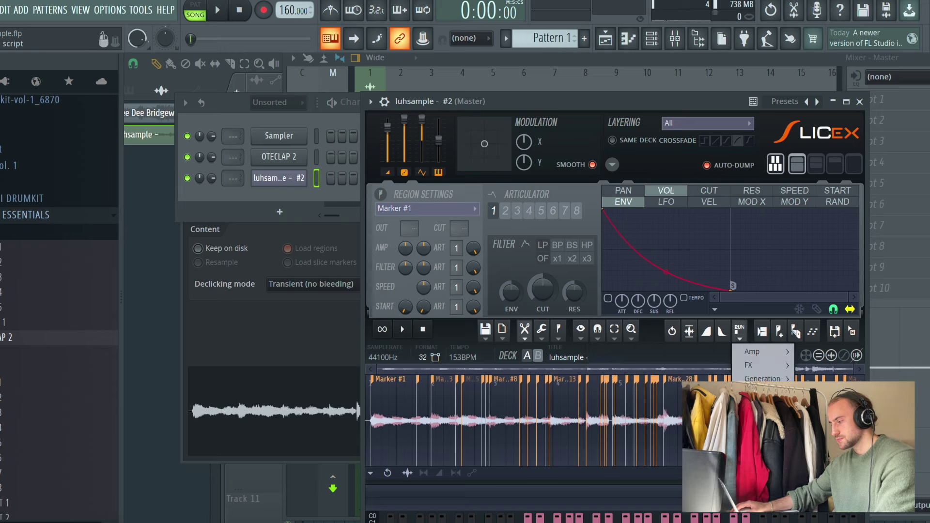
click(823, 406)
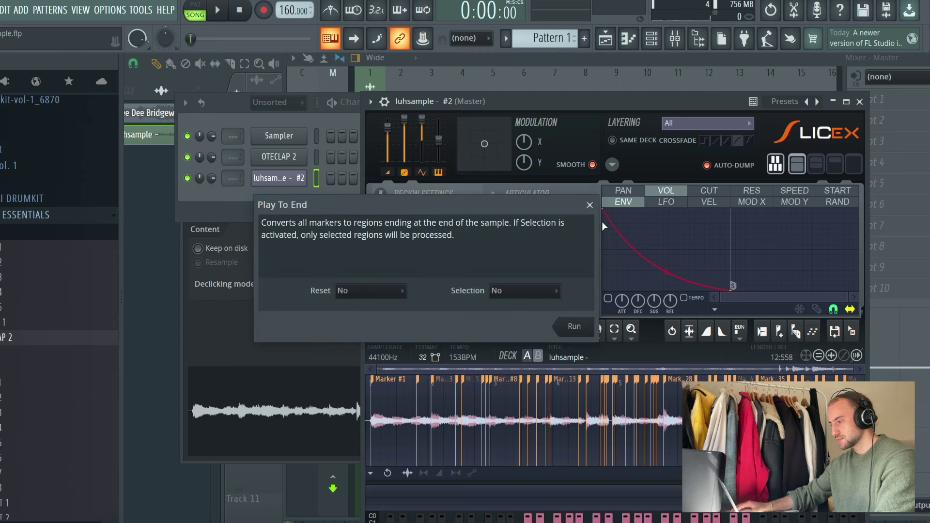
click(591, 207)
click(741, 333)
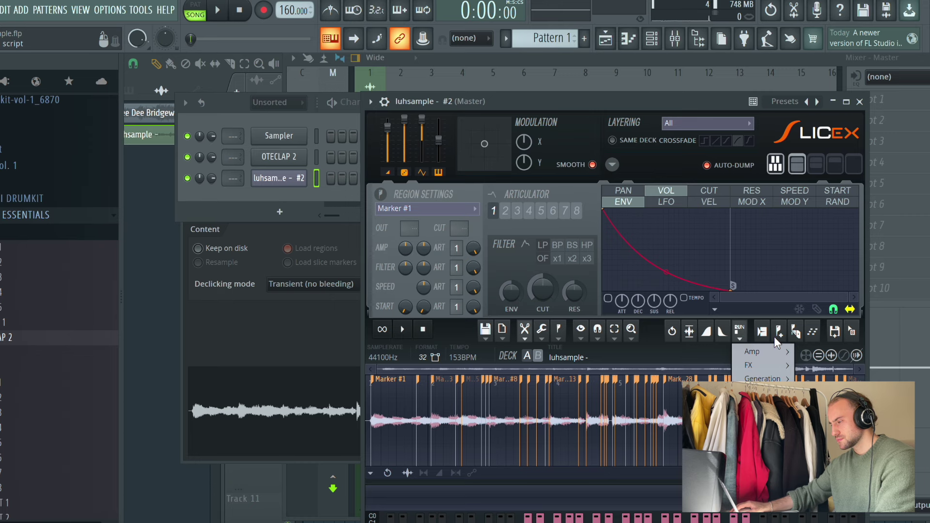
click(860, 102)
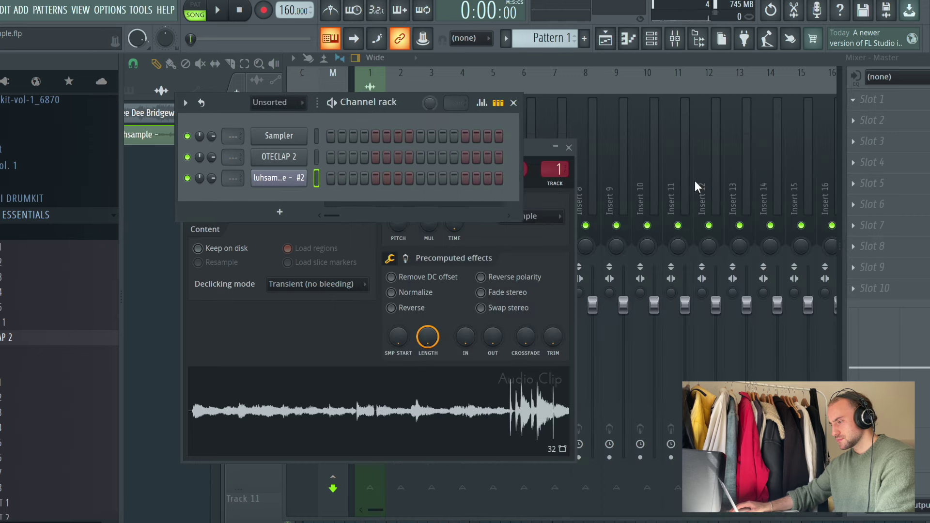
Step: Open the Slicex channel's piano roll, place a Marker #1 note at bar 1, and switch to pattern playback
right_click(281, 175)
click(315, 177)
drag(293, 98, 320, 516)
mouse_move(213, 341)
mouse_down()
mouse_move(180, 340)
mouse_move(219, 338)
mouse_up()
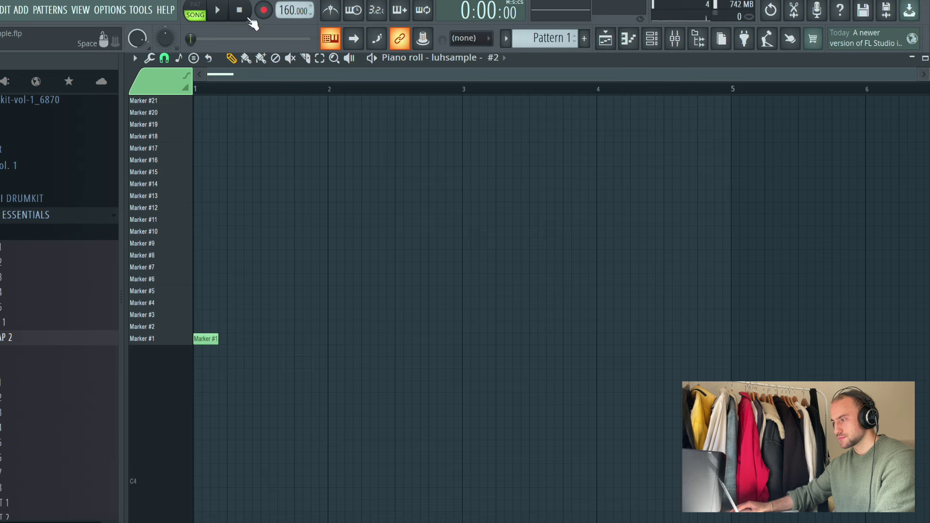
click(604, 40)
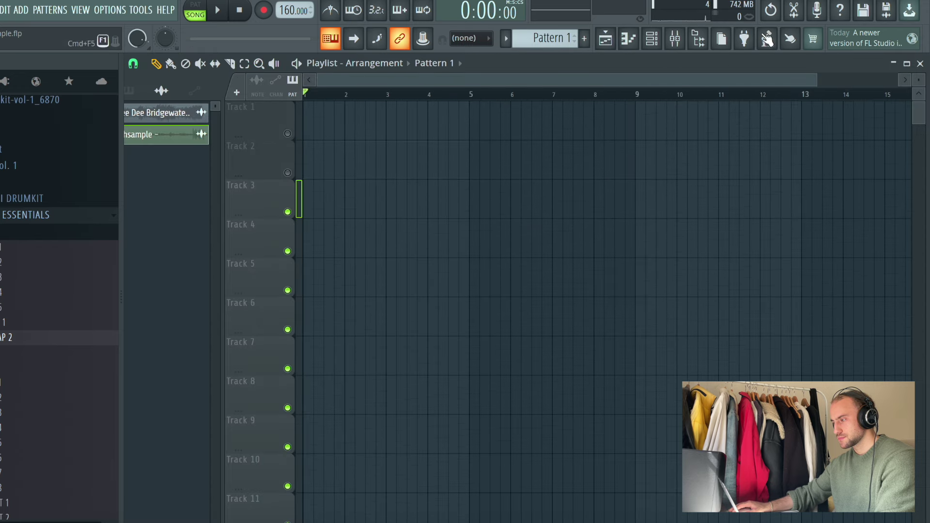
click(653, 40)
key(space)
click(353, 177)
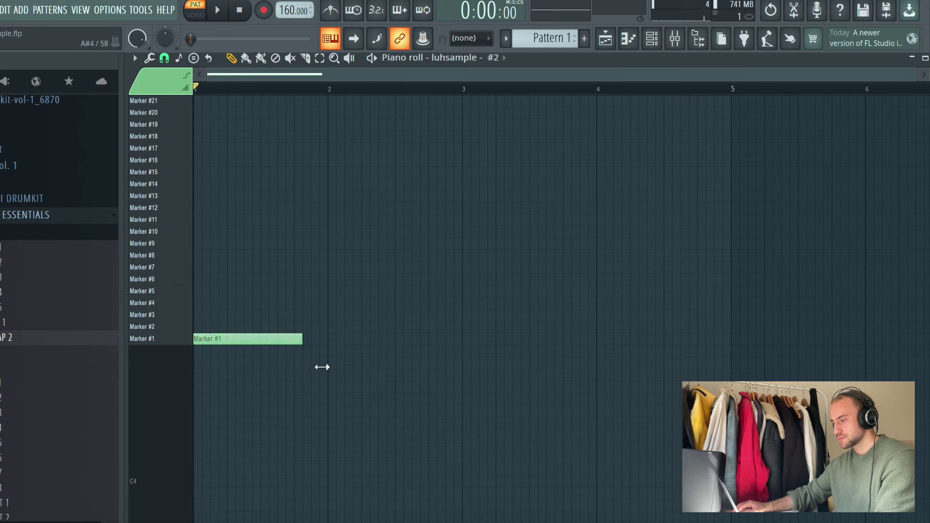
Step: Set the Marker #1 note to three beats and place a second three-beat Marker #1 note directly after it
key(space)
key(space)
drag(284, 340, 293, 342)
key(space)
click(296, 341)
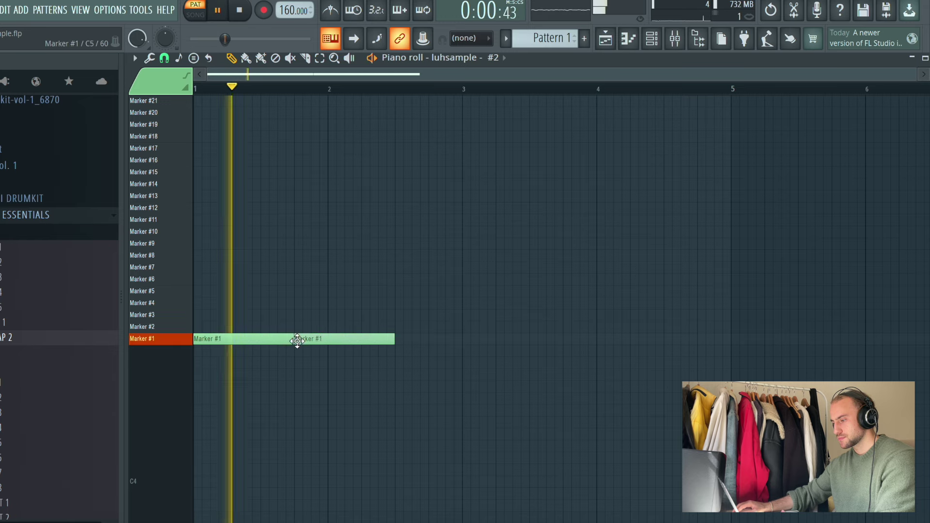
scroll(342, 87, down, 1)
key(space)
Step: Try one-beat Marker #2 and Marker #3 notes after the two Marker #1 notes, and delete both
click(379, 328)
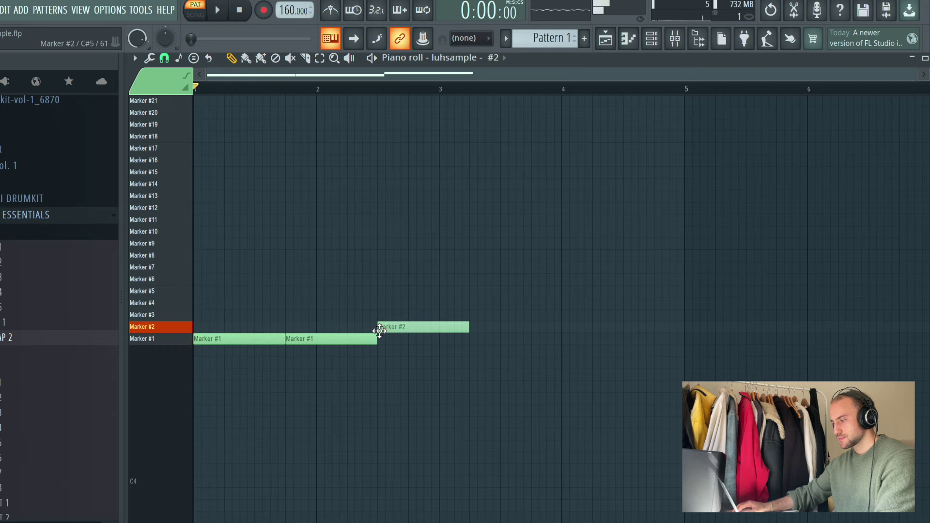
right_click(380, 328)
key(space)
click(401, 326)
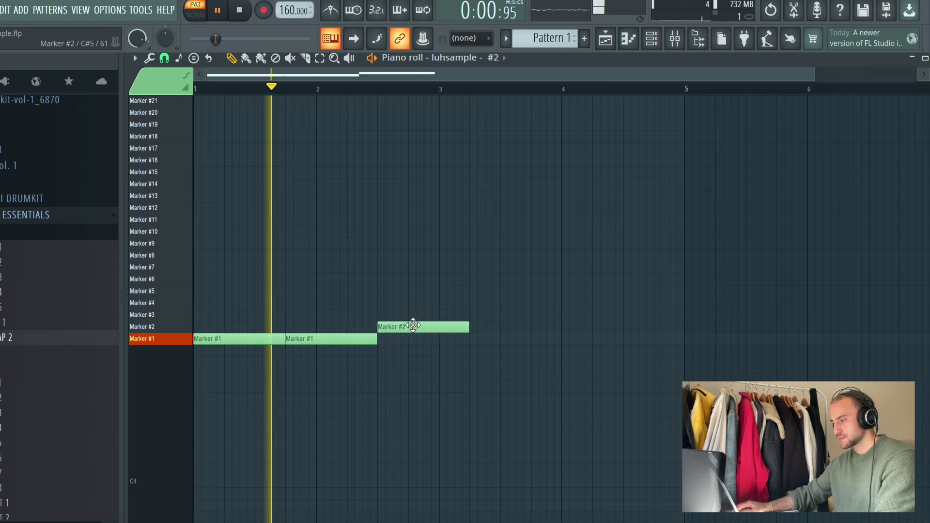
key(space)
key(space)
mouse_move(469, 327)
mouse_down()
mouse_move(400, 339)
mouse_move(408, 339)
mouse_up()
click(413, 315)
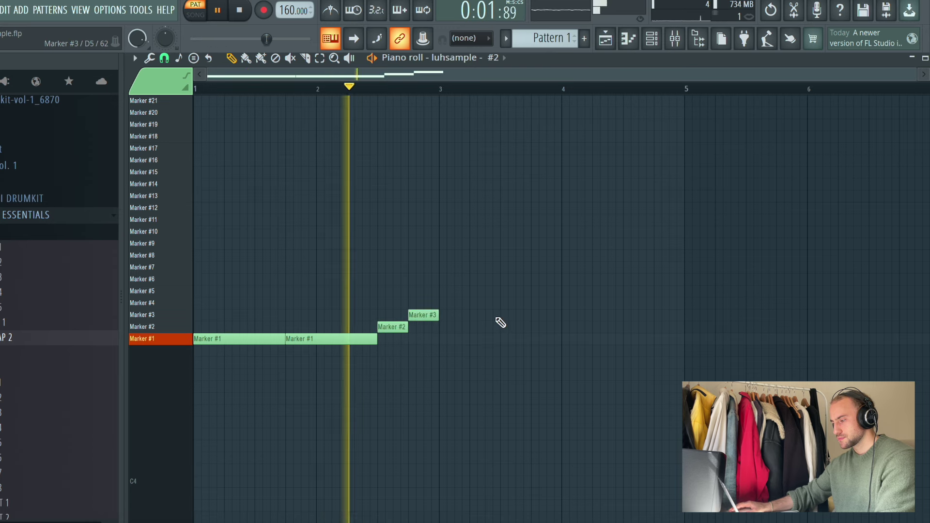
right_click(432, 315)
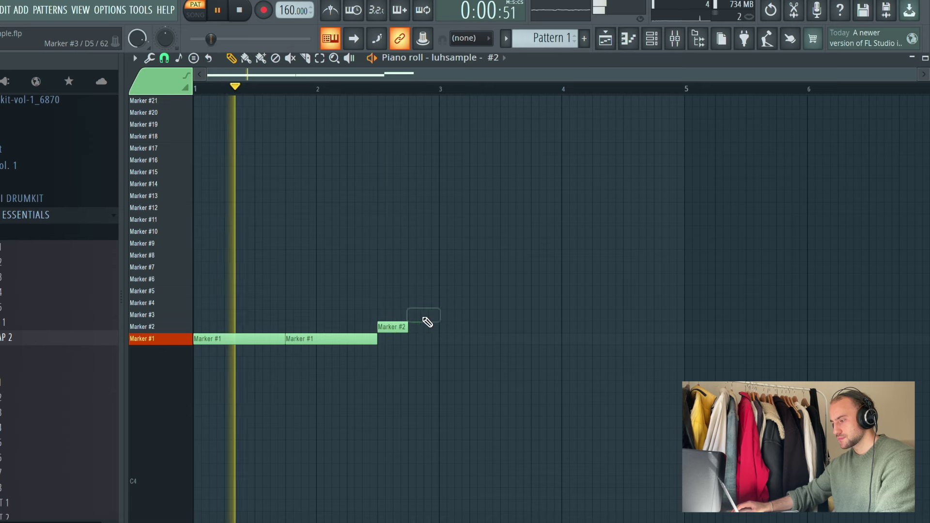
key(space)
right_click(393, 325)
key(space)
Step: Place a two-beat Marker #3 note after the Marker #1 pair and a two-beat Marker #8 note at bar 3
click(384, 316)
mouse_move(408, 316)
mouse_down()
mouse_move(439, 320)
mouse_move(471, 288)
mouse_move(472, 242)
mouse_up()
click(446, 303)
key(space)
key(space)
scroll(457, 89, down, 1)
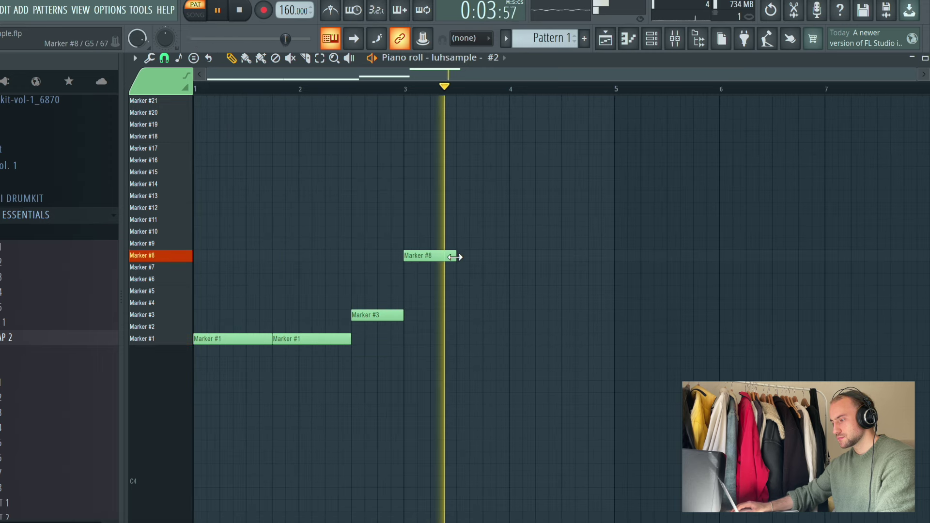
key(space)
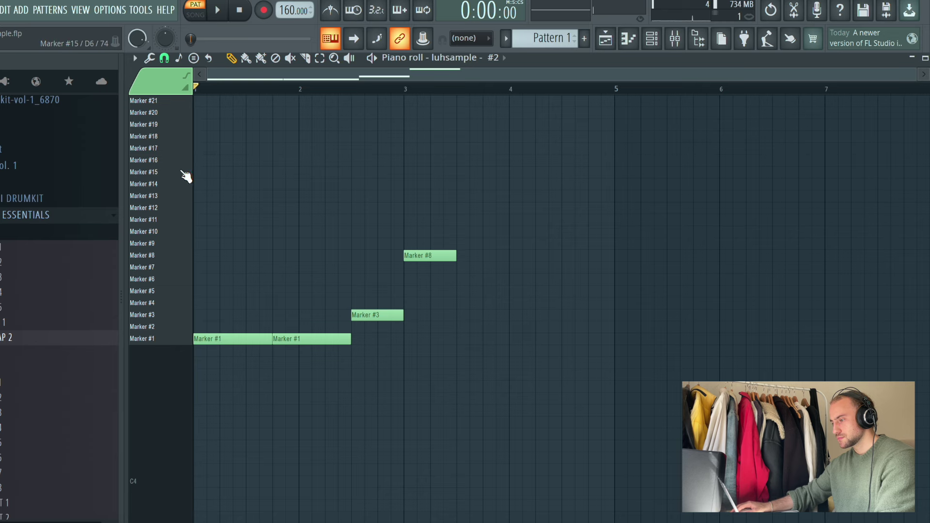
Step: Extend the Marker #8 note to three beats and add a second Marker #8 followed by a two-beat Marker #15 note in bar 4
key(space)
mouse_move(479, 244)
mouse_down()
mouse_move(460, 259)
mouse_move(488, 259)
mouse_move(475, 261)
mouse_up()
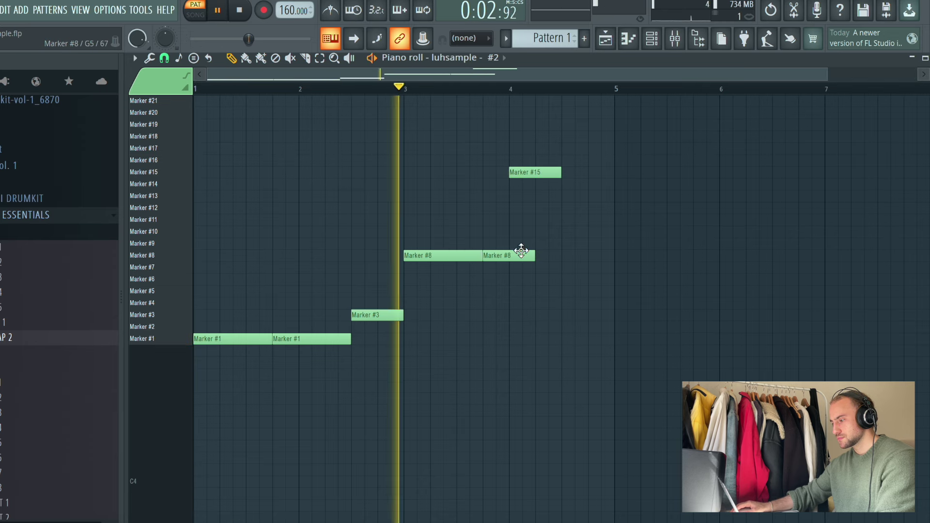
mouse_move(536, 172)
mouse_down()
mouse_move(577, 173)
mouse_move(560, 171)
mouse_up()
key(space)
click(407, 91)
key(space)
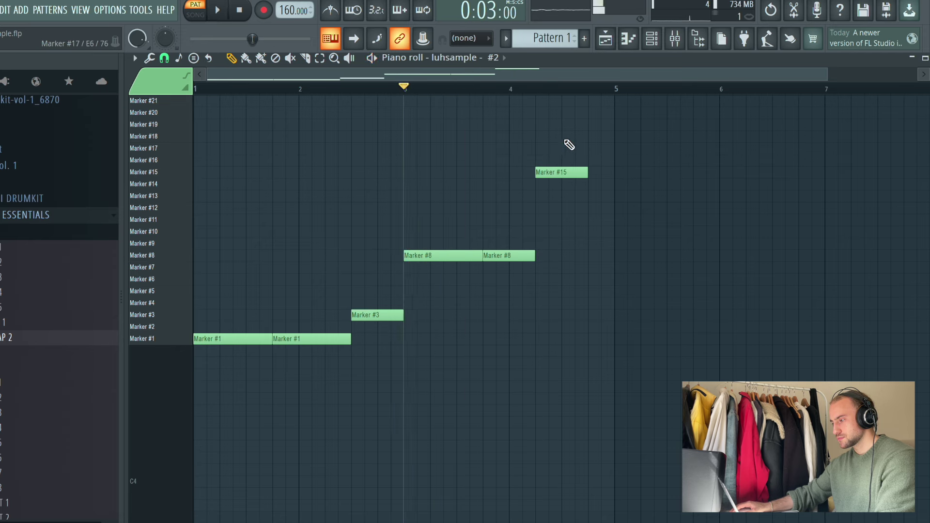
key(space)
key(space)
Step: Re-place the Marker #15 note on the last two beats of bar 4 and extend the second Marker #8 note to meet it
right_click(566, 174)
click(567, 173)
drag(536, 255, 572, 267)
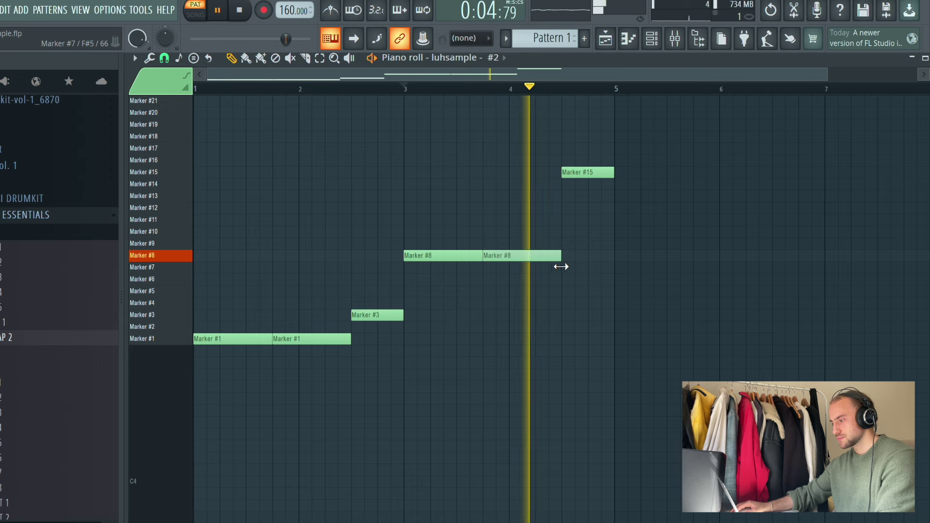
scroll(594, 92, down, 1)
scroll(469, 257, up, 1)
key(space)
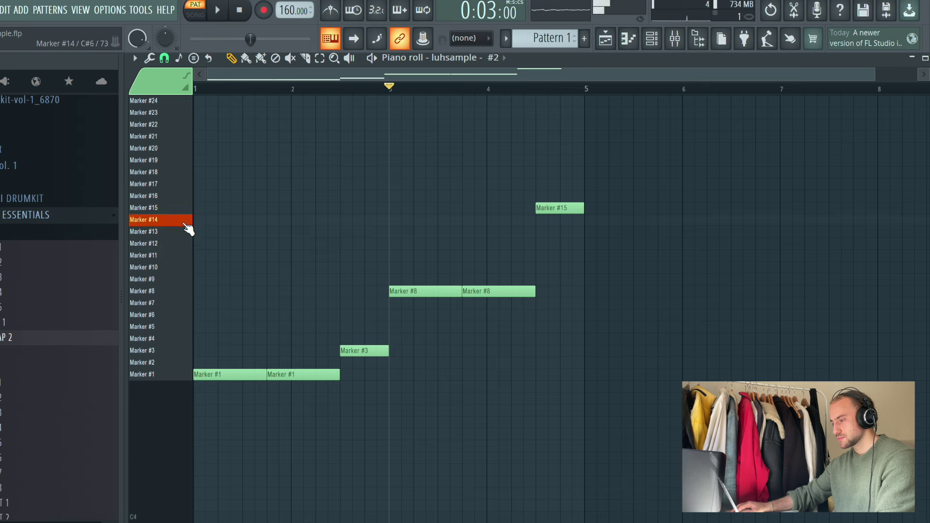
Step: Shorten the first Marker #8 note to two beats and fill the gap with a one-beat Marker #13 note
key(space)
key(space)
drag(461, 291, 437, 302)
key(space)
click(442, 244)
mouse_move(469, 247)
mouse_down()
mouse_move(464, 274)
mouse_move(450, 244)
mouse_up()
key(space)
key(space)
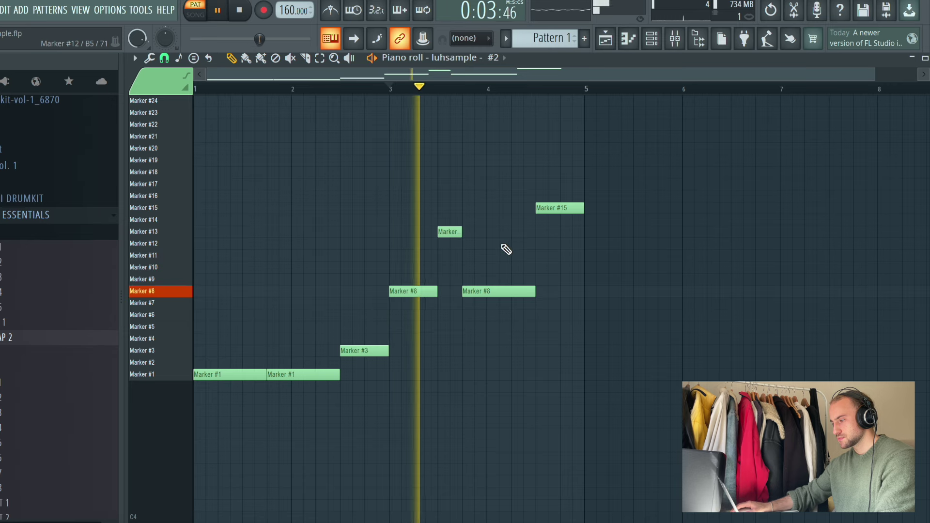
Step: Shorten the second Marker #8 note to two beats and put a one-beat Marker #10 note before Marker #15
drag(536, 290, 509, 292)
click(515, 266)
mouse_move(554, 267)
mouse_down()
mouse_move(523, 269)
mouse_move(547, 268)
mouse_move(535, 267)
mouse_up()
Step: Duplicate the four-bar slice phrase into bars 5 to 8 and deselect the copied notes
key(ctrl+b)
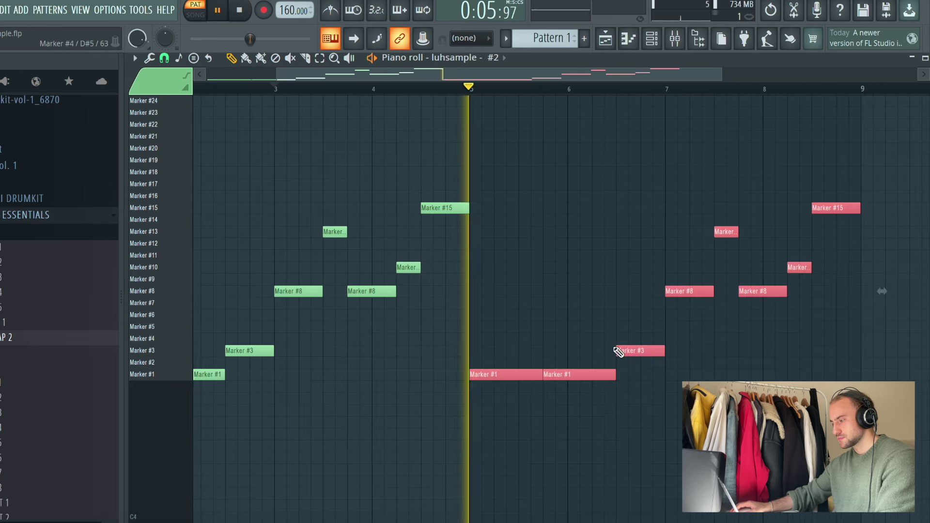
scroll(539, 91, down, 2)
key(ctrl+d)
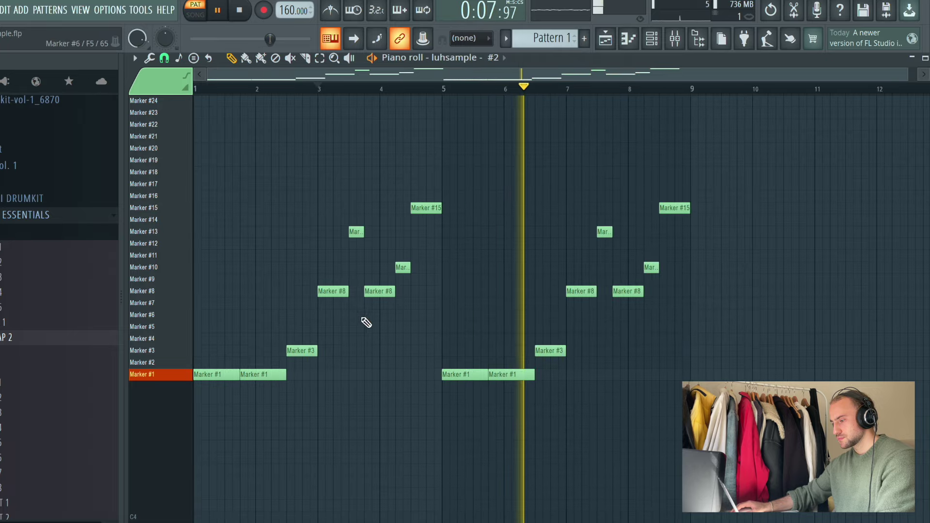
Step: Stop playback and open the Slicex editor of the luhsample #2 channel
scroll(231, 92, up, 1)
key(space)
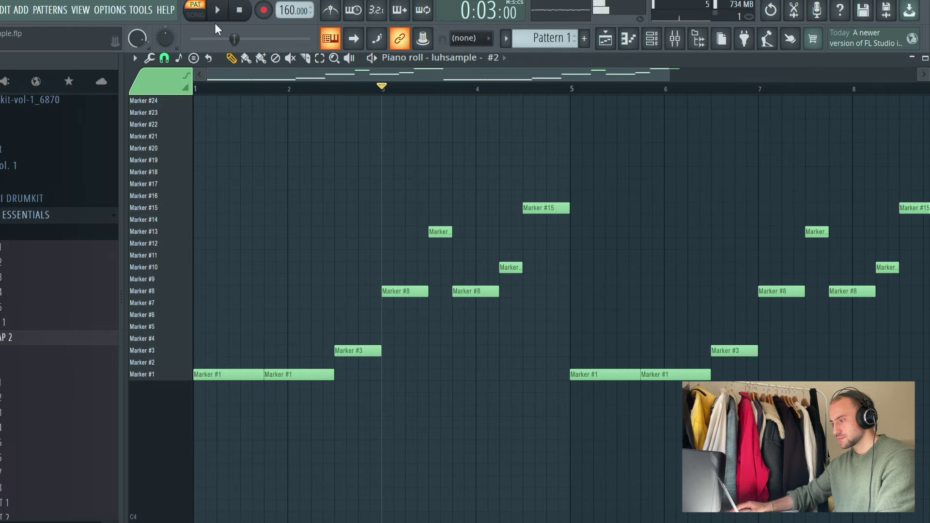
click(242, 14)
scroll(187, 115, up, 2)
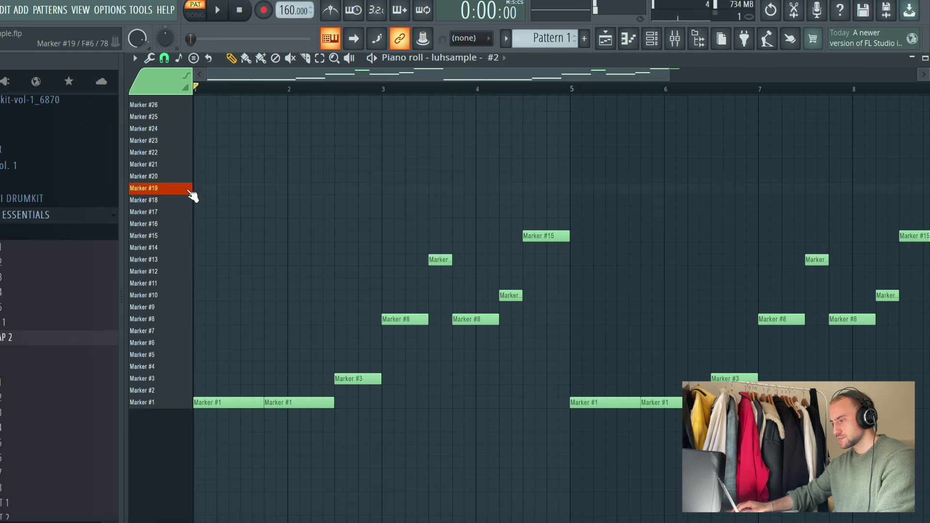
click(658, 39)
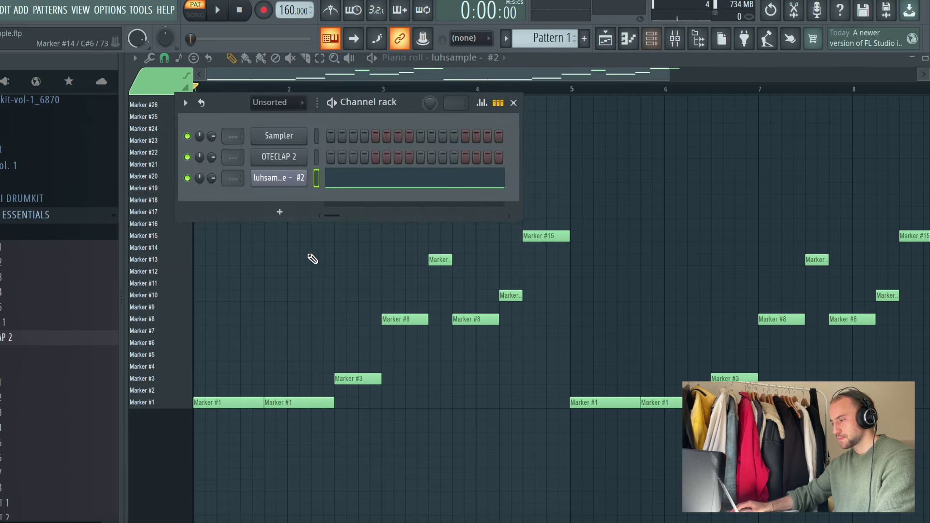
click(285, 180)
click(371, 102)
click(371, 101)
click(371, 102)
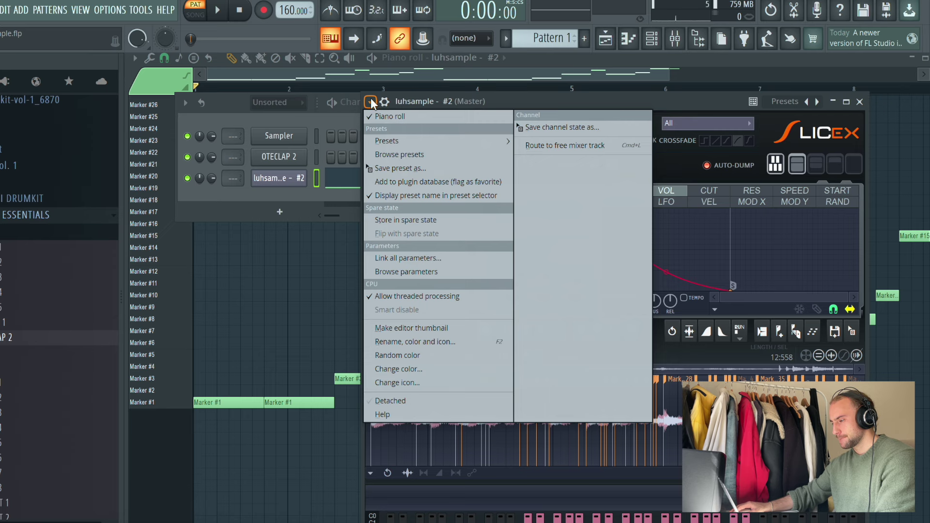
click(371, 100)
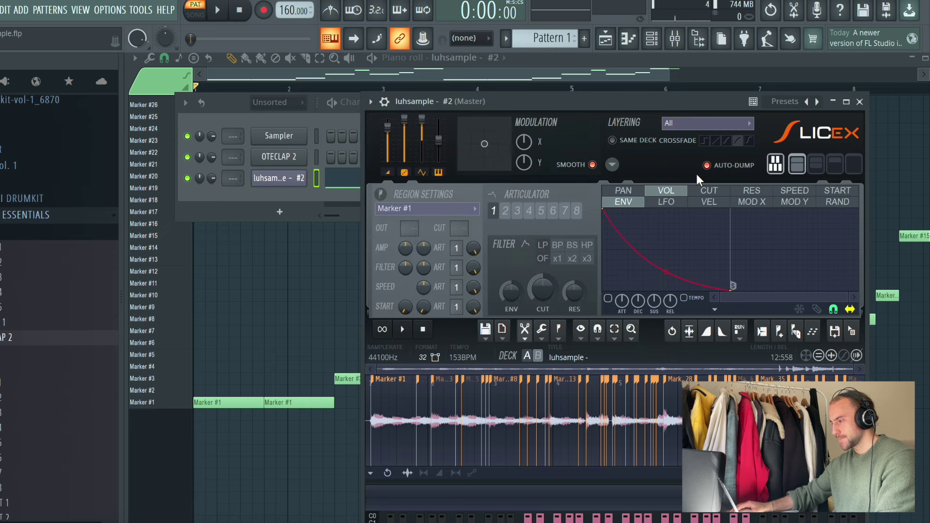
click(504, 340)
click(523, 338)
click(525, 339)
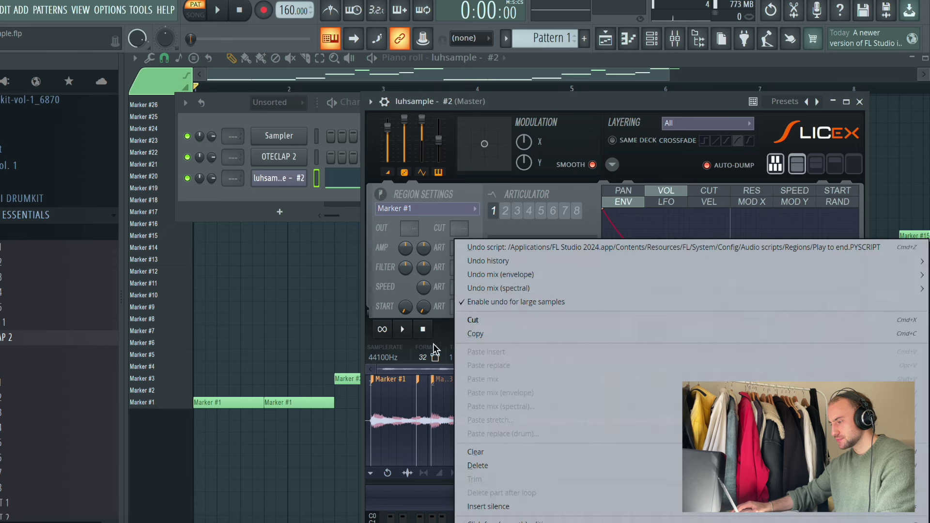
click(442, 328)
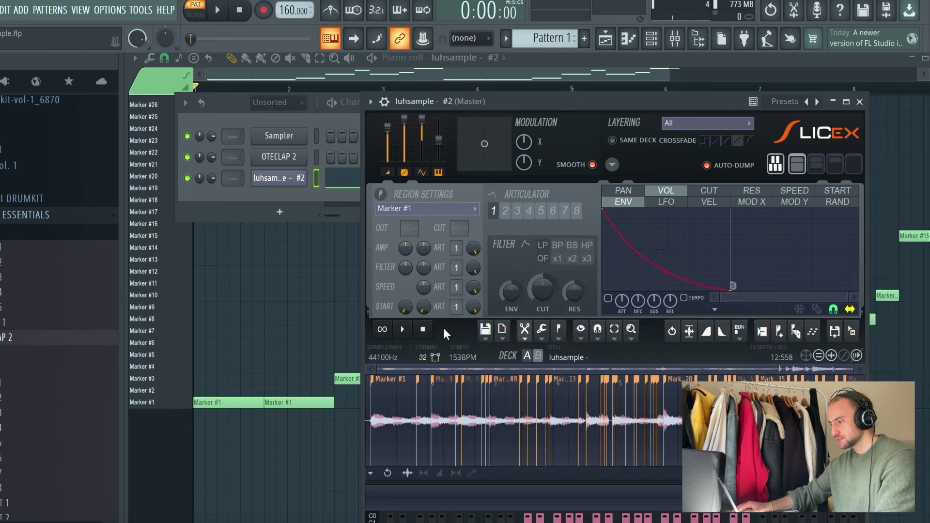
click(633, 340)
click(652, 334)
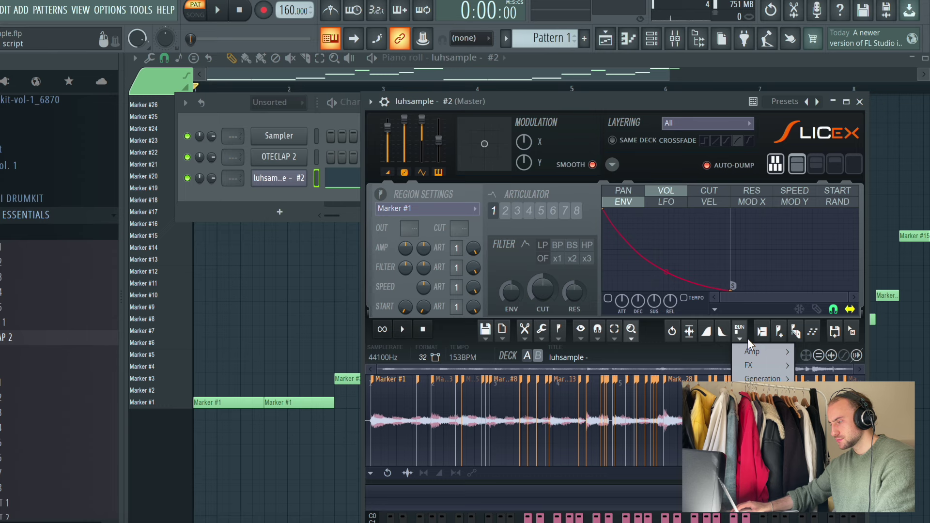
click(748, 338)
click(631, 340)
click(633, 340)
click(616, 339)
click(617, 339)
click(616, 339)
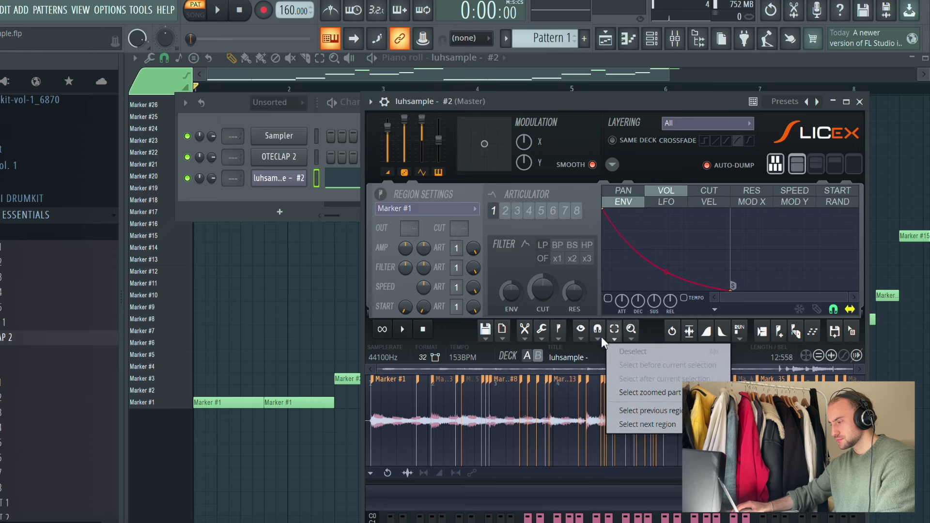
click(600, 337)
click(599, 337)
click(600, 337)
click(584, 336)
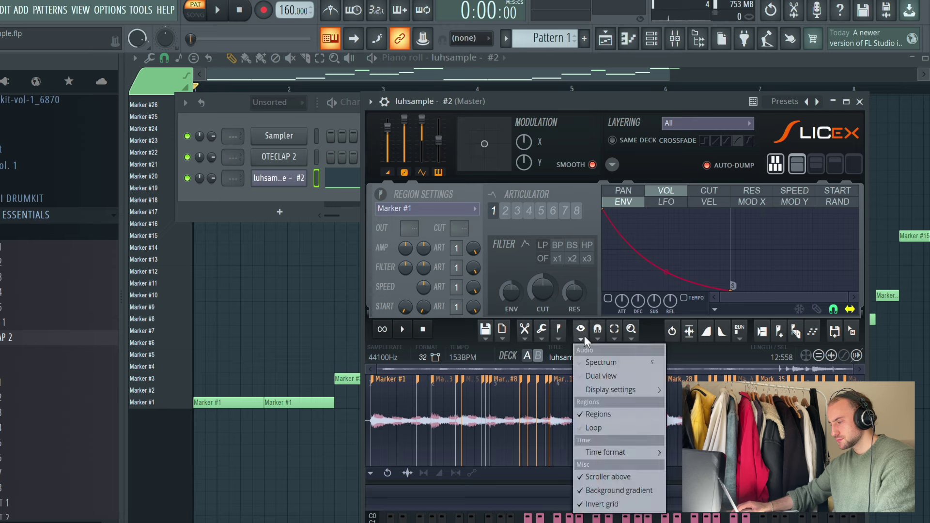
click(584, 336)
click(564, 339)
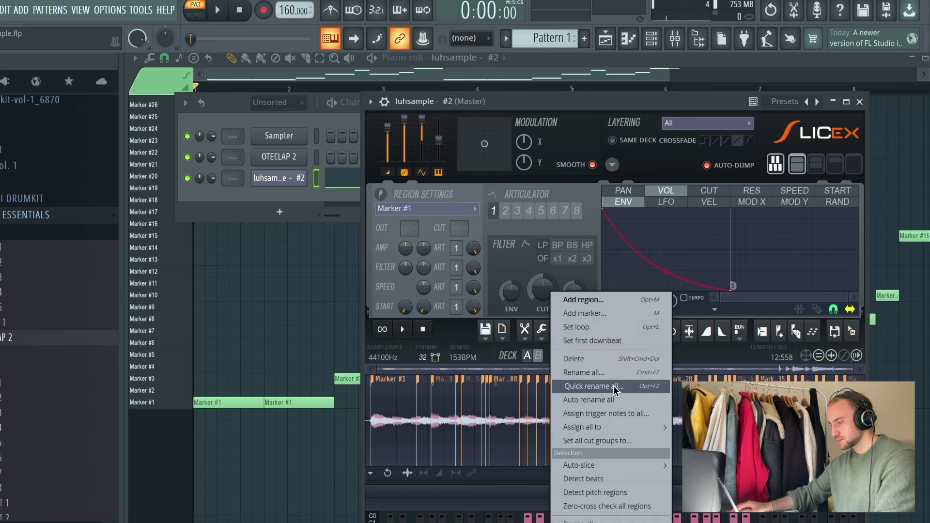
click(470, 344)
click(524, 339)
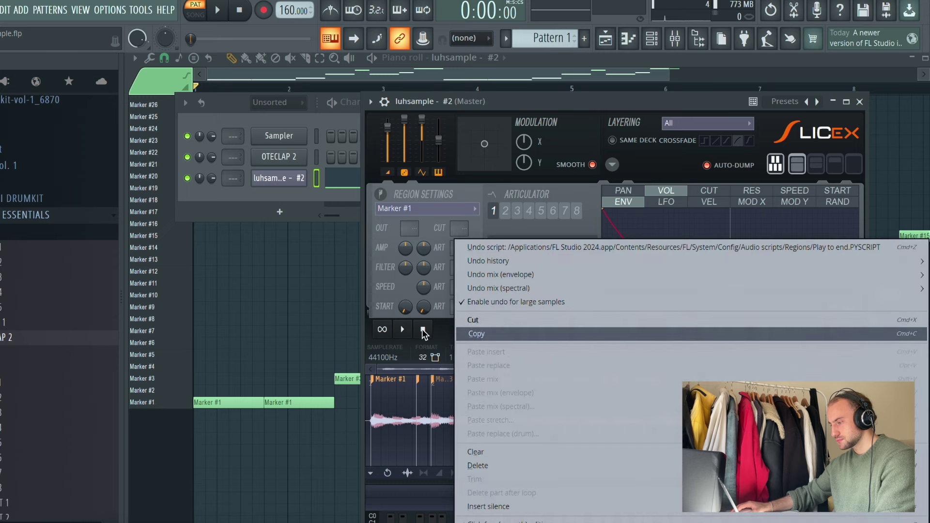
click(437, 330)
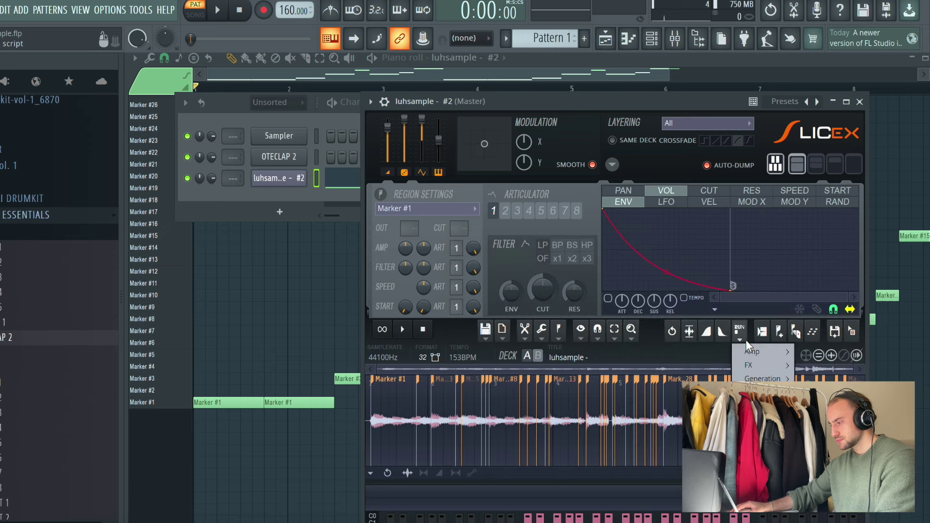
Step: Run the Play To End script on the slice markers with Reset and Selection both set to No, and return to the piano roll
click(823, 407)
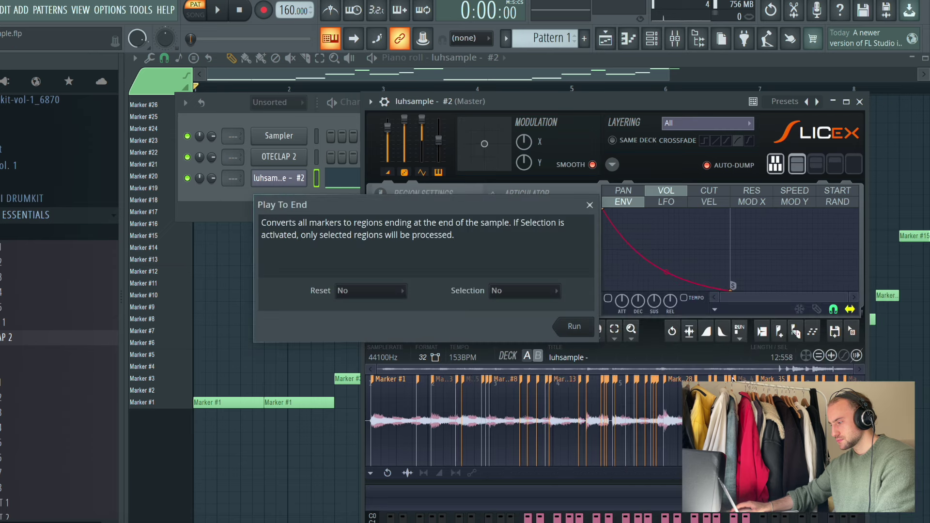
click(574, 326)
click(248, 253)
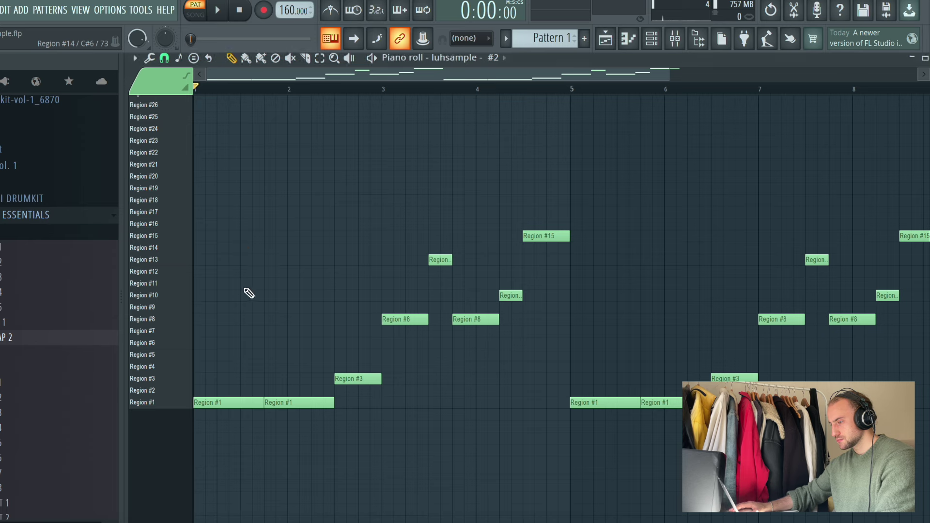
Step: Remove the Region #13 and Region #10 notes from bars 7 and 8 and extend both Region #8 notes there to three beats
key(space)
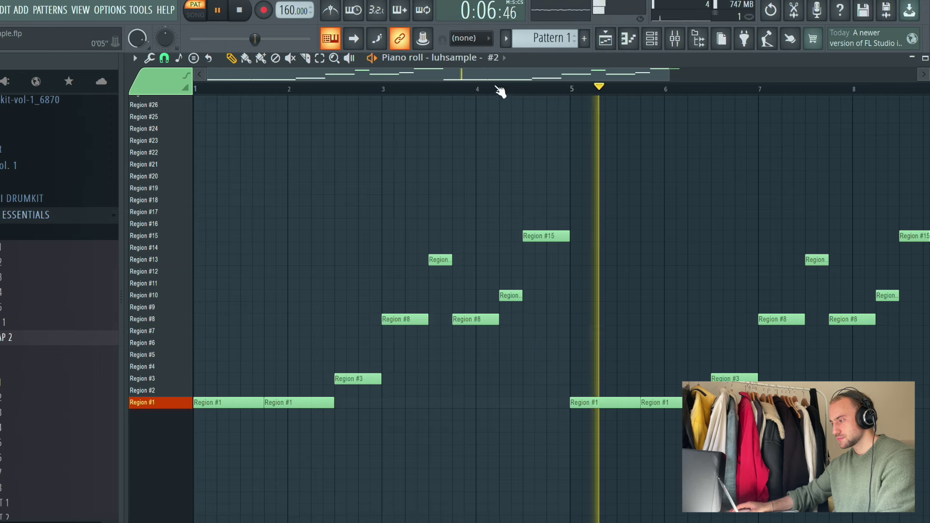
scroll(495, 92, down, 1)
drag(760, 260, 835, 328)
key(space)
key(space)
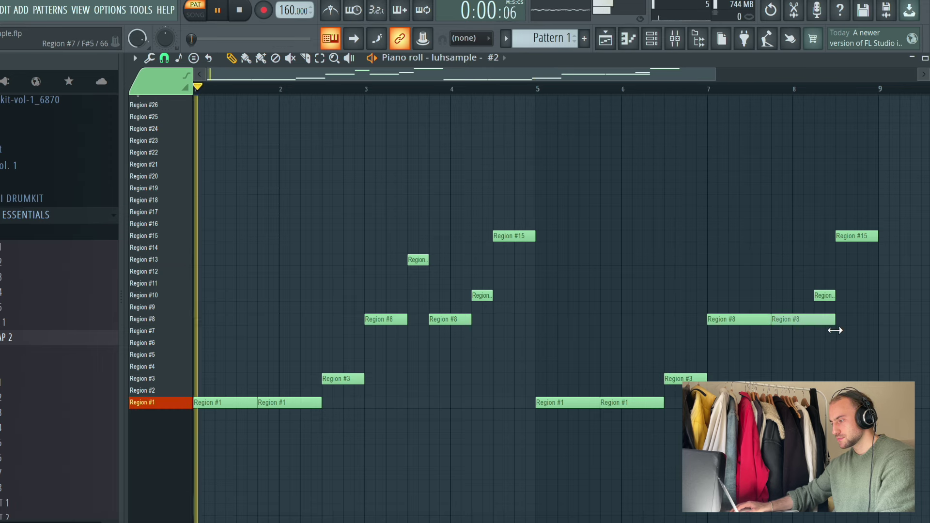
right_click(826, 296)
scroll(641, 84, down, 1)
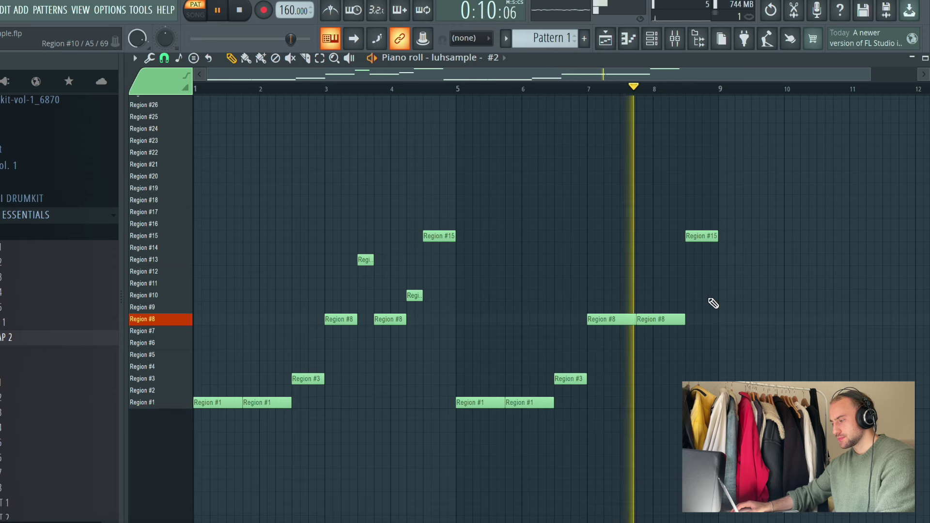
key(space)
key(space)
Step: Audition individual slices among the higher regions, including Region #20, #26 and #29, to look for further usable chops
click(188, 153)
scroll(188, 151, up, 3)
click(187, 149)
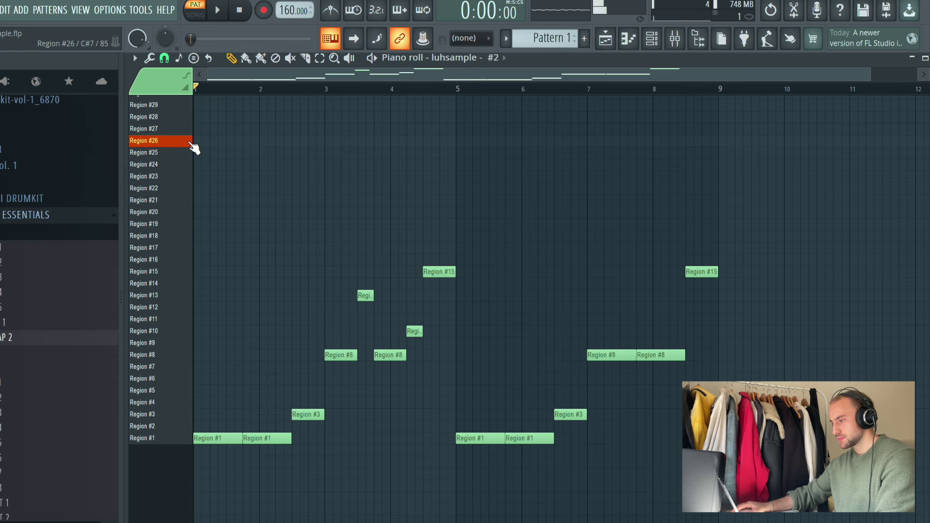
scroll(193, 148, up, 3)
click(191, 155)
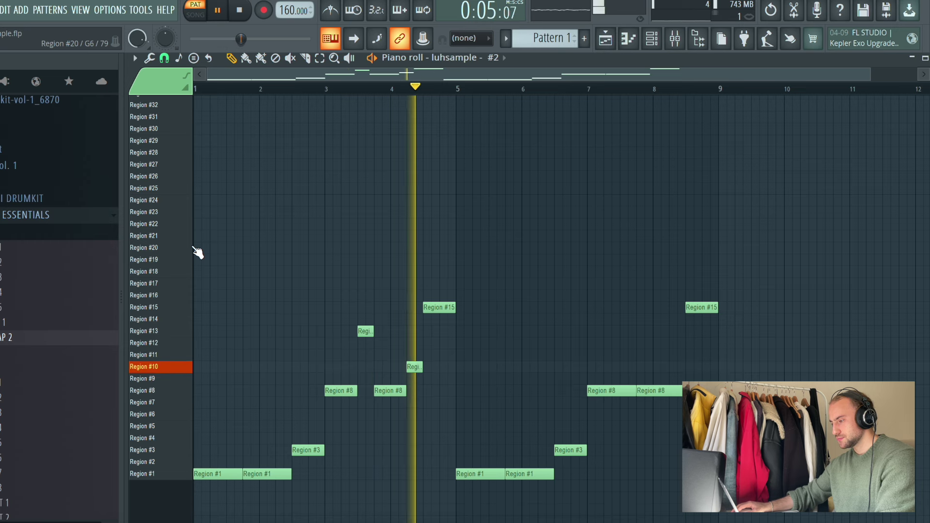
key(space)
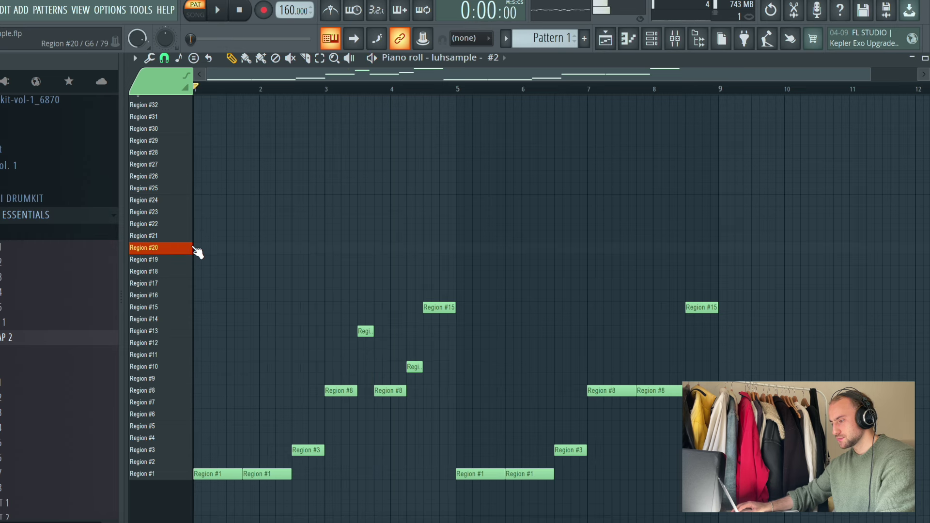
click(197, 216)
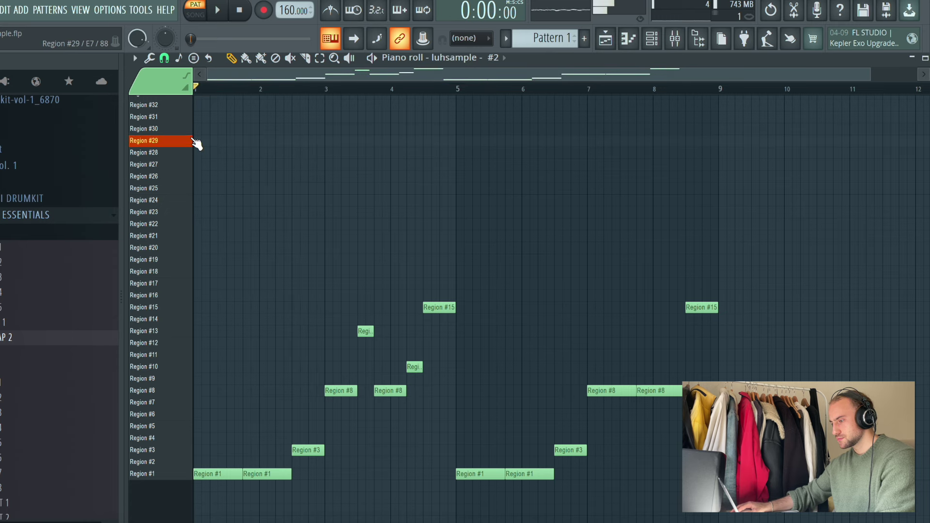
Step: Start playback and unmute Track 1 and Track 2 in the playlist
key(space)
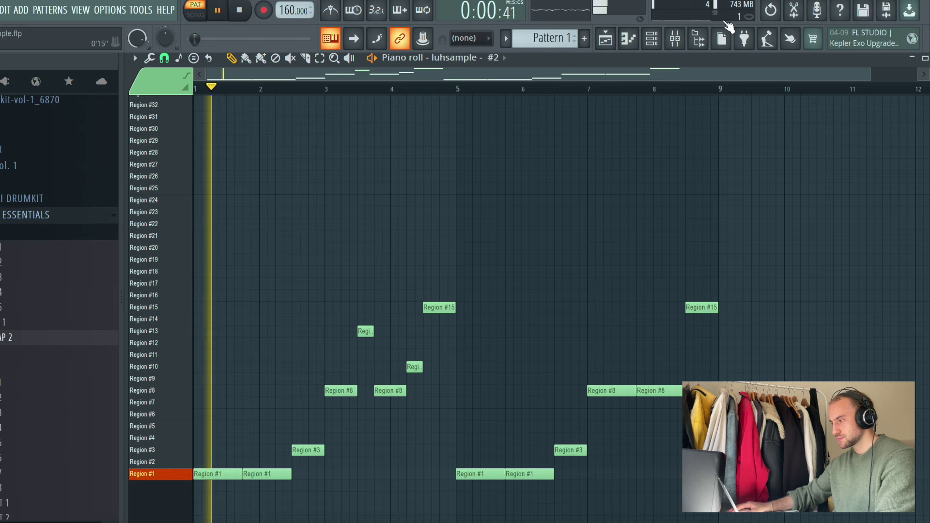
key(F5)
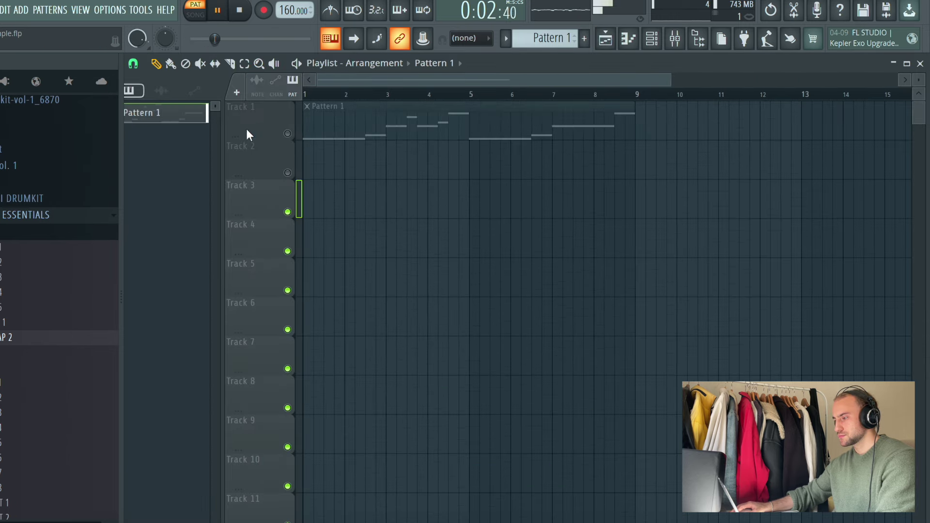
click(302, 128)
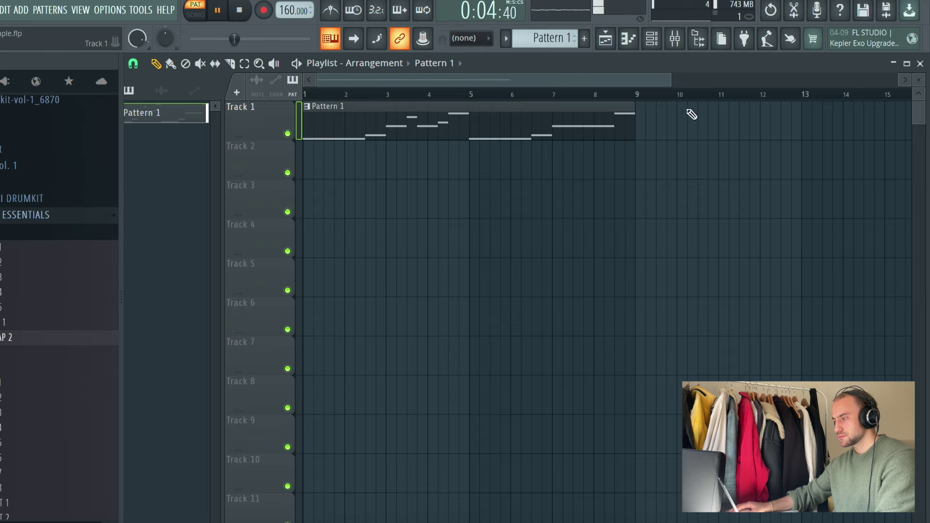
Step: Route the luhsample #2 channel to mixer track 1 and delete Edison from that track's first effect slot
click(662, 42)
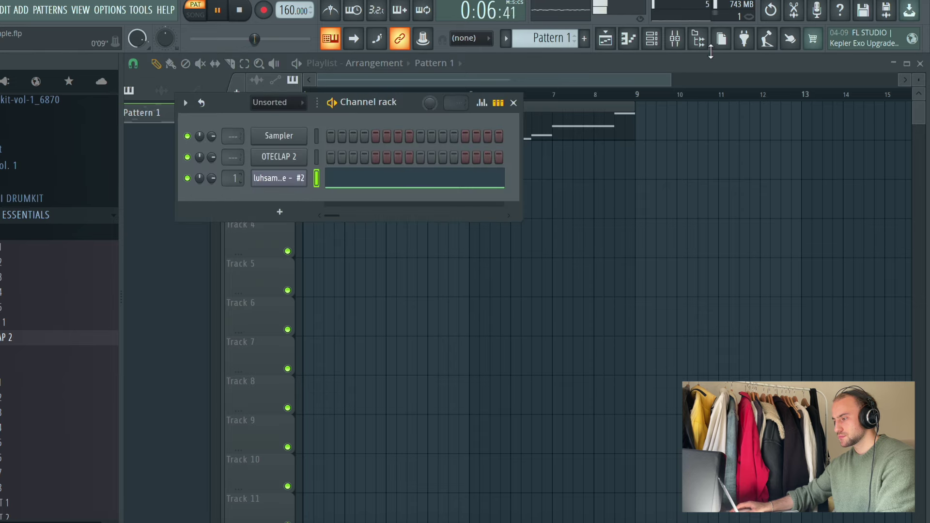
click(672, 39)
drag(769, 74, 609, 80)
click(727, 122)
click(748, 150)
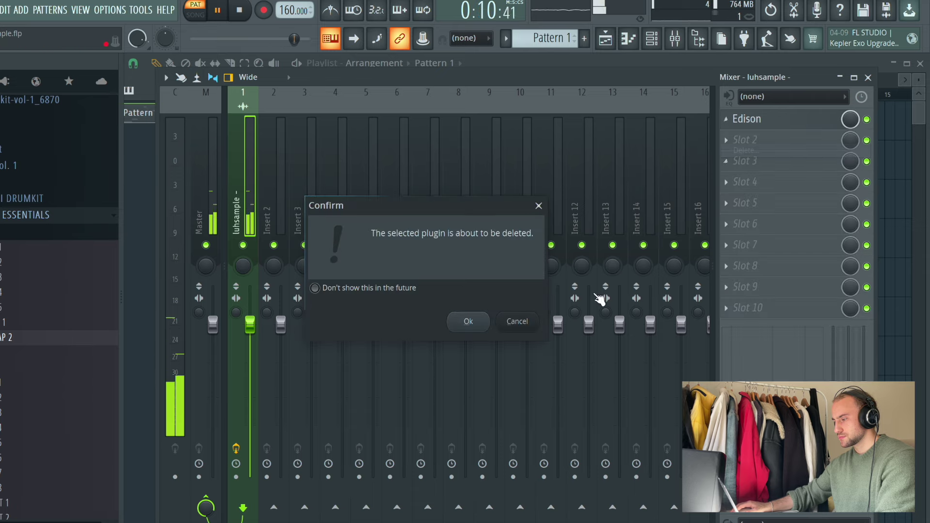
click(469, 321)
Step: Load RC-20 Retro Color into slot 1 of the luhsample mixer track, step two presets on and turn its Noise down
click(755, 119)
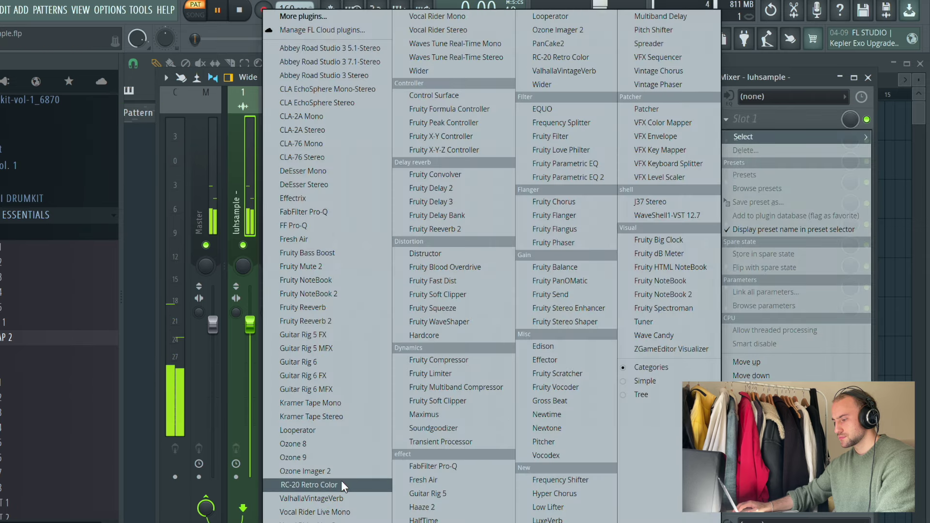
click(310, 484)
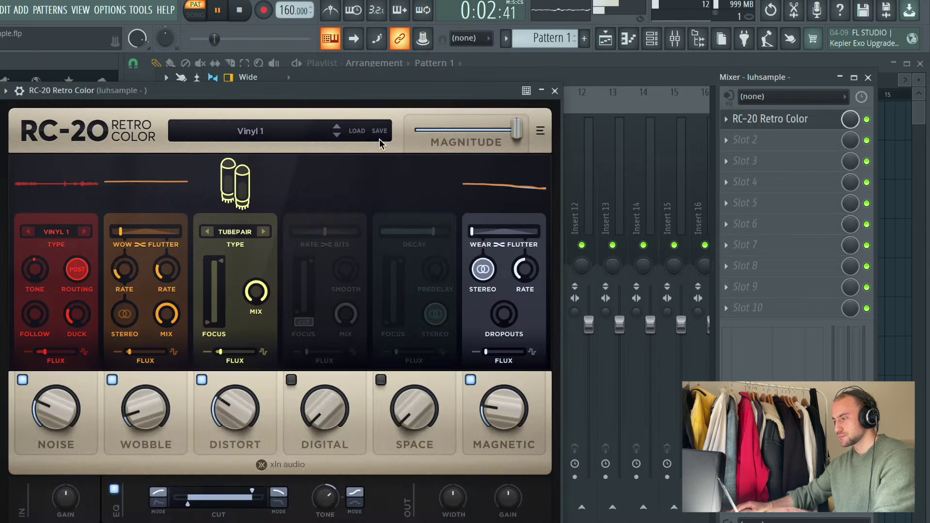
click(335, 137)
click(335, 137)
drag(57, 421, 55, 468)
click(554, 90)
Step: Add ValhallaVintageVerb in slot 2, raising its LowCut and lowering its HighCut
click(756, 140)
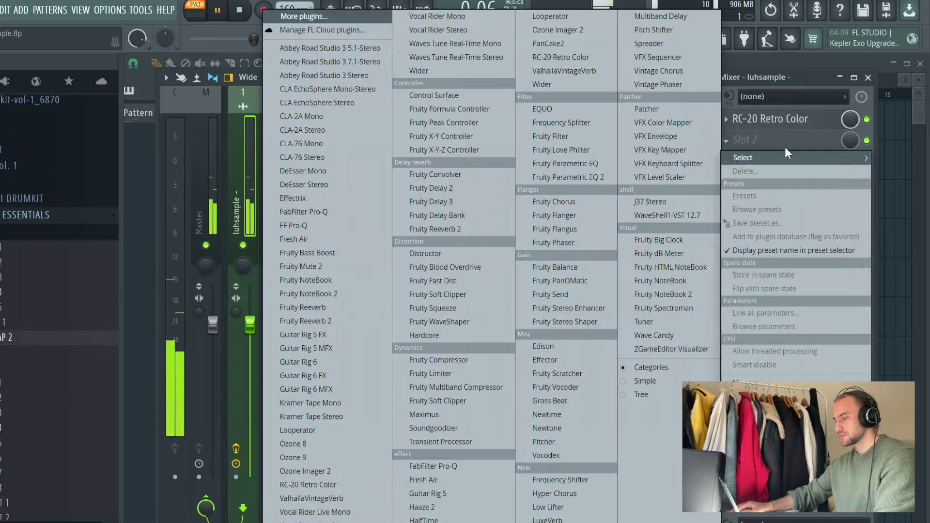
click(312, 498)
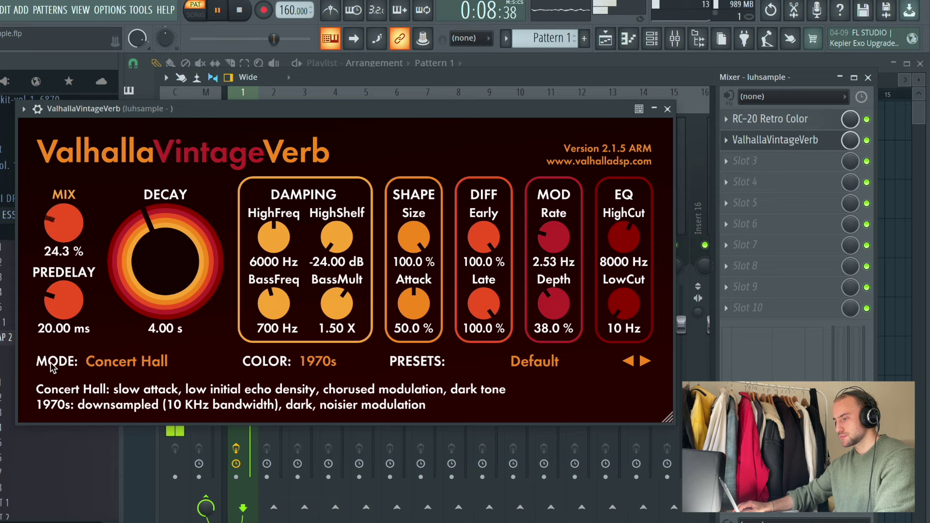
drag(625, 303, 626, 276)
drag(629, 237, 629, 254)
click(667, 109)
Step: Add FF Pro-Q in slot 3 with a high-shelf cut of about -28 dB at 6.9 kHz and a steep low-shelf cut near 45 Hz
click(756, 161)
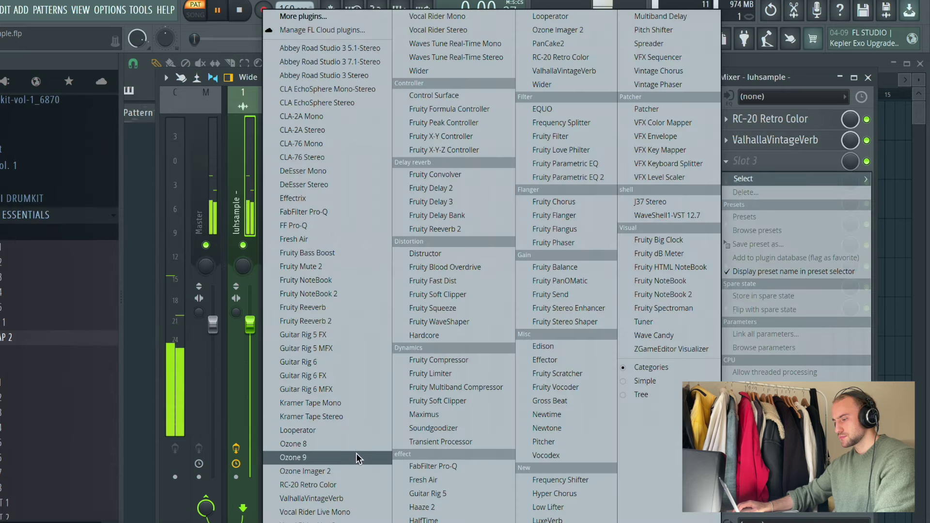
click(327, 226)
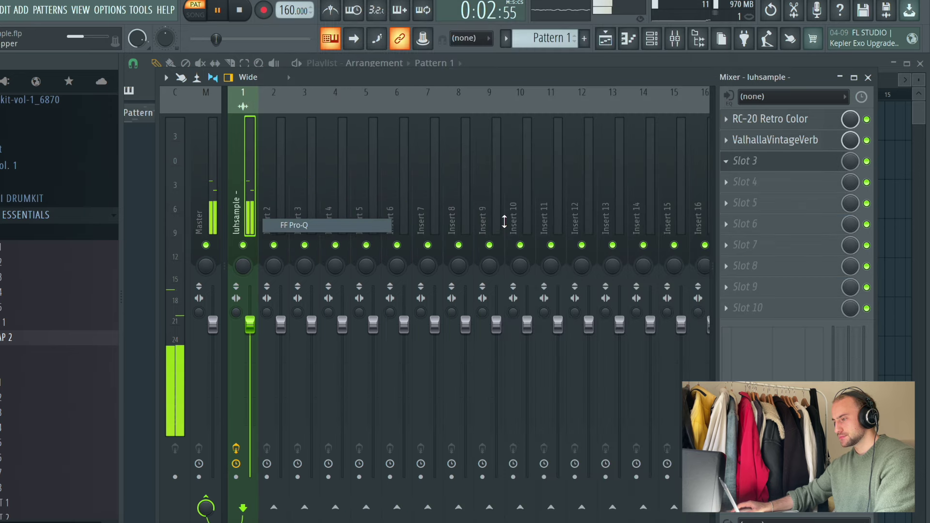
drag(502, 281, 441, 308)
drag(359, 405, 364, 389)
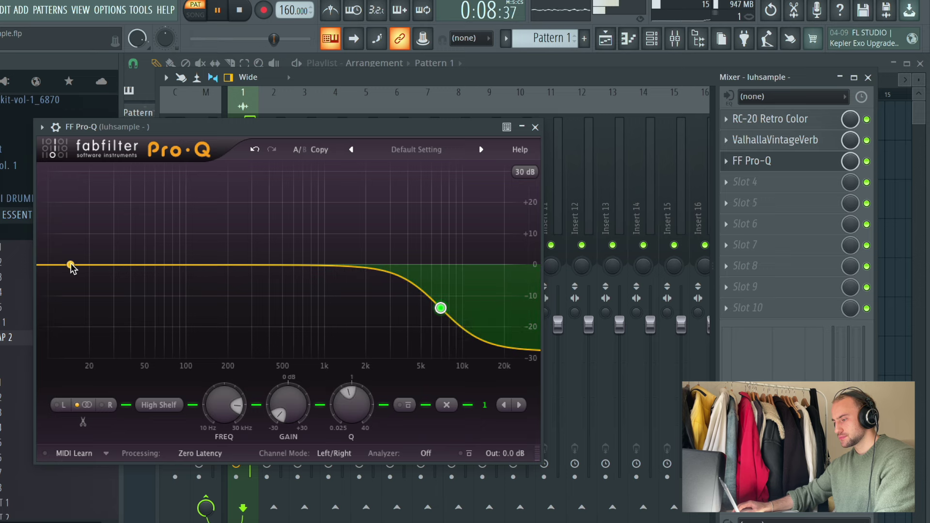
drag(71, 266, 138, 458)
drag(349, 407, 443, 315)
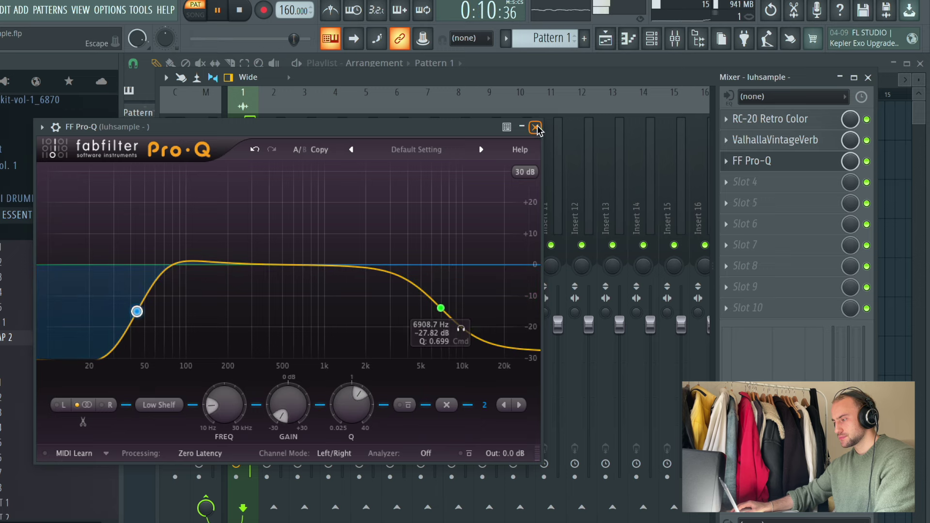
Step: Duplicate the luhsample #2 chop sequence to start at bar 9 and delete the copied notes from bar 13 onward
click(535, 127)
click(654, 42)
scroll(539, 41, up, 3)
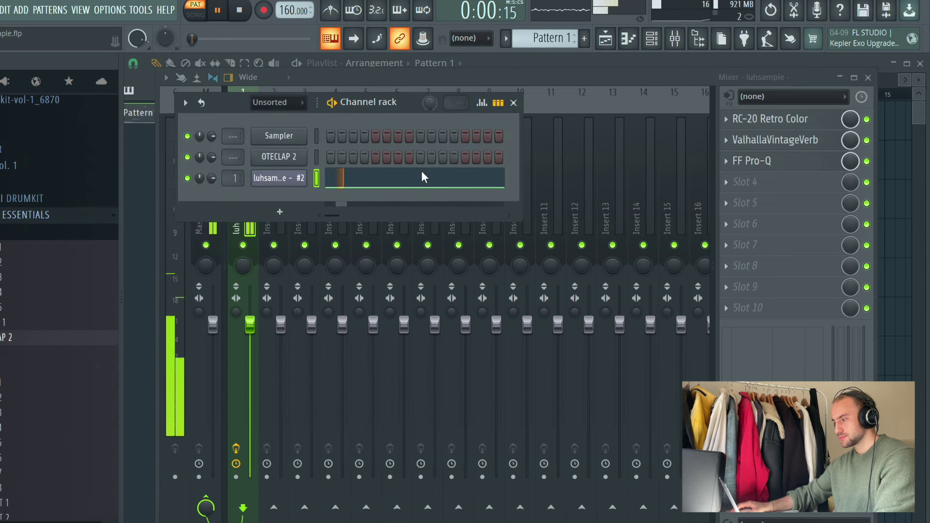
click(419, 179)
key(ctrl+b)
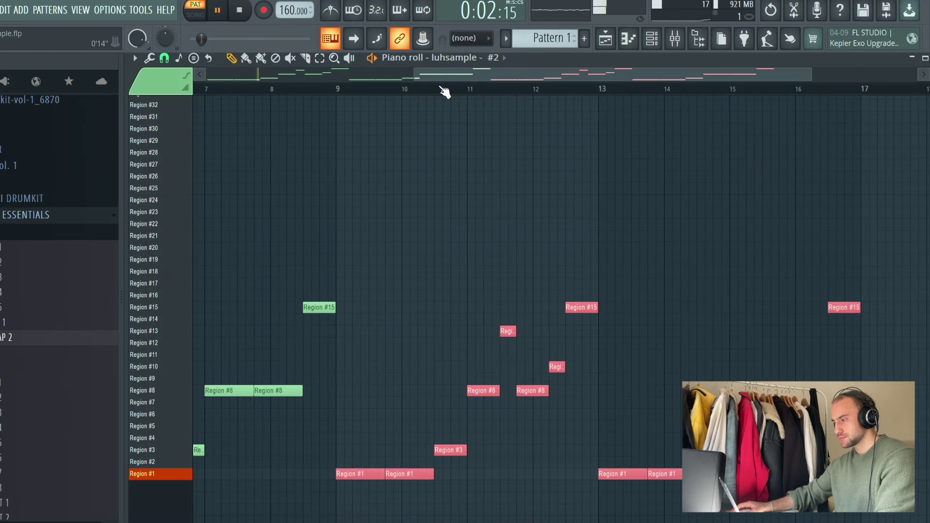
scroll(444, 92, down, 3)
right_click(772, 308)
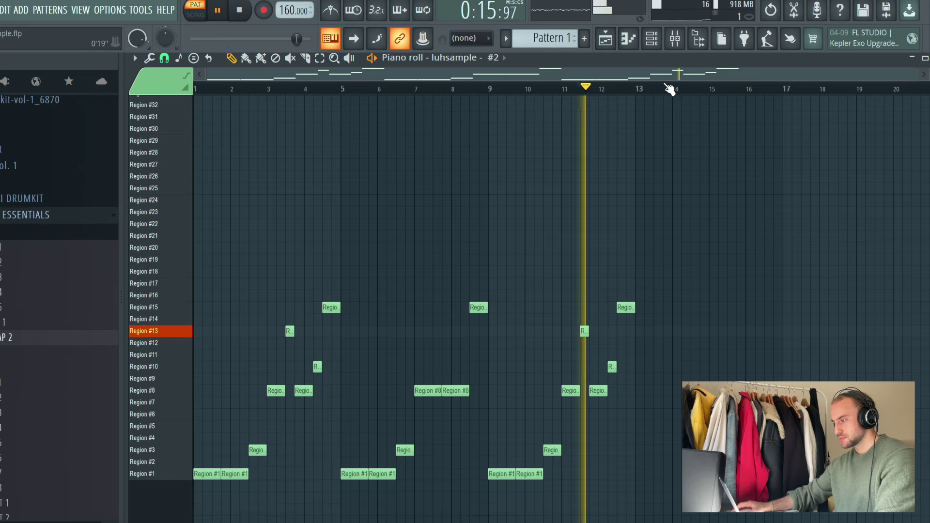
Step: Place a chop note at bar 13 on Region #18, move it to Region #25 and audition it
scroll(674, 86, up, 2)
click(816, 272)
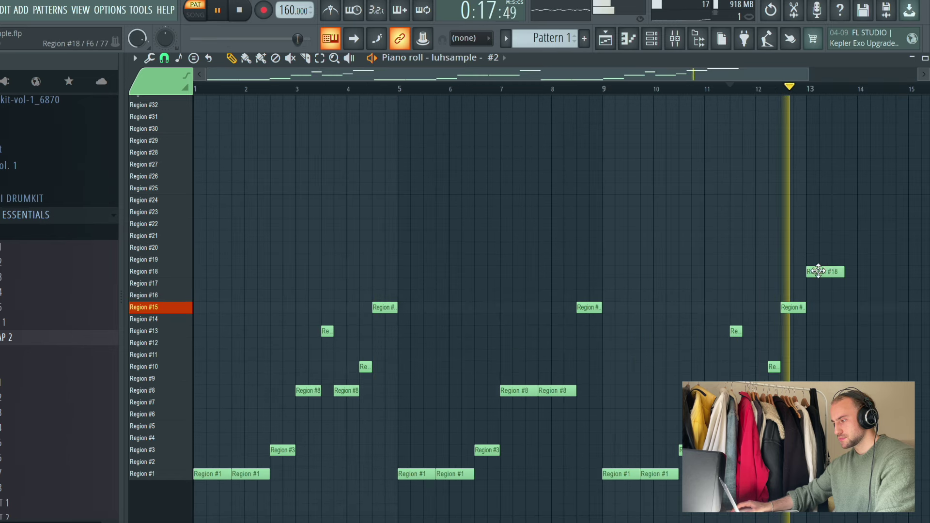
drag(690, 78, 839, 78)
key(space)
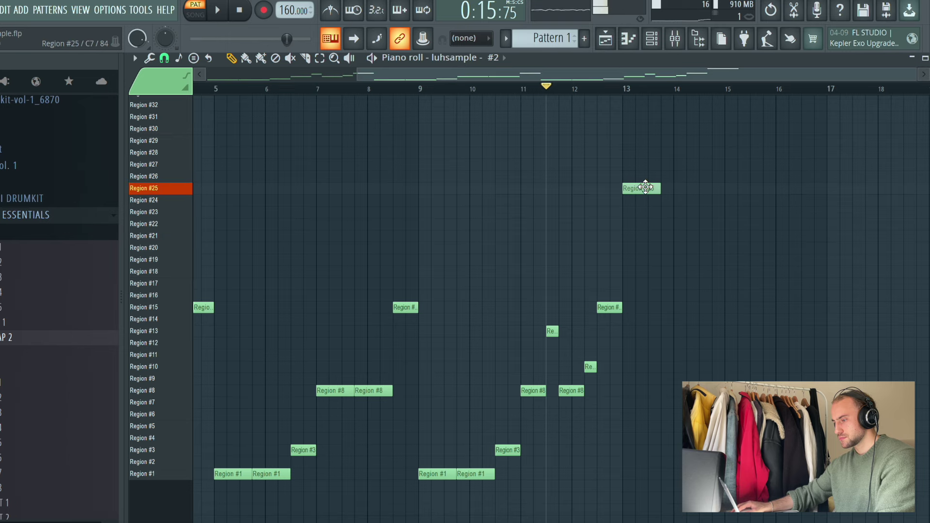
key(space)
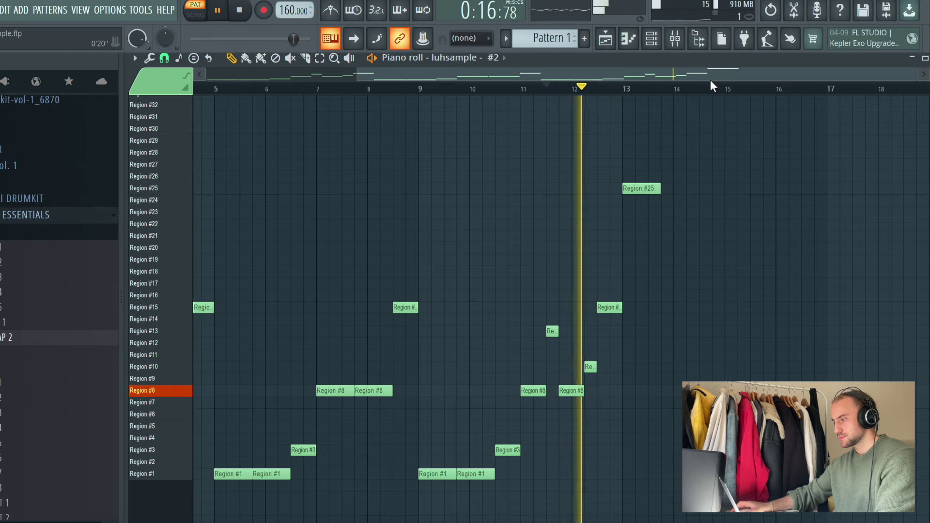
Step: Try a Region #26 note near the end of the bar 13 chop and delete both notes
scroll(722, 91, up, 2)
scroll(727, 94, up, 1)
key(space)
click(633, 176)
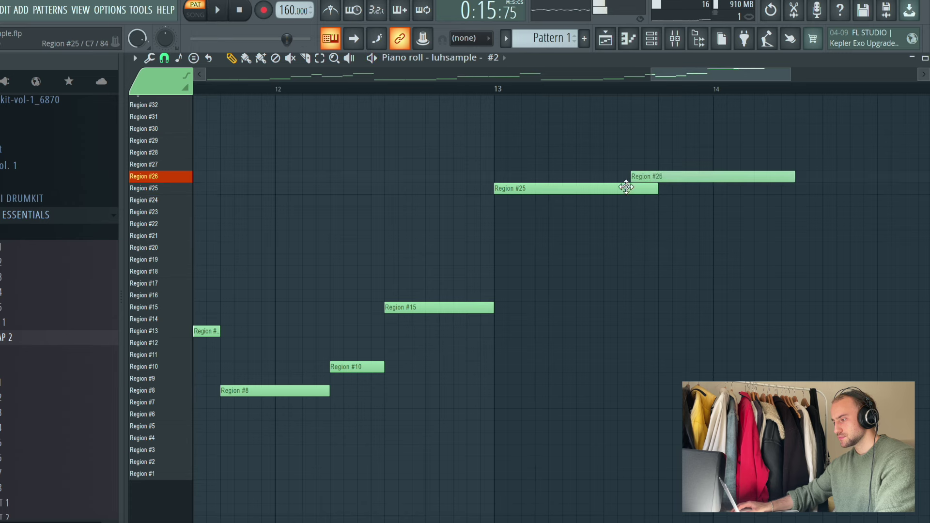
right_click(662, 175)
right_click(647, 188)
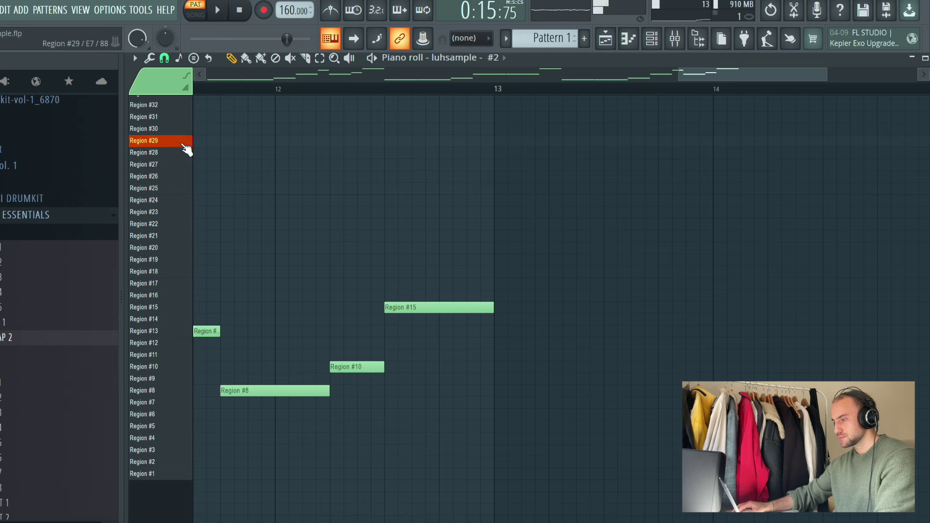
Step: Place two consecutive Region #20 chops starting at bar 13, each three quarters of a bar long
scroll(186, 154, up, 5)
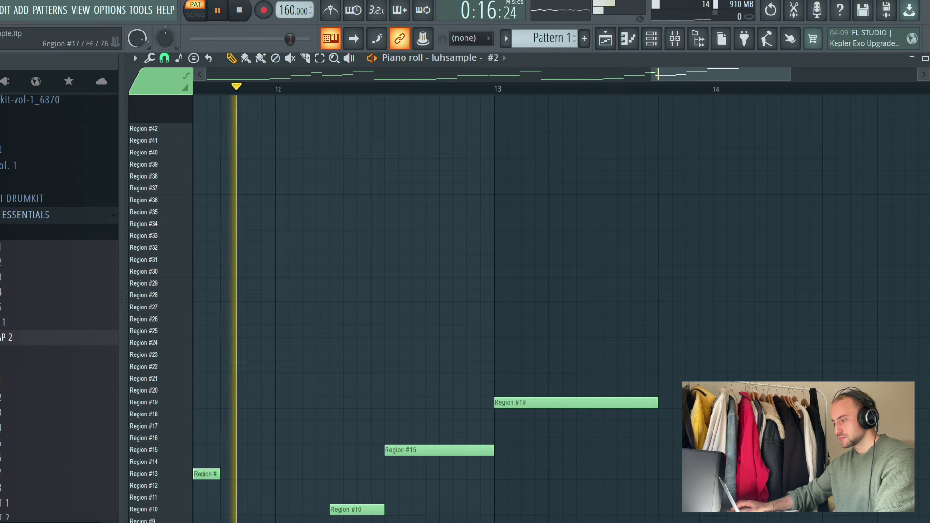
click(673, 403)
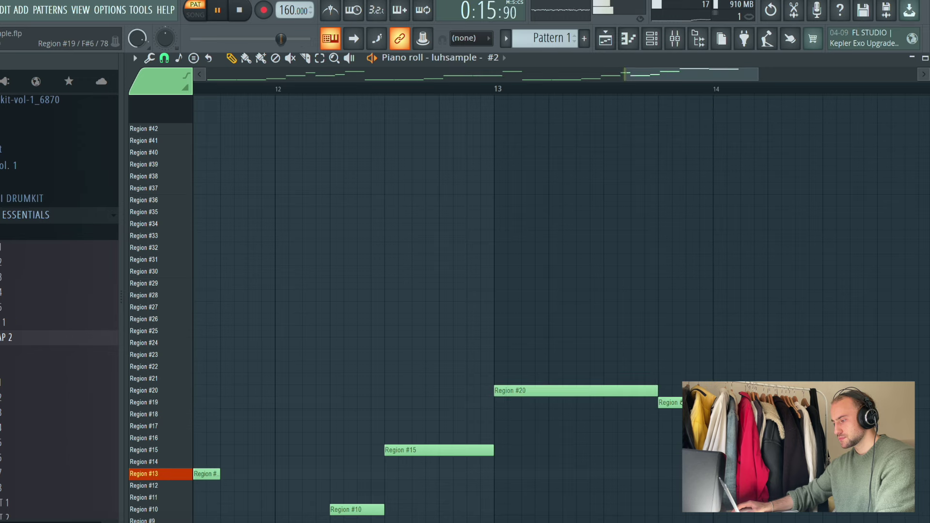
drag(682, 402, 682, 390)
drag(684, 76, 733, 82)
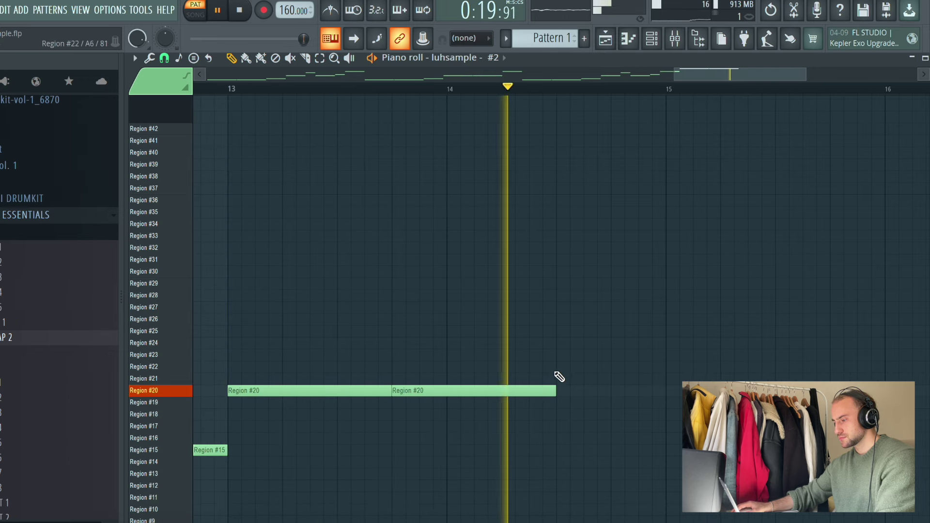
Step: Add a half-bar Region #29 chop ending at bar 15, followed by a half-bar Region #31 chop
key(space)
drag(558, 353, 555, 328)
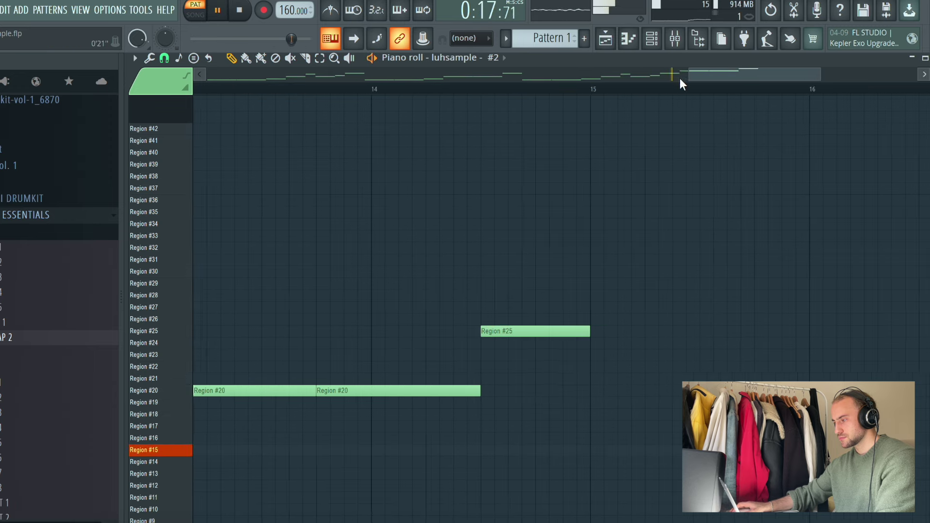
scroll(681, 80, down, 3)
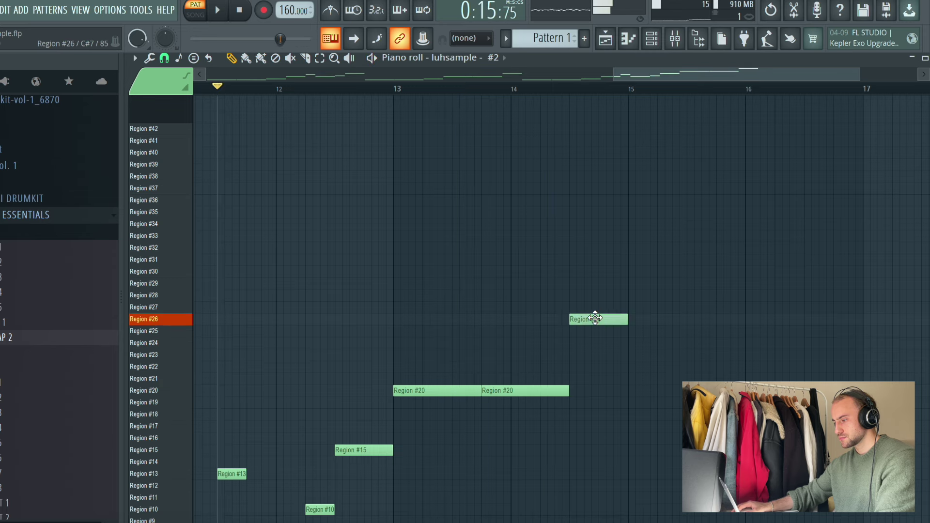
key(space)
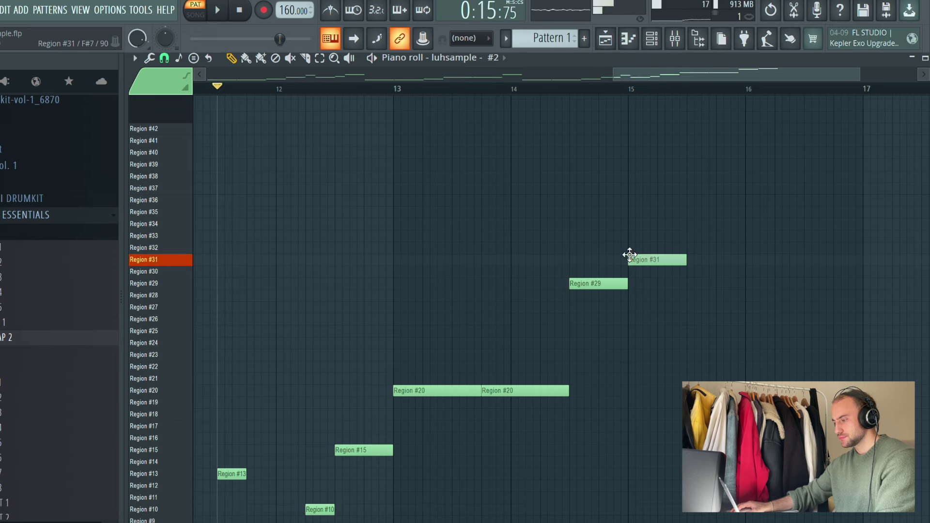
Step: Move the chop at bar 15 to Region #32 and set its length to three quarters of a bar
key(space)
drag(687, 248, 745, 256)
scroll(693, 95, down, 1)
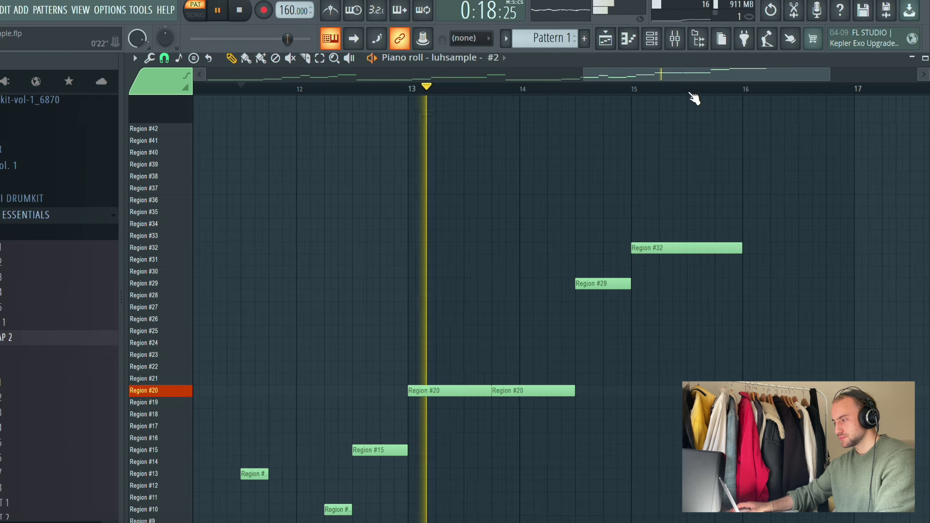
drag(735, 250, 713, 254)
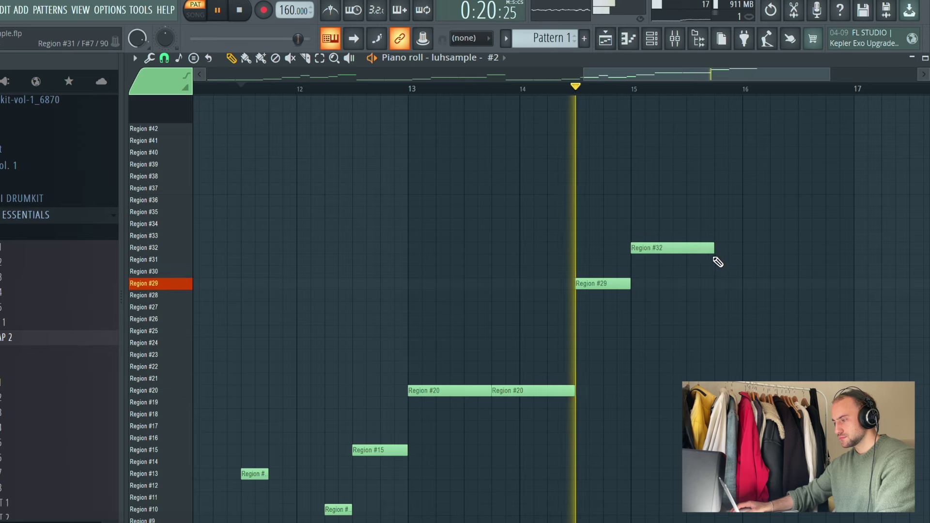
Step: Delete all luhsample #2 chops from bar 9 onward, leaving only the sequence in the first eight bars
right_click(699, 248)
right_click(533, 391)
right_click(478, 392)
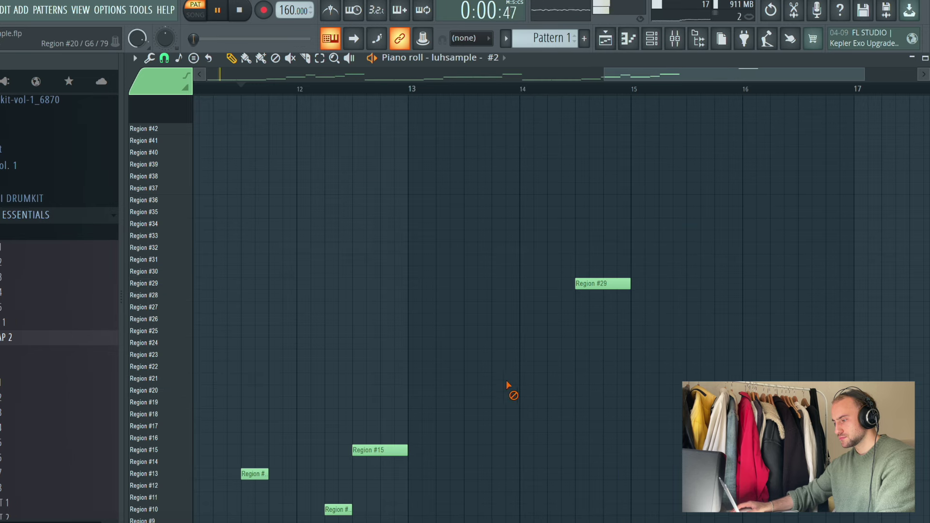
scroll(490, 87, down, 5)
scroll(741, 369, down, 10)
scroll(726, 369, up, 9)
scroll(673, 369, down, 3)
right_click(614, 474)
right_click(584, 474)
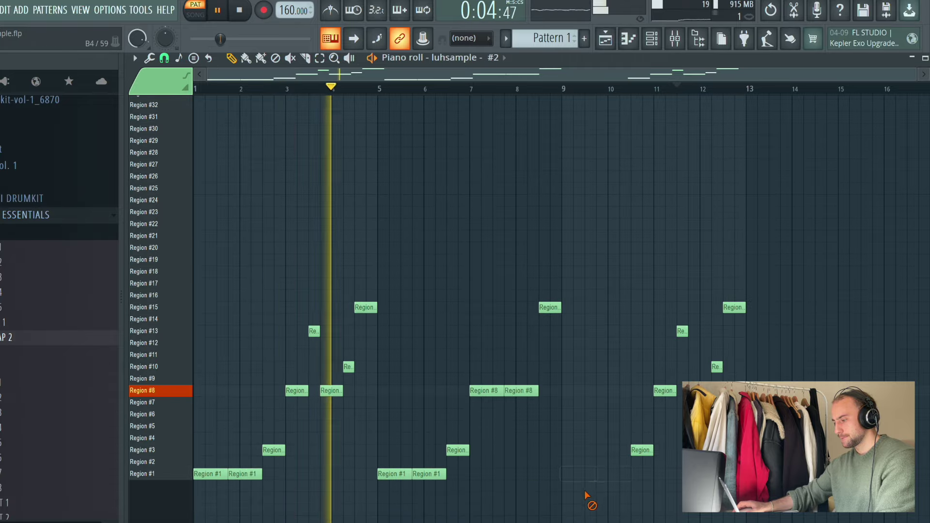
right_click(680, 331)
right_click(665, 391)
right_click(642, 451)
right_click(716, 367)
right_click(734, 307)
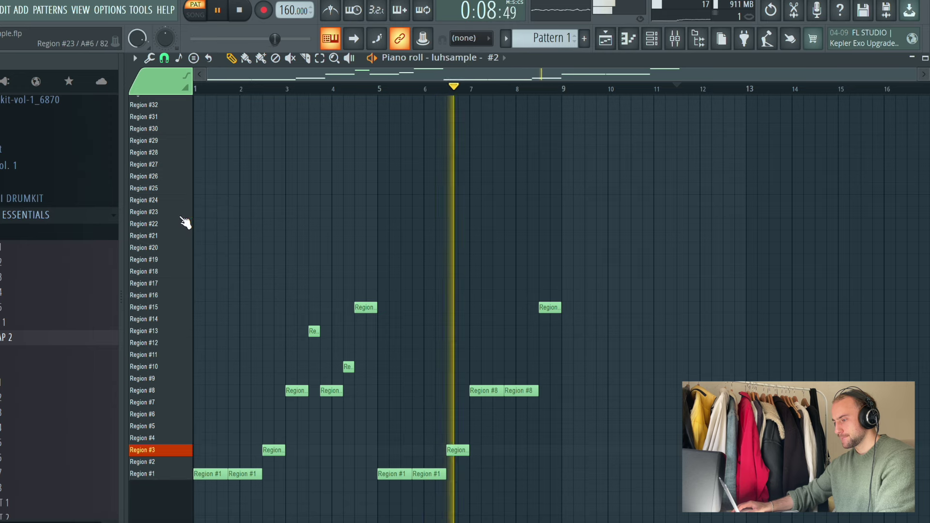
drag(191, 162, 193, 112)
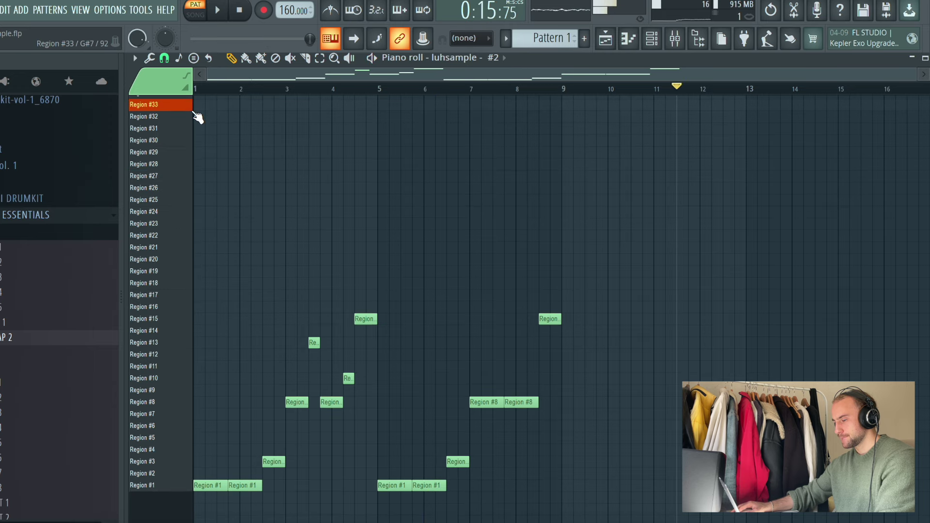
Step: Load the OTE2HIHAT 3 sample from the ESSENTIALS II kit as a new channel and open its piano roll
click(652, 40)
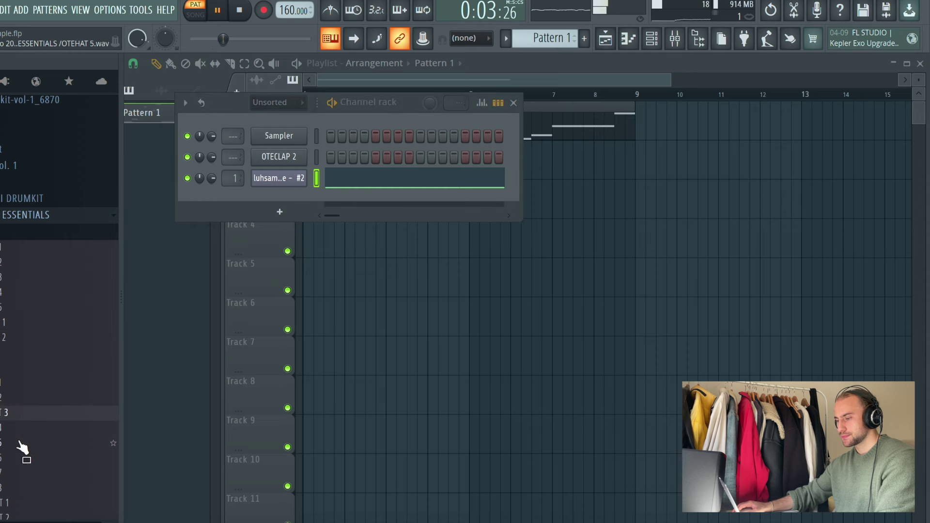
click(21, 219)
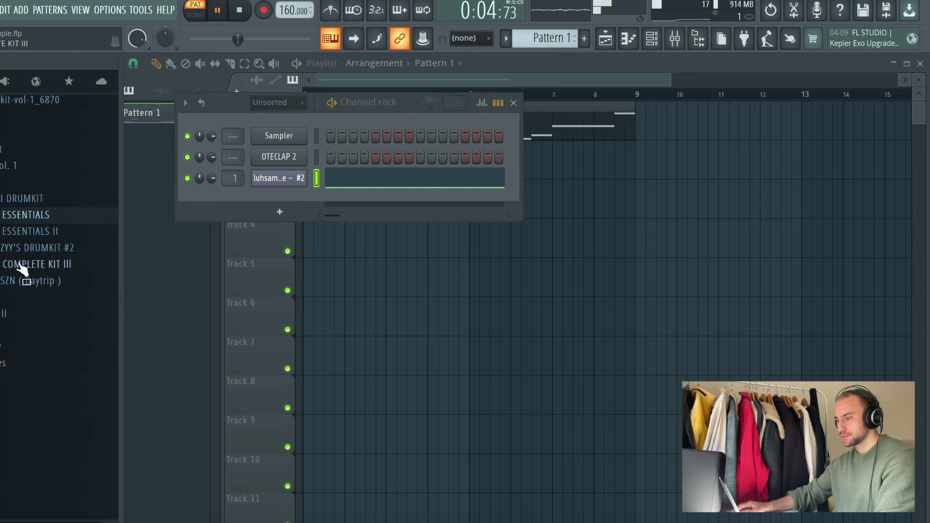
click(21, 221)
click(21, 218)
click(24, 232)
scroll(37, 405, down, 2)
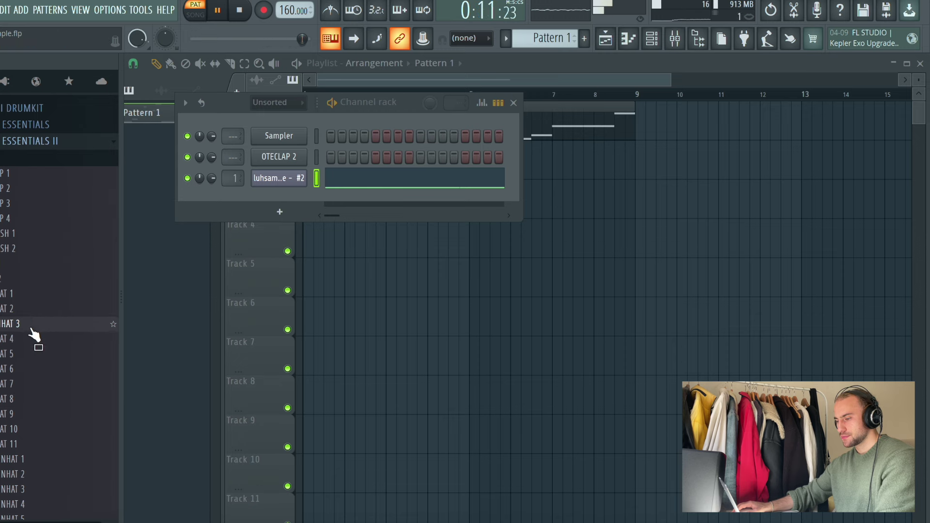
drag(220, 243, 262, 200)
right_click(304, 195)
click(370, 195)
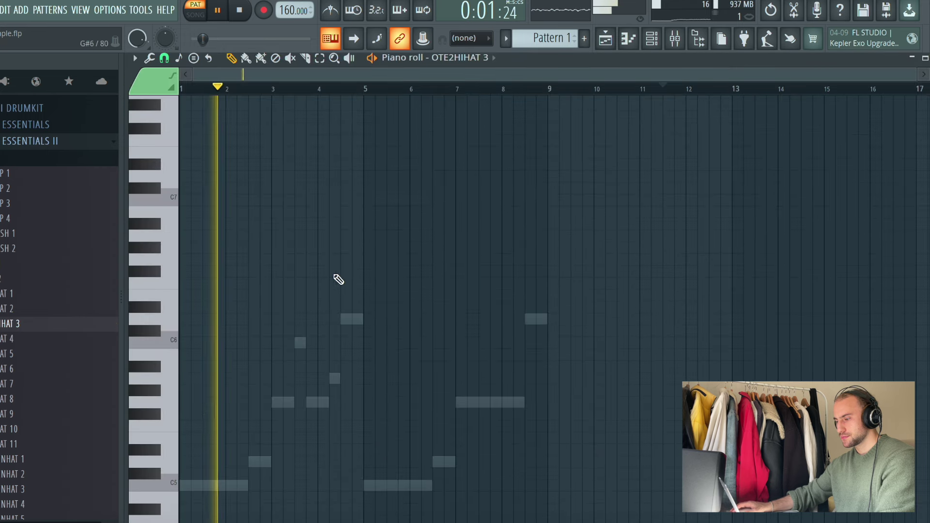
Step: Fill bars 1 to 4 of the OTE2HIHAT 3 piano roll with C5 notes every half beat
click(186, 412)
key(space)
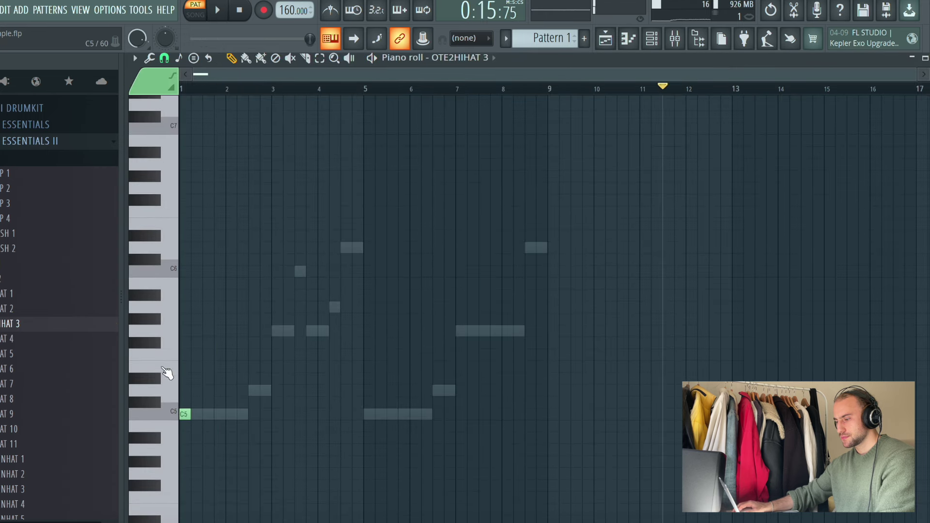
scroll(224, 92, up, 5)
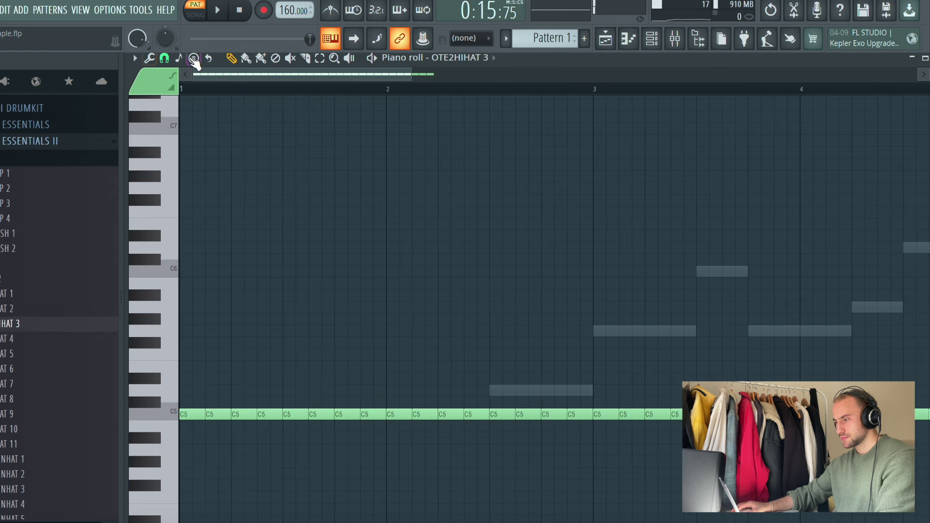
Step: With a finer snap, split the first hi-hat note in two and add a four-note C5 roll on beat 2 of bar 2
click(171, 57)
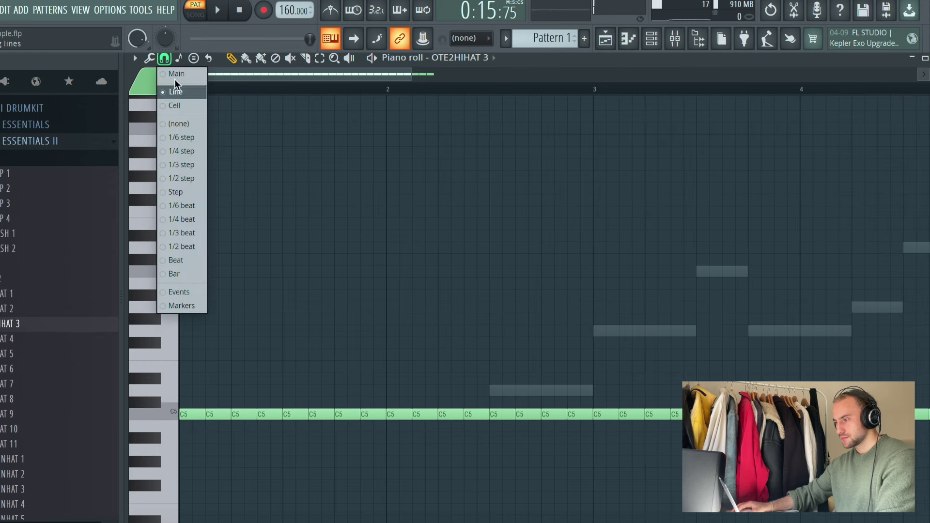
click(180, 156)
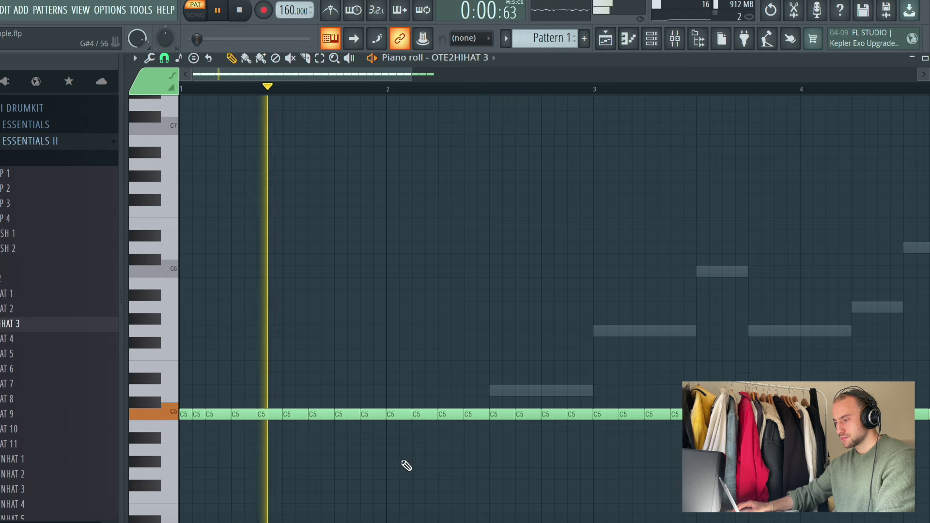
key(space)
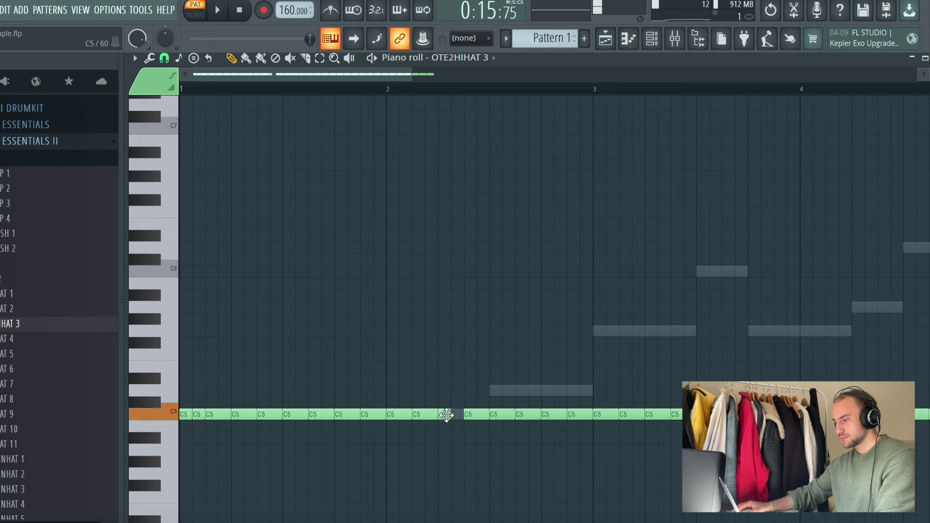
key(space)
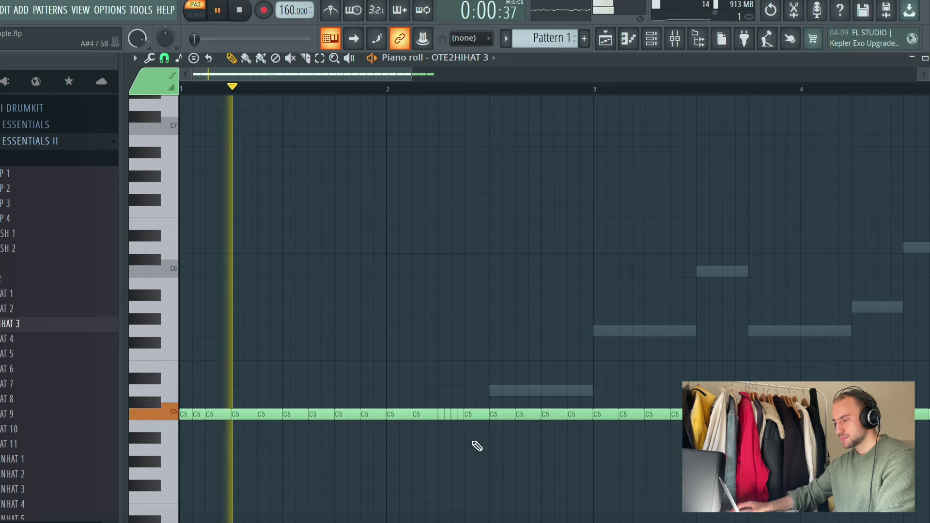
Step: Try three short A#4 hi-hat notes in place of the C5 note on beat 4 of bar 2
key(space)
drag(565, 437, 547, 439)
click(552, 439)
click(561, 441)
right_click(562, 440)
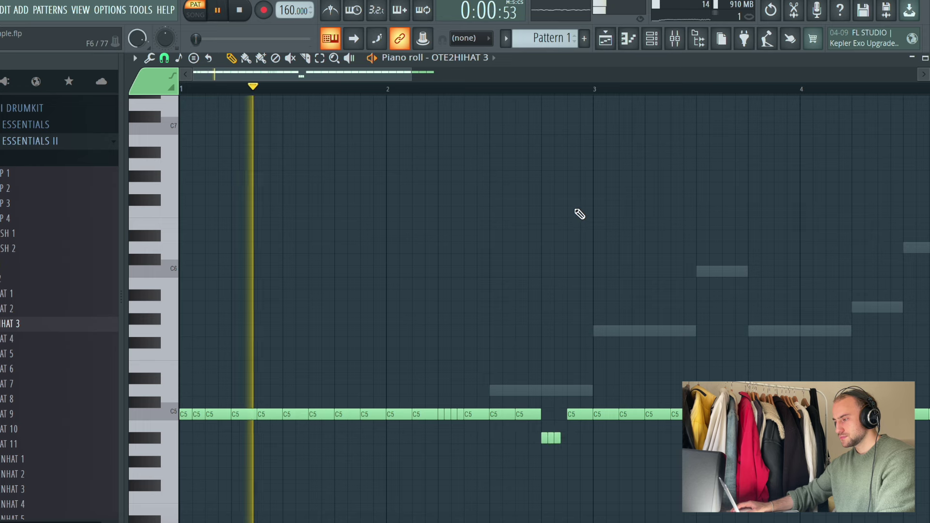
scroll(438, 97, down, 4)
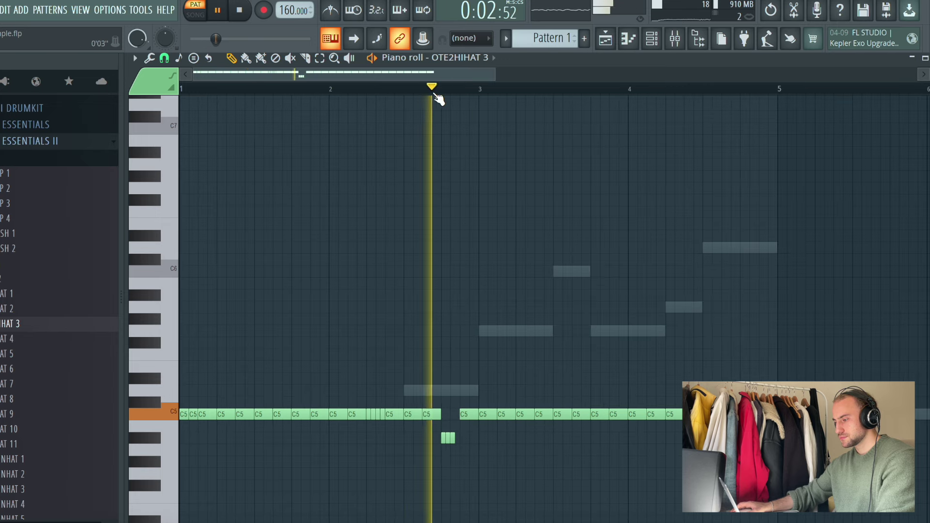
Step: Delete the short A#4 hi-hat notes, restore the C5 note on beat 4 of bar 2 and play the pattern
key(space)
right_click(366, 438)
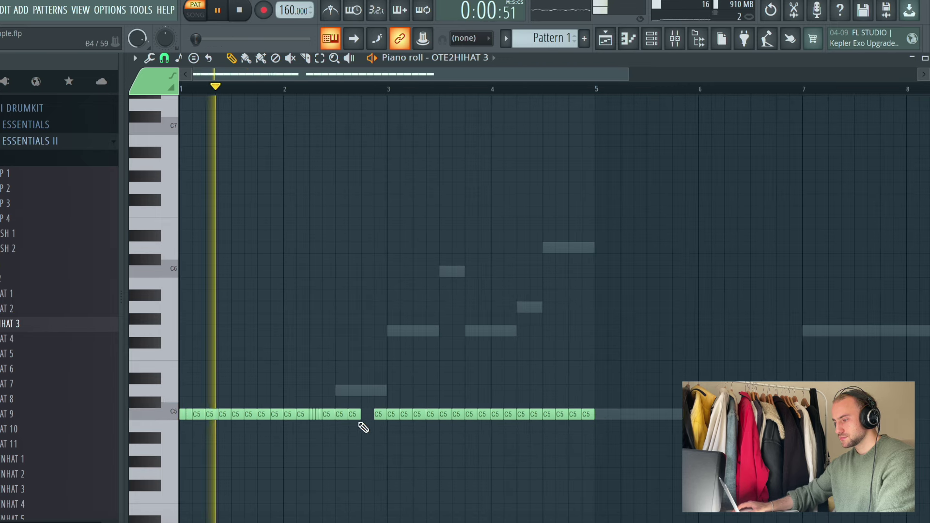
click(366, 414)
key(space)
key(space)
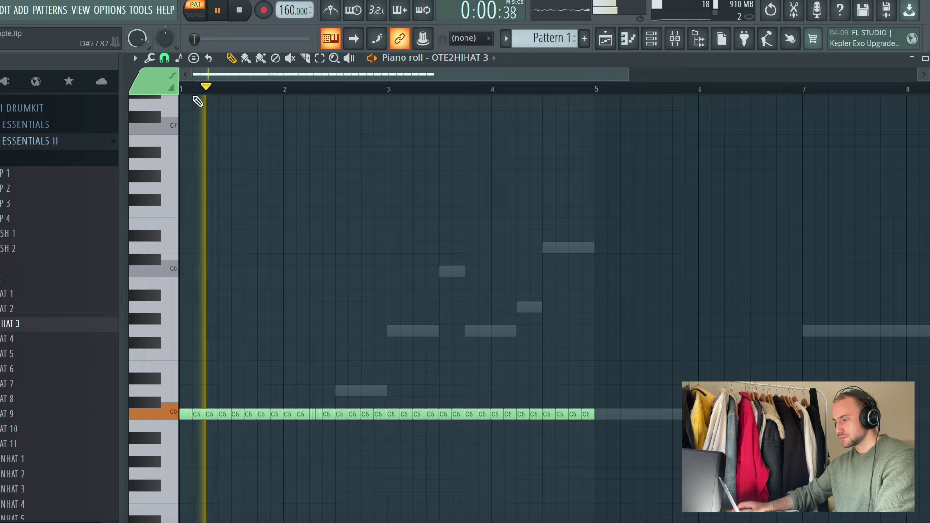
scroll(210, 93, up, 4)
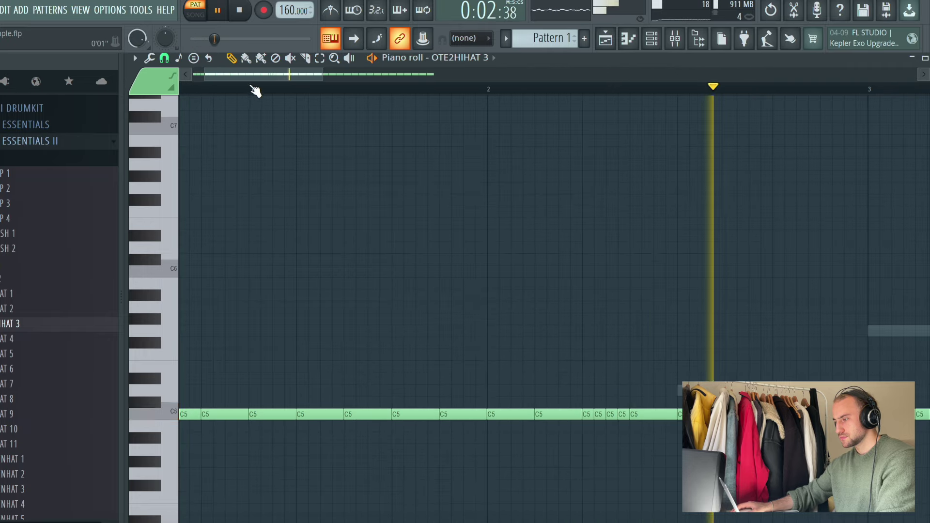
Step: Turn beat 4 of bar 4 into three short C5 hi-hat notes and duplicate the four-bar pattern into bars 5 to 8
scroll(253, 87, down, 5)
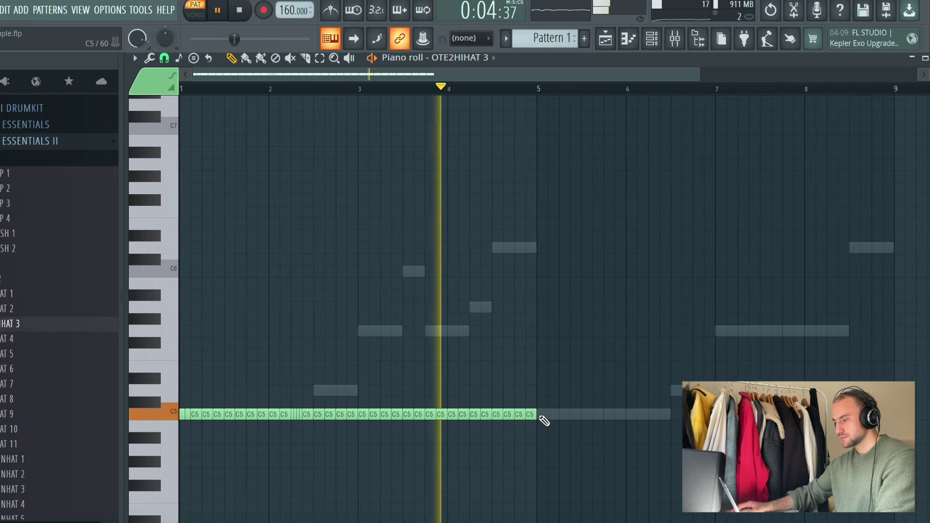
drag(535, 416, 531, 417)
key(space)
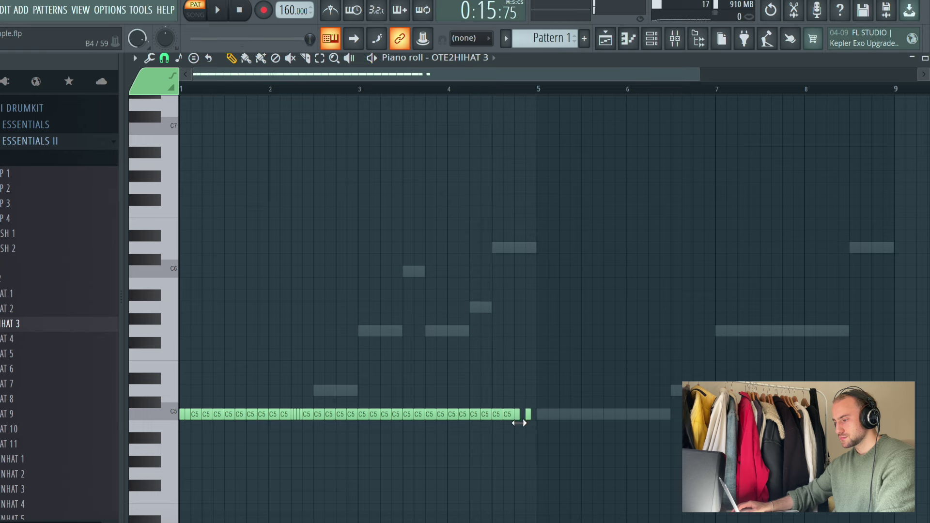
key(space)
key(ctrl+b)
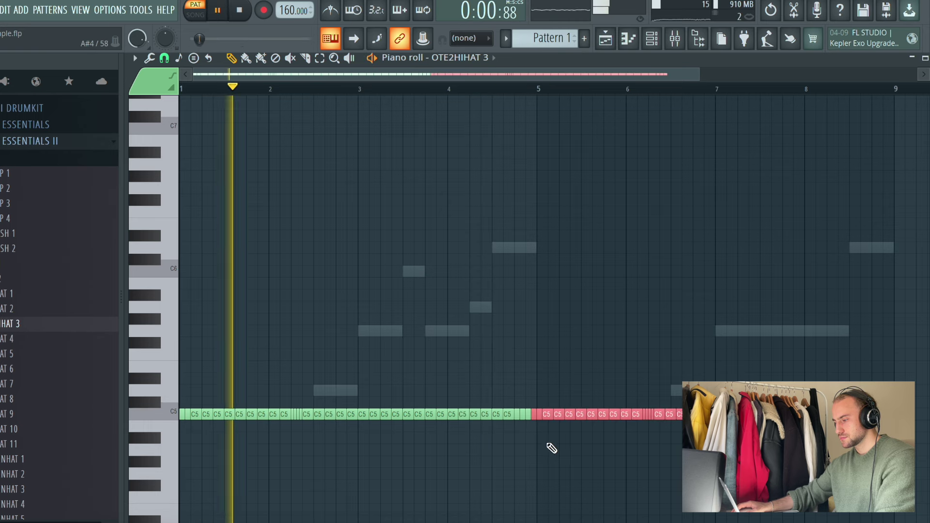
scroll(540, 93, up, 1)
scroll(540, 93, up, 4)
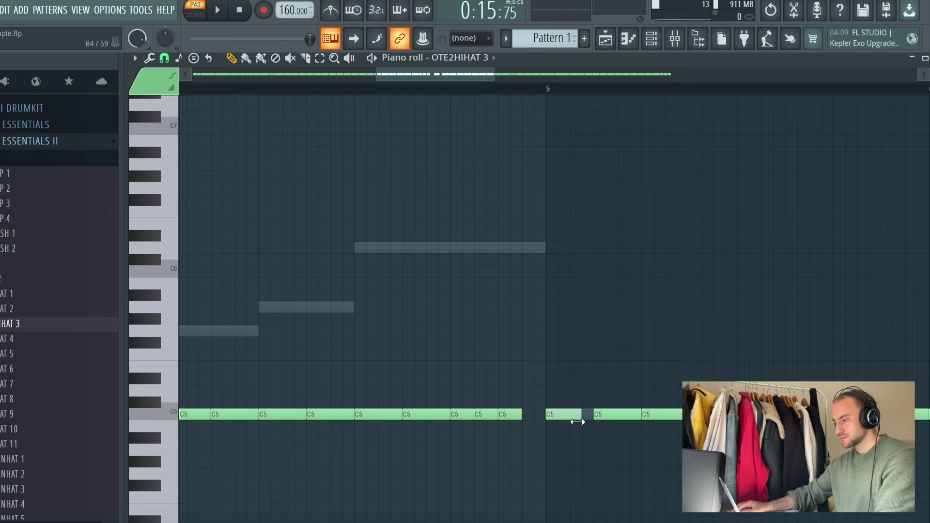
scroll(565, 92, down, 5)
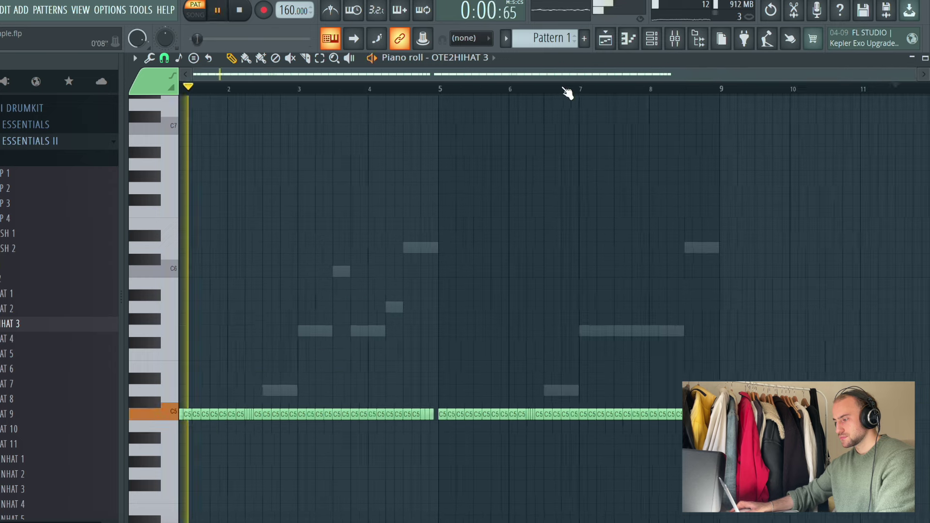
Step: In the OTE2HIHAT 3 channel settings, lengthen the sample's fade-out and raise the channel volume
click(651, 38)
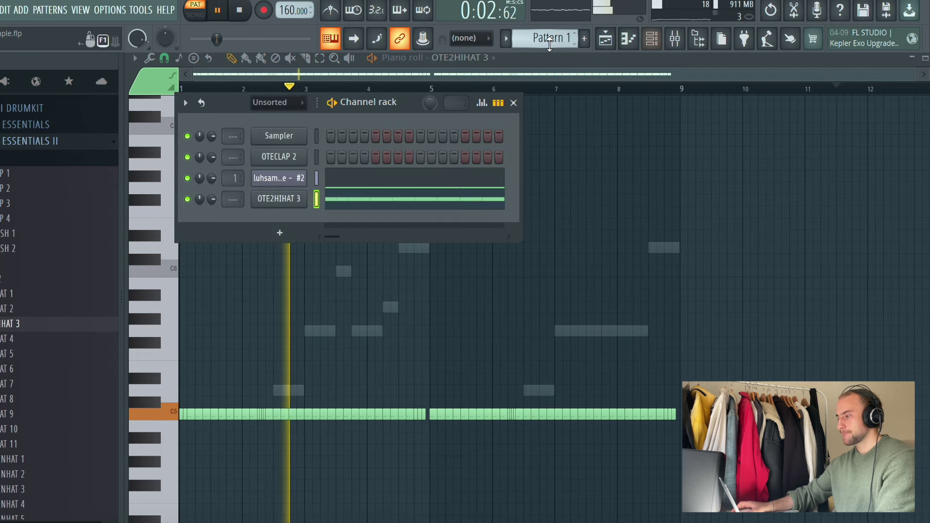
click(284, 201)
drag(540, 394, 553, 383)
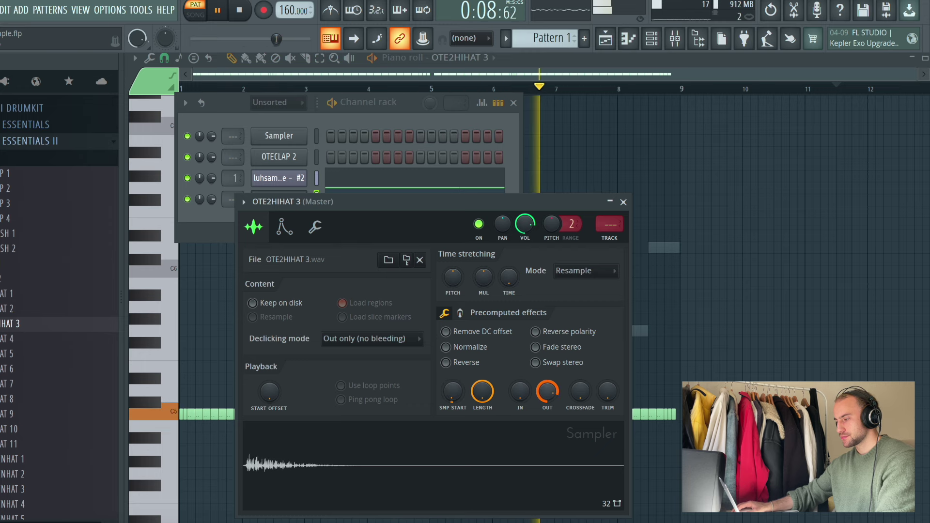
click(624, 201)
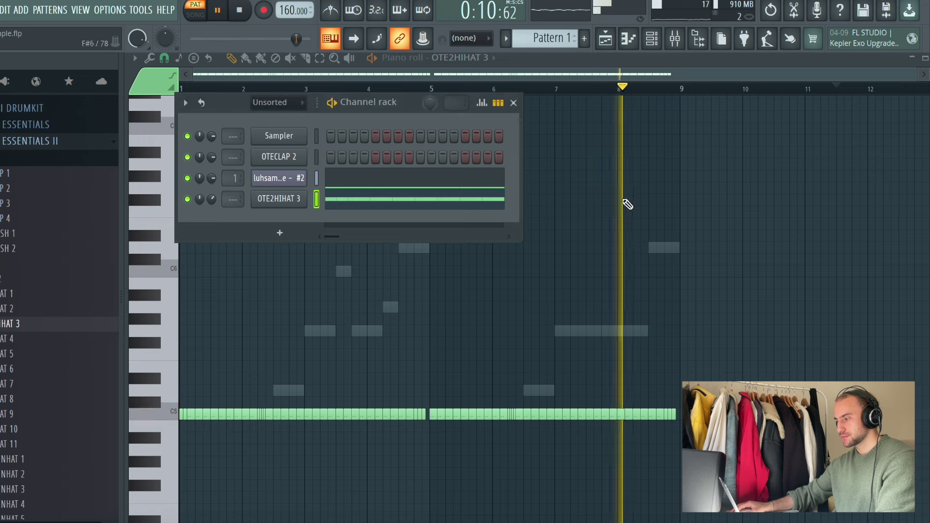
Step: Add the OTE2PERC 12 and OTE2PERC 11 samples as new channels and open the piano roll of OTE2PERC 11
scroll(38, 394, down, 6)
scroll(45, 440, down, 1)
drag(44, 429, 179, 320)
drag(45, 414, 310, 239)
right_click(284, 241)
click(331, 245)
Step: Place a single C5 OTE2PERC 11 note on beat 4 of bar 8
click(164, 58)
click(180, 92)
scroll(676, 91, up, 4)
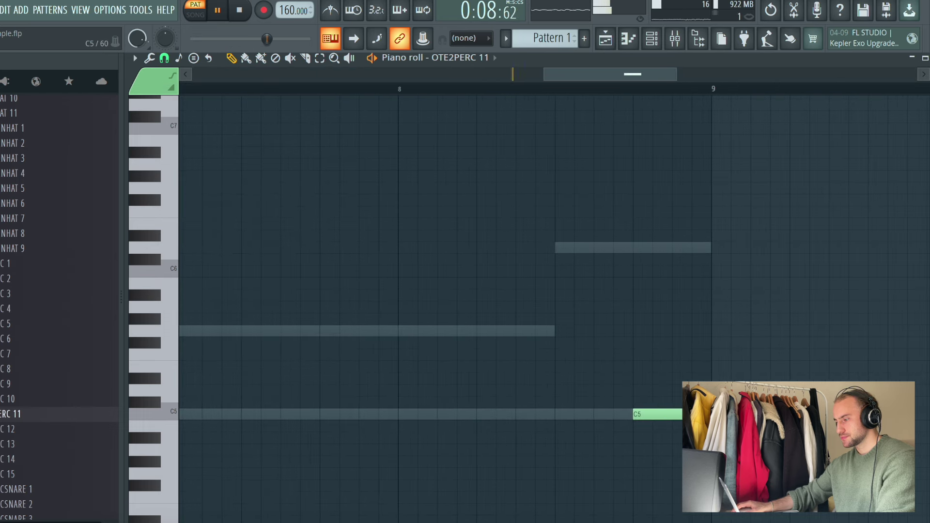
scroll(687, 89, down, 5)
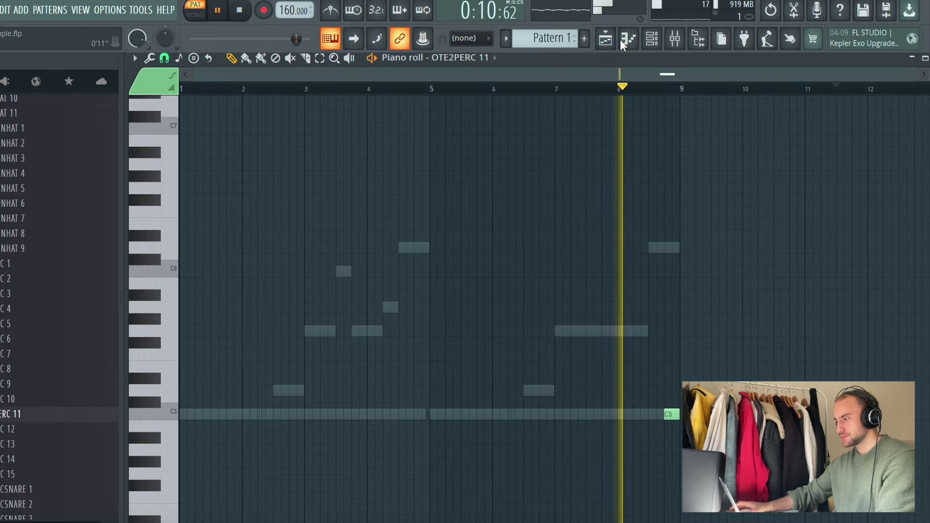
Step: Audition the drum kit's snares, add OTE2SNARE 11 as a new channel and open its piano roll
click(605, 38)
click(650, 41)
scroll(47, 378, down, 5)
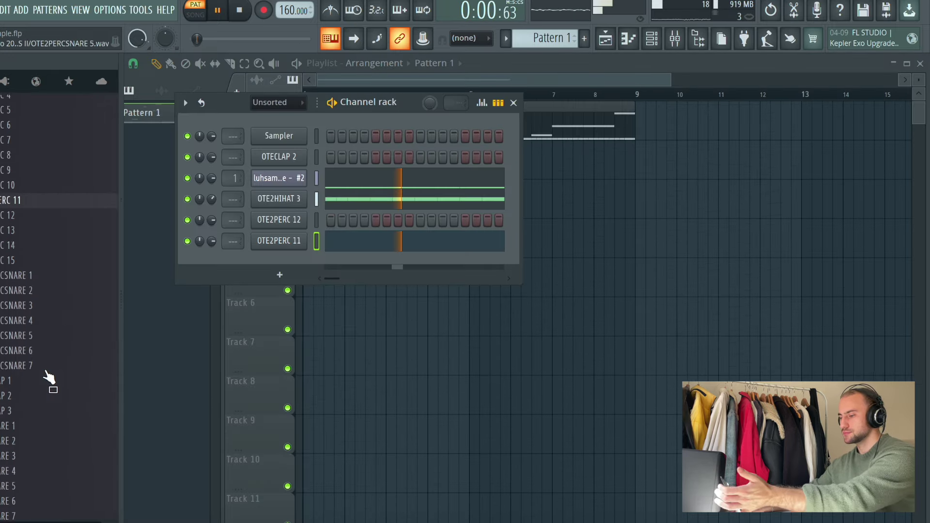
click(44, 384)
click(44, 432)
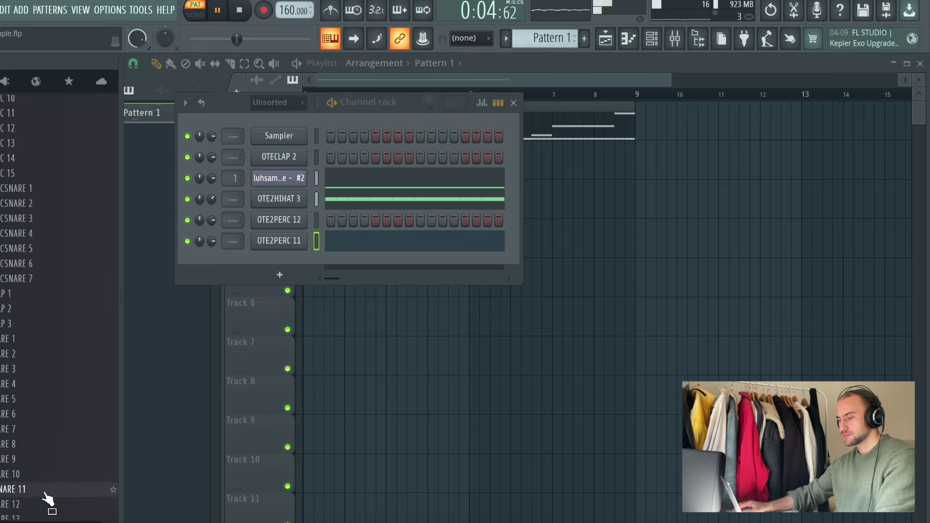
drag(336, 257, 336, 258)
right_click(305, 257)
click(322, 260)
Step: Place a C5 OTE2SNARE 11 note on beat 3 of every bar from bar 1 to bar 8
key(space)
key(space)
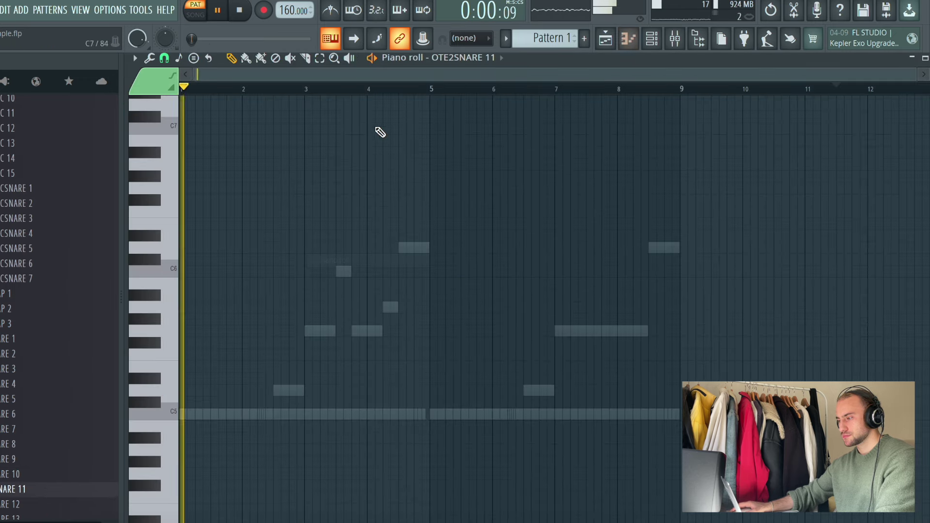
key(space)
key(space)
click(215, 415)
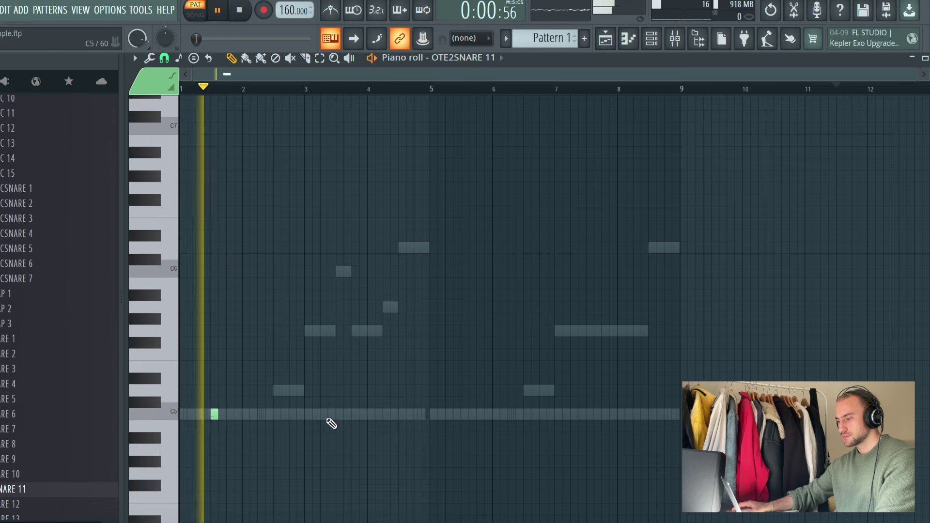
click(277, 415)
click(340, 415)
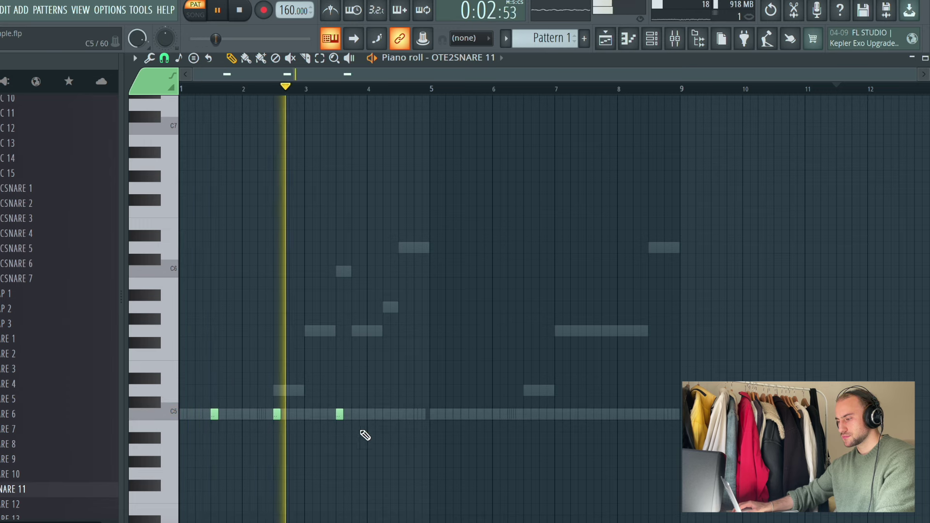
click(402, 415)
click(464, 415)
click(527, 416)
click(589, 415)
click(644, 415)
right_click(644, 415)
click(652, 417)
Step: Add OTE2PERCSNARE 5 as a new channel and place short offbeat C5 notes around the start of bars 2 and 6
key(F5)
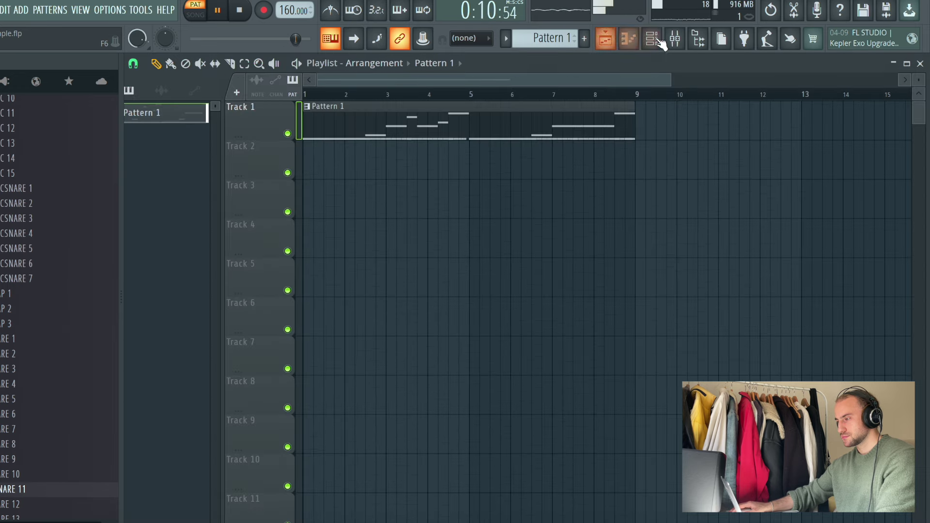
click(660, 41)
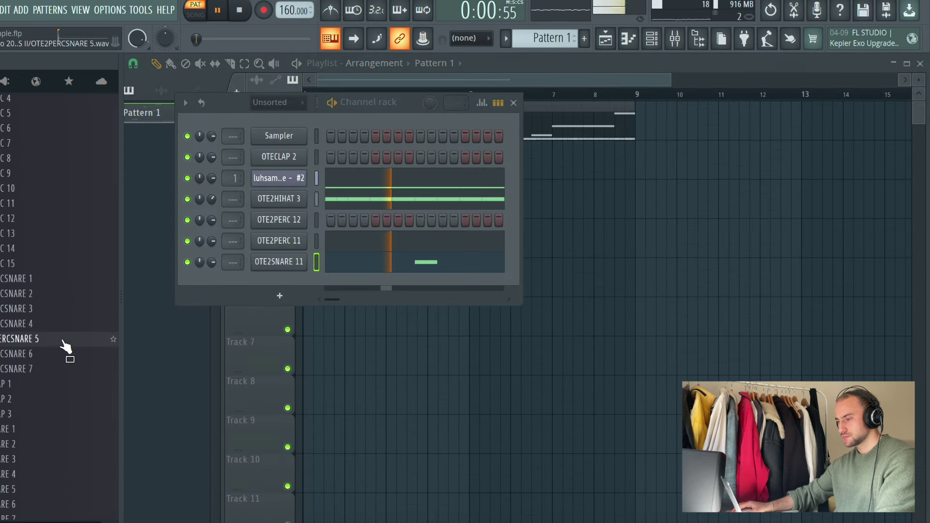
drag(304, 269, 298, 275)
right_click(296, 277)
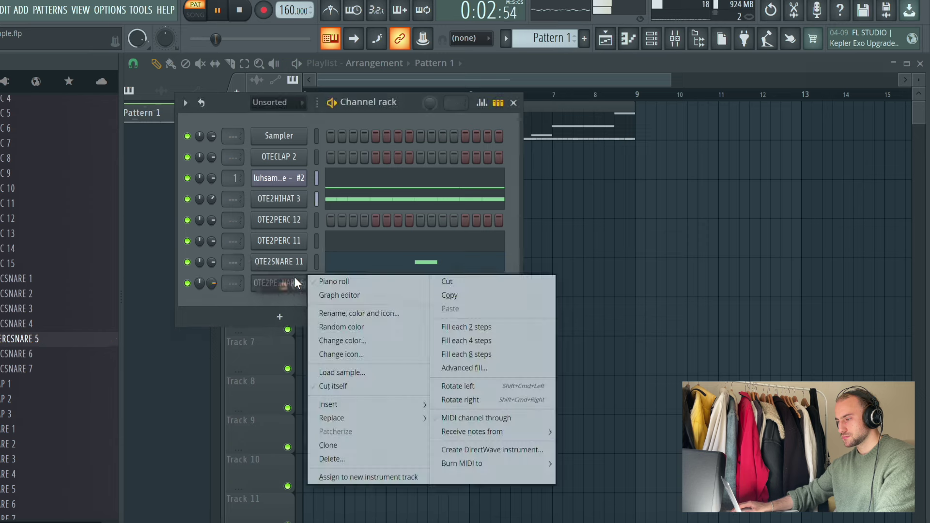
click(327, 283)
click(253, 413)
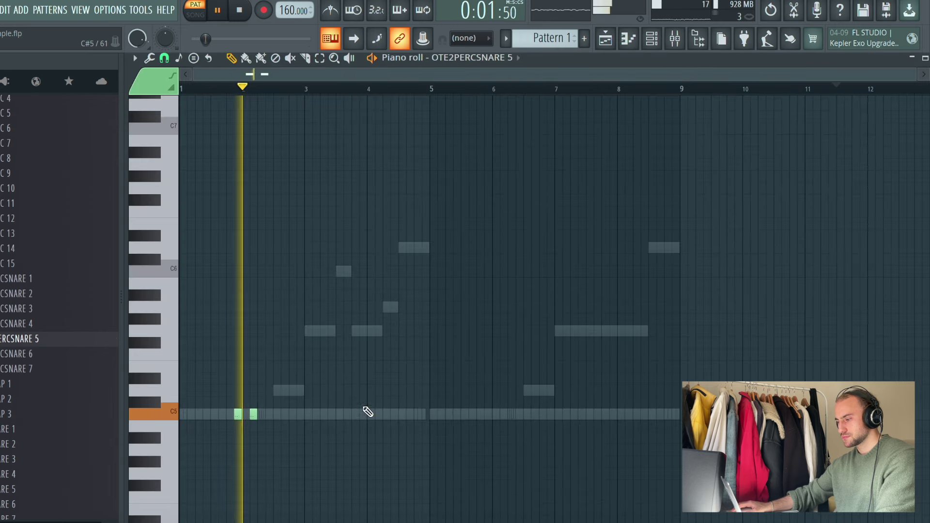
Step: Add OTE2PERC 14 as a new channel and place one C5 note on beat 2 of bar 2
click(651, 38)
scroll(45, 336, up, 3)
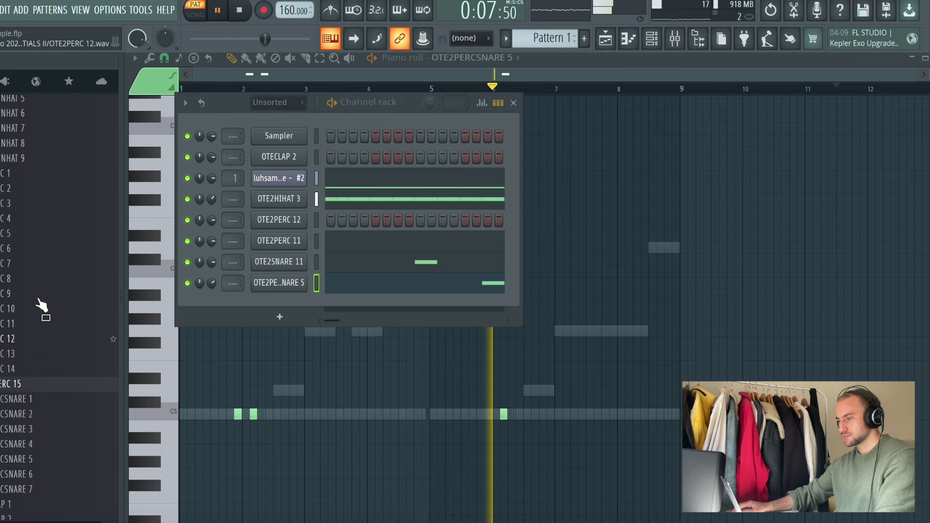
drag(44, 368, 289, 305)
click(332, 305)
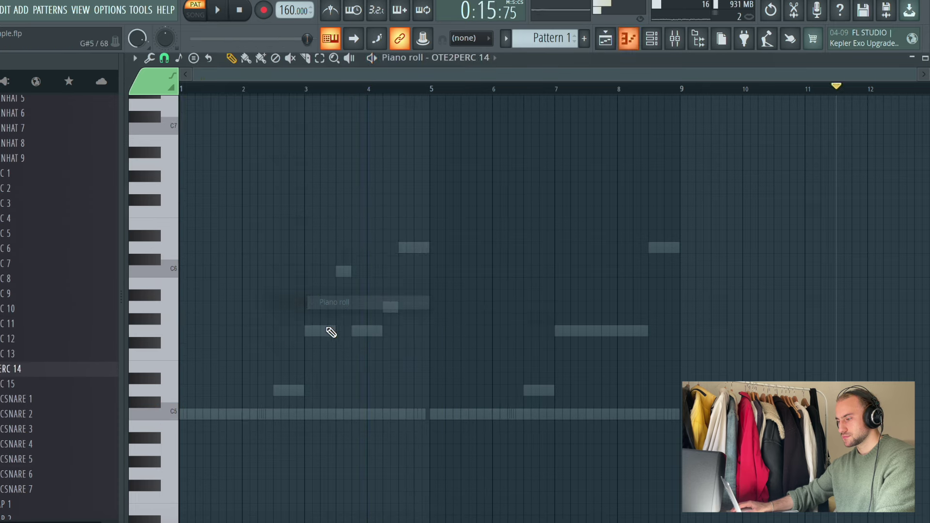
mouse_move(254, 423)
mouse_down()
mouse_move(260, 397)
mouse_move(259, 415)
mouse_up()
Step: Add the OTE2PERC 5 sample as a new channel and open its piano roll
click(653, 38)
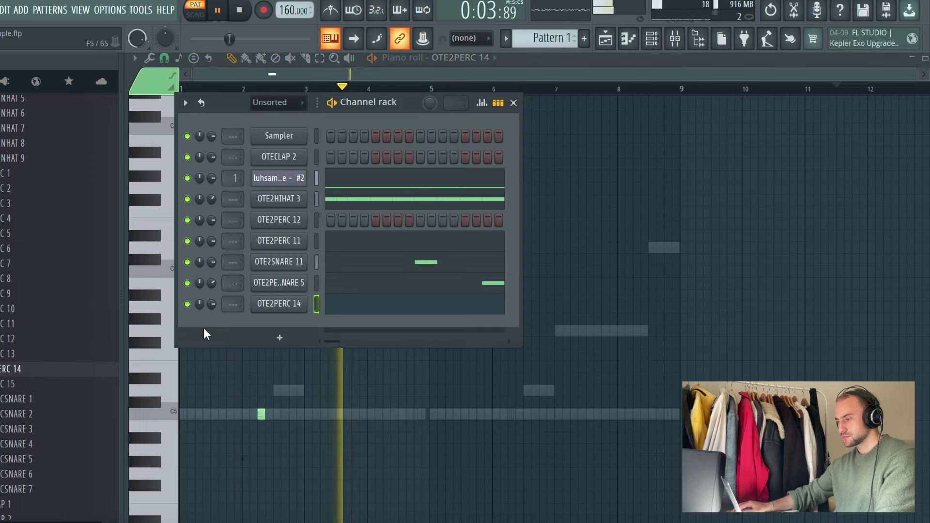
scroll(63, 322, up, 3)
click(47, 354)
drag(48, 354, 280, 334)
right_click(267, 322)
click(334, 324)
Step: Place an OTE2PERC 5 C5 note half a beat into bar 4 and two half-beat C5 notes on beat 4
click(378, 414)
click(424, 414)
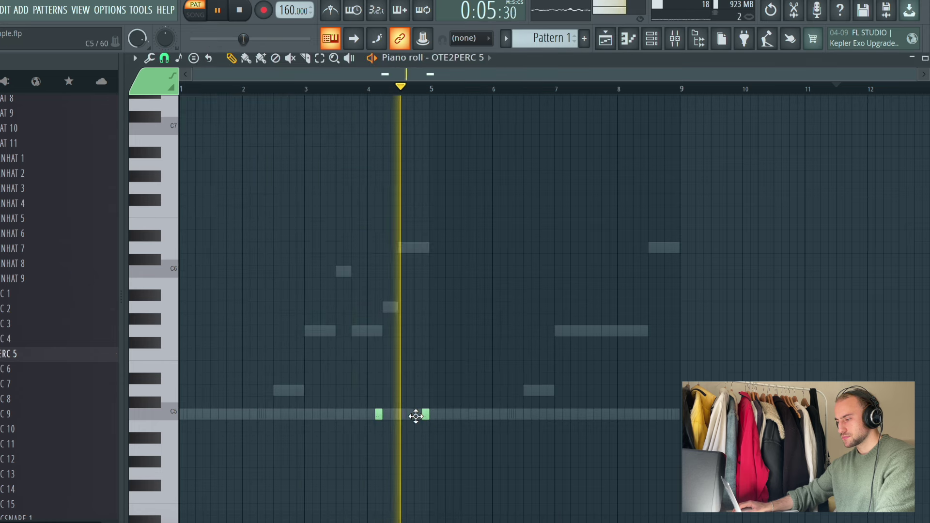
scroll(432, 92, up, 5)
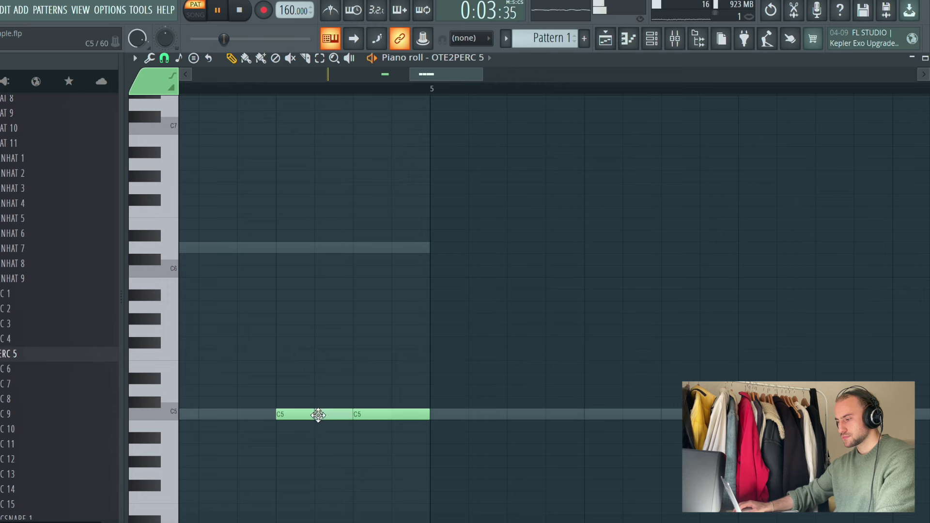
scroll(427, 89, down, 5)
Step: Add OTE2OPENHAT 4 as a new channel and place C5 notes on beat 2 of bars 1 and 5
click(627, 38)
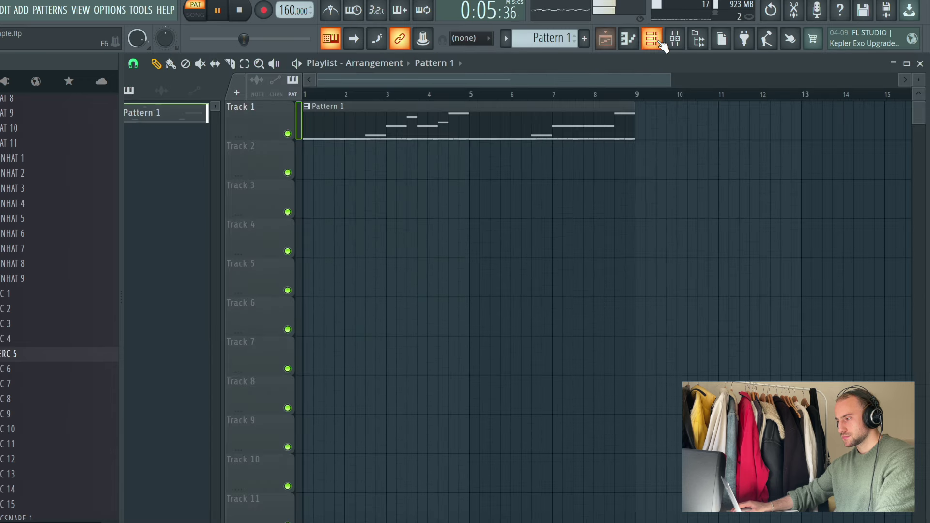
click(655, 41)
scroll(19, 361, up, 2)
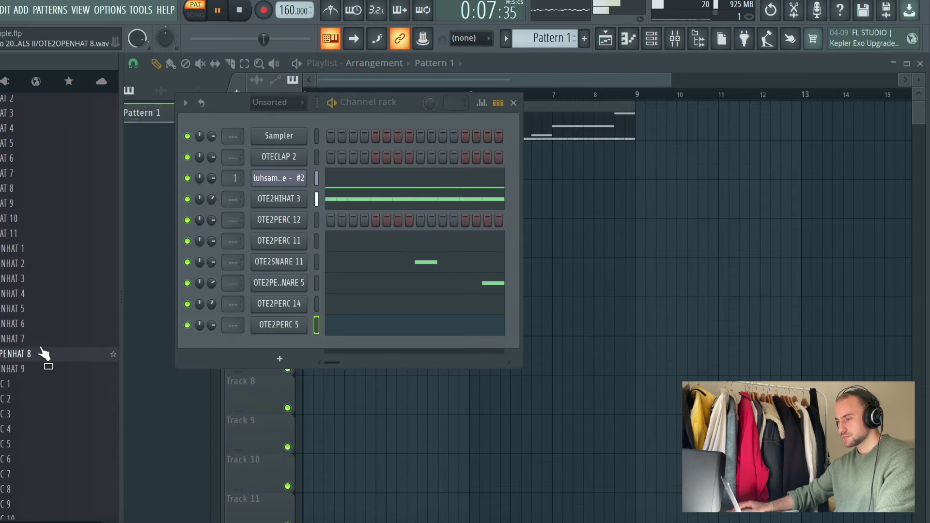
drag(268, 347, 330, 347)
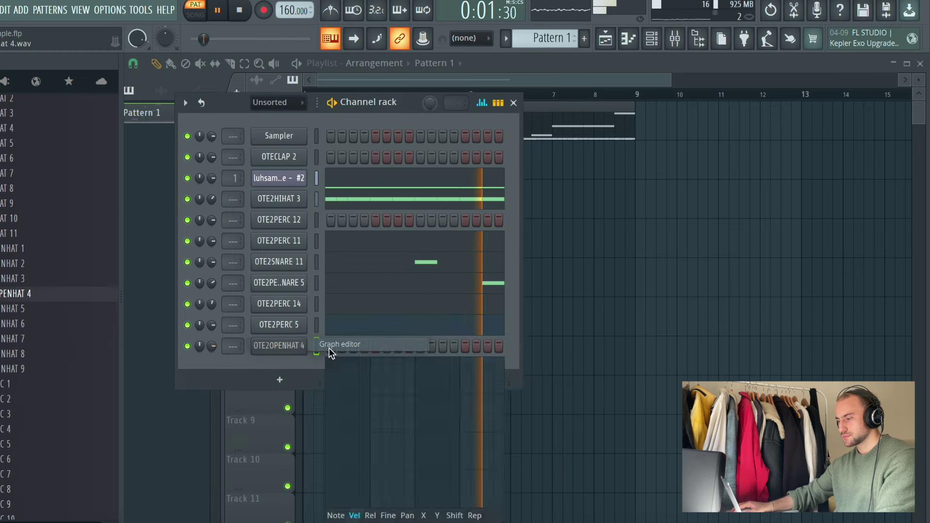
right_click(330, 346)
click(332, 327)
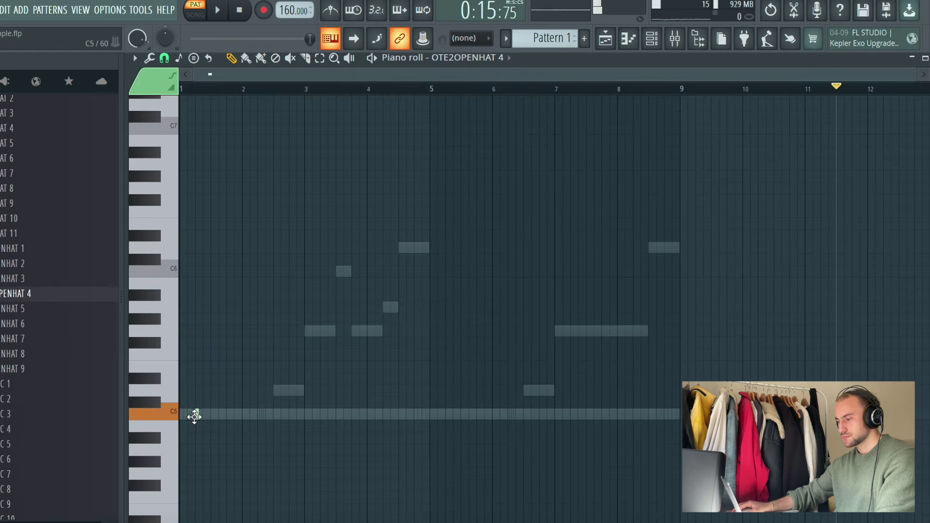
click(449, 414)
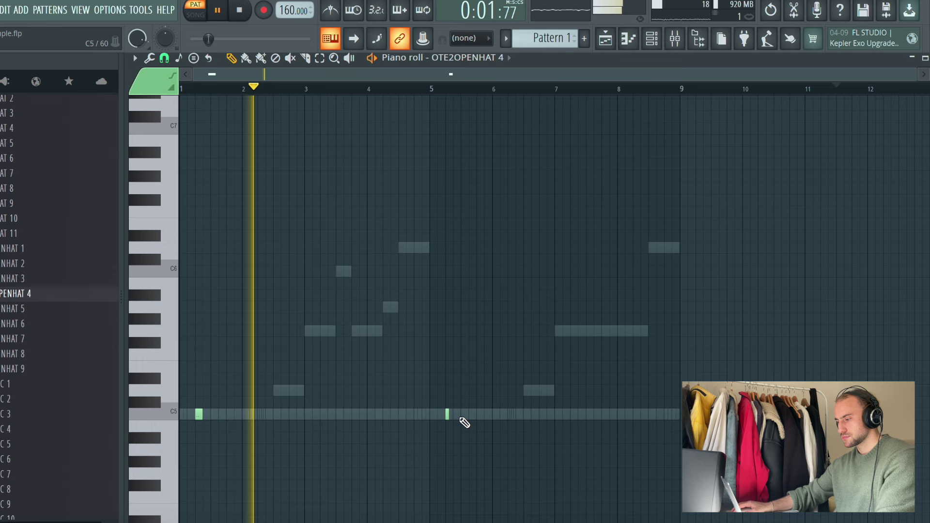
Step: Replace the sample in the OTE2HIHAT 3 channel with OTE2HIHAT 11 and play the pattern
click(605, 38)
click(652, 38)
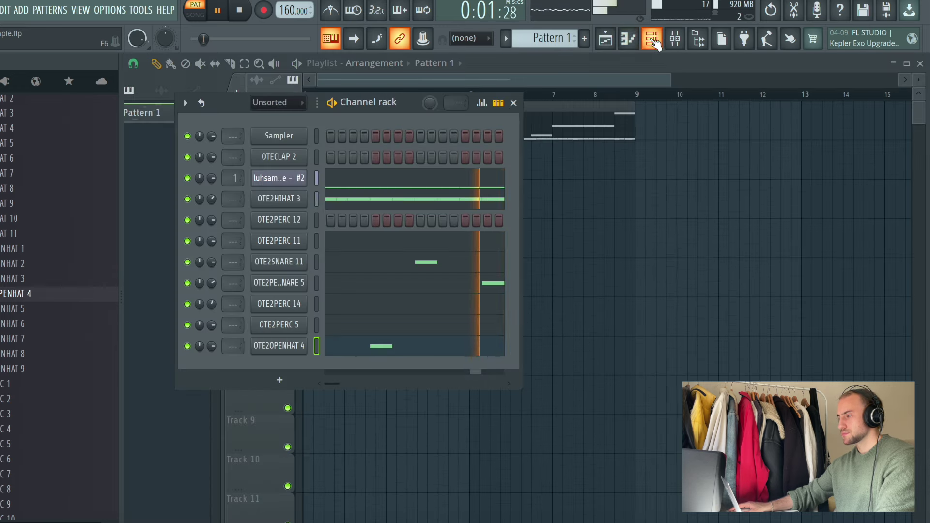
key(space)
scroll(44, 358, up, 2)
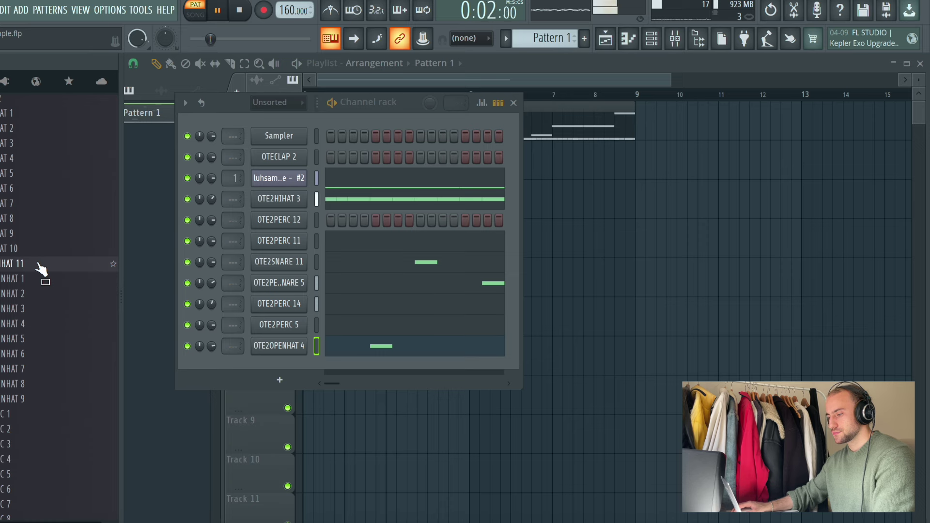
drag(349, 236, 286, 196)
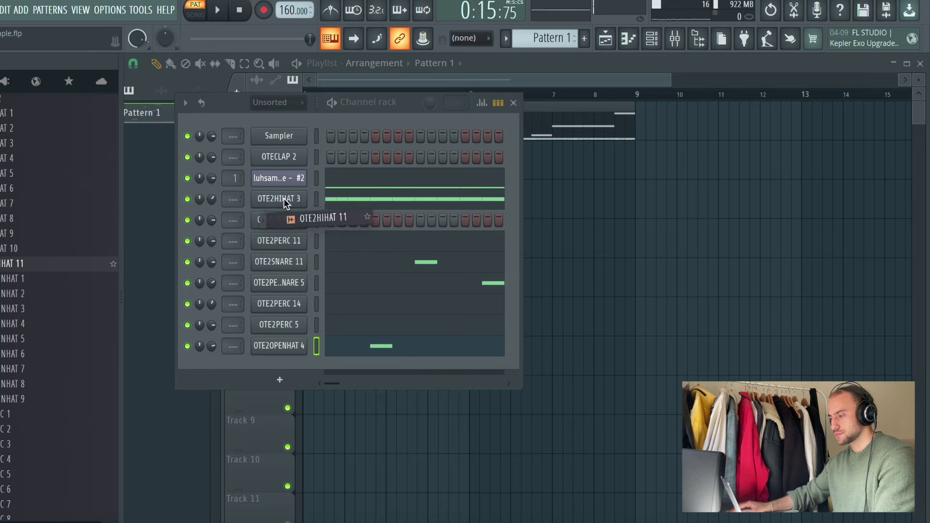
key(space)
Step: Place the OTE2CRASH 2 sample at bar 1 of playlist Track 2 and lower the volume of its audio clip
scroll(2, 255, up, 3)
scroll(3, 255, up, 6)
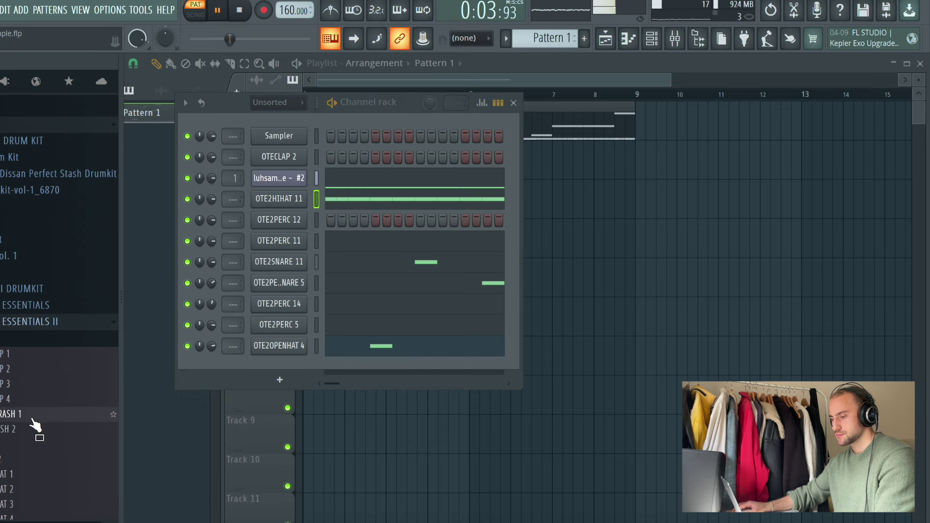
drag(32, 435, 252, 146)
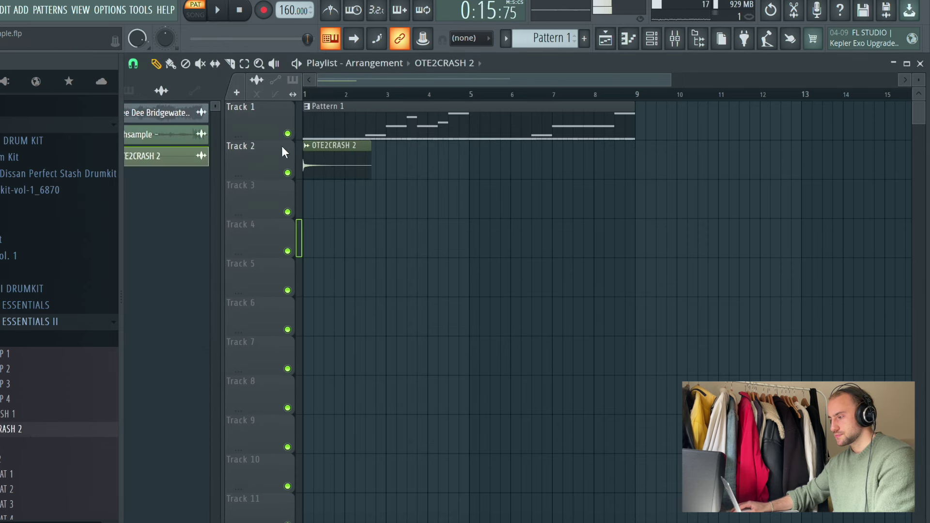
double_click(327, 167)
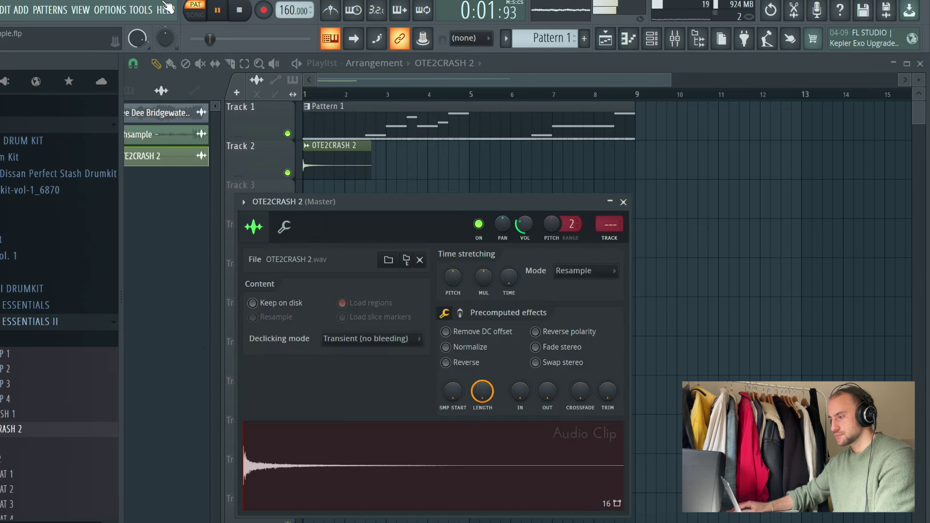
Step: Switch playback to song mode, close the crash settings, and duplicate the Pattern 1 and OTE2CRASH 2 clips to bar 9
click(196, 14)
click(623, 202)
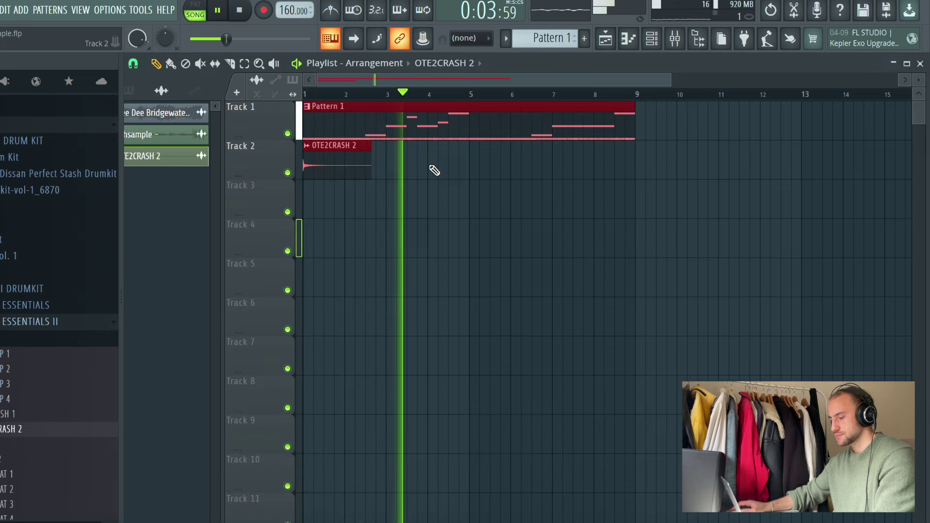
key(ctrl+b)
scroll(528, 96, up, 5)
scroll(530, 95, down, 8)
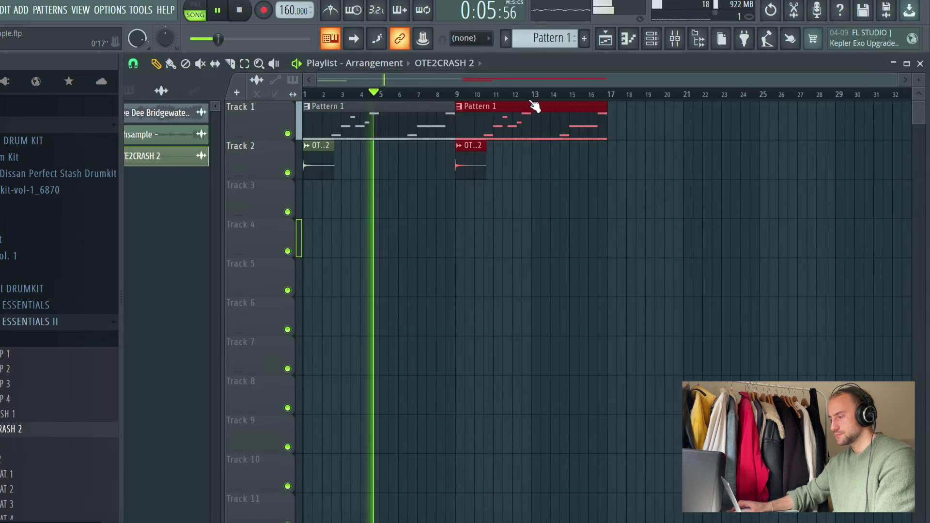
key(ctrl+d)
Step: Audition samples in the first ESSENTIALS kit and add OTESNARE 5 and OTERIM 3 as new channels in Pattern 1
click(652, 42)
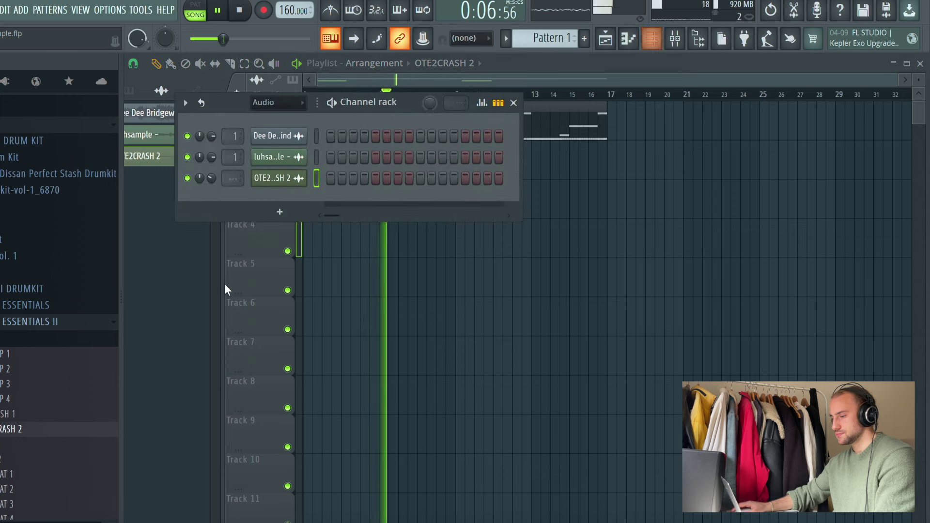
click(45, 326)
click(45, 321)
scroll(40, 227, down, 3)
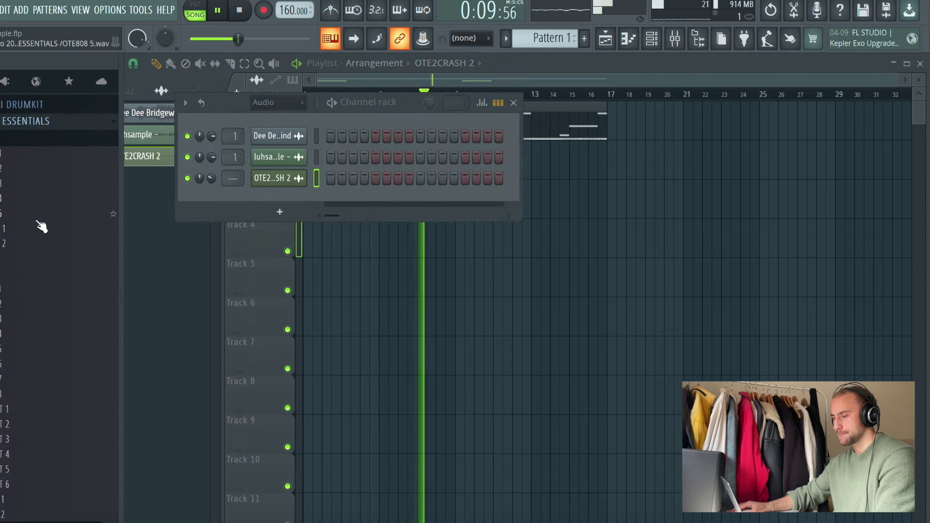
click(543, 38)
click(32, 343)
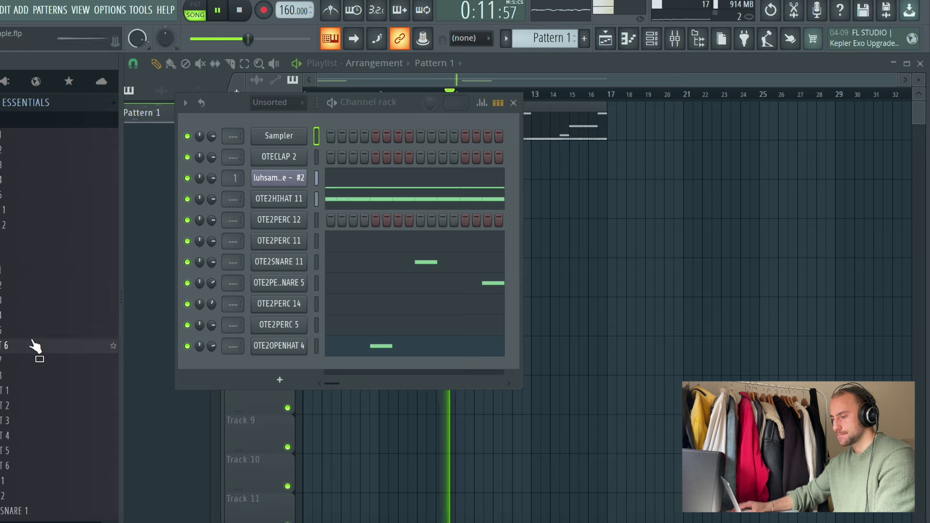
scroll(38, 371, down, 2)
click(40, 424)
scroll(42, 426, down, 7)
click(44, 426)
click(33, 346)
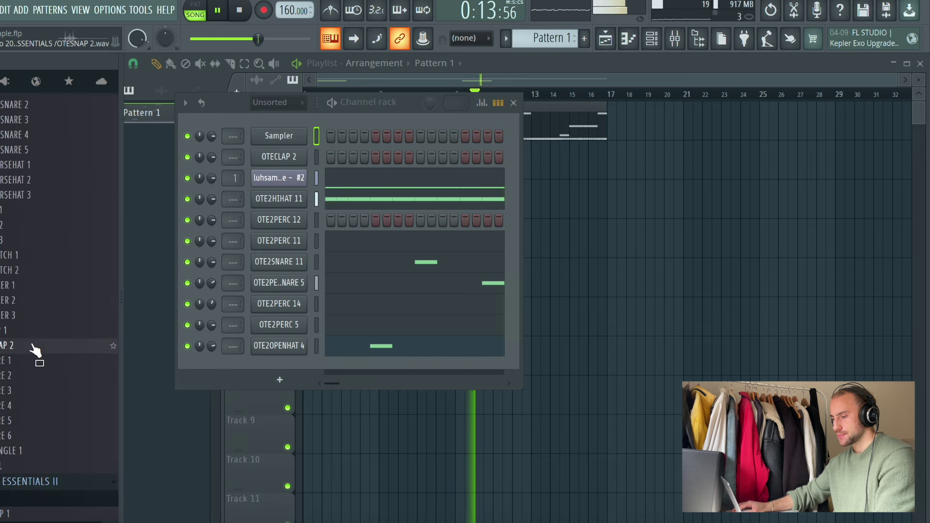
click(40, 421)
drag(215, 415, 194, 368)
drag(322, 417, 290, 391)
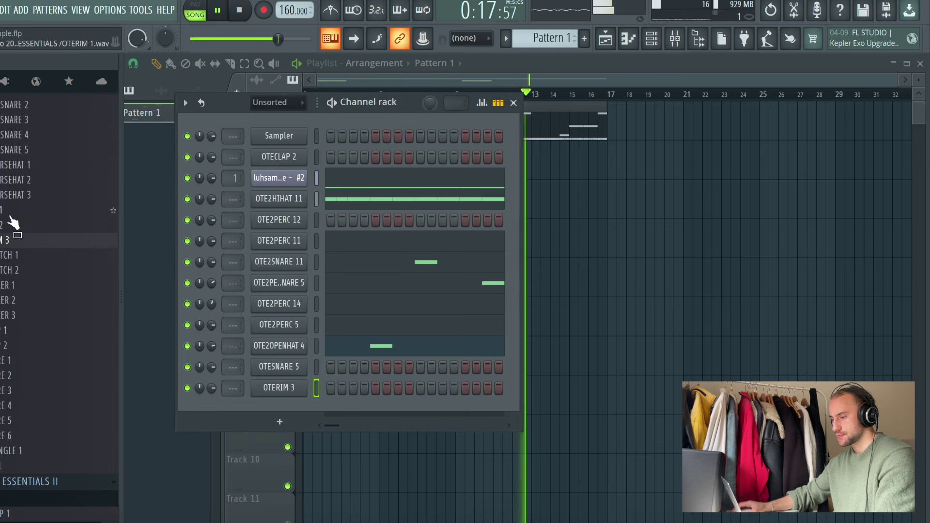
Step: Add OTEKICK 1 from the same kit as a new channel and open its piano roll
scroll(29, 233, up, 4)
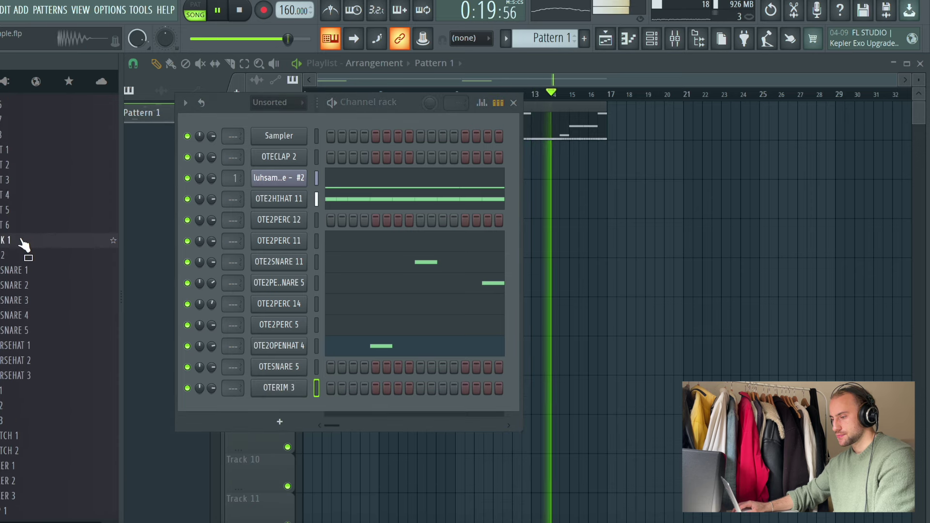
drag(23, 245, 212, 383)
right_click(306, 412)
click(375, 320)
right_click(307, 416)
click(339, 331)
key(space)
key(space)
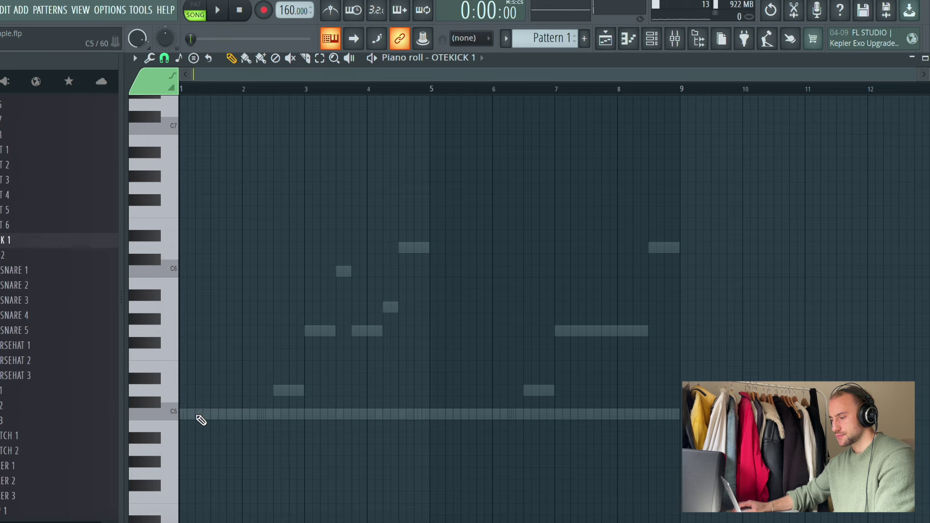
Step: Place short C5 kick notes on beats 1, 1.5, 2.5 and 4 of bar 1 and on beat 2 of bar 2
scroll(225, 315, down, 2)
scroll(222, 89, up, 3)
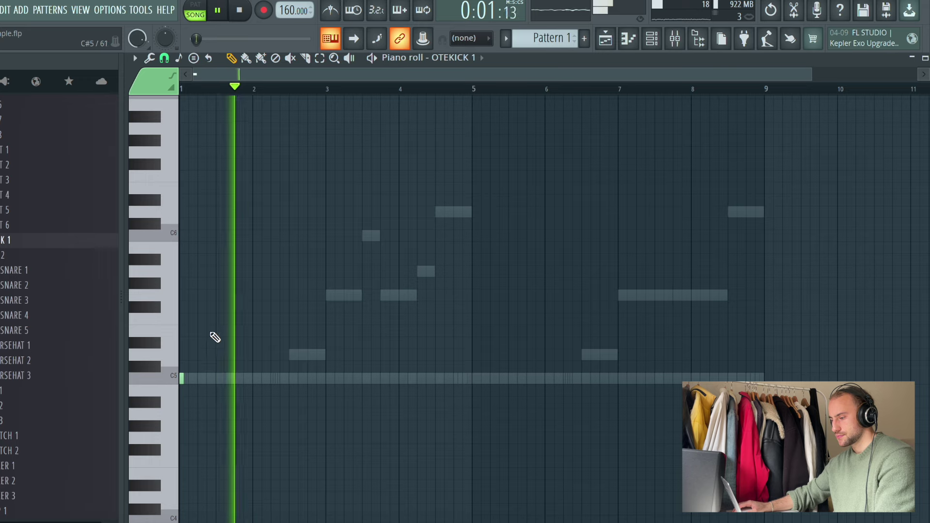
scroll(207, 95, up, 2)
drag(205, 75, 121, 99)
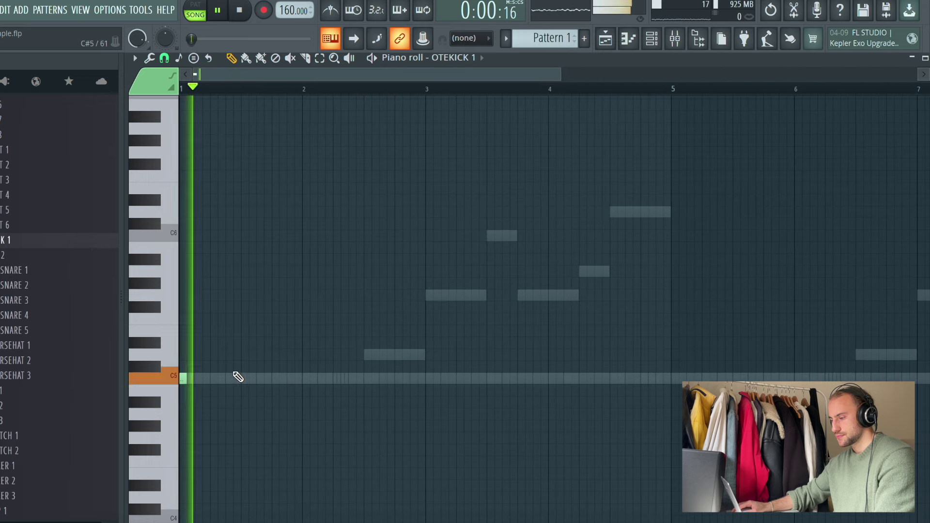
click(198, 379)
click(229, 379)
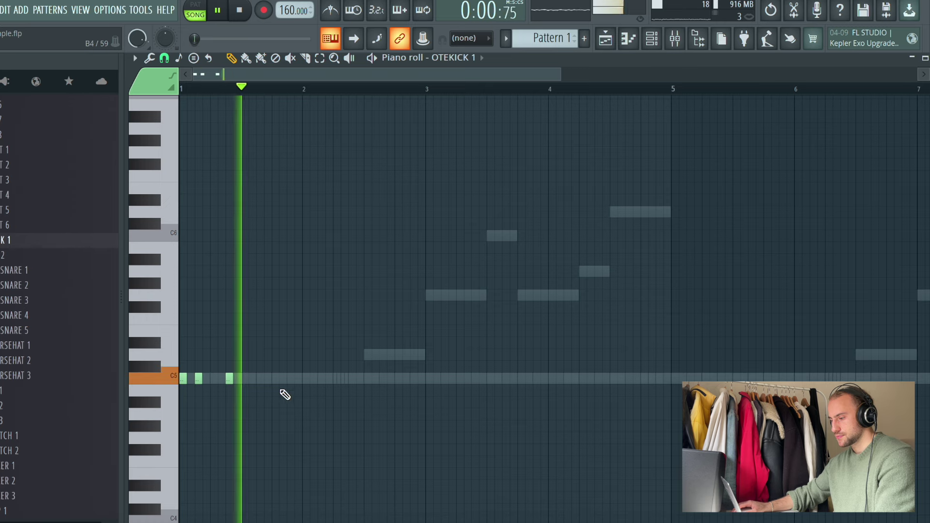
click(274, 379)
click(337, 379)
Step: Place C5 kick notes on beats 1 and 4 of bar 3 and on beats 2, 3.5 and 4.5 of bar 4
click(429, 367)
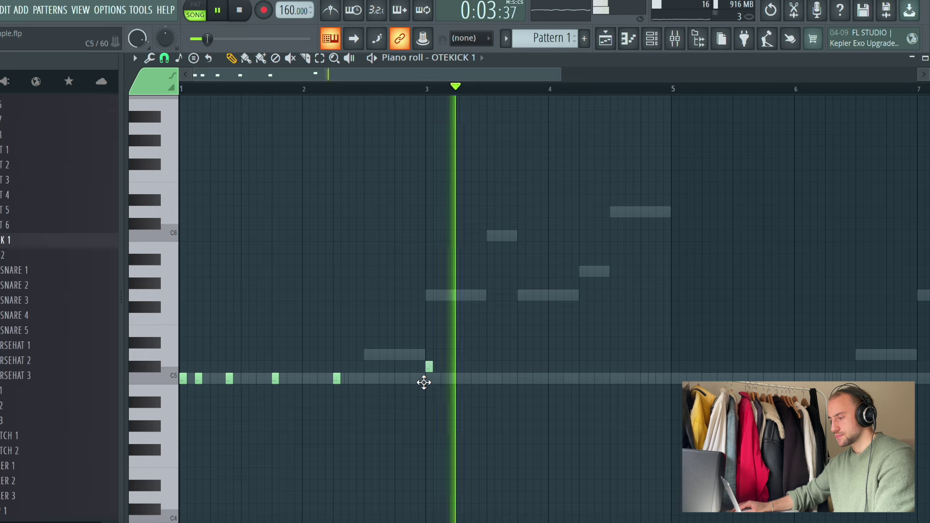
click(521, 379)
click(581, 379)
click(629, 379)
click(659, 378)
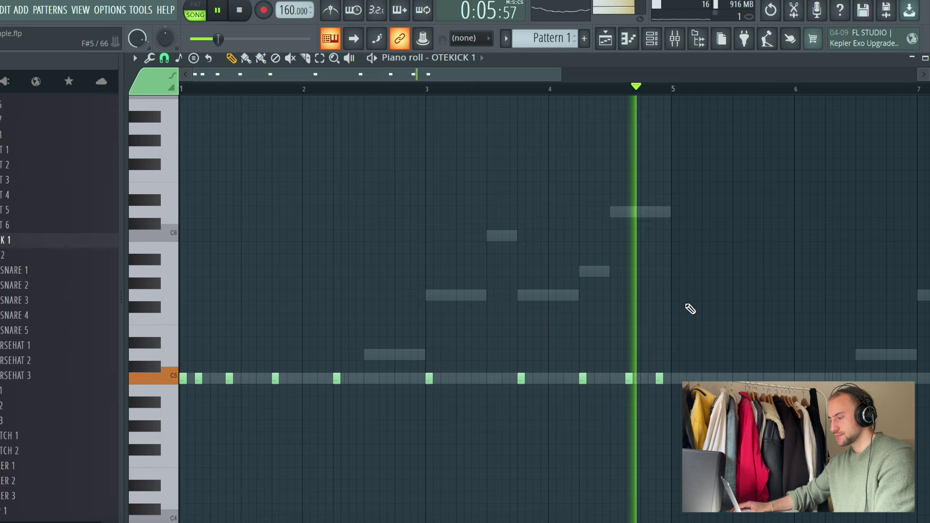
Step: Restart playback and duplicate the four-bar kick pattern into bars 5 to 8
key(space)
key(space)
key(ctrl+b)
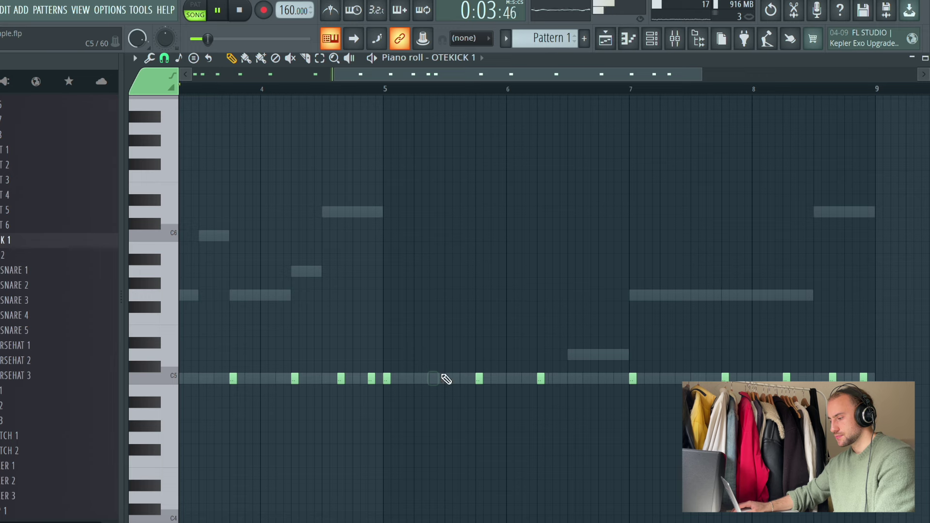
Step: Remove the two offbeat kicks in bar 5 and the last two in bar 8, and add a C5 kick on beat 4 of bar 6
right_click(864, 378)
right_click(833, 379)
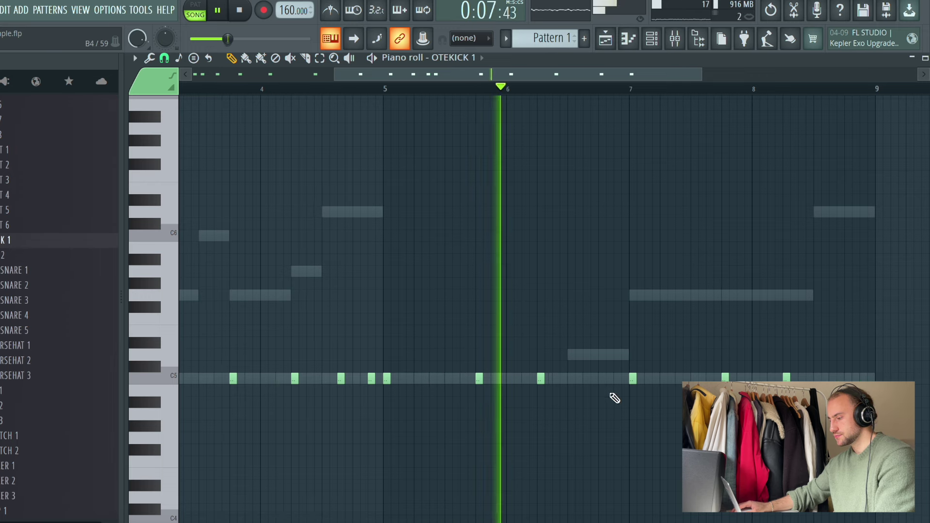
click(602, 378)
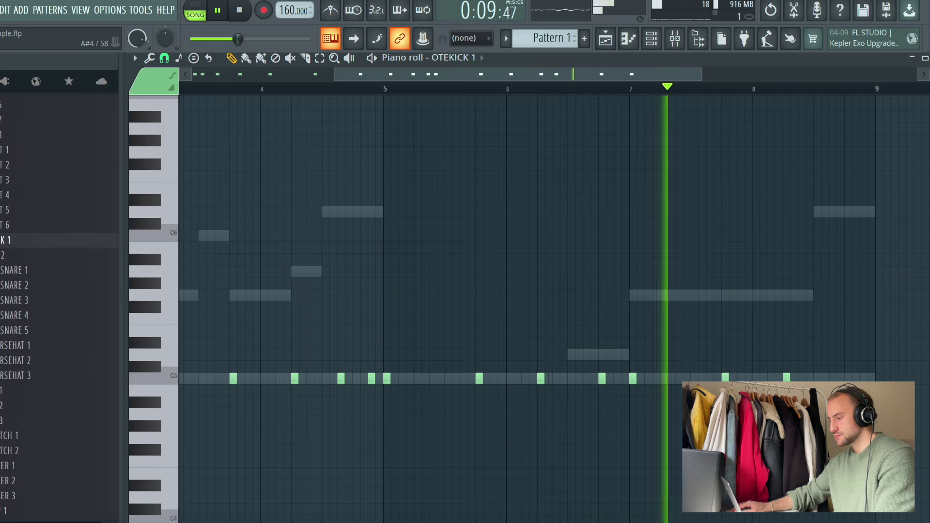
Step: Add OTE2808 3 from the ESSENTIALS II kit as a new channel and turn up the fade-in of its sample
click(606, 39)
click(652, 38)
scroll(1, 331, up, 9)
scroll(1, 330, down, 8)
scroll(1, 218, up, 4)
click(1, 118)
scroll(6, 194, down, 2)
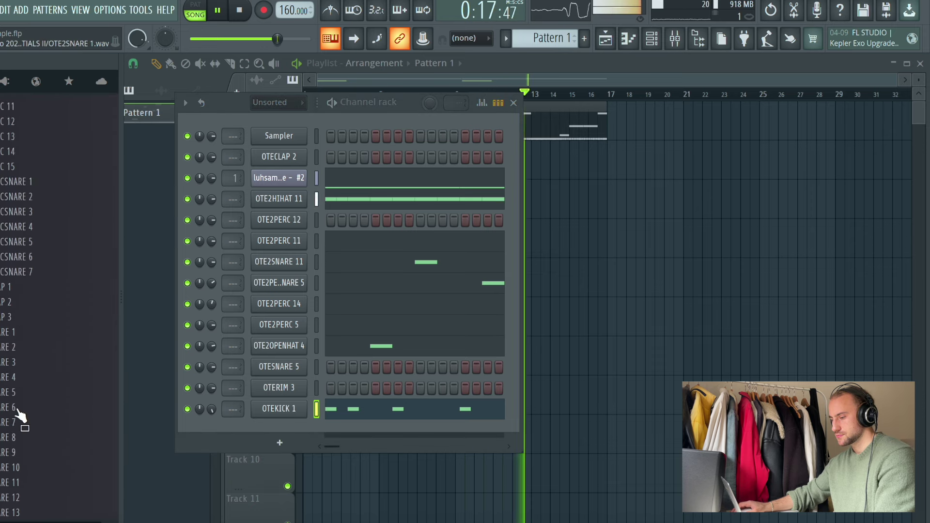
scroll(26, 329, down, 8)
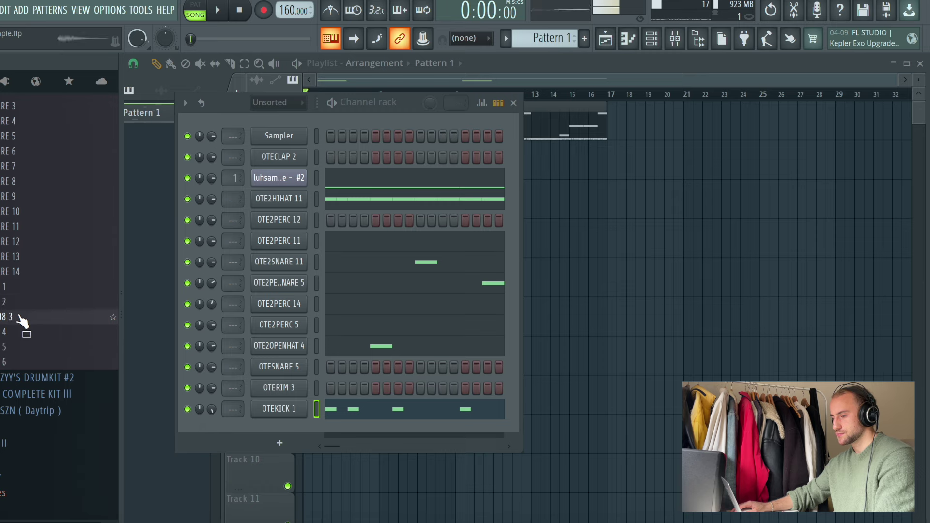
drag(283, 422, 264, 429)
key(space)
click(267, 430)
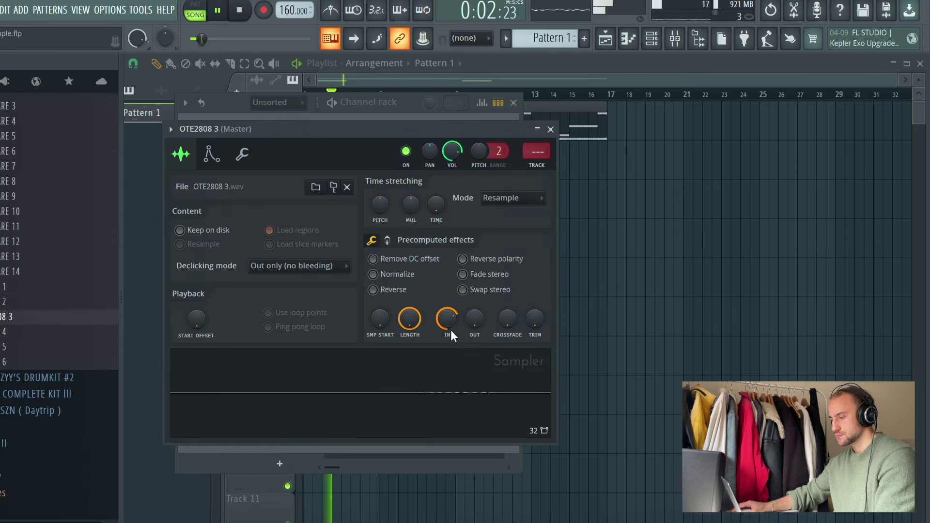
click(243, 154)
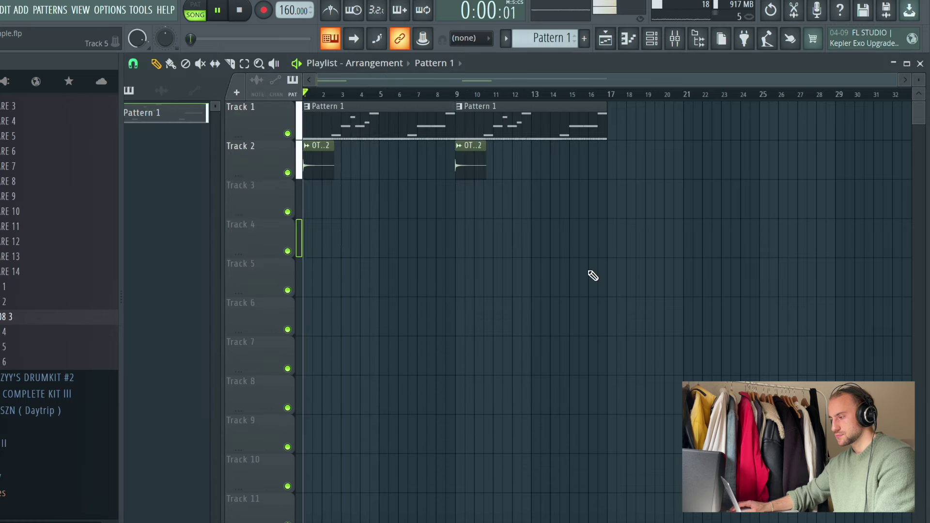
Step: Save the project and start a live key analysis of the playing beat in Mixed In Key Live
click(1, 10)
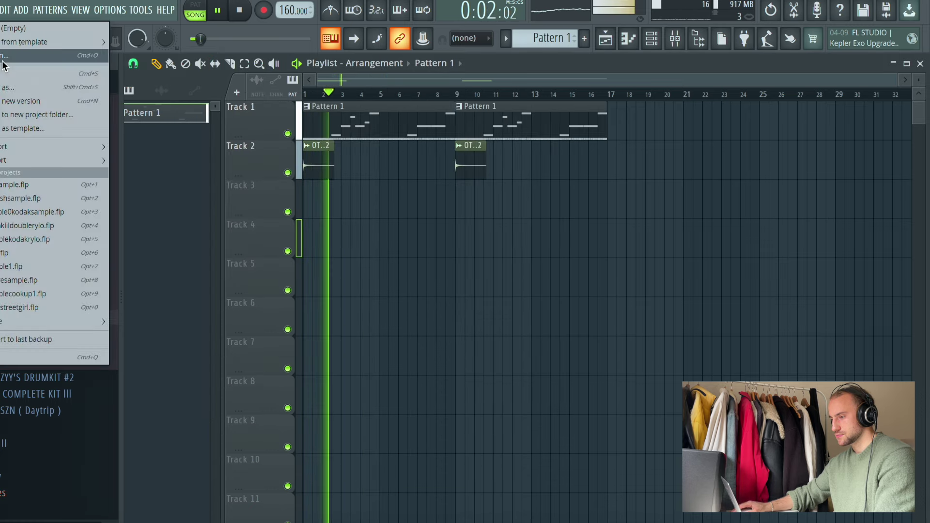
click(2, 74)
click(707, 216)
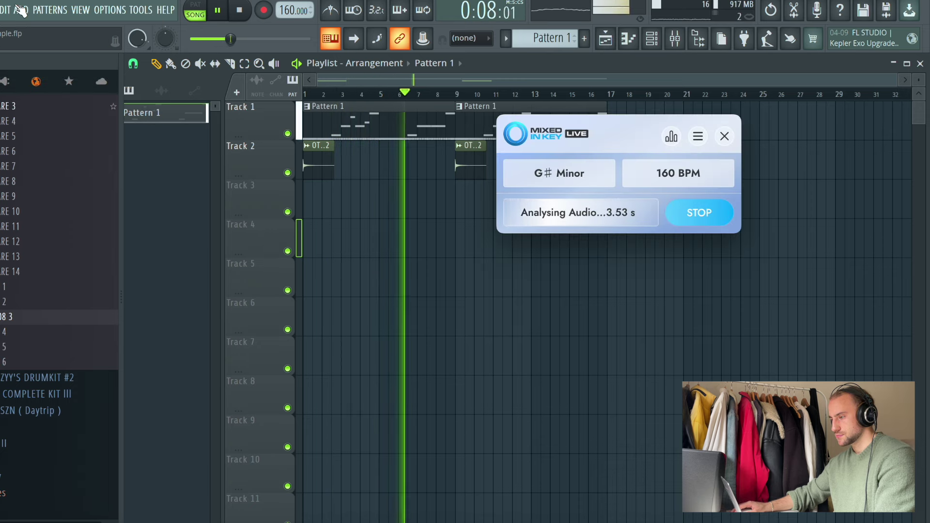
Step: Delete the unused OTECLAP 2 channel and open the options of the empty Sampler channel
click(622, 40)
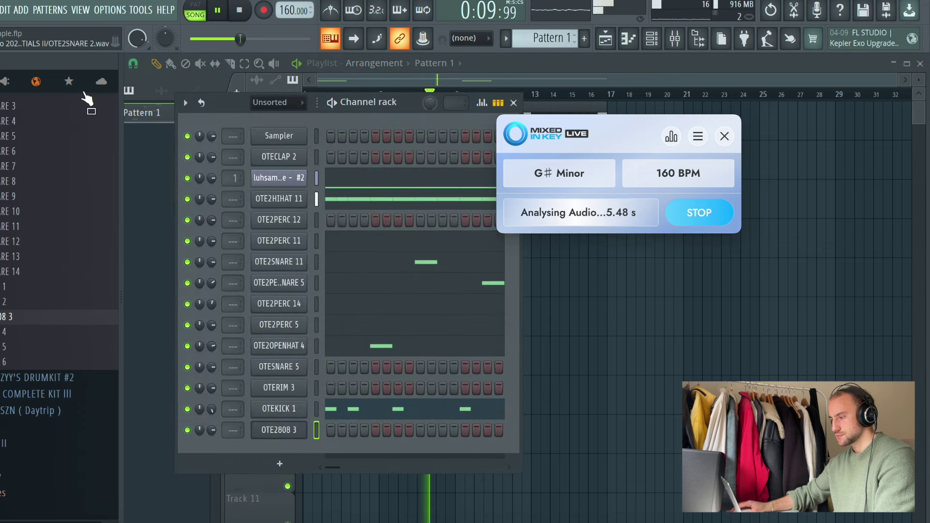
right_click(286, 156)
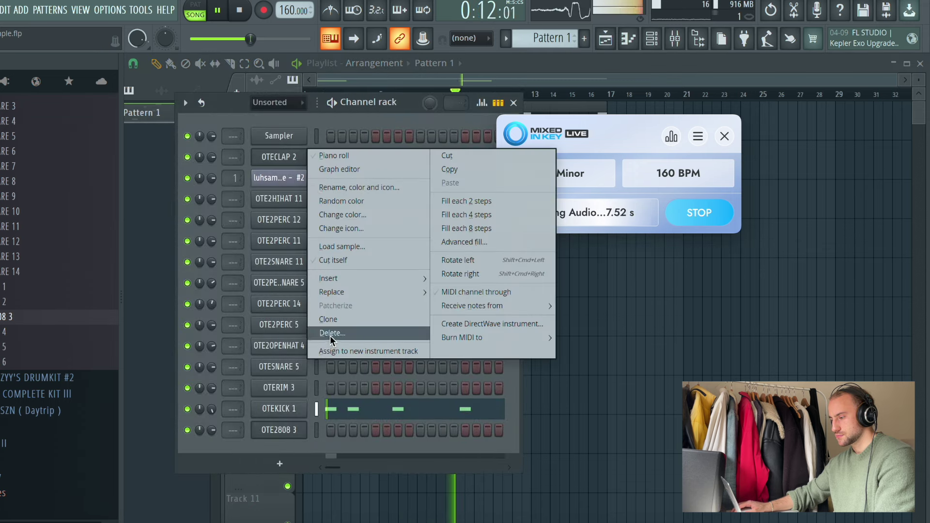
click(330, 334)
key(Return)
right_click(286, 137)
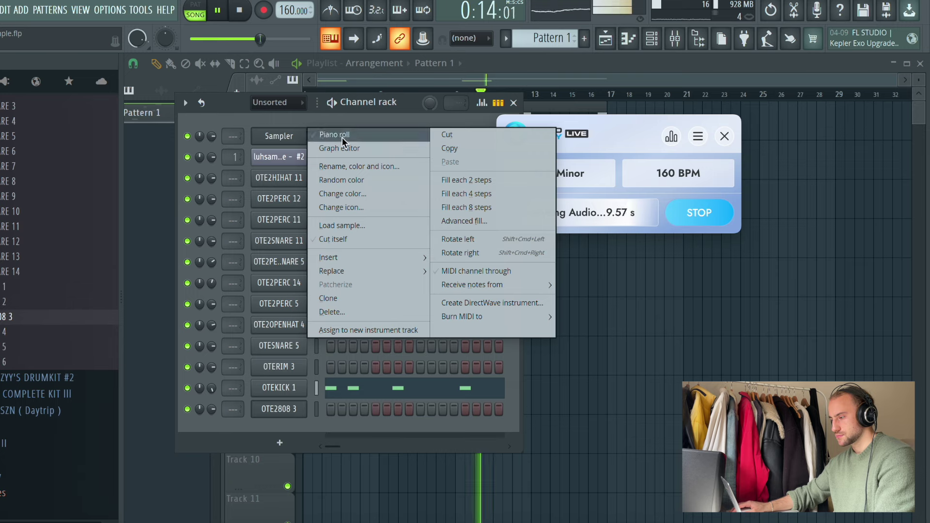
Step: Stamp a one-bar G#5 natural minor (Aeolian) scale at bar 1 of the Sampler's piano roll, and close Mixed In Key Live
click(339, 137)
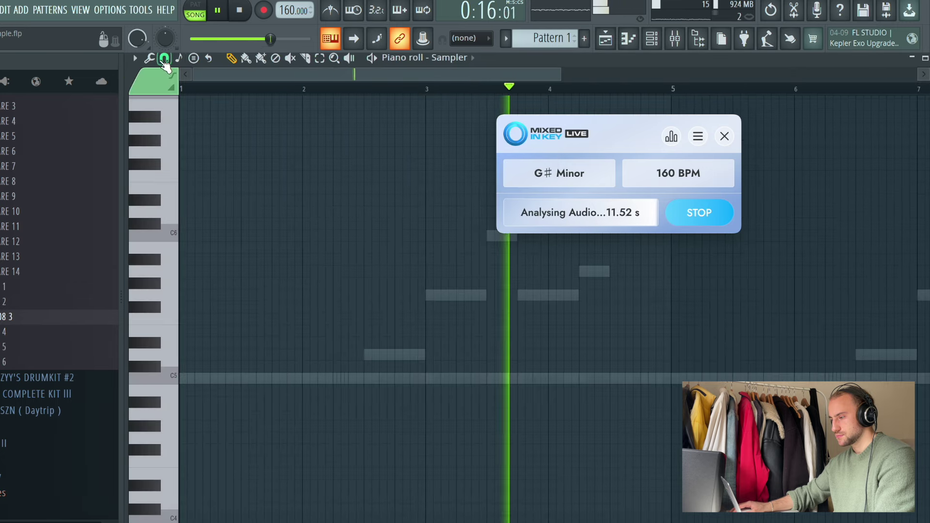
click(179, 58)
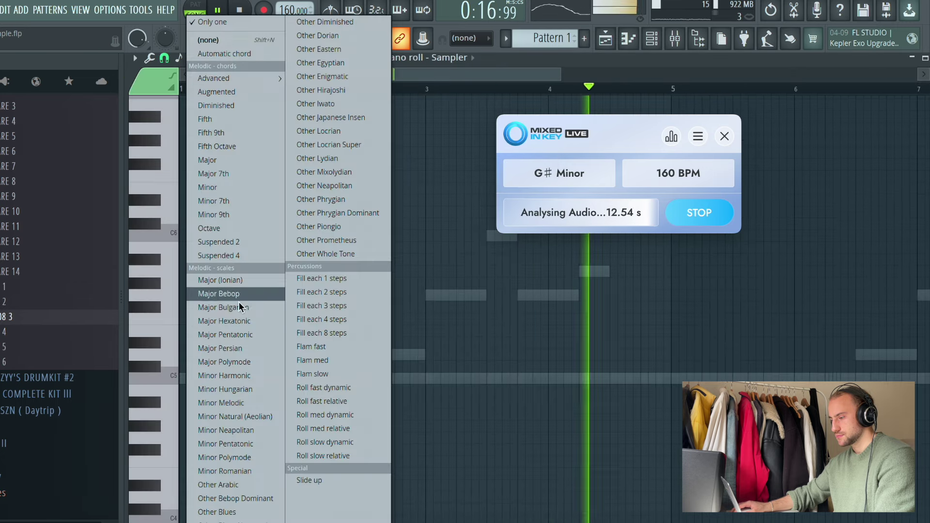
click(257, 417)
click(182, 308)
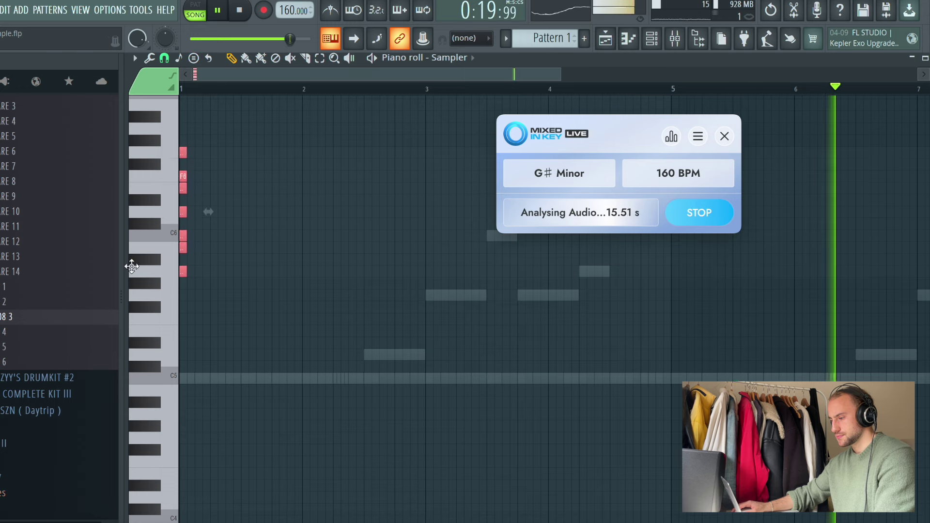
drag(184, 306, 269, 283)
click(446, 295)
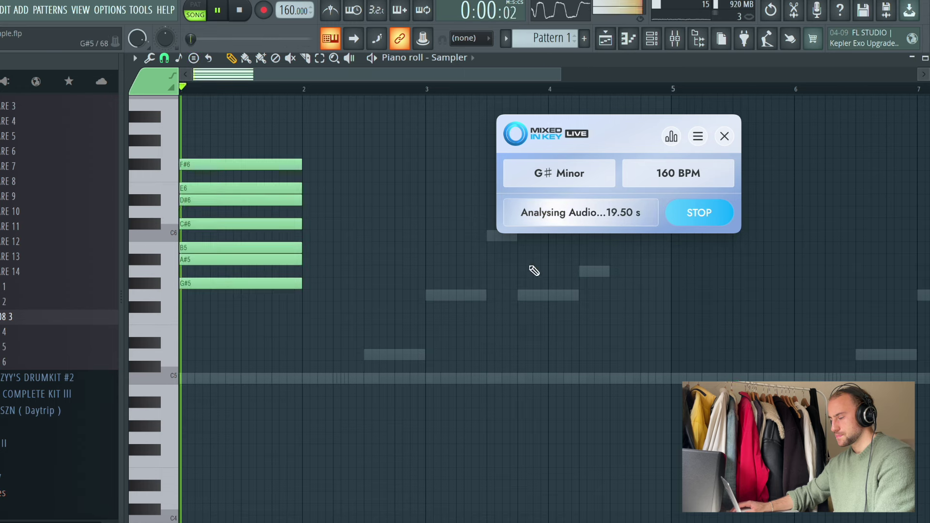
click(671, 222)
click(725, 130)
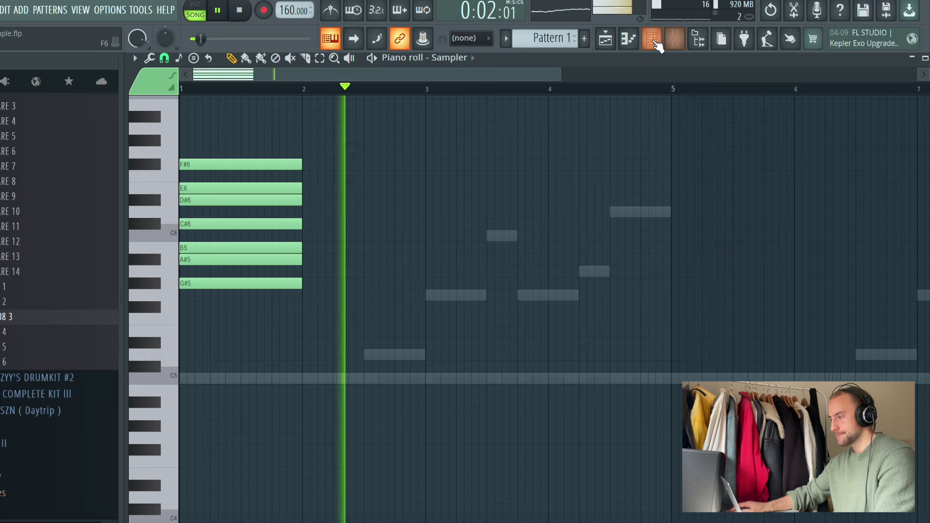
Step: Place a single short C5 note midway through beat 3 of bar 2 in the OTE2PERC 12 piano roll
click(675, 38)
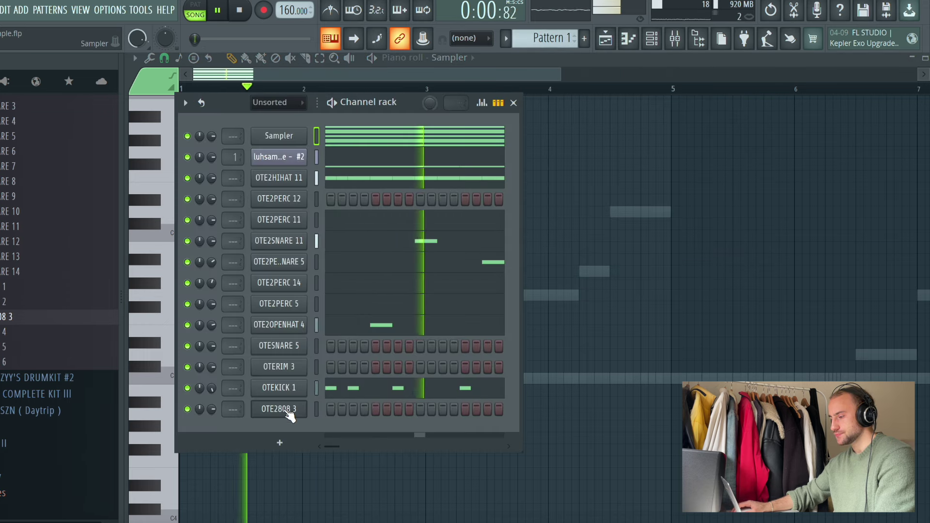
click(315, 199)
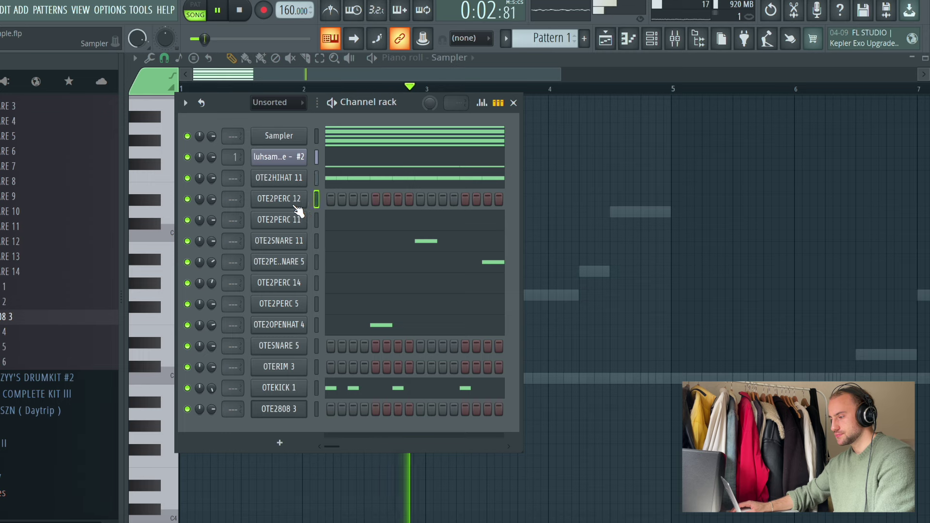
right_click(298, 203)
click(353, 199)
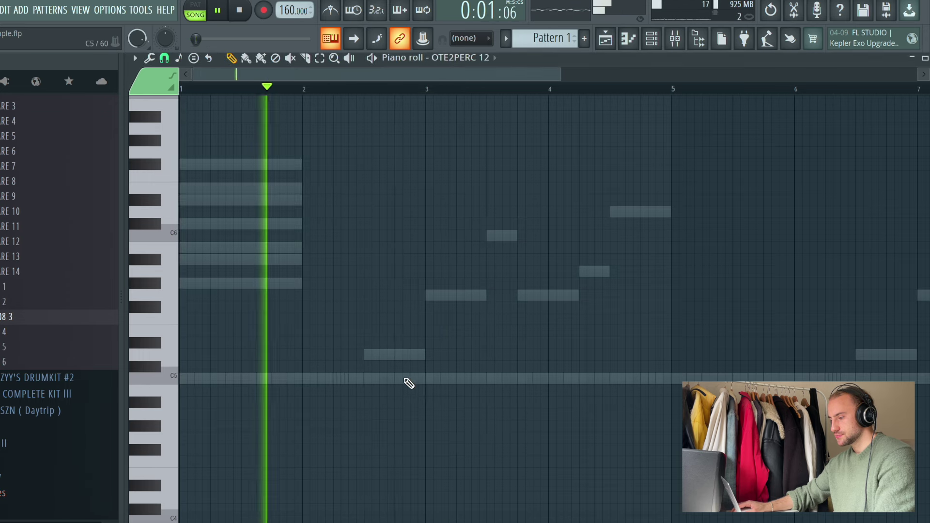
click(410, 378)
drag(528, 378, 414, 380)
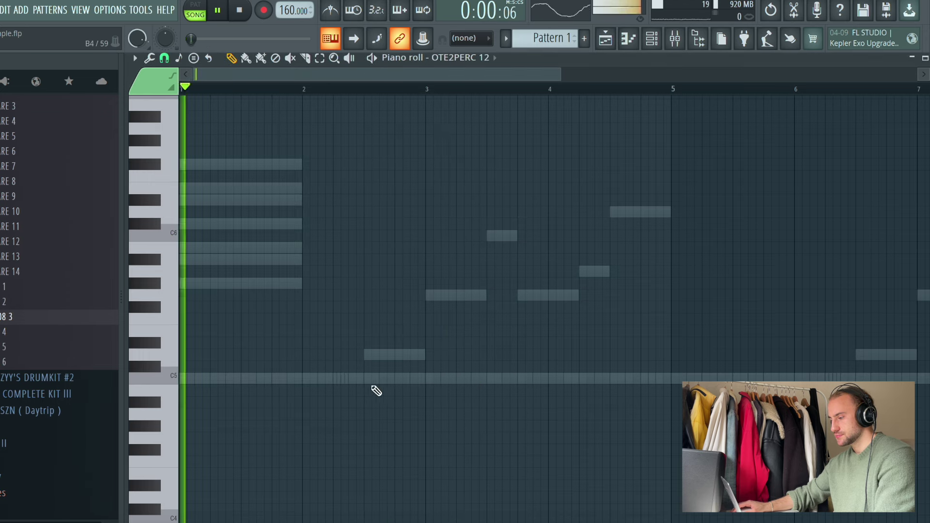
click(321, 379)
right_click(322, 379)
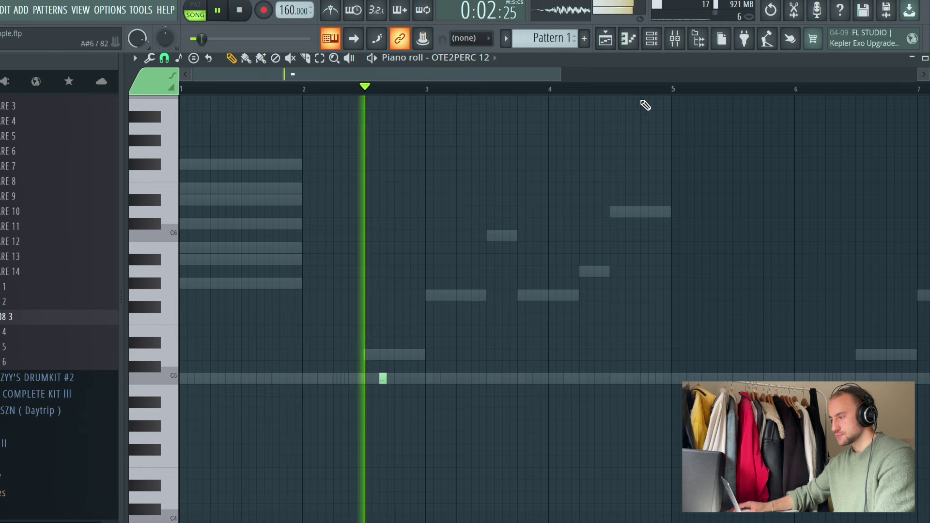
Step: Add a Purity instrument to the channel rack and save the project
click(651, 39)
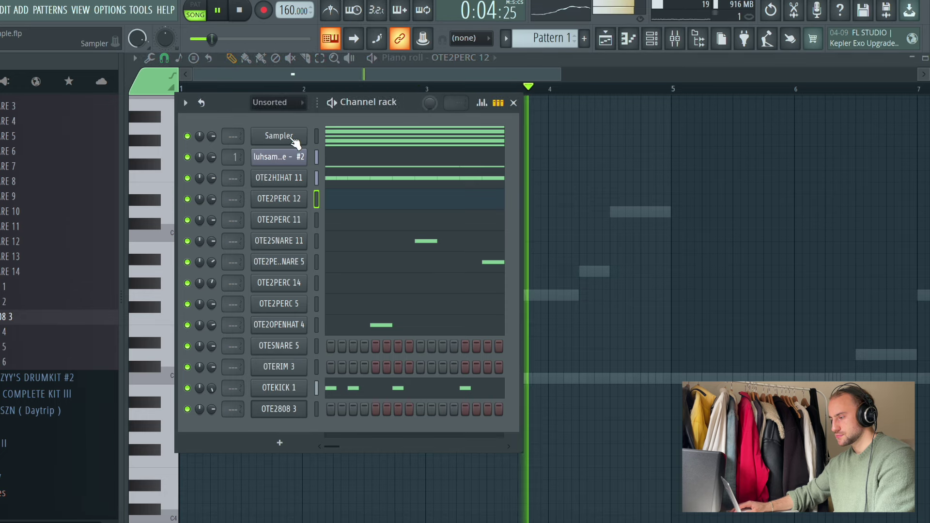
click(21, 10)
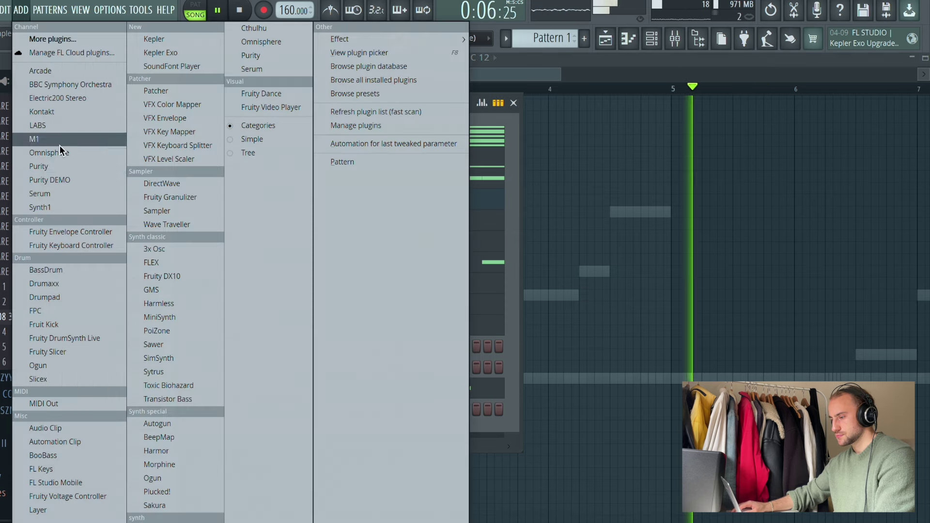
click(56, 165)
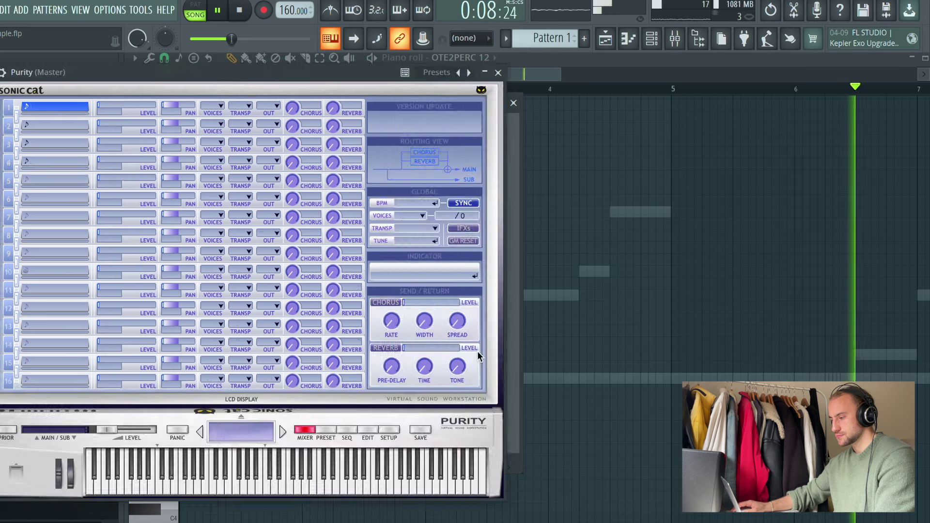
click(1, 10)
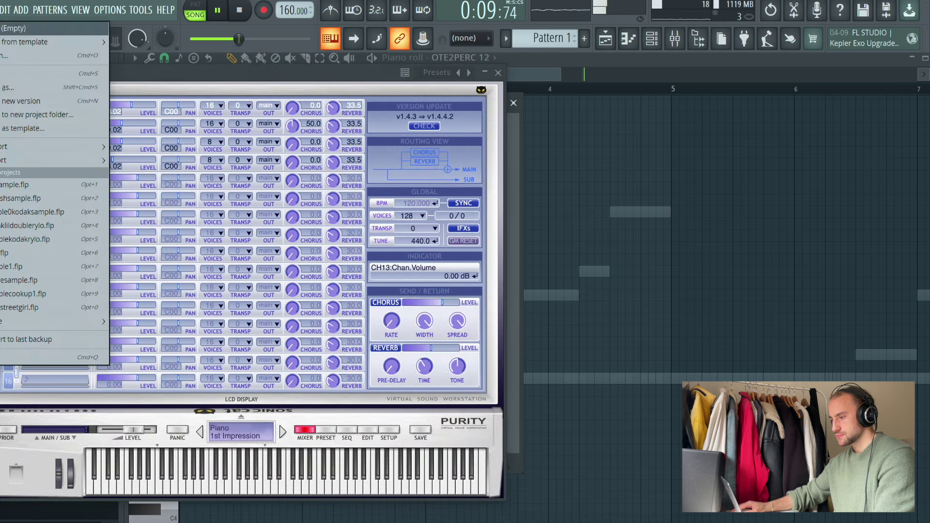
click(10, 77)
Step: Load the Vintage EP Pad preset from Purity's Piano category and close the plugin window
click(326, 429)
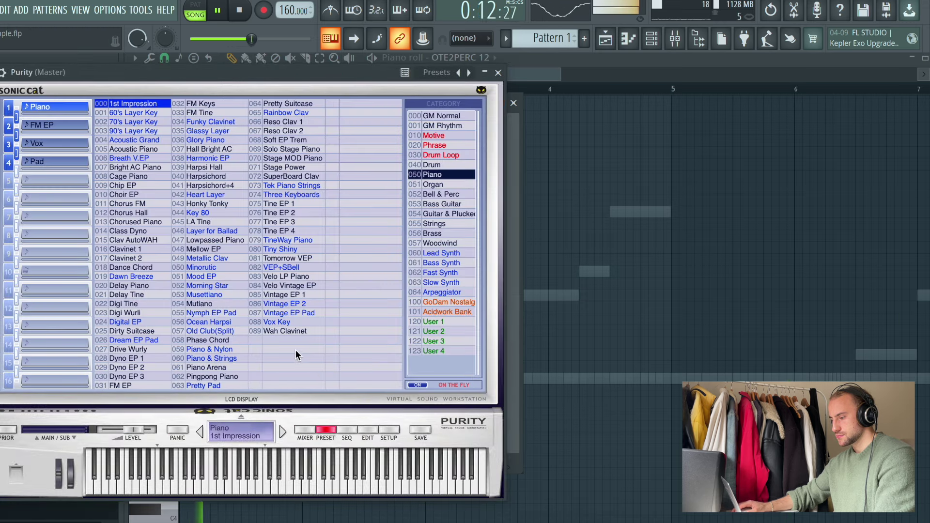
click(274, 322)
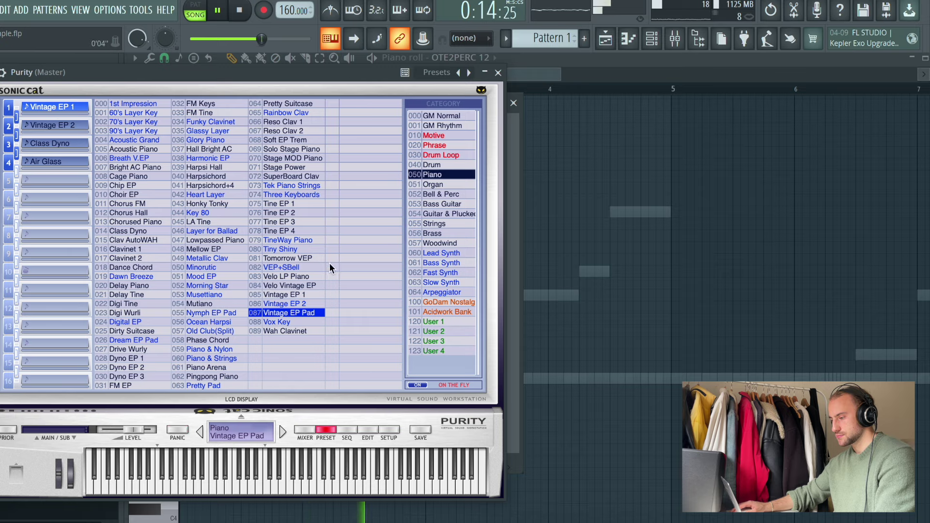
click(498, 72)
Step: Open the Purity channel's piano roll and stop the playback
right_click(269, 438)
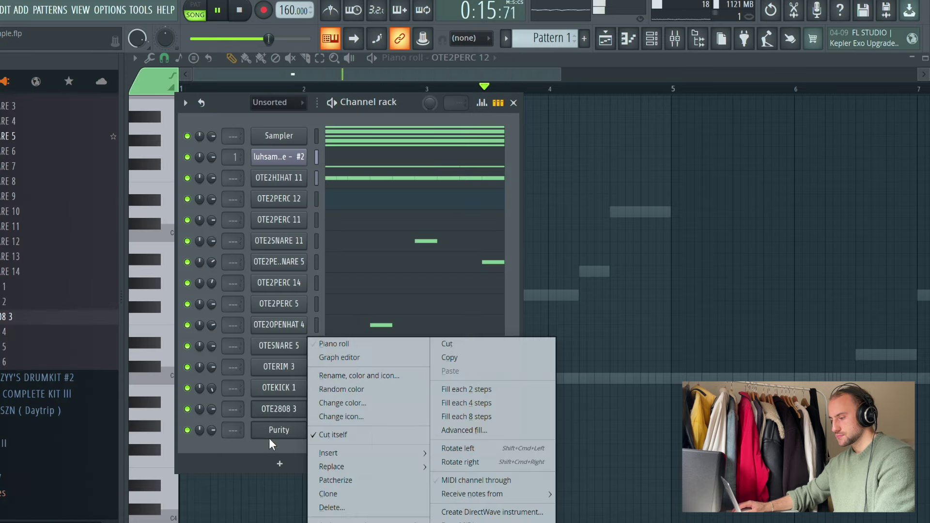
click(335, 346)
key(space)
click(181, 286)
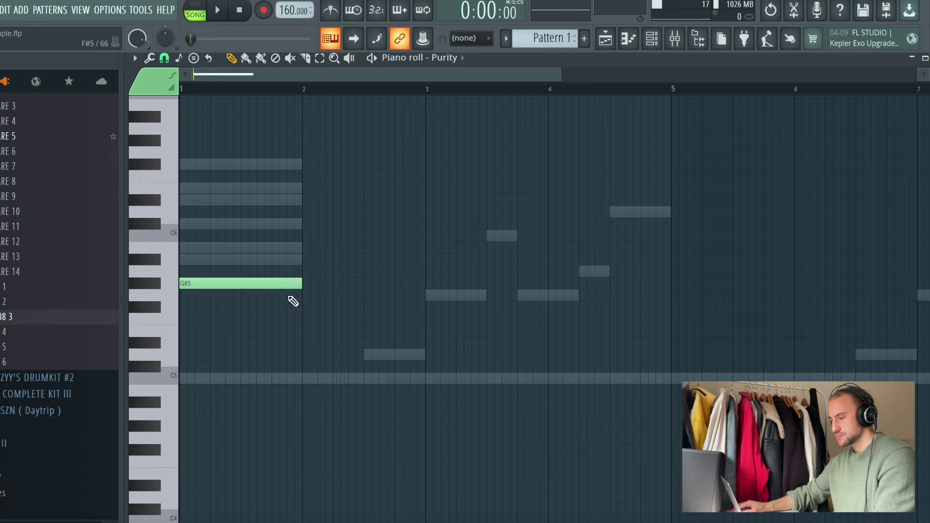
drag(279, 284, 270, 257)
key(space)
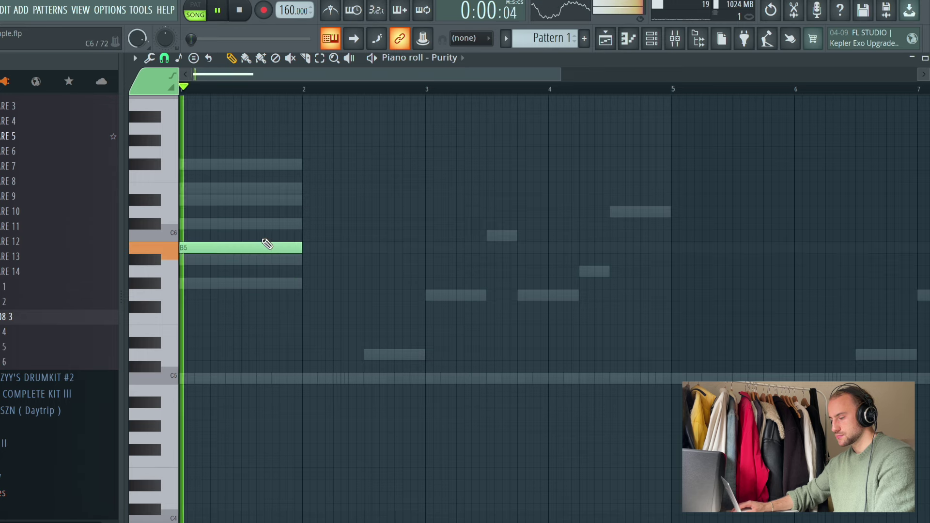
key(space)
mouse_move(269, 246)
mouse_down()
mouse_move(266, 264)
mouse_move(266, 251)
mouse_up()
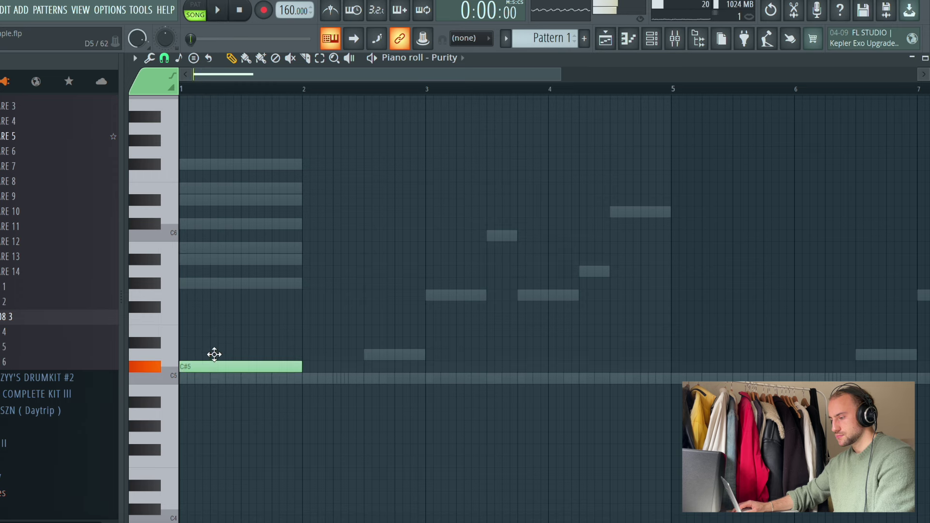
right_click(213, 354)
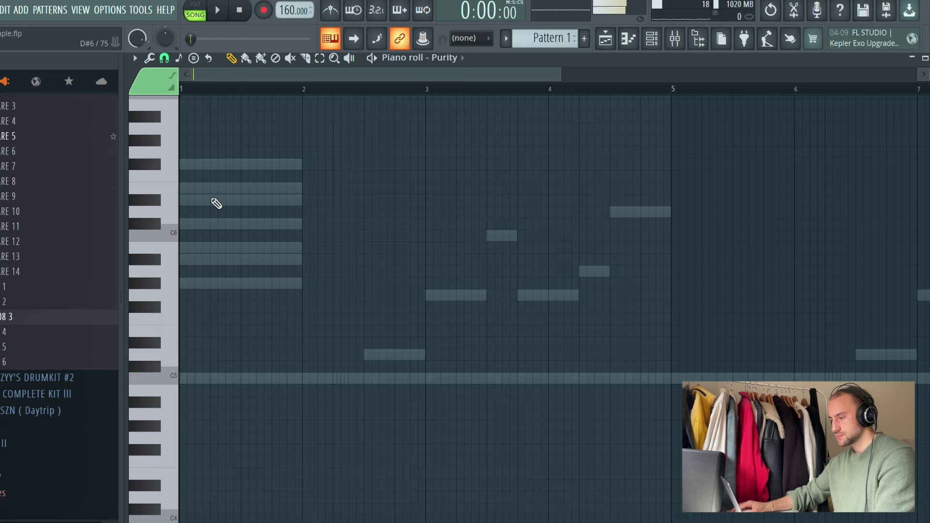
Step: Draw one-bar Purity notes at D#5 in bar 1 and C#5 in bar 2, checking the pitch against playback
drag(179, 164, 186, 369)
key(space)
key(space)
key(space)
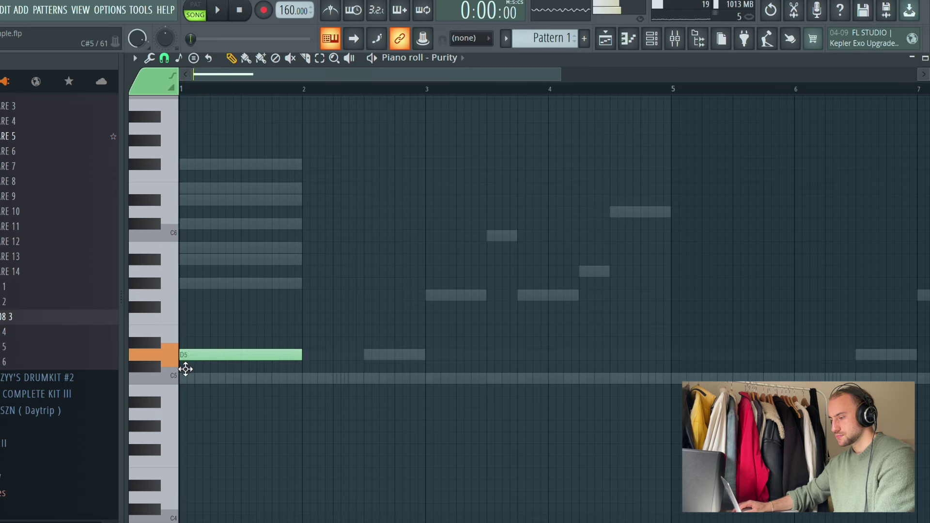
key(space)
click(307, 366)
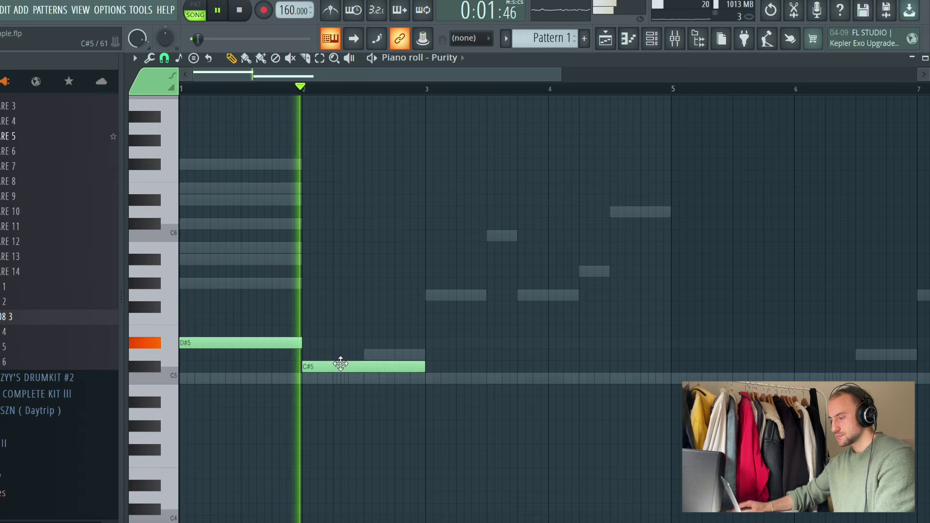
Step: Open the luhsample channel's Slicex editor from the channel rack
click(605, 39)
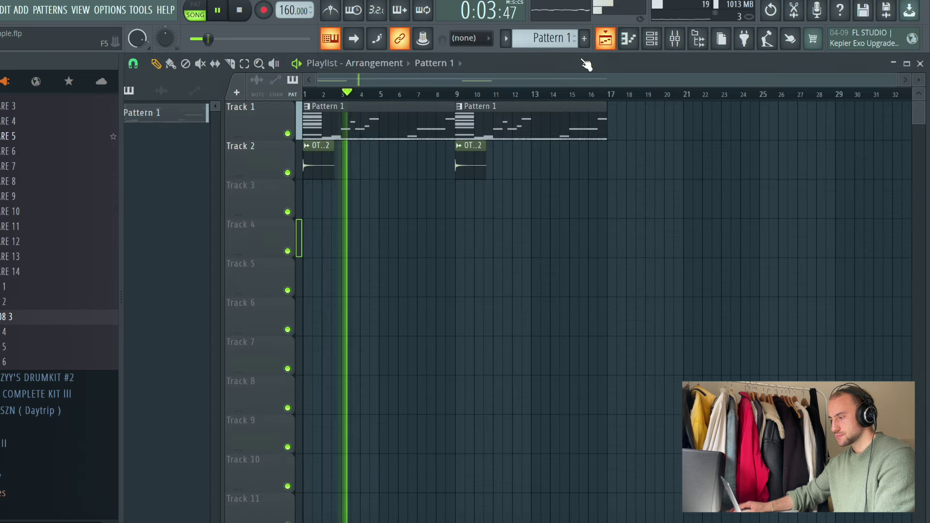
key(F6)
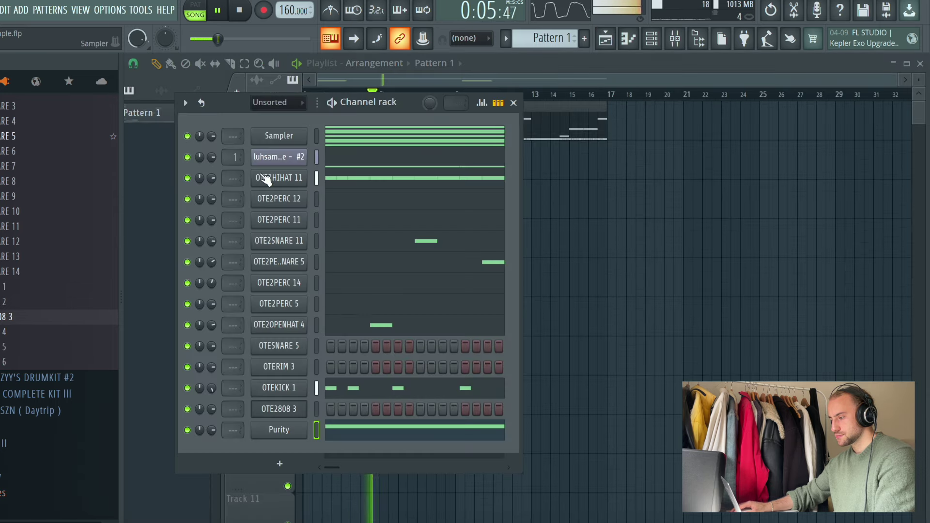
click(274, 156)
Step: Audition the beat repeatedly in song and pattern modes to judge how the luhsample's pitch fits
key(space)
key(space)
key(space)
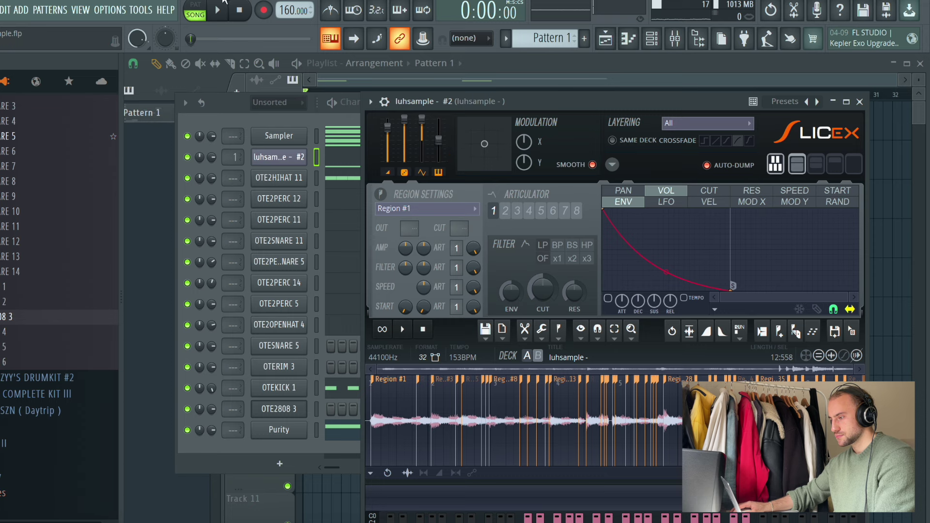
click(219, 11)
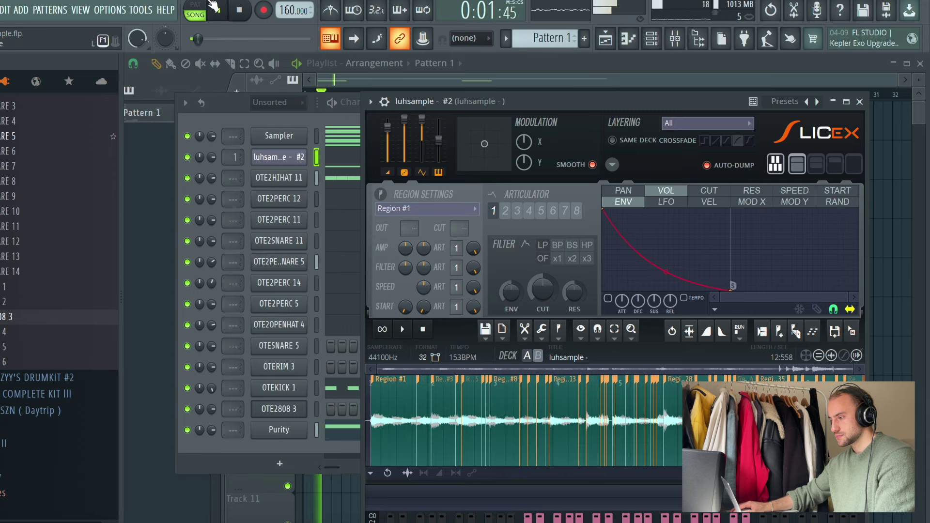
click(240, 11)
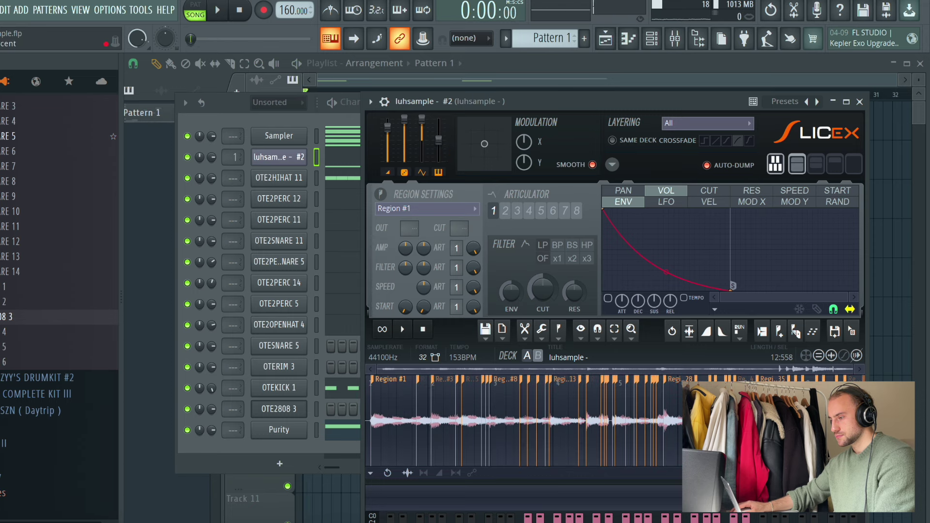
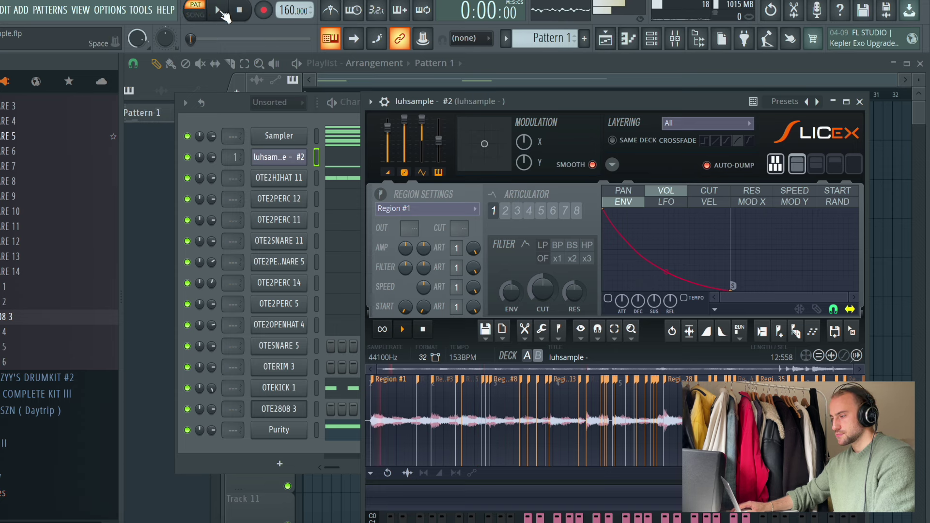
click(222, 12)
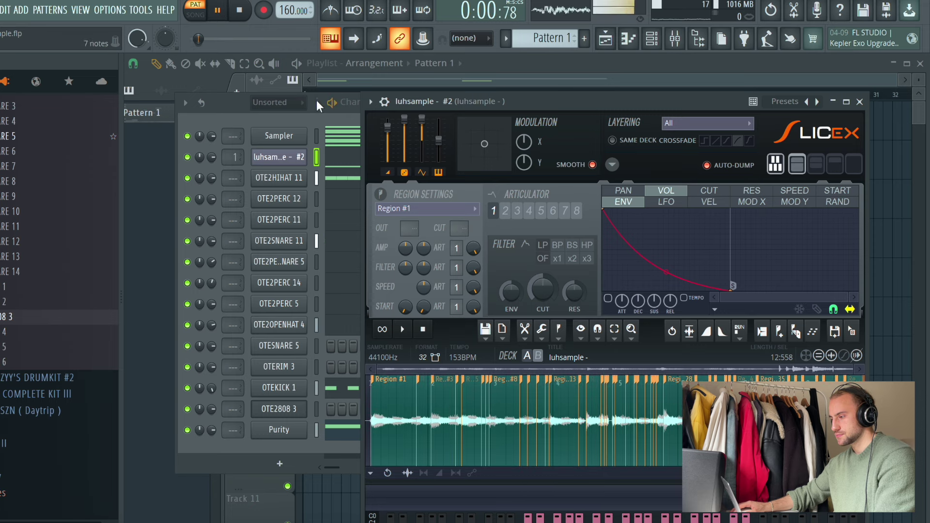
click(239, 13)
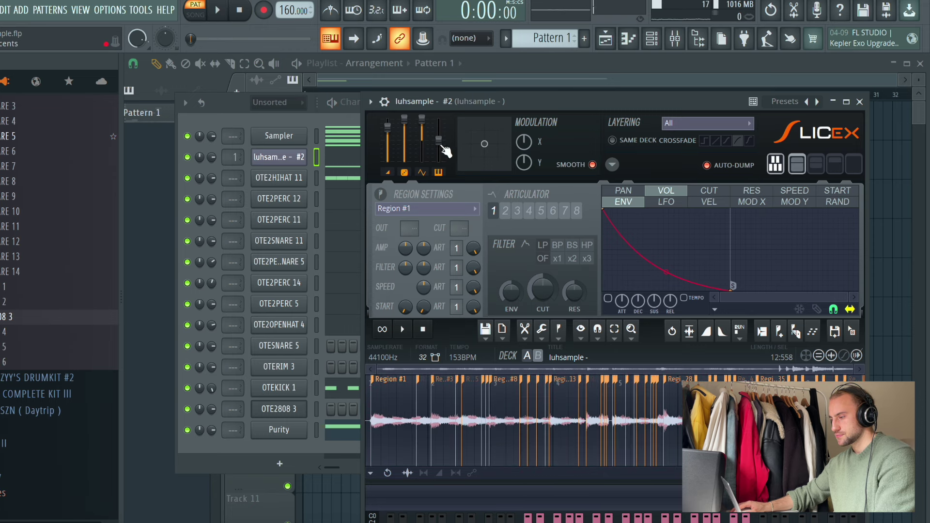
click(217, 10)
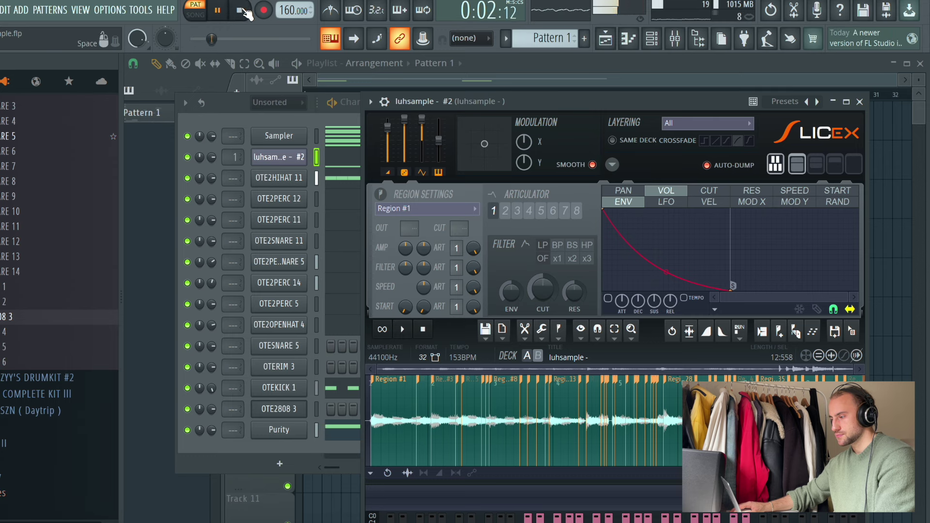
click(242, 10)
click(218, 14)
click(239, 13)
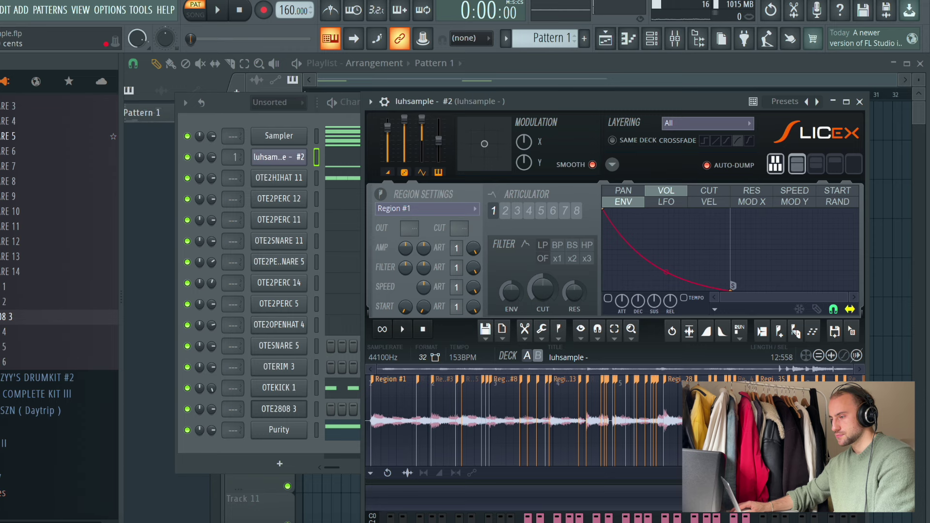
click(218, 11)
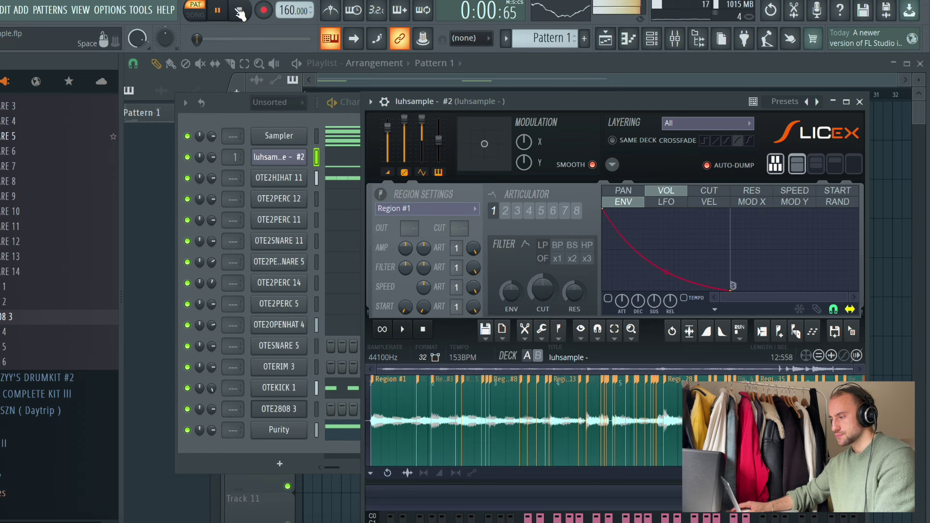
click(240, 13)
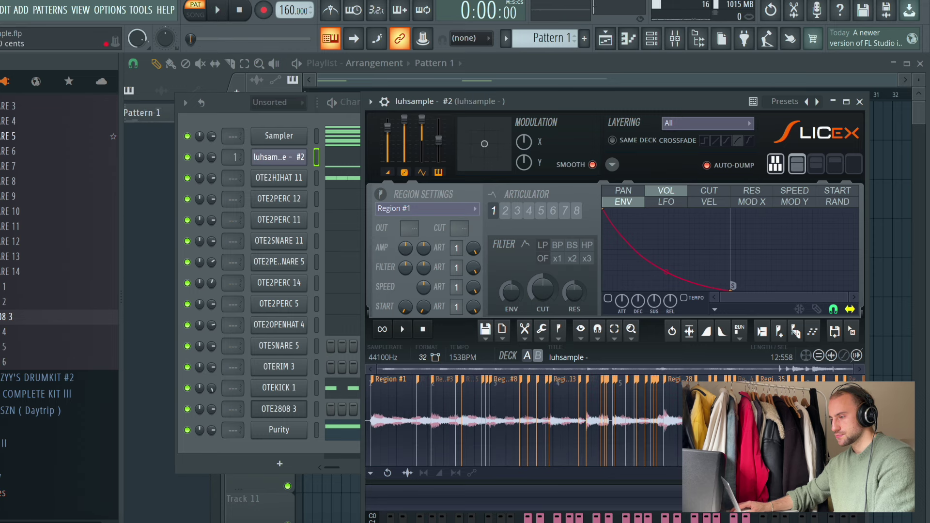
Step: Play the beat briefly, close the luhsample's Slicex editor and open the Purity channel's piano roll
click(218, 11)
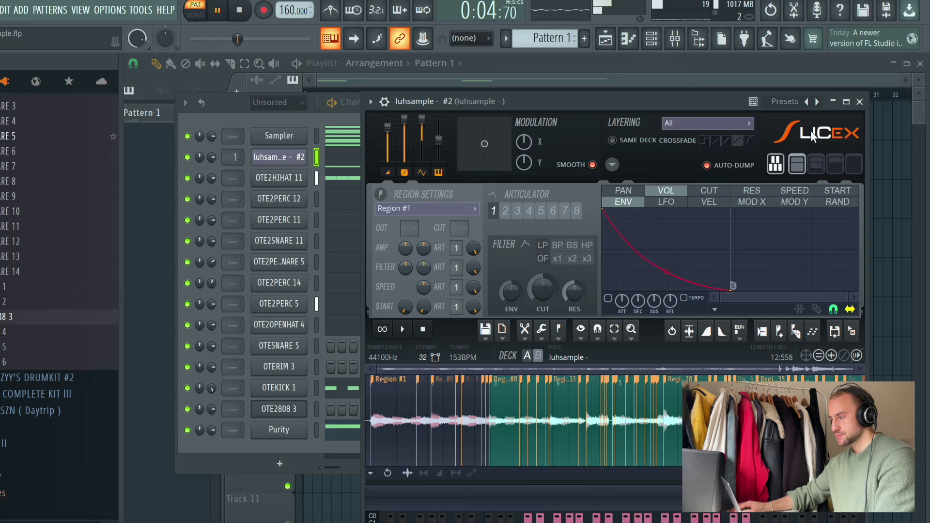
click(860, 102)
key(space)
click(445, 159)
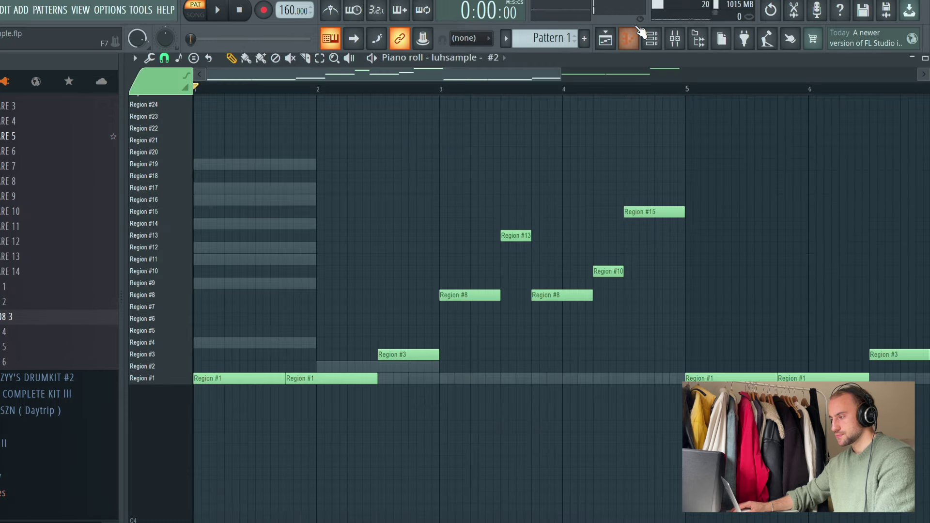
click(638, 32)
click(357, 428)
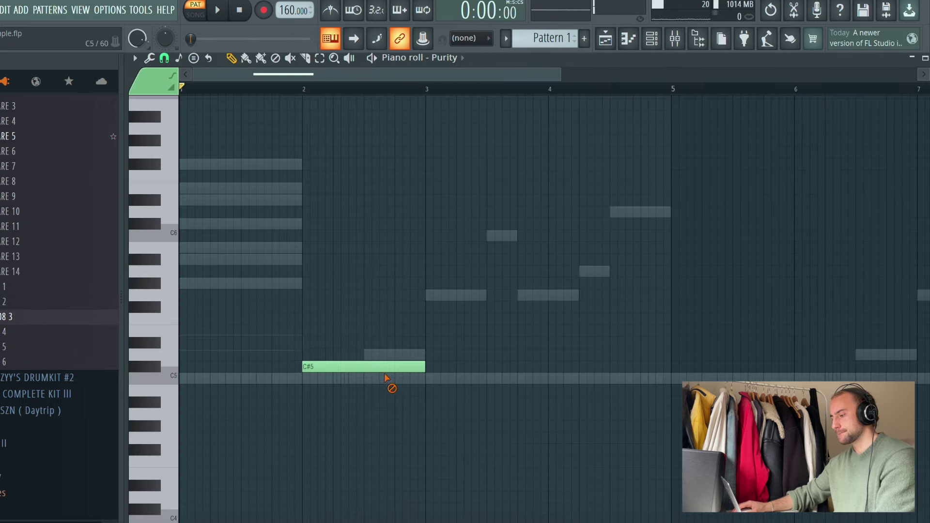
Step: Replace the low Purity notes with one-bar notes at D#6 in bar 1 and C#6 in bar 2, checking them against playback
drag(397, 367, 262, 196)
key(space)
key(space)
key(space)
click(308, 226)
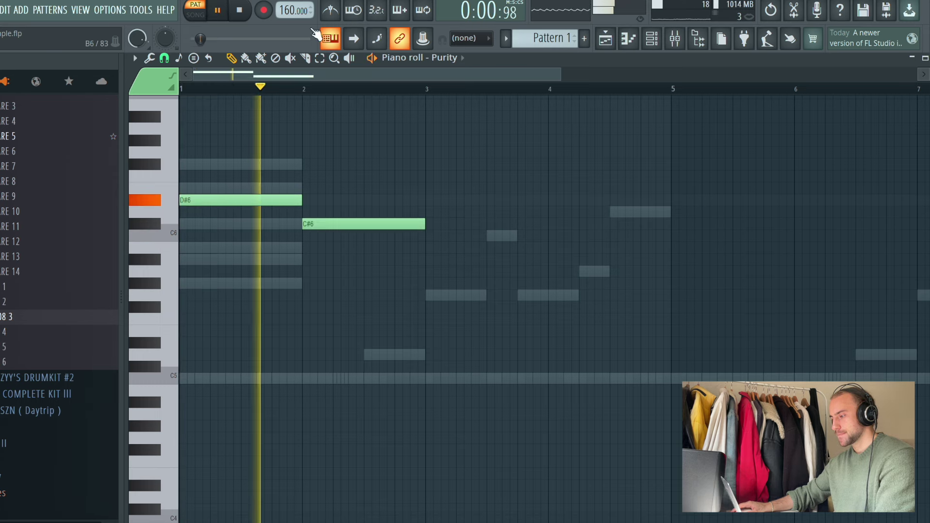
Step: Try E6 in place of the bar 2 C#6 note, clear bar 2 and replay the D#6 note with the beat
right_click(310, 224)
click(304, 189)
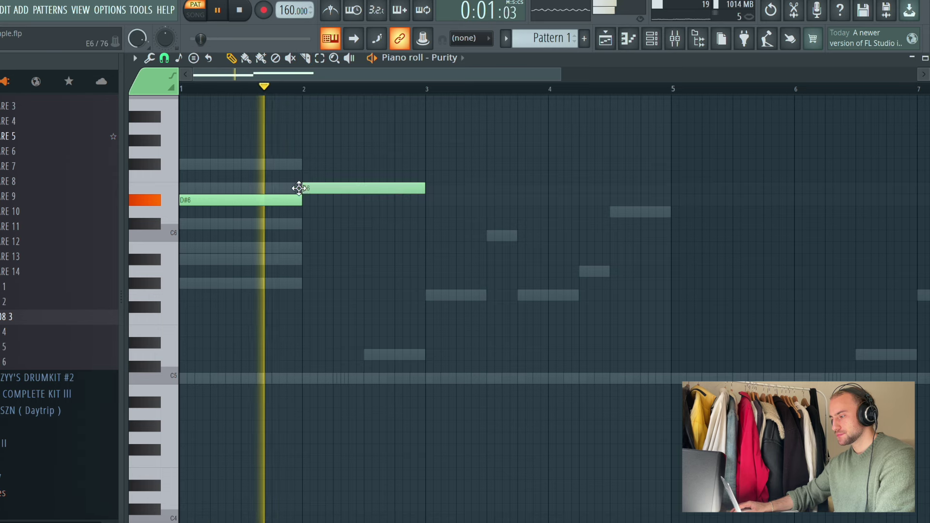
key(space)
drag(316, 190, 214, 198)
right_click(228, 200)
key(space)
key(space)
key(space)
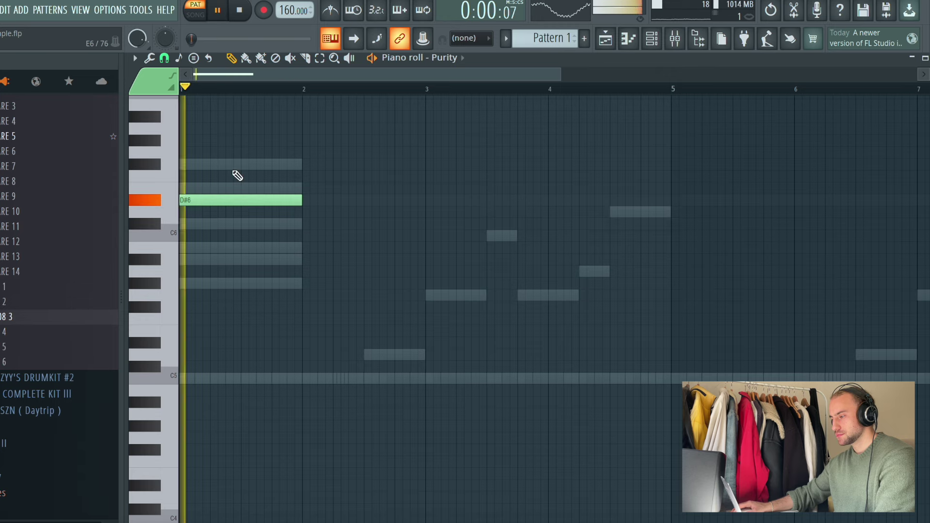
key(space)
Step: Shorten the D#6 note to three beats and add a second three-beat D#6 directly after it
scroll(245, 91, down, 1)
drag(284, 200, 256, 208)
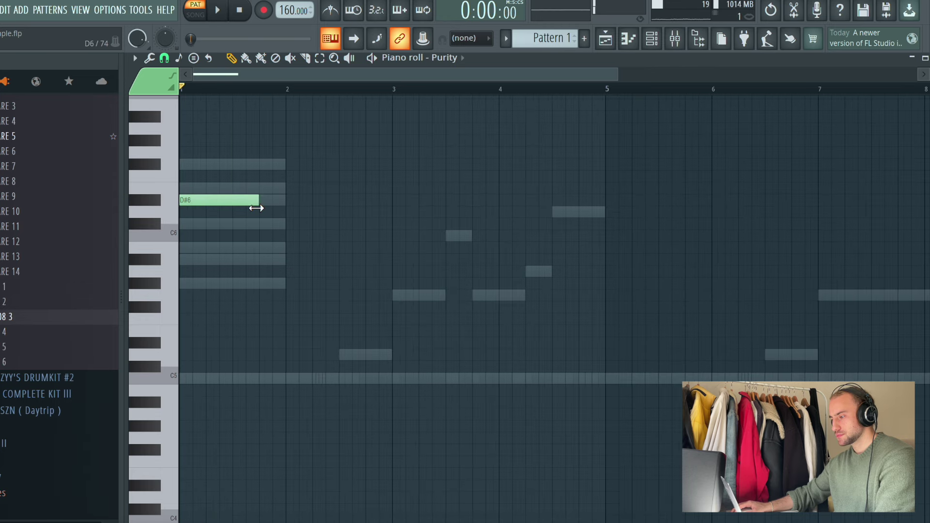
click(267, 200)
key(space)
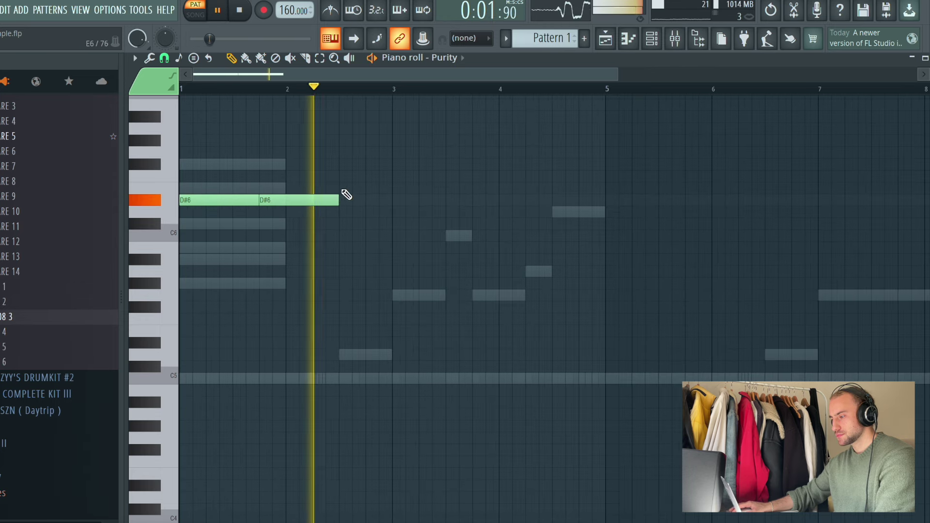
Step: Add a three-beat Purity note after the second D#6, trying C#6 and B5 before placing it at A#5
key(space)
click(338, 174)
right_click(338, 174)
key(space)
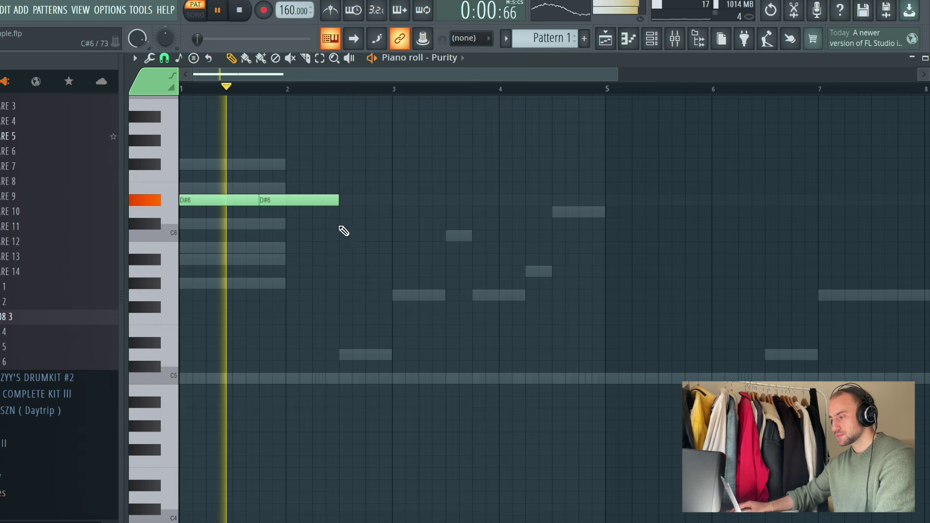
click(342, 224)
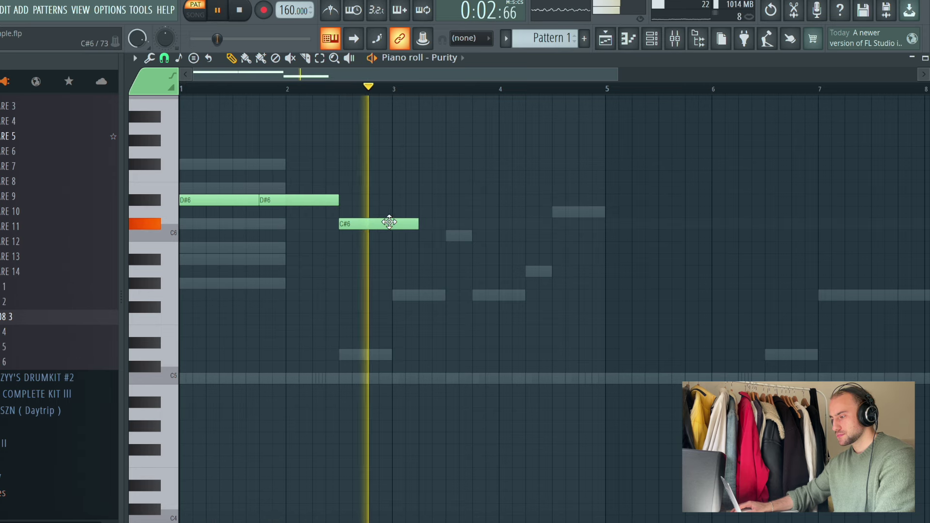
key(space)
drag(389, 223, 391, 247)
key(space)
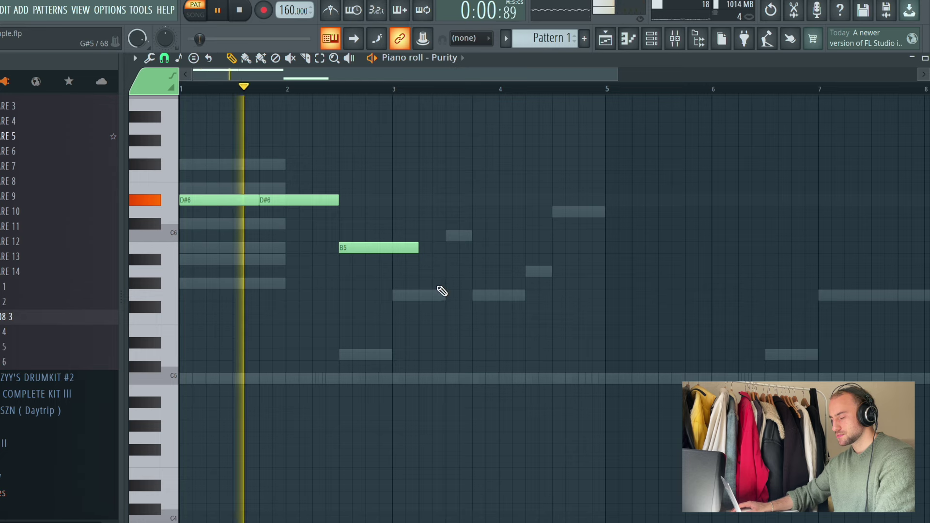
key(space)
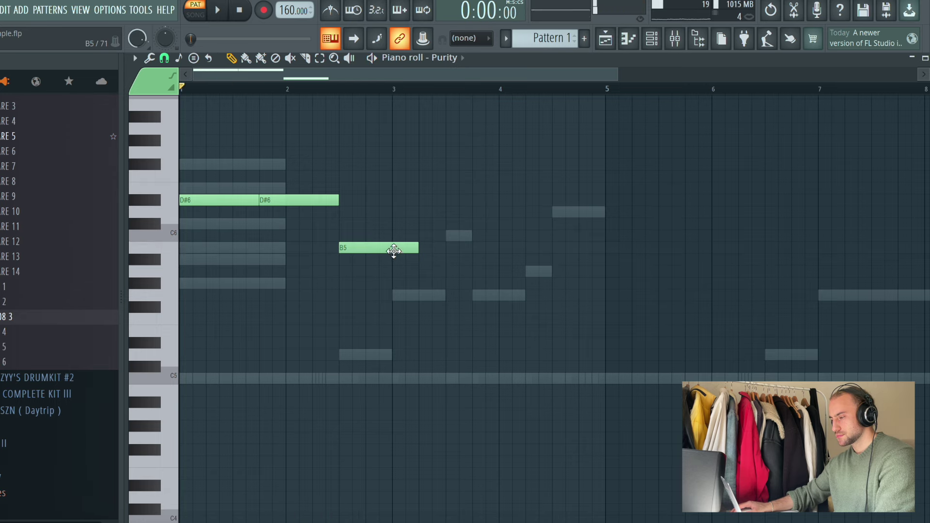
drag(394, 251, 393, 264)
key(space)
Step: Check the luhsample's notes in its piano roll and return to the Purity piano roll
right_click(444, 297)
right_click(445, 296)
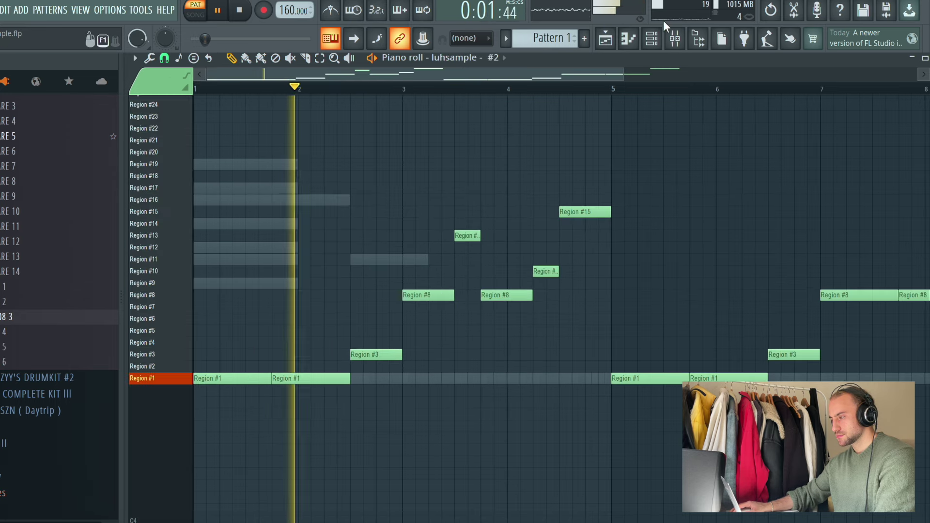
click(652, 39)
key(space)
key(space)
click(358, 427)
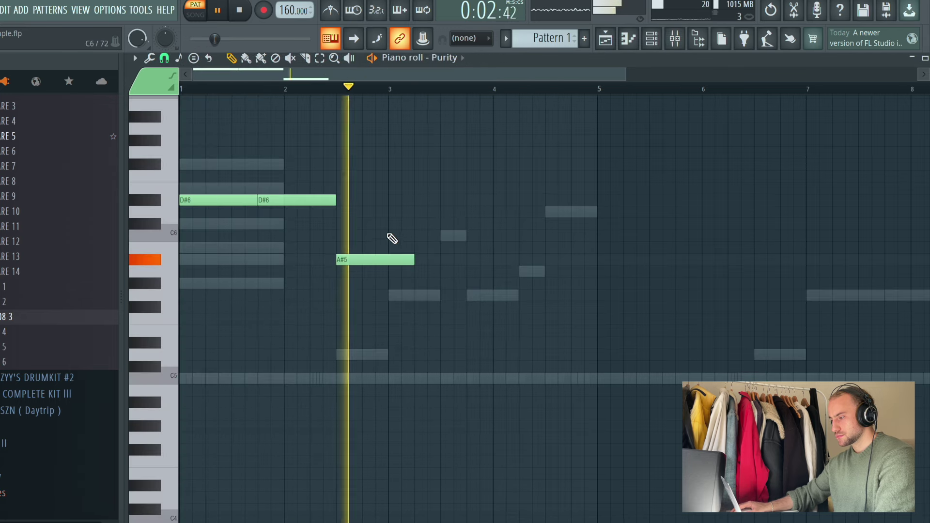
Step: Try a C#6 note at bar 3, shorten the A#5 note to end where bar 3 starts, and delete the C#6
click(390, 225)
key(space)
right_click(398, 262)
key(space)
click(347, 264)
drag(346, 265, 333, 265)
drag(412, 260, 388, 260)
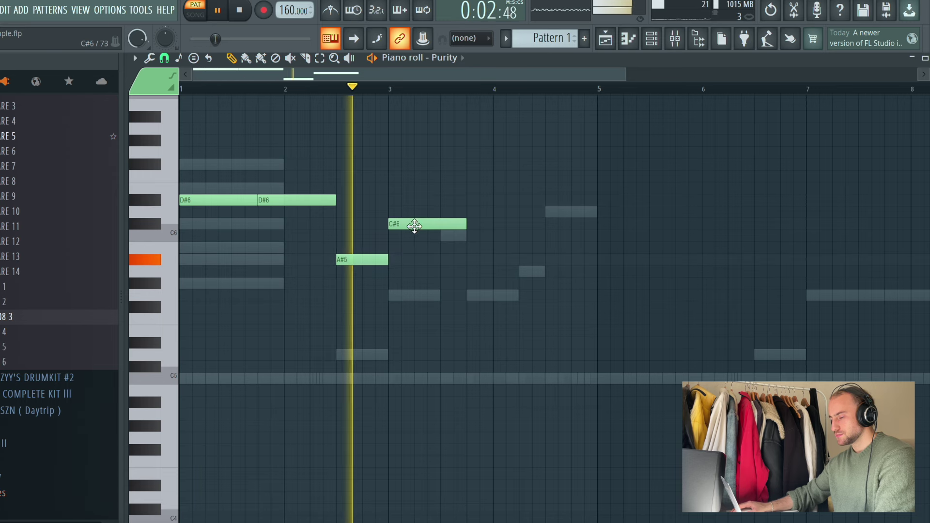
right_click(412, 224)
Step: Set playback to start at bar 3 and audition candidate pitches such as C#6, A#5, D#6 and E6 on the piano keys
click(391, 89)
key(space)
click(154, 225)
key(space)
key(space)
click(160, 256)
click(160, 258)
key(space)
key(space)
click(154, 286)
key(space)
key(space)
click(155, 201)
click(157, 190)
key(space)
key(space)
key(space)
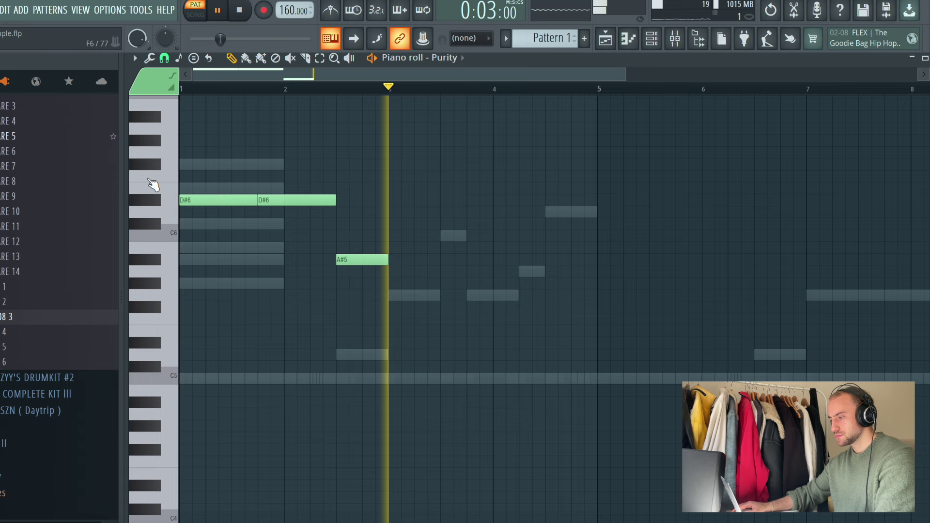
click(153, 191)
key(space)
key(space)
key(space)
key(space)
click(157, 192)
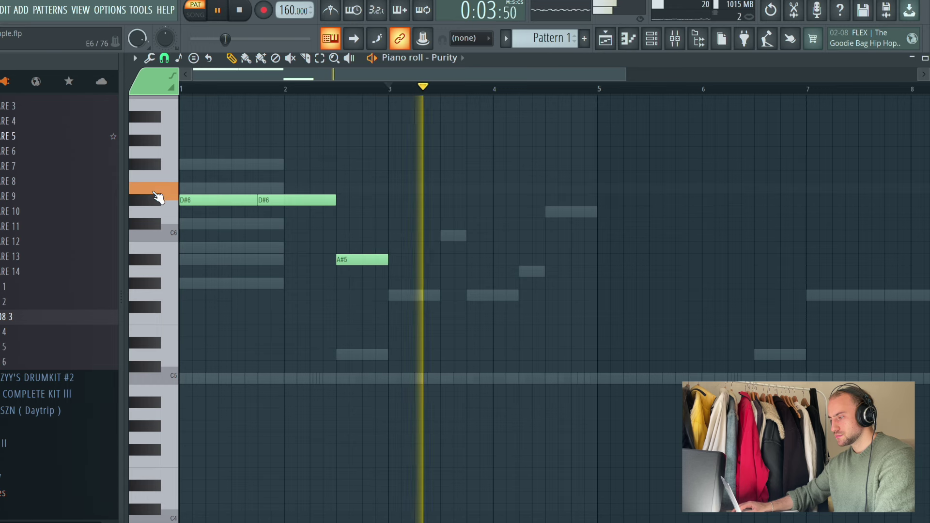
key(space)
Step: Enlarge the velocity lane and add two consecutive three-beat E6 notes starting at bar 3
drag(322, 521, 316, 409)
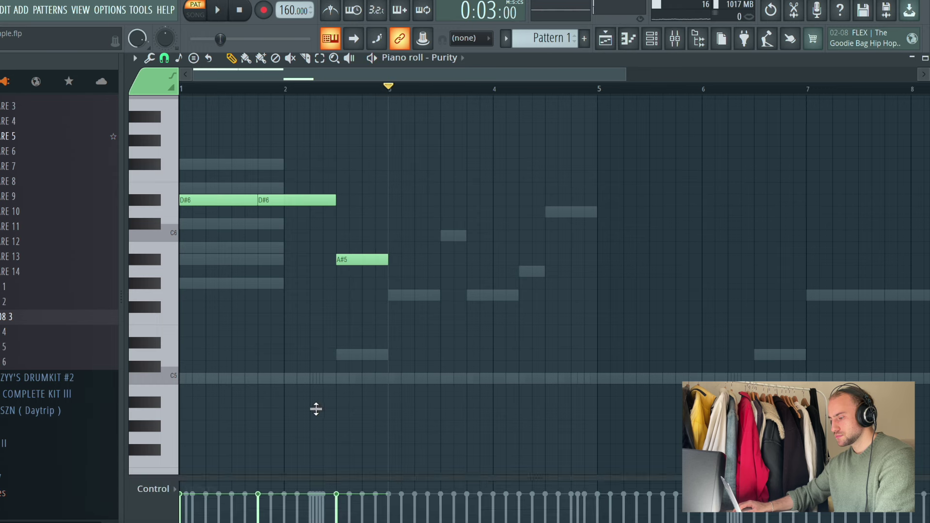
key(space)
key(space)
click(402, 189)
key(space)
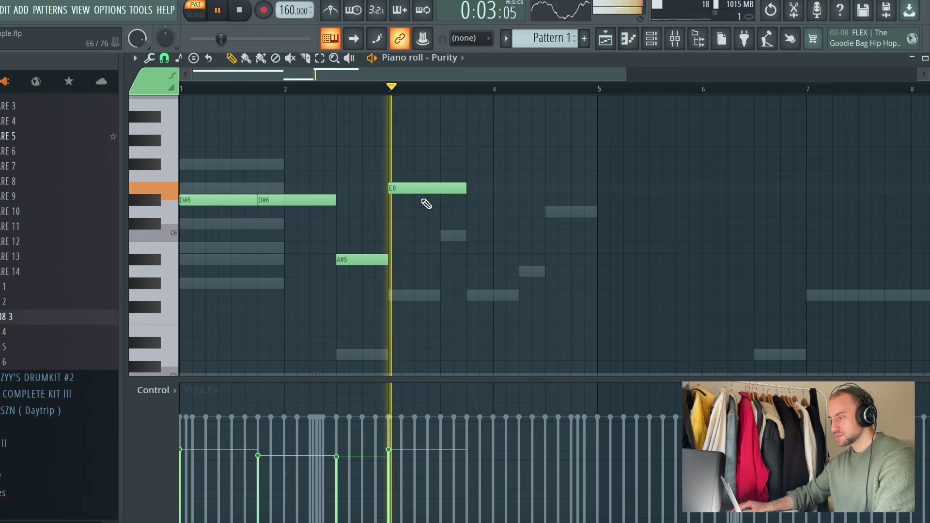
click(469, 189)
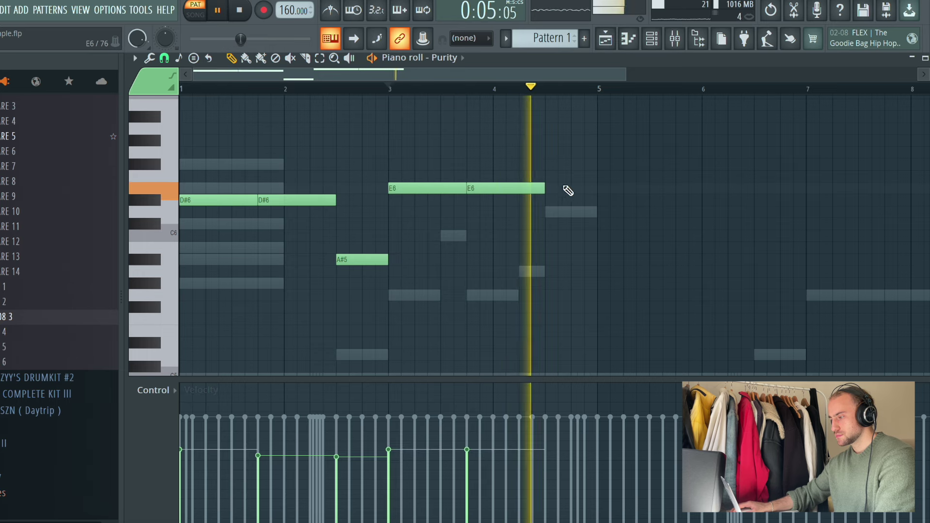
Step: Add a D#6 note after the second E6 and shorten it to end where bar 5 starts
key(space)
click(547, 165)
key(space)
drag(590, 168, 594, 210)
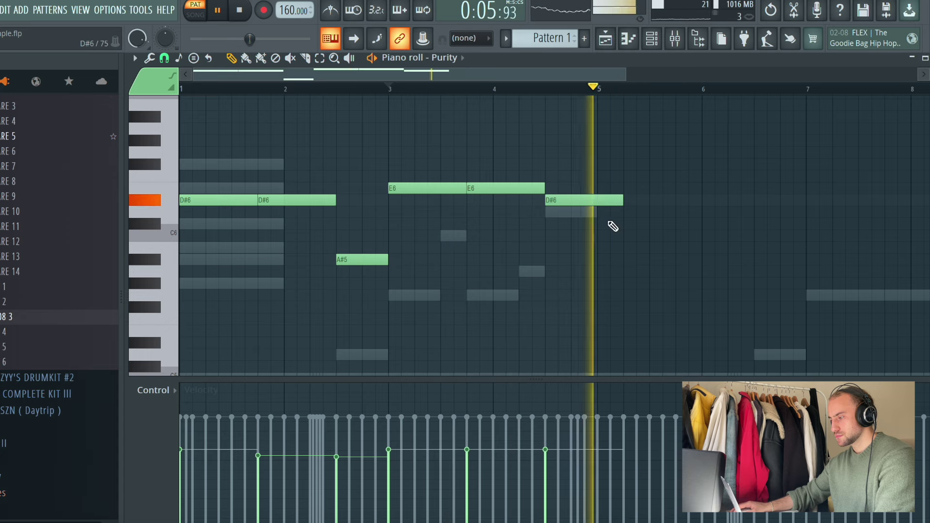
key(space)
key(space)
drag(621, 200, 596, 225)
click(602, 227)
right_click(604, 226)
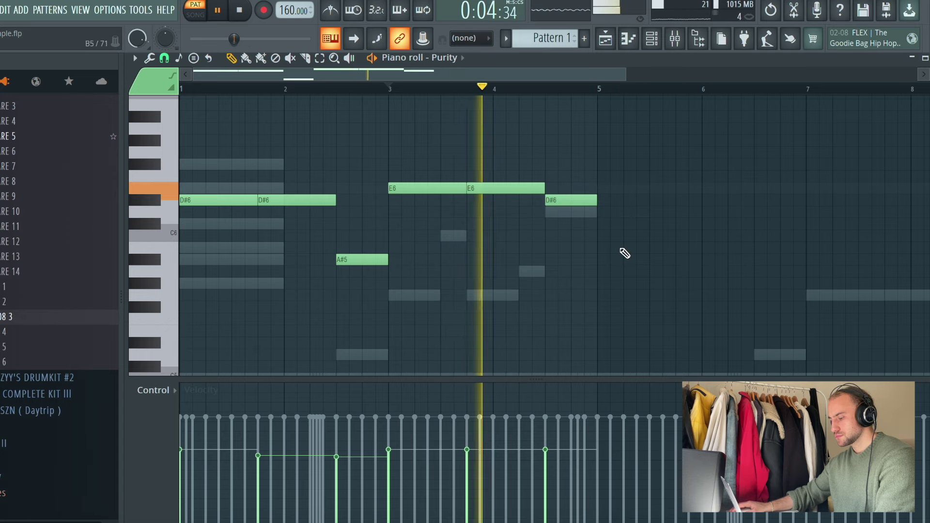
Step: Duplicate the four-bar Purity melody into bars 5 to 8 and return to the channel rack
key(ctrl+b)
key(ctrl+d)
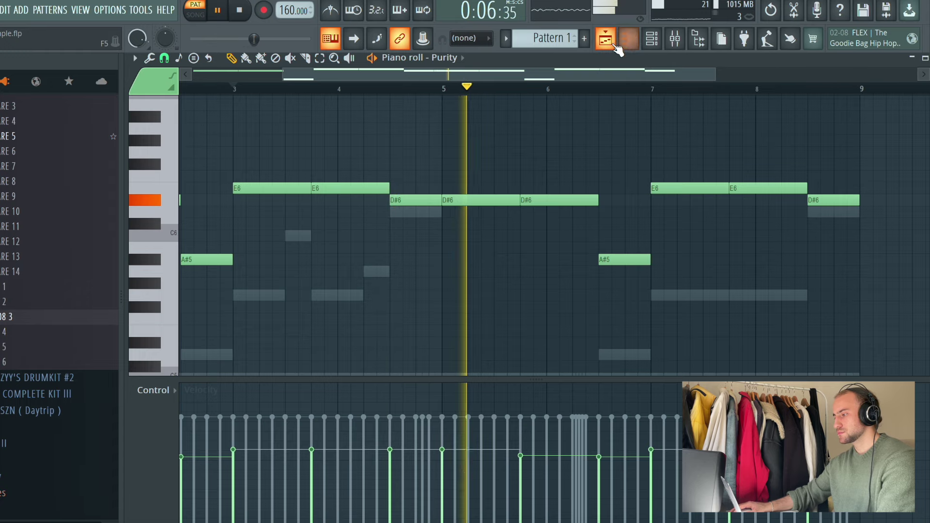
click(608, 41)
click(652, 39)
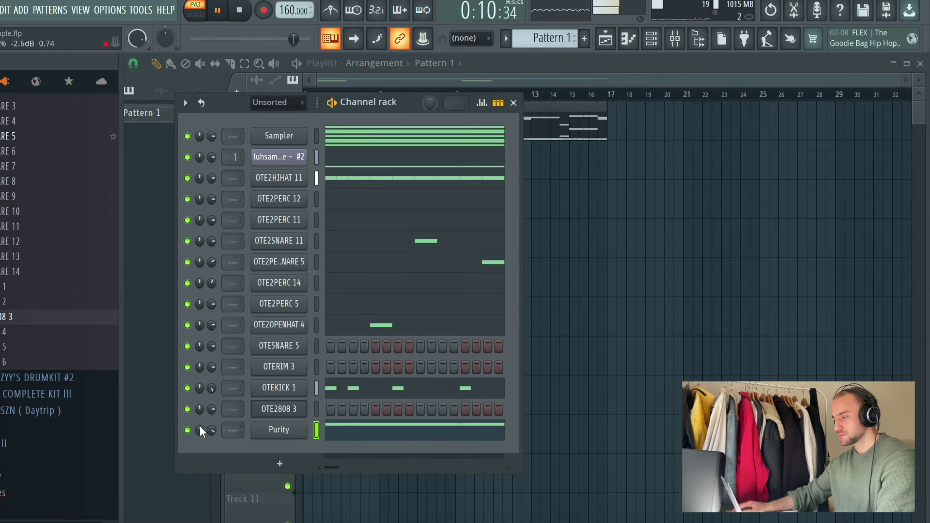
Step: Mute the Purity channel and open the OTE2808 3 channel's piano roll
click(187, 431)
right_click(296, 405)
click(342, 330)
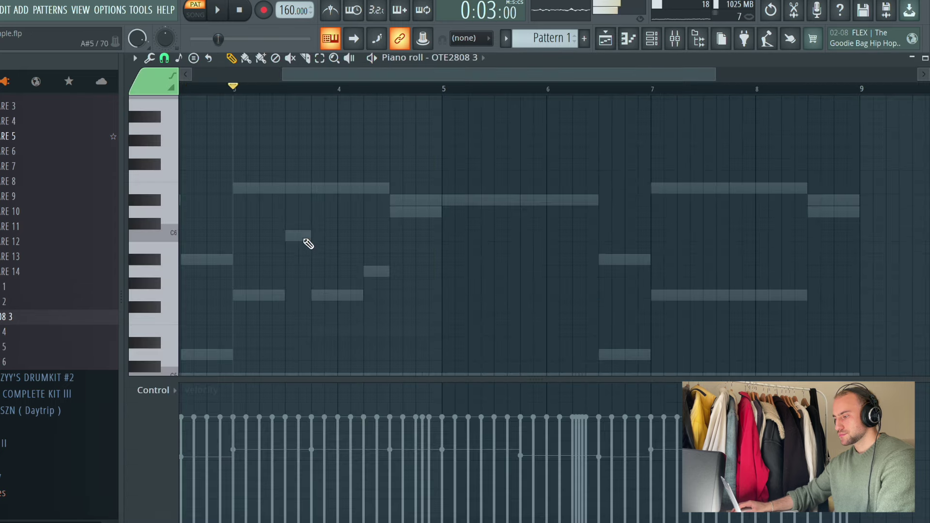
Step: Place a short D#6 note at the start of bar 1 for OTE2808 3 and play it with the beat
click(232, 14)
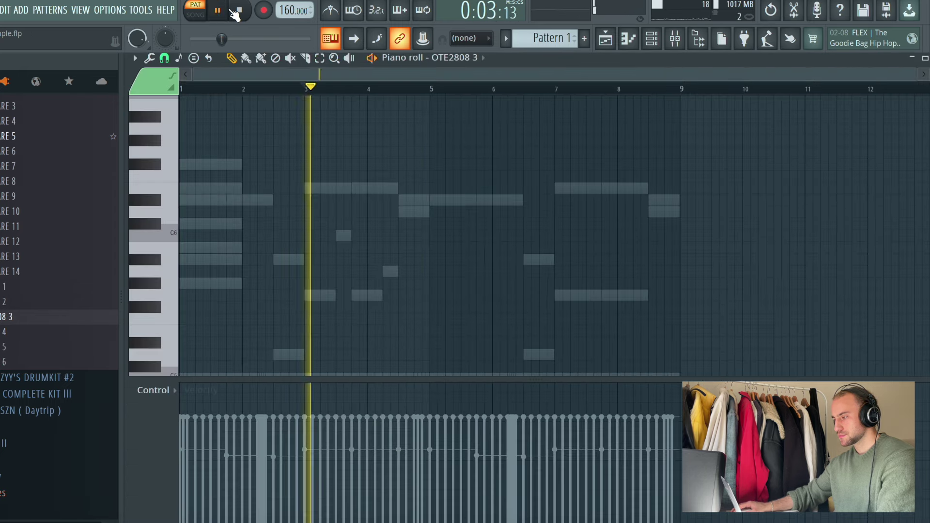
click(239, 11)
drag(247, 149, 146, 201)
drag(210, 199, 154, 225)
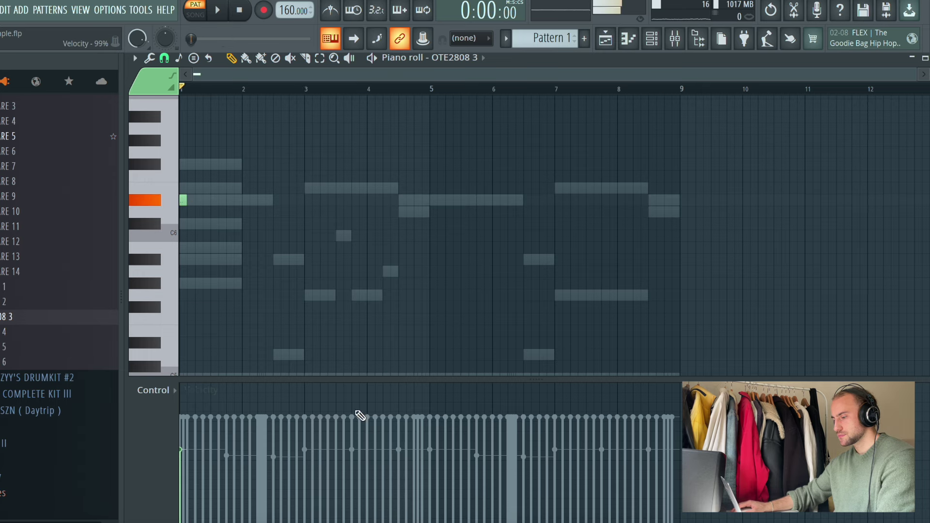
key(space)
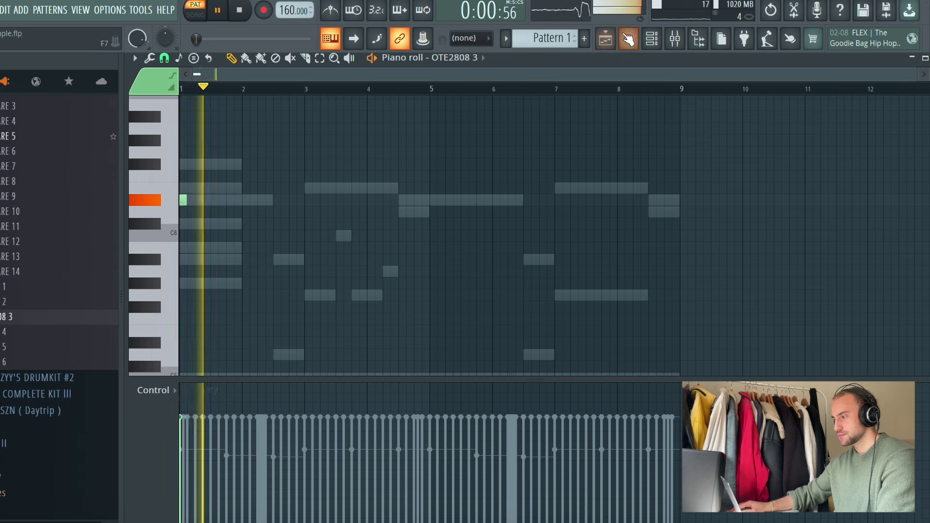
Step: Return to the channel rack and cut all notes from the Sampler channel in Pattern 1
key(F6)
right_click(303, 133)
mouse_move(335, 133)
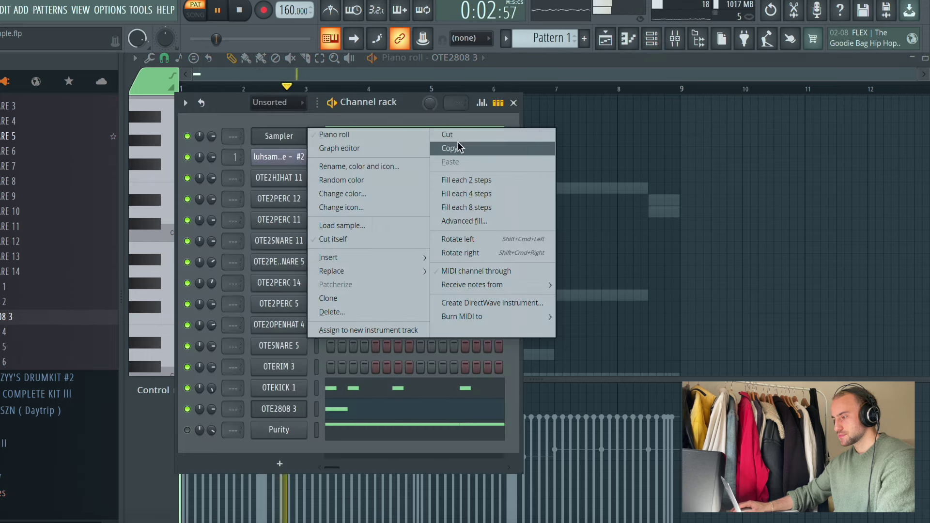
click(453, 139)
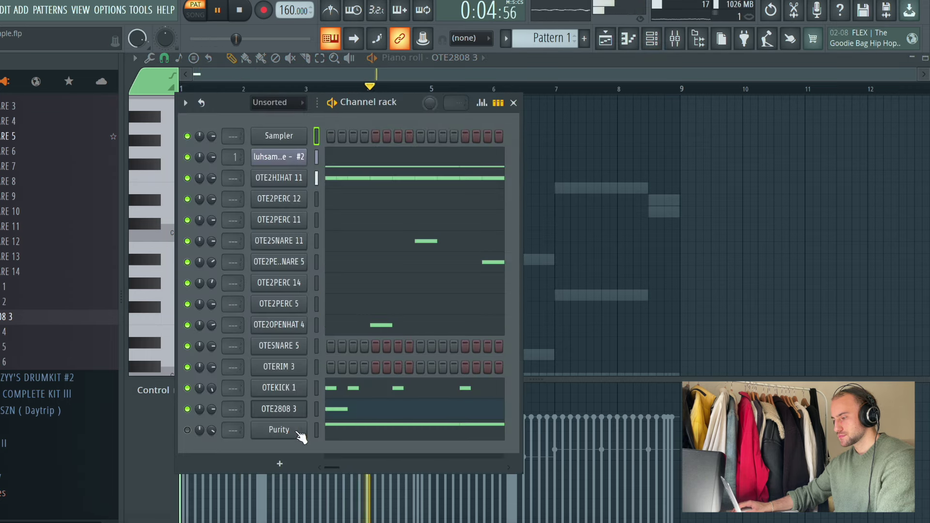
Step: Move the OTE2808 3 notes from Pattern 1 to the same channel in Pattern 2
right_click(291, 409)
mouse_move(387, 328)
click(455, 333)
key(space)
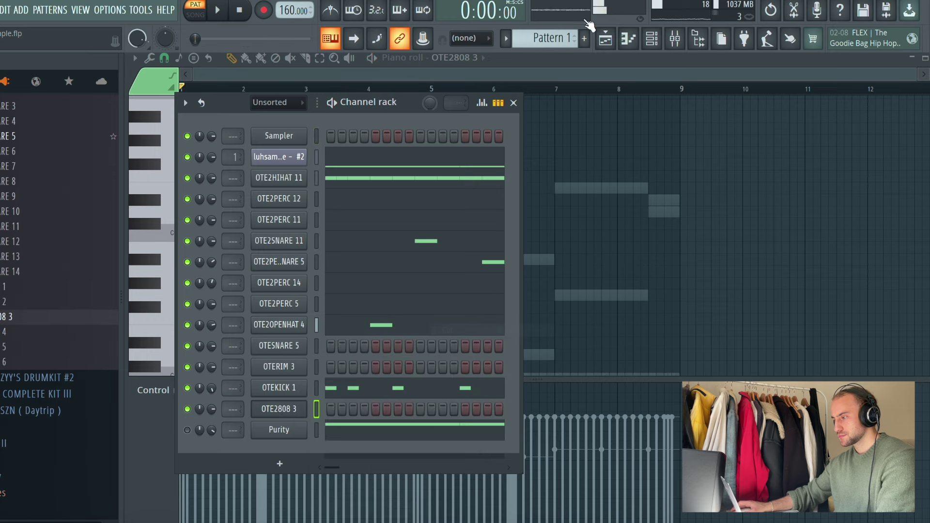
scroll(541, 34, down, 1)
right_click(306, 407)
mouse_move(335, 330)
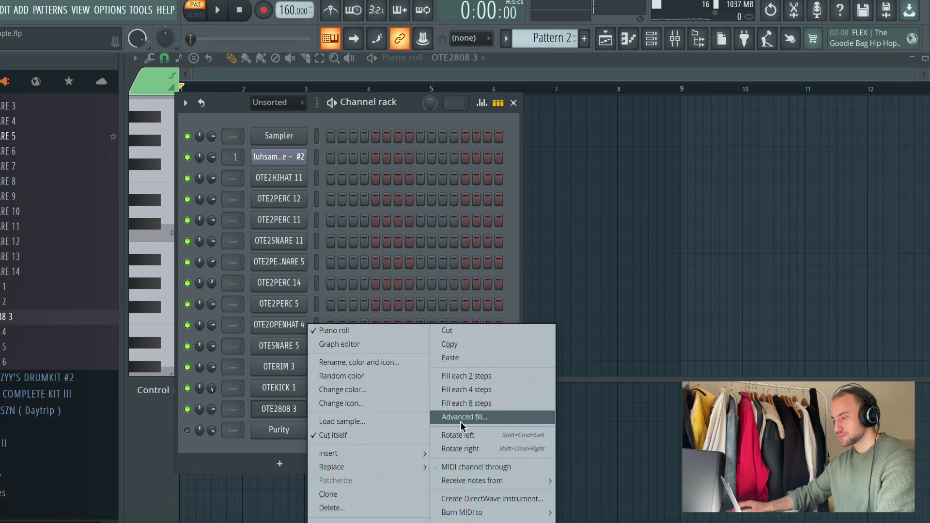
click(452, 363)
Step: Move the Purity notes from Pattern 1 to the same channel in Pattern 2
scroll(547, 35, up, 1)
right_click(285, 428)
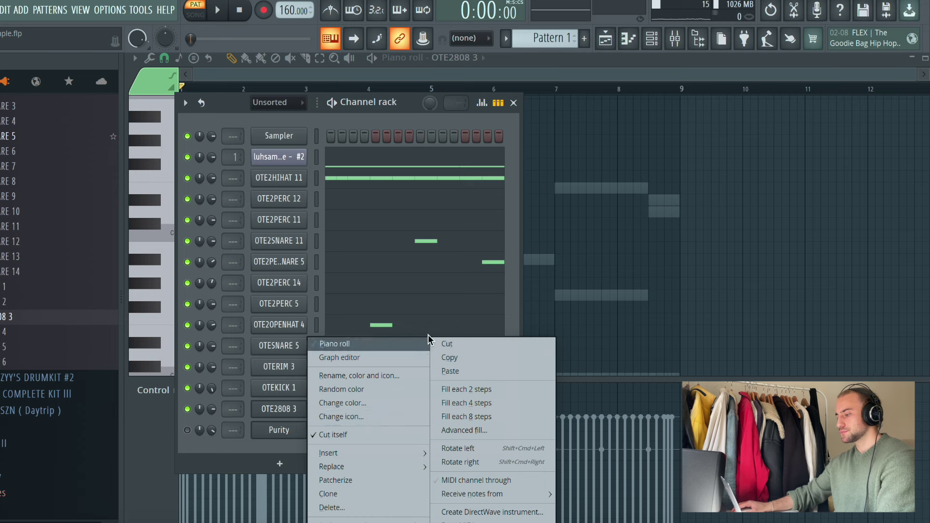
click(451, 345)
scroll(536, 47, down, 1)
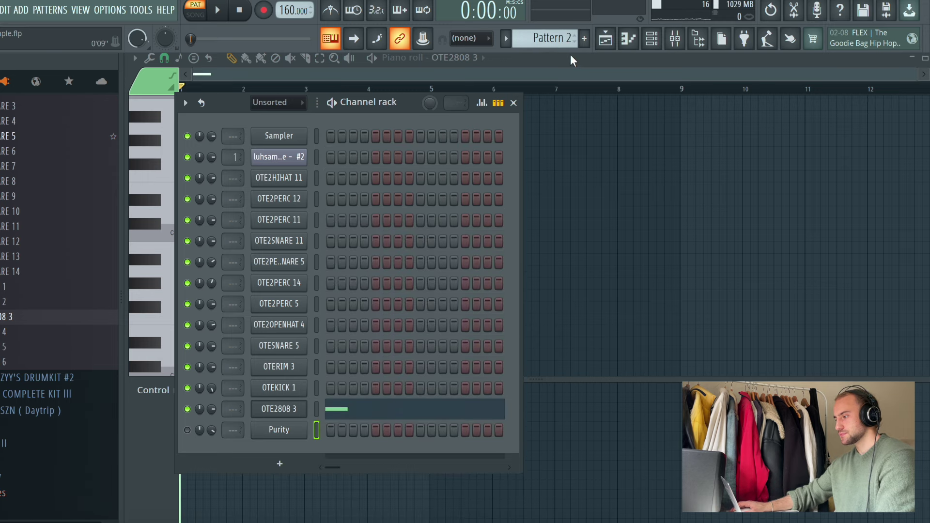
right_click(283, 433)
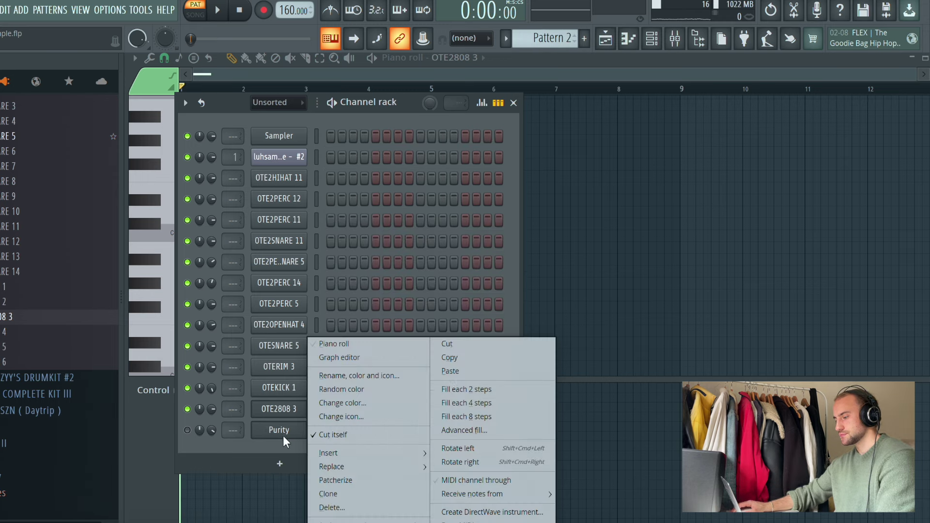
click(451, 372)
Step: Move the second OTE2CRASH 2 clip to bar 9 in the playlist and place Pattern 2 at bar 1 on Track 3
click(604, 43)
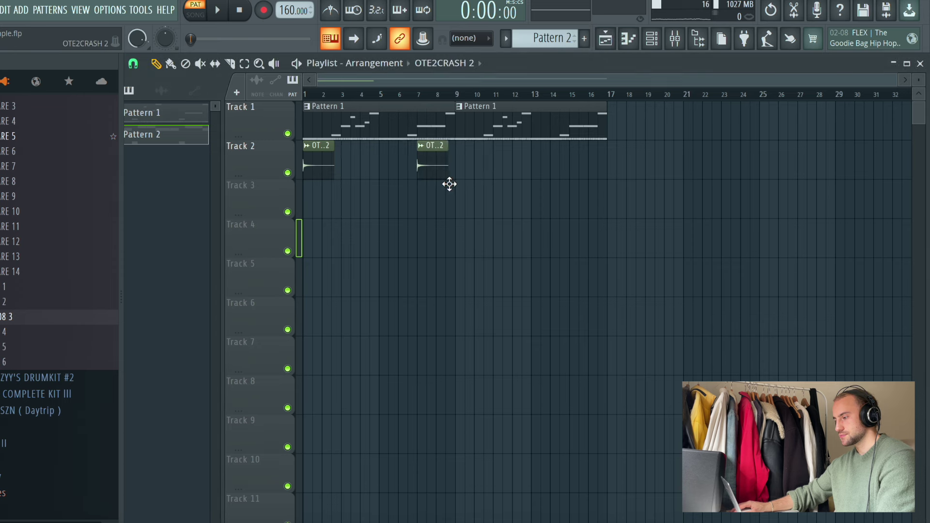
click(547, 40)
drag(374, 169, 310, 200)
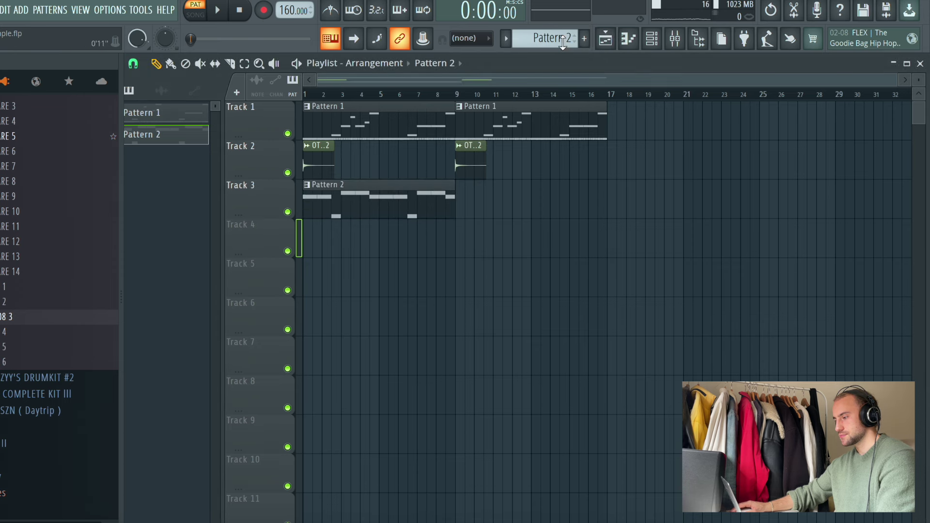
Step: Open the OTE2808 3 piano roll in Pattern 2 and play the arrangement in song mode
key(F6)
scroll(537, 42, up, 1)
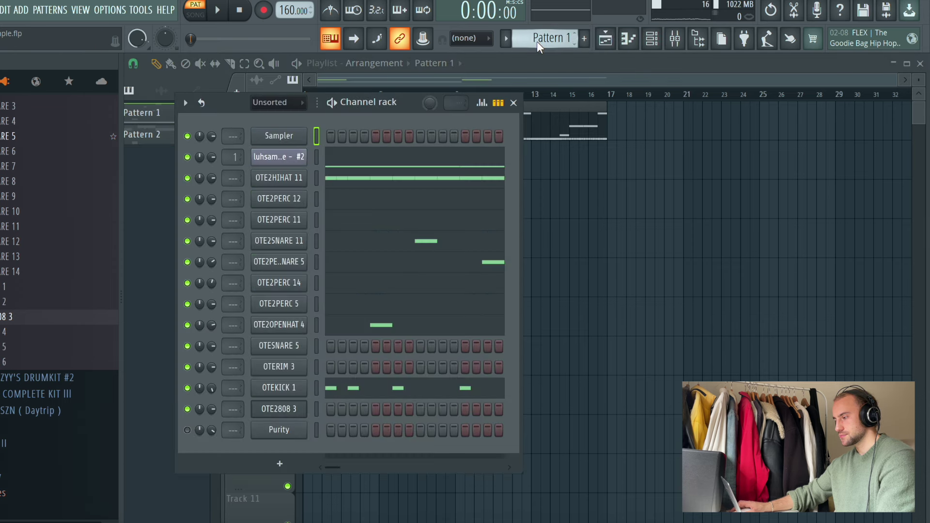
scroll(546, 40, down, 1)
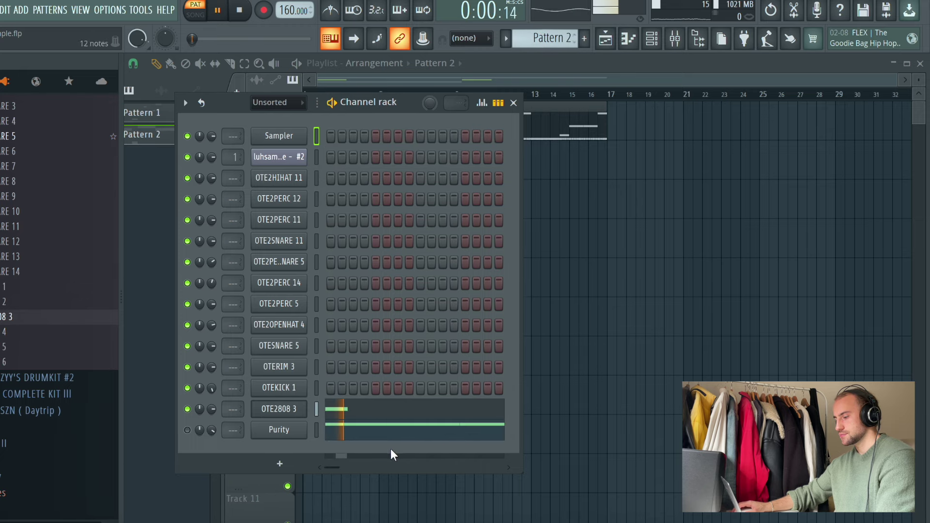
click(377, 410)
click(195, 15)
key(space)
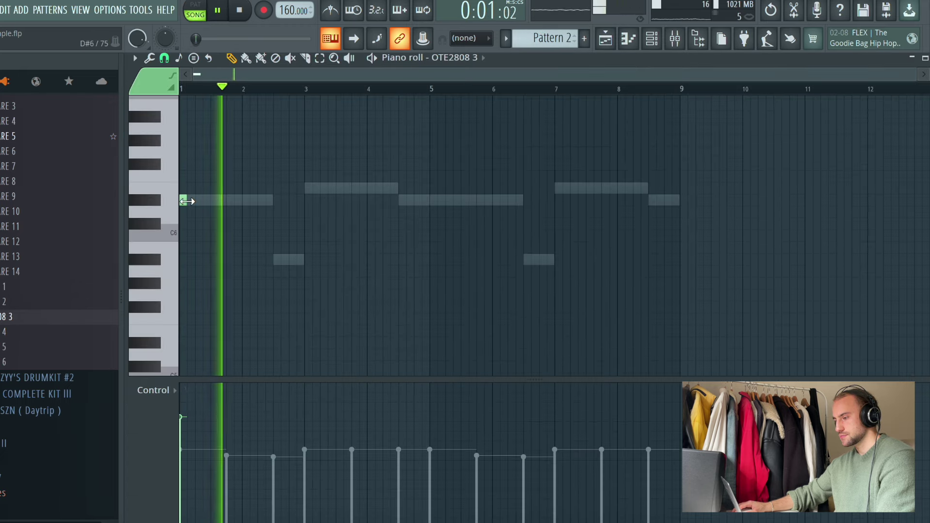
Step: Add four short D#6 notes after the first 808 note, three in bar 1 and one in bar 2
key(space)
right_click(200, 201)
key(space)
key(space)
drag(200, 201, 191, 204)
key(space)
click(203, 199)
click(226, 200)
click(260, 200)
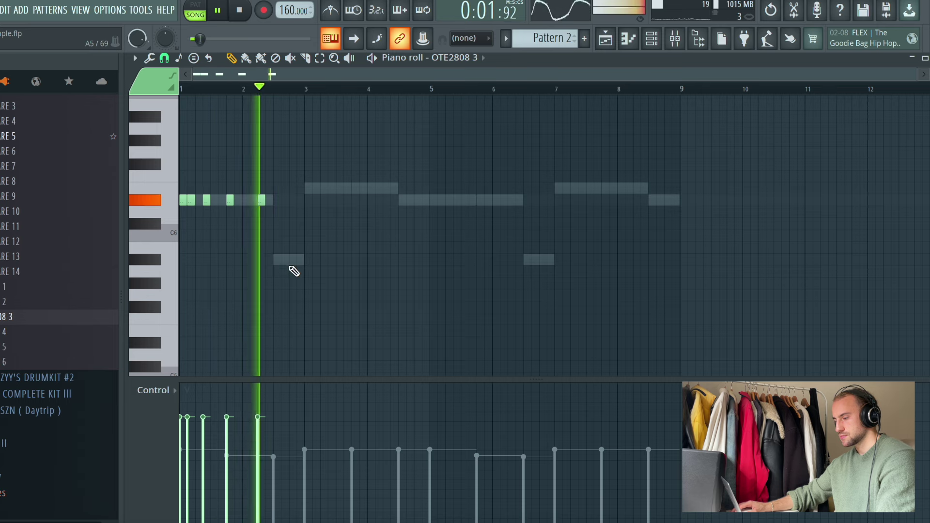
Step: Add three short E6 notes across bars 3 and 4, followed by two short D#6 notes late in bar 4
click(307, 187)
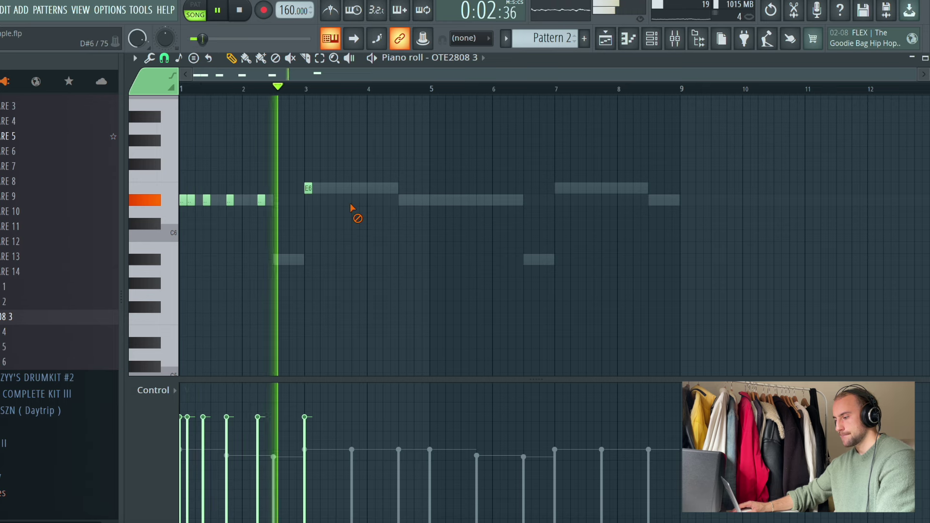
click(354, 189)
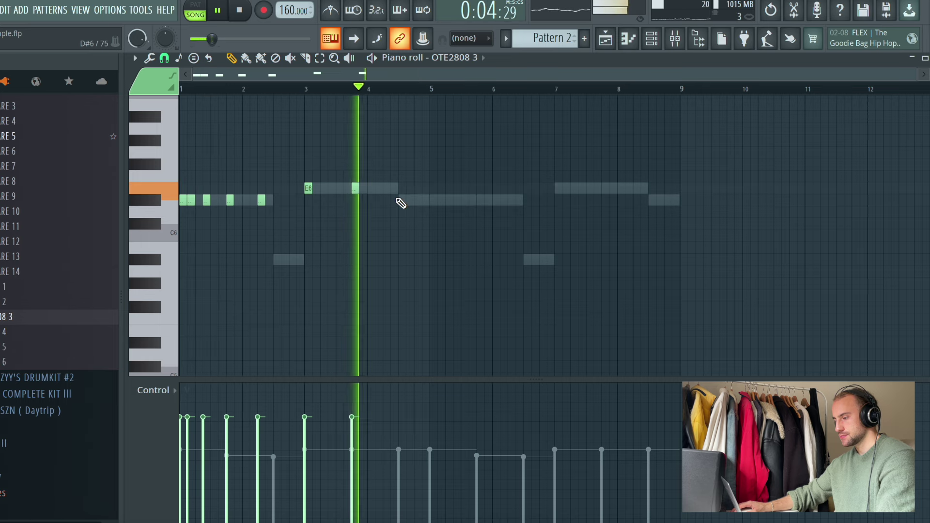
click(386, 189)
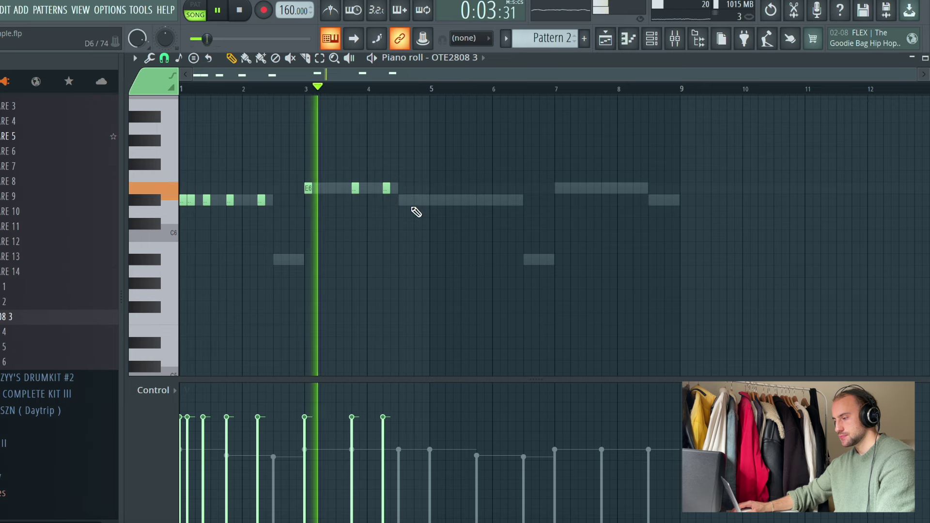
click(409, 200)
click(425, 200)
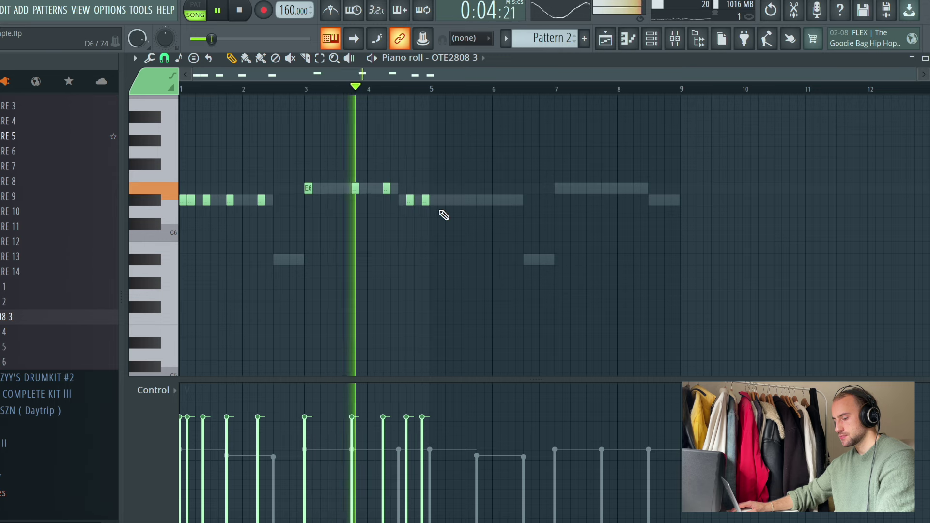
Step: Duplicate the 808 phrase into bars 5 to 8, removing the second and third D#6 notes of bar 5 and adding an A#5 in bar 6
key(ctrl+b)
right_click(442, 200)
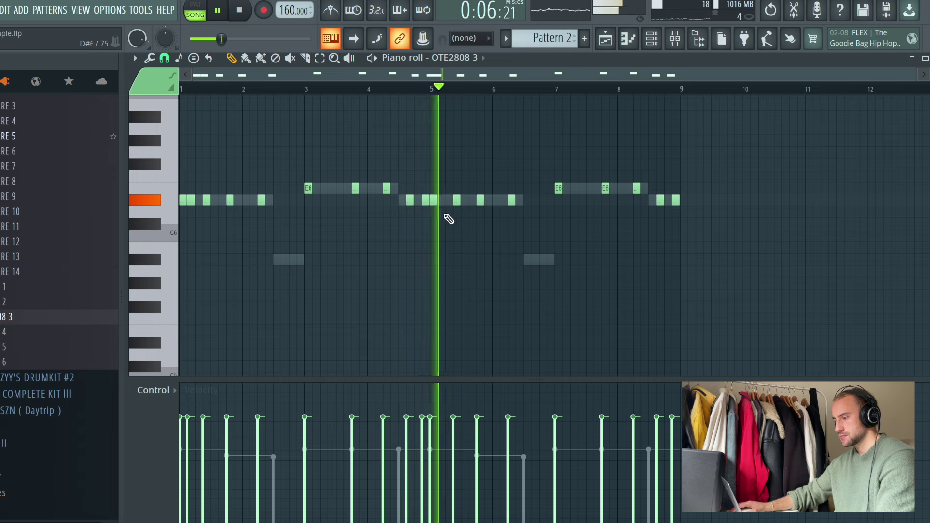
right_click(457, 200)
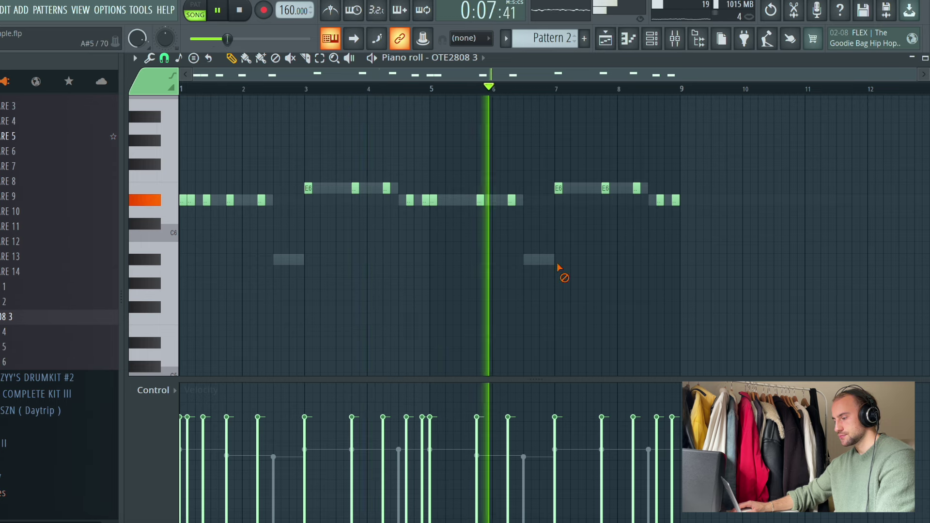
click(543, 260)
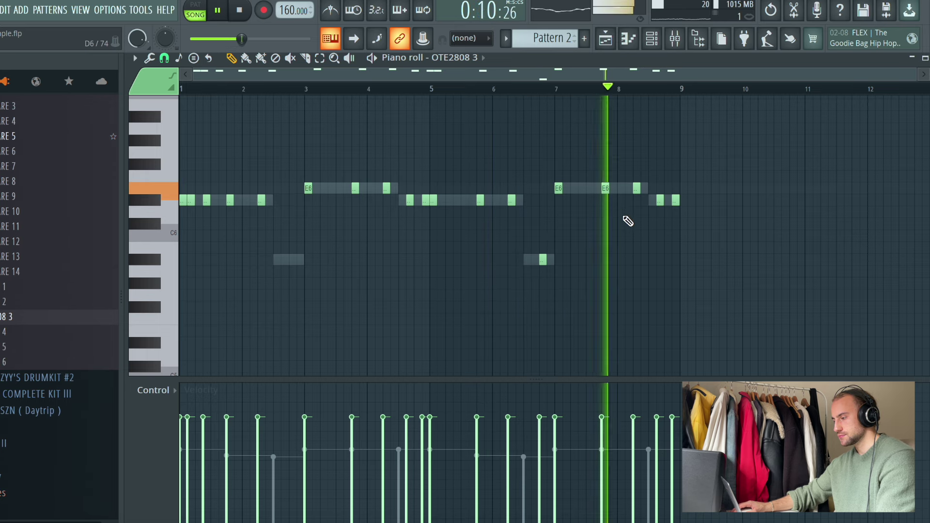
Step: Delete the last two D#6 notes in bar 8 and transpose all 808 notes down one octave
key(space)
right_click(660, 200)
right_click(675, 200)
click(620, 89)
key(space)
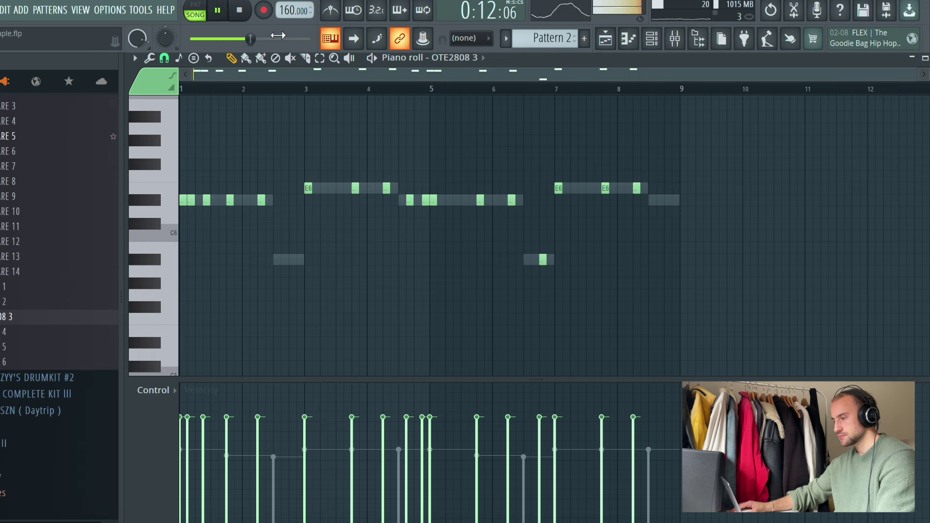
key(space)
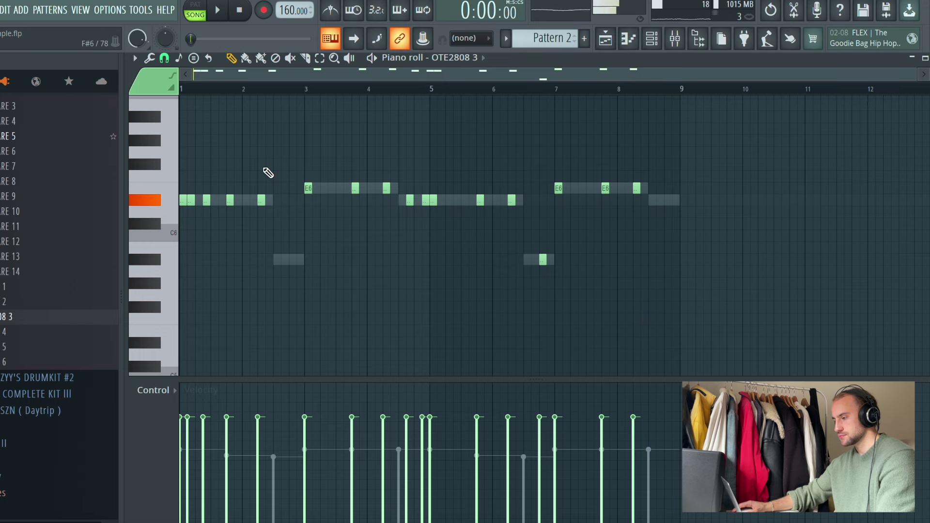
key(ctrl+Down)
Step: Play the arrangement and add a second Pattern 2 clip at bar 9 on Track 3
key(space)
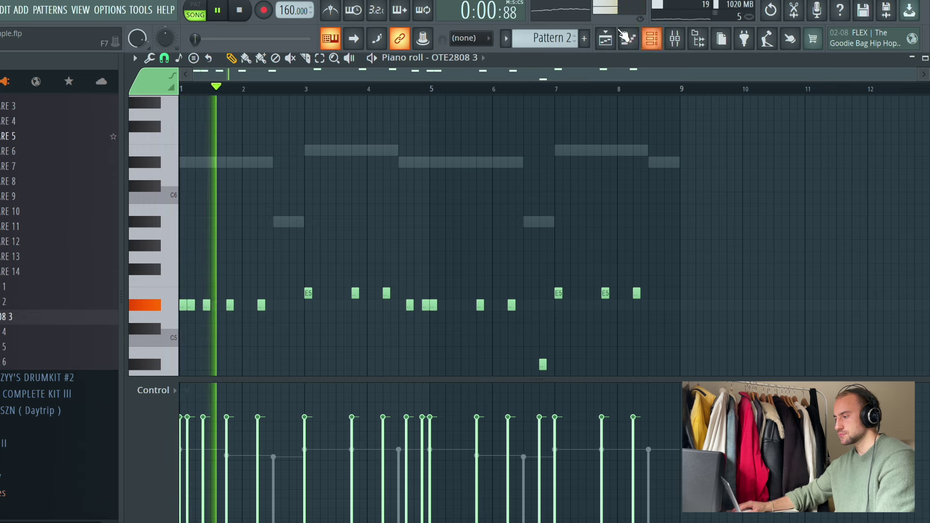
key(F5)
click(459, 203)
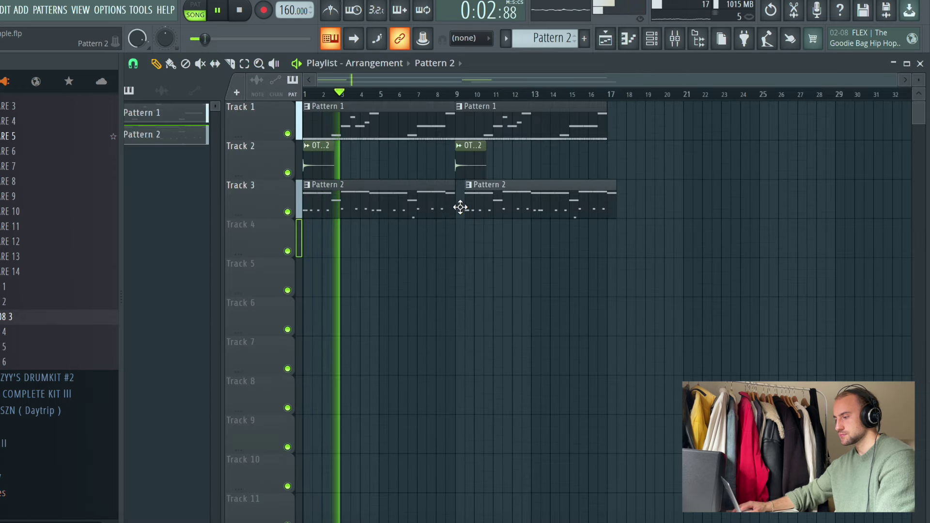
Step: Move the notes of the vocal sample channel (#2) from Pattern 1 into the empty Pattern 3
click(651, 38)
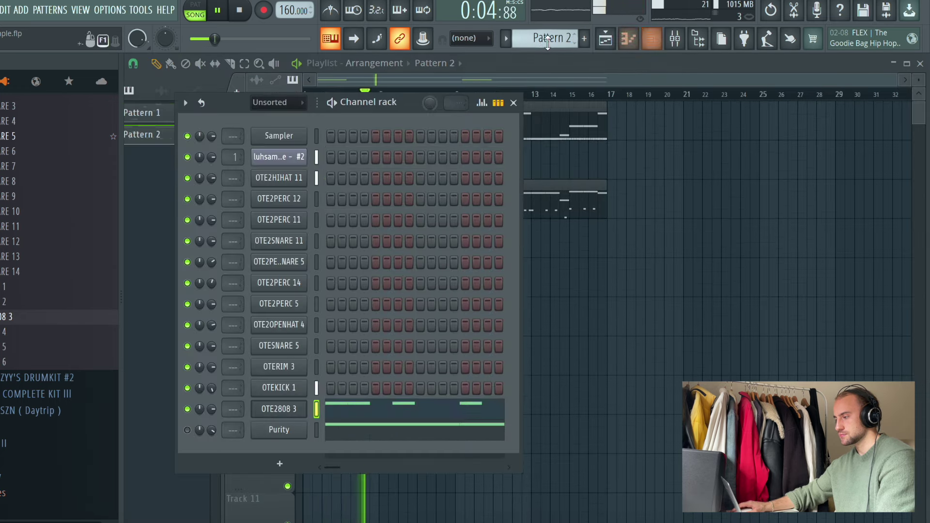
right_click(269, 157)
click(524, 156)
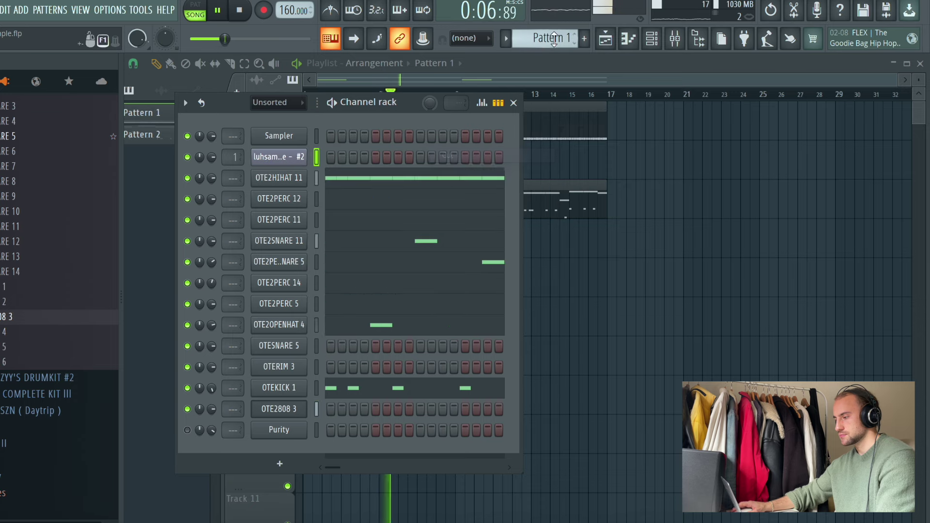
key(F4)
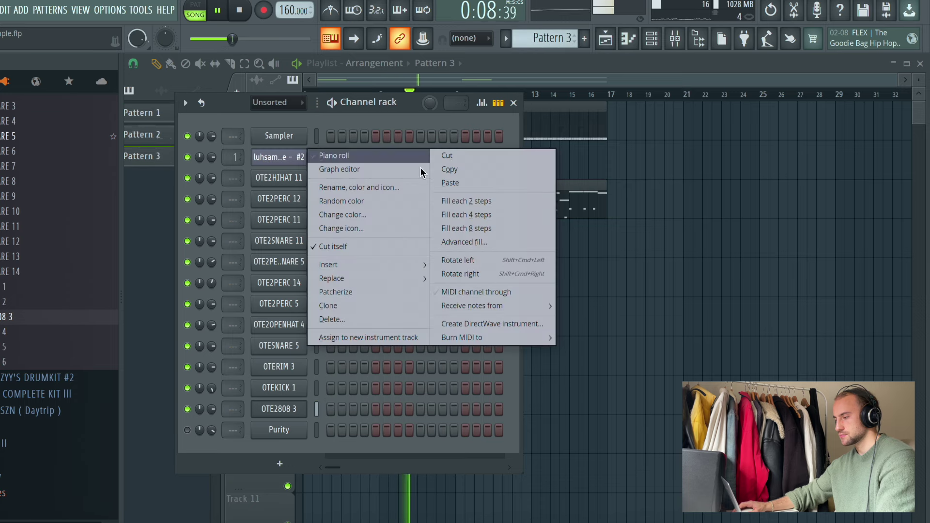
click(520, 185)
Step: Place Pattern 3 clips at bars 1 and 9 on Track 4 of the playlist
drag(644, 255, 151, 247)
key(space)
key(space)
click(485, 259)
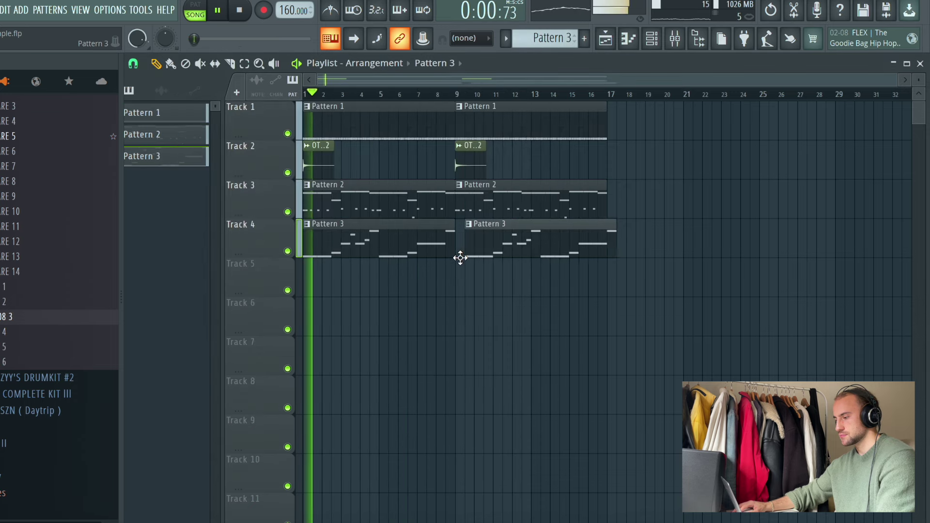
Step: Select all playlist clips and duplicate them into bars 17 to 32
click(245, 64)
drag(854, 452, 167, 70)
click(156, 65)
key(ctrl+b)
scroll(621, 96, down, 3)
click(712, 344)
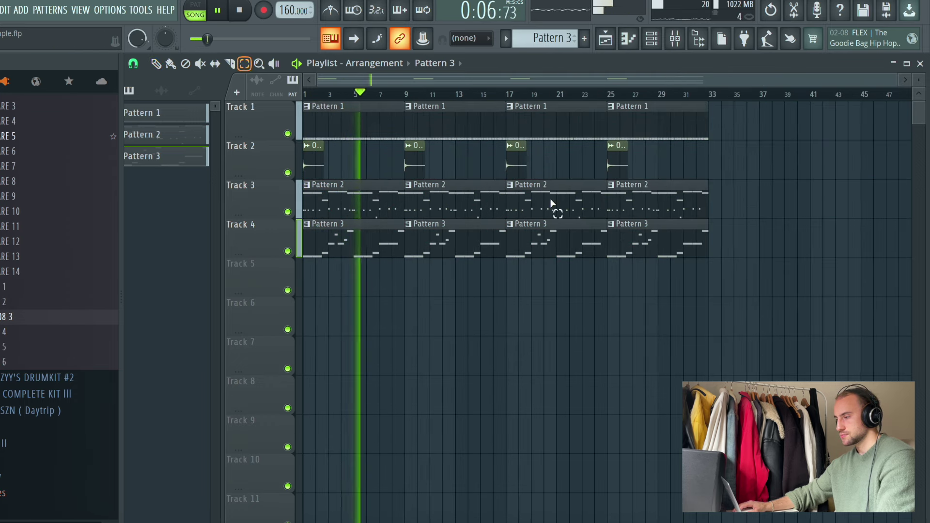
Step: Move the whole arrangement eight bars later so it starts at bar 9
key(ctrl+a)
drag(373, 236, 469, 207)
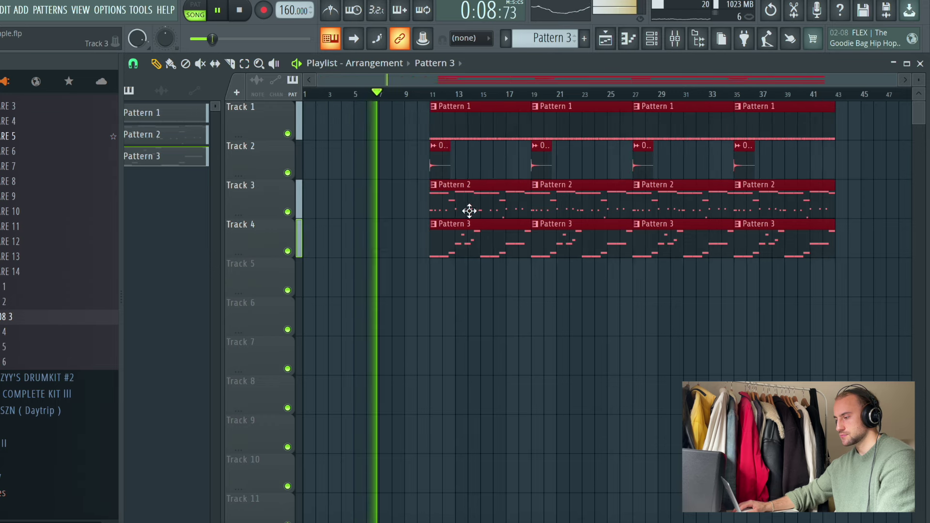
click(446, 207)
scroll(594, 97, down, 1)
Step: Stop playback and place the Dee Dee Bridgewater - Back Of Your Mind audio at bar 1 on Track 5
key(space)
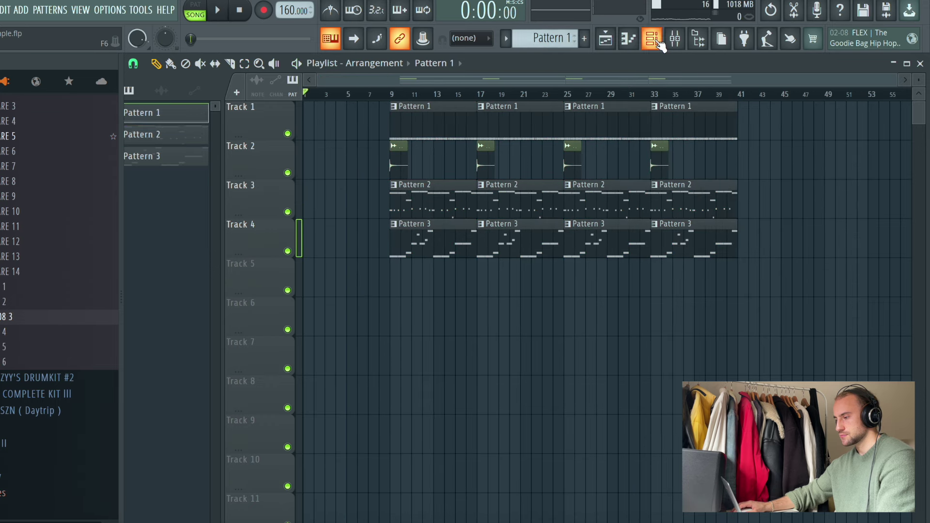
click(155, 93)
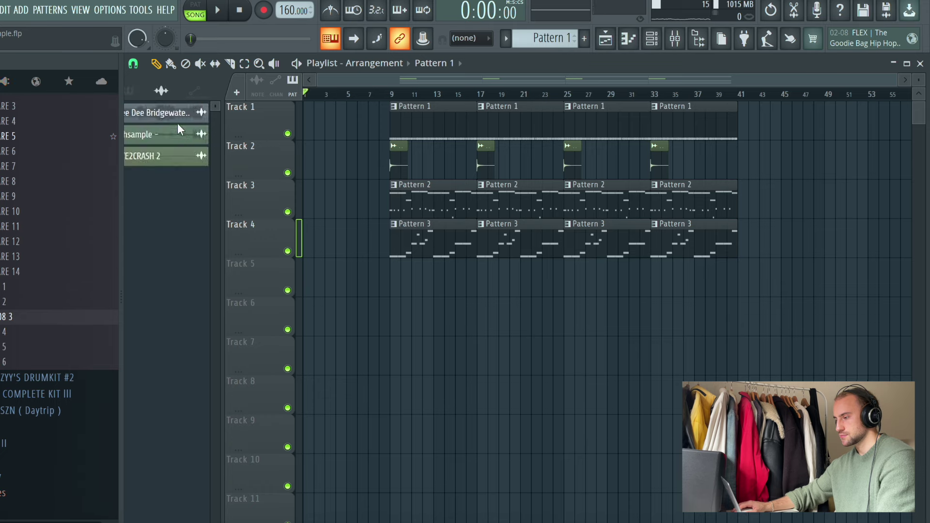
drag(176, 117, 259, 288)
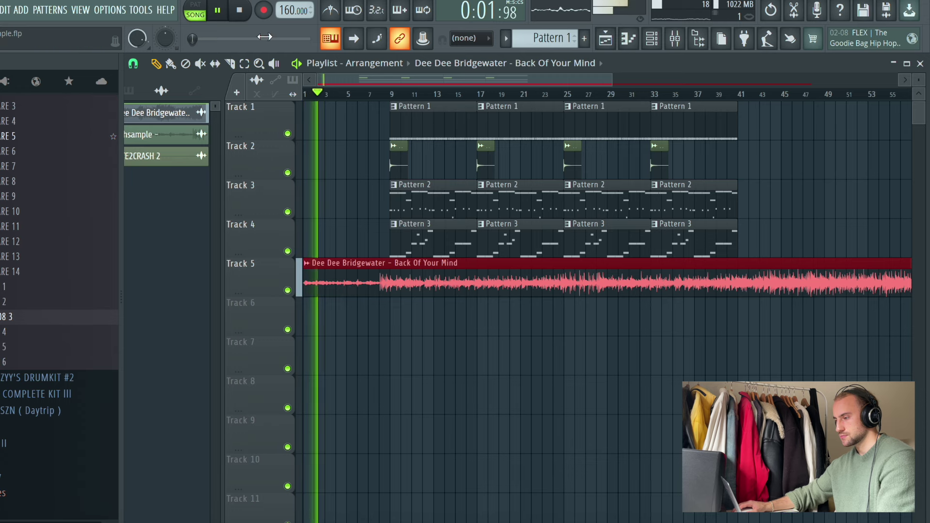
Step: Slice the Track 5 audio clip at bar 9 and delete the part after the cut
click(229, 64)
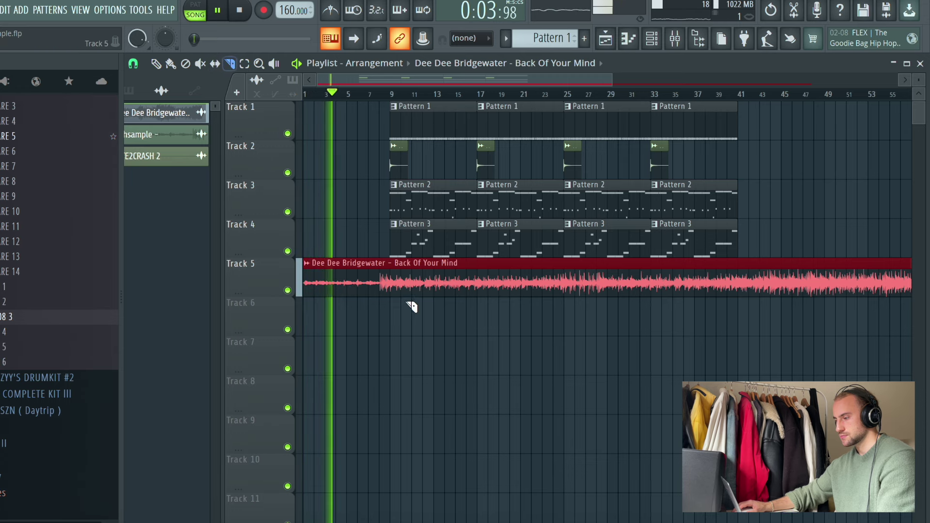
click(391, 281)
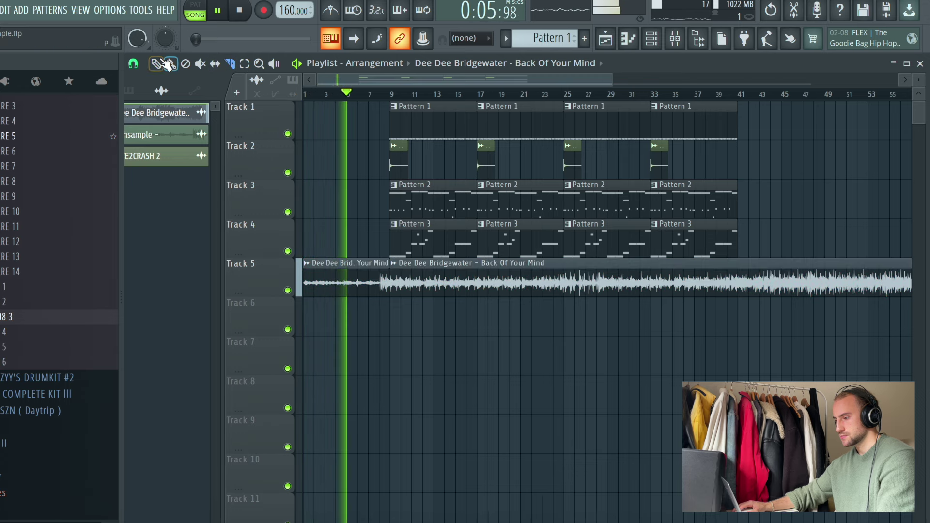
right_click(455, 288)
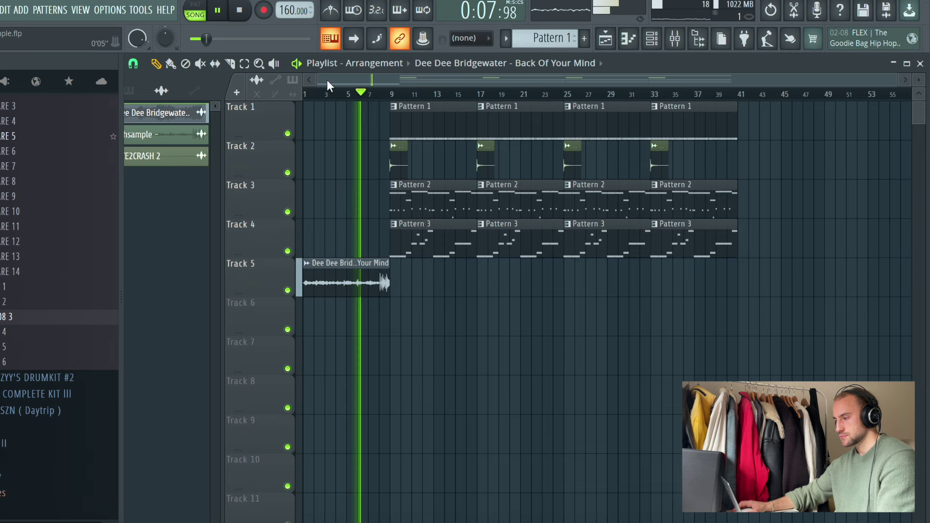
Step: Adjust the start of the Track 5 intro clip at bar 1, extend its end to bar 9 and play the transition
scroll(328, 81, up, 5)
drag(308, 288, 272, 291)
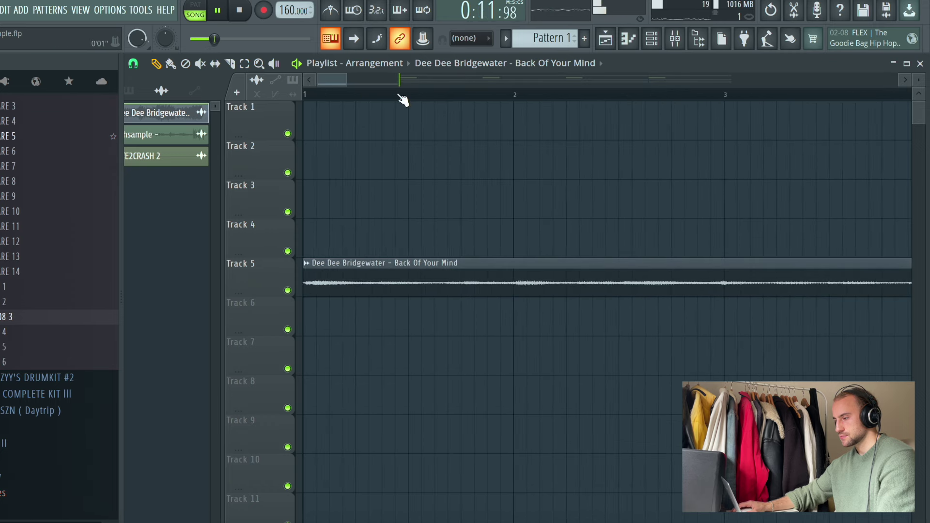
scroll(399, 95, down, 6)
click(483, 95)
scroll(534, 95, up, 4)
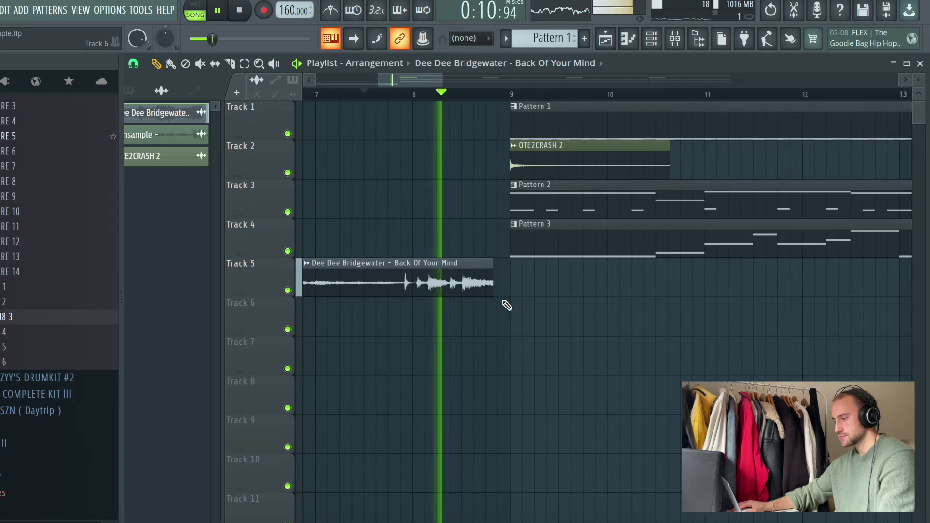
drag(494, 288, 512, 305)
key(space)
key(space)
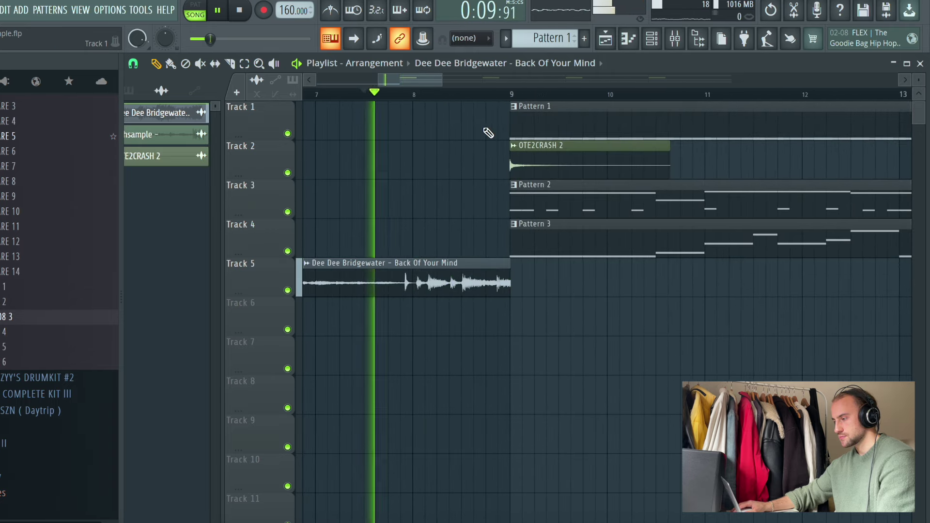
Step: Adjust the Track 5 intro clip's position and trim its end to line up with the start of the beat at bar 9
scroll(467, 295, up, 4)
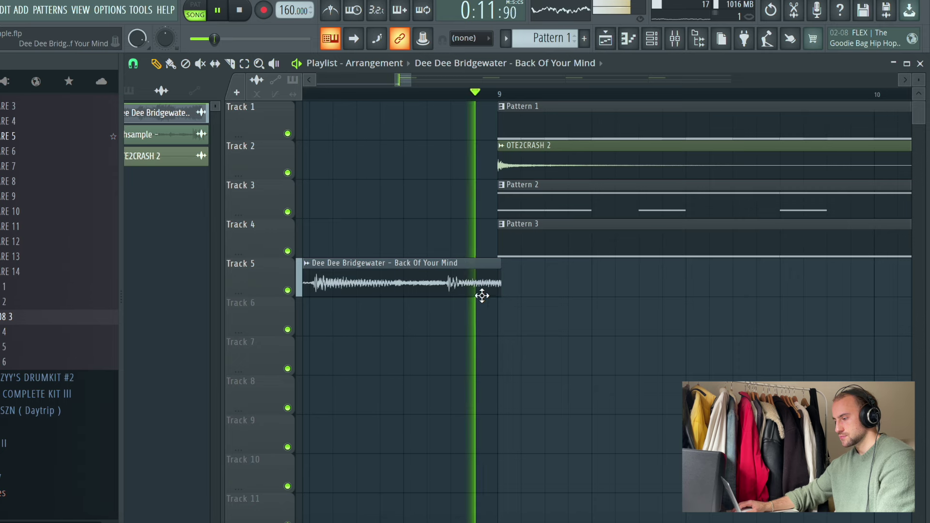
drag(482, 297, 544, 286)
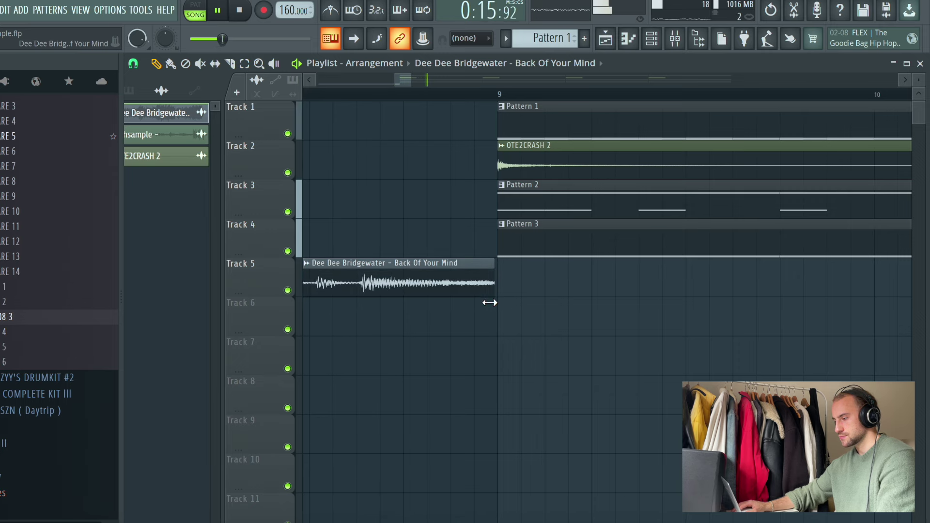
double_click(490, 286)
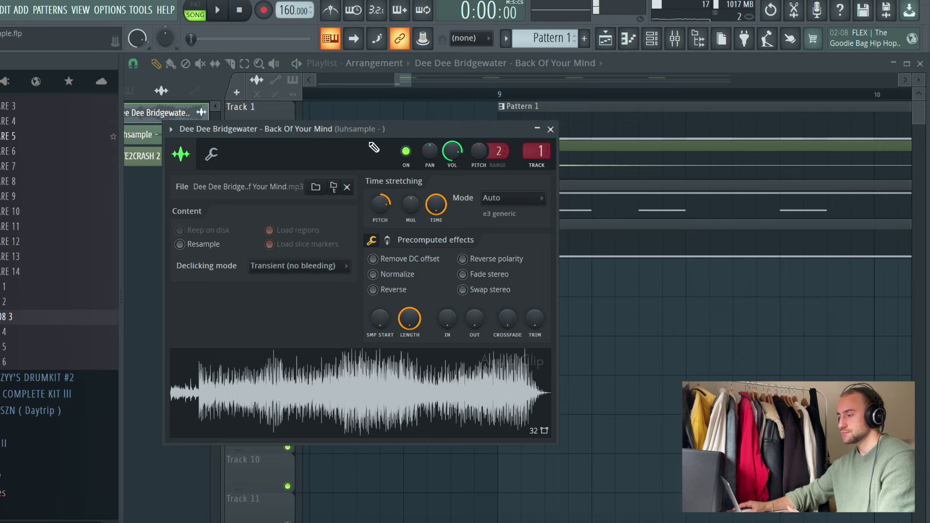
Step: Play the intro from the beginning and extend the start of the Track 5 audio clip back to bar 1
key(space)
click(343, 76)
drag(392, 80, 317, 80)
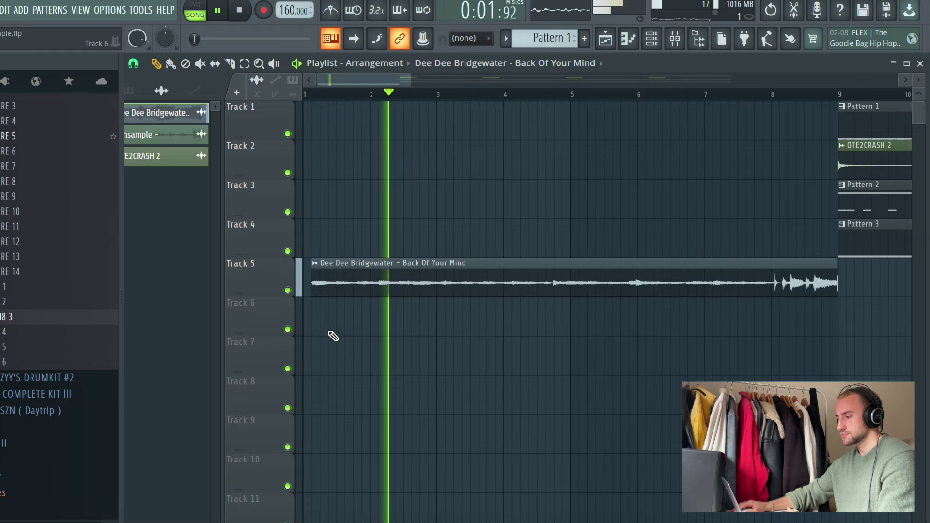
drag(311, 293, 303, 292)
double_click(395, 280)
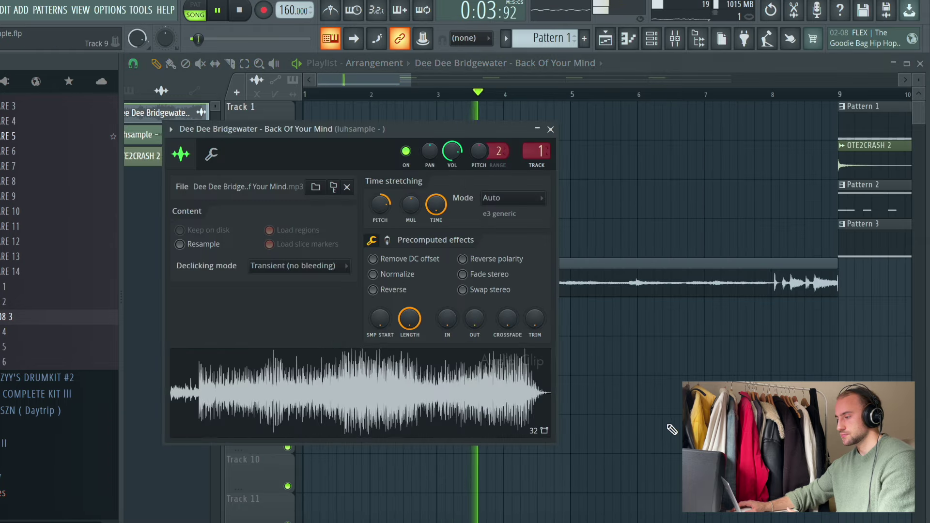
key(Escape)
click(676, 41)
click(676, 42)
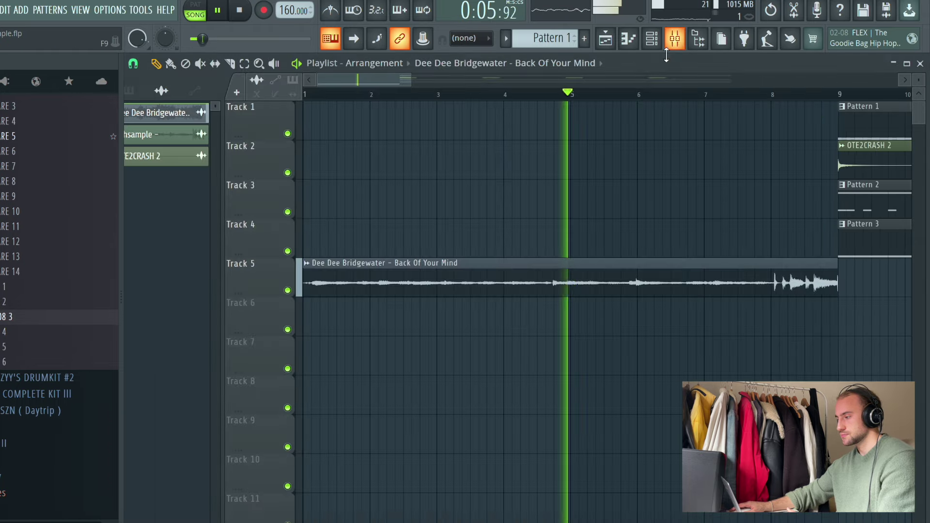
Step: Select all clips on Tracks 1 to 4 from bar 9 to bar 41 and duplicate them directly behind the originals
scroll(630, 95, down, 4)
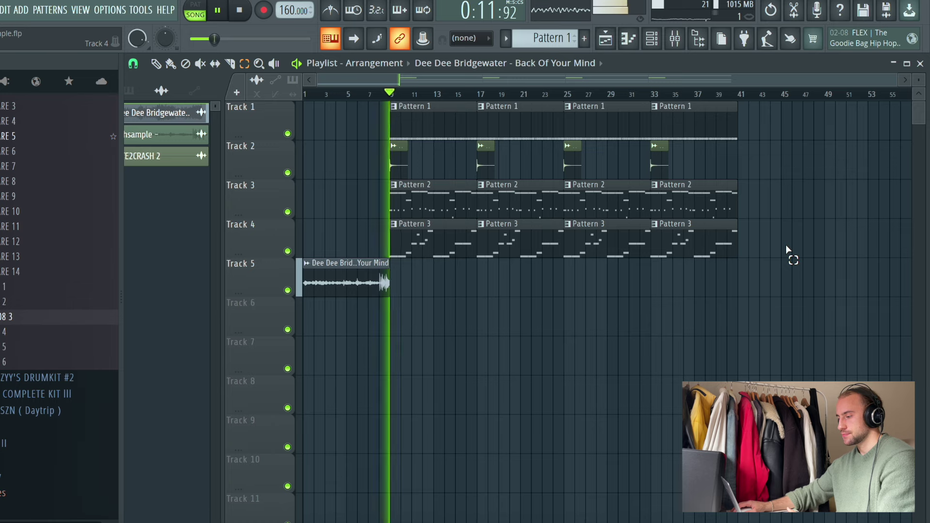
drag(782, 253, 390, 101)
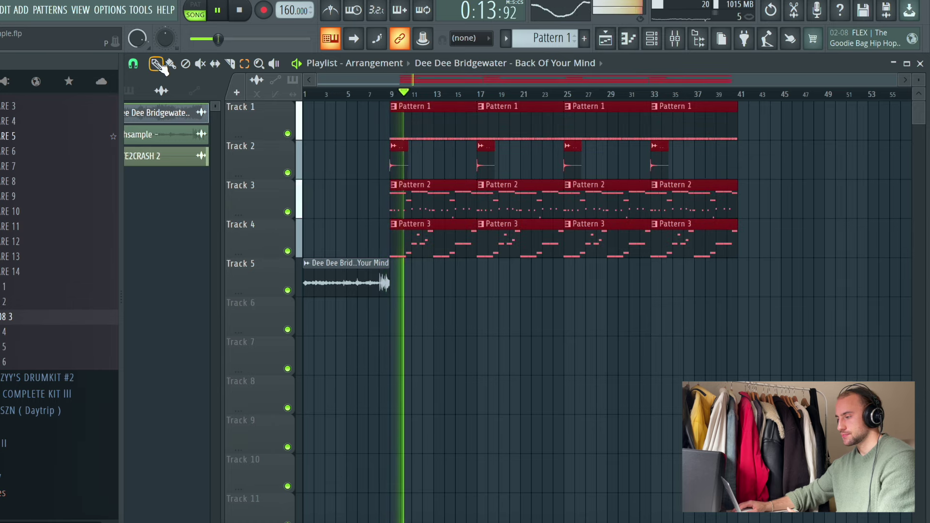
key(ctrl+b)
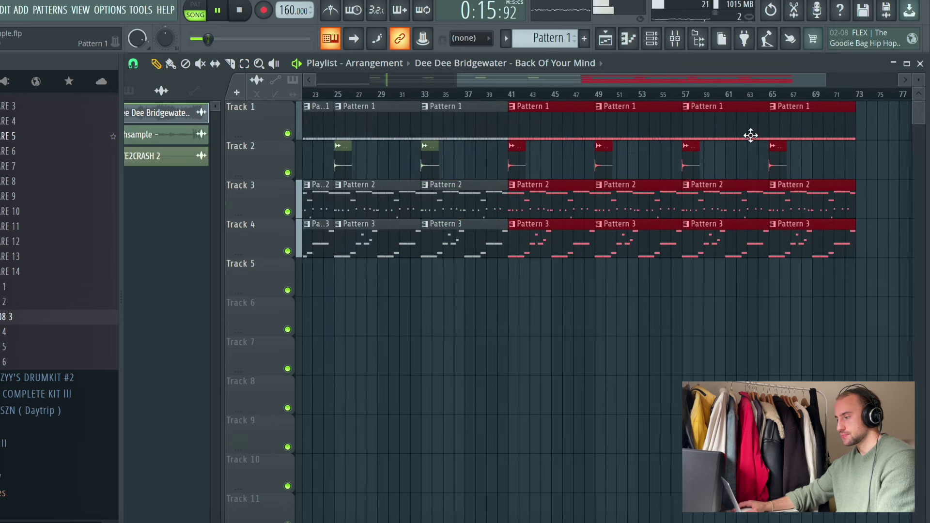
Step: Delete the pattern and crash clips on Tracks 1 to 4 from bar 57 onward
scroll(528, 91, down, 3)
right_click(728, 236)
right_click(721, 209)
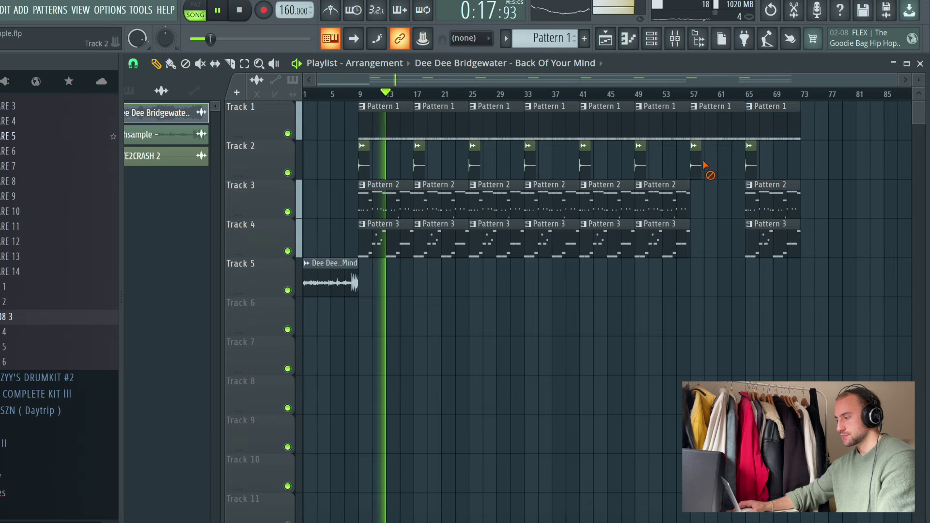
right_click(698, 162)
right_click(718, 127)
right_click(770, 129)
right_click(774, 201)
right_click(771, 237)
right_click(751, 165)
Step: Delete the Track 2 crash clips at bars 17, 33 and 49 and the Pattern 3 clips at bars 41 and 49
right_click(419, 169)
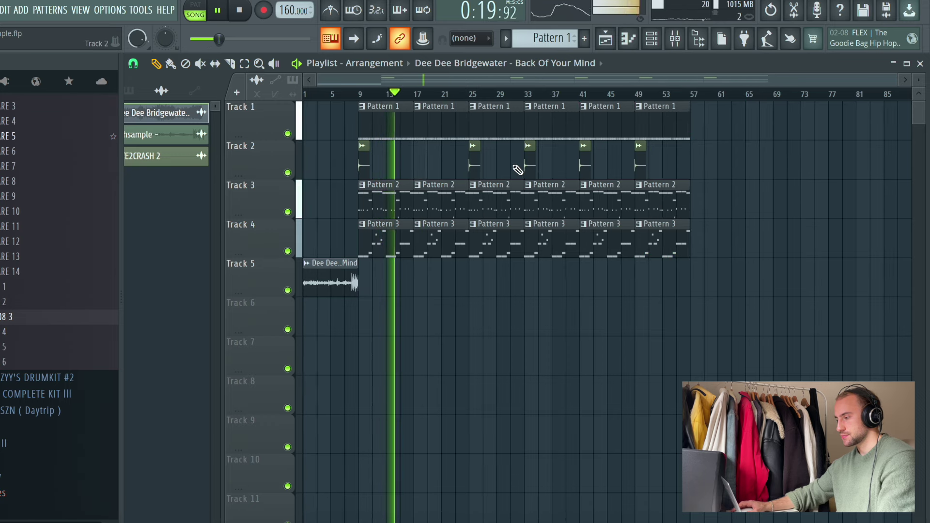
right_click(533, 168)
right_click(640, 165)
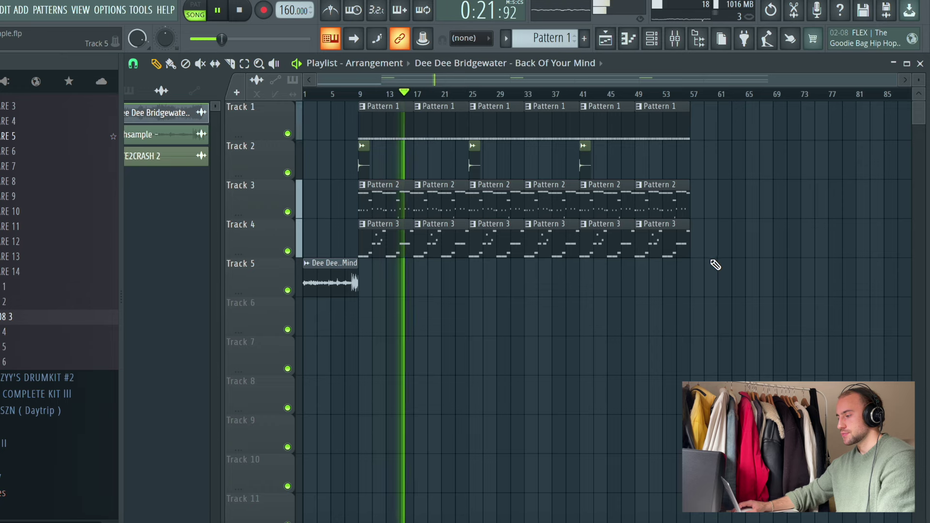
right_click(604, 248)
right_click(661, 251)
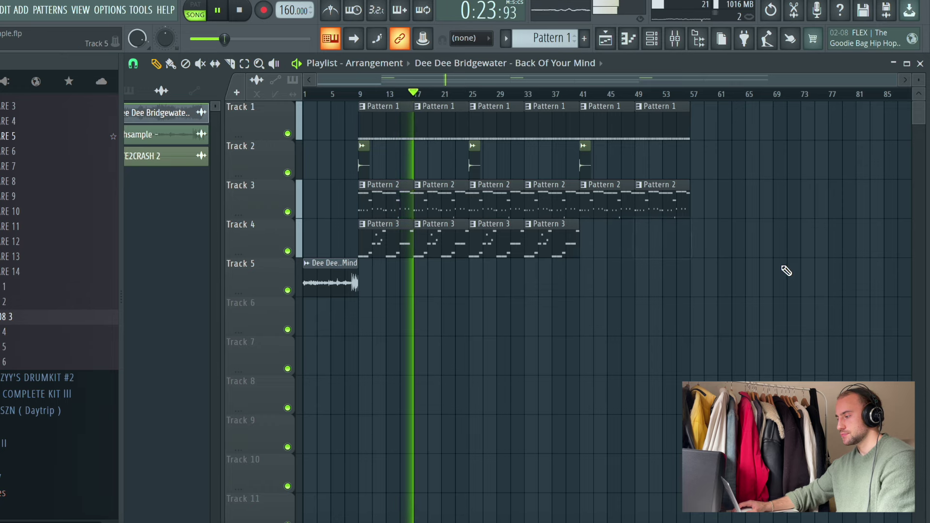
Step: Cut the OTEKICK 1 notes from Pattern 1 and paste them into the empty Pattern 4
click(659, 41)
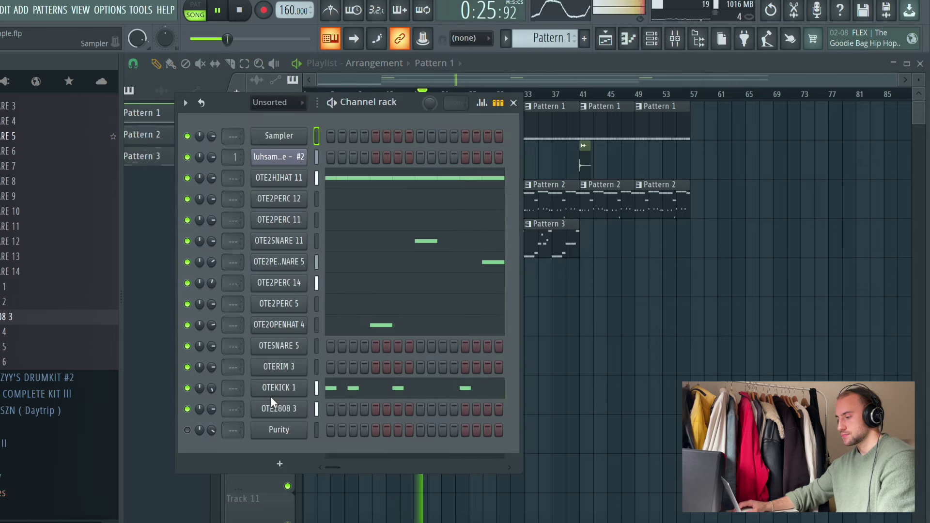
right_click(278, 390)
click(457, 333)
scroll(550, 39, down, 1)
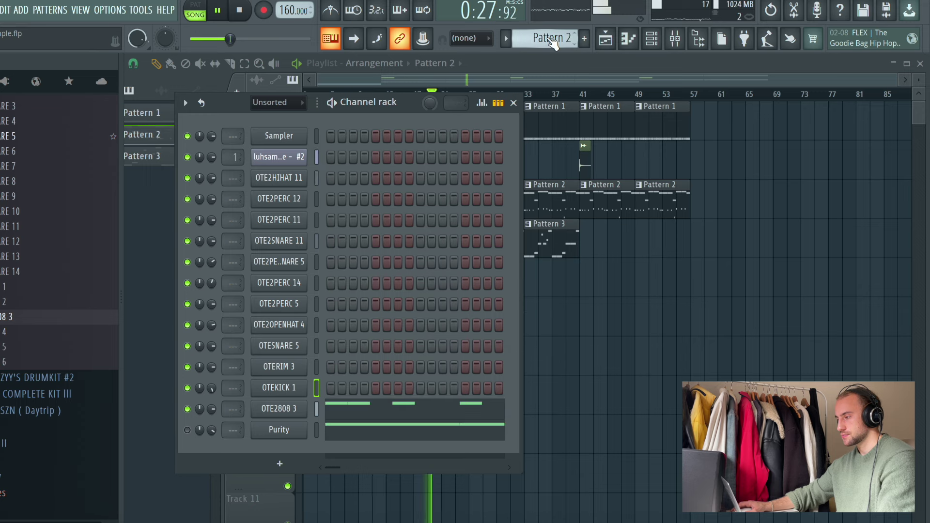
scroll(552, 40, down, 1)
scroll(532, 45, down, 1)
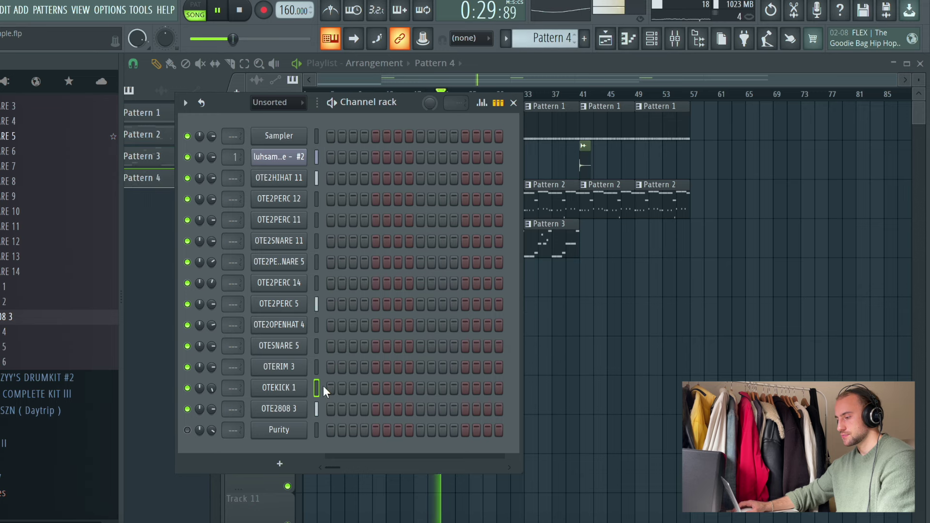
right_click(280, 388)
click(463, 362)
key(F6)
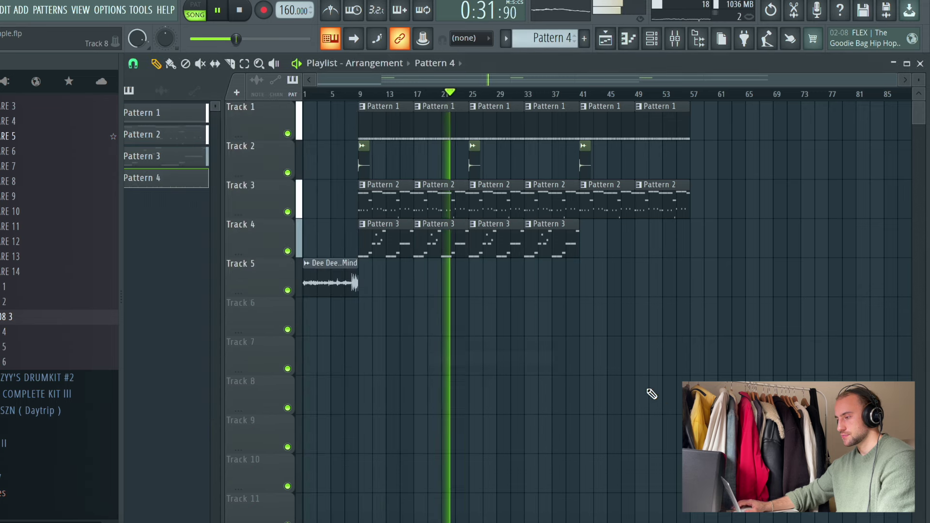
Step: Paint four consecutive Pattern 4 clips on Track 6 from bar 9 to bar 41
click(170, 63)
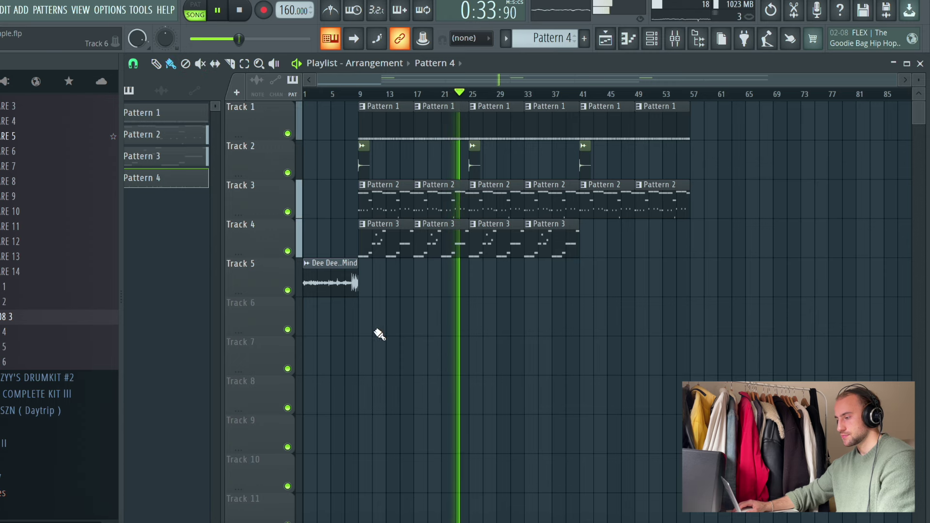
drag(363, 319, 489, 320)
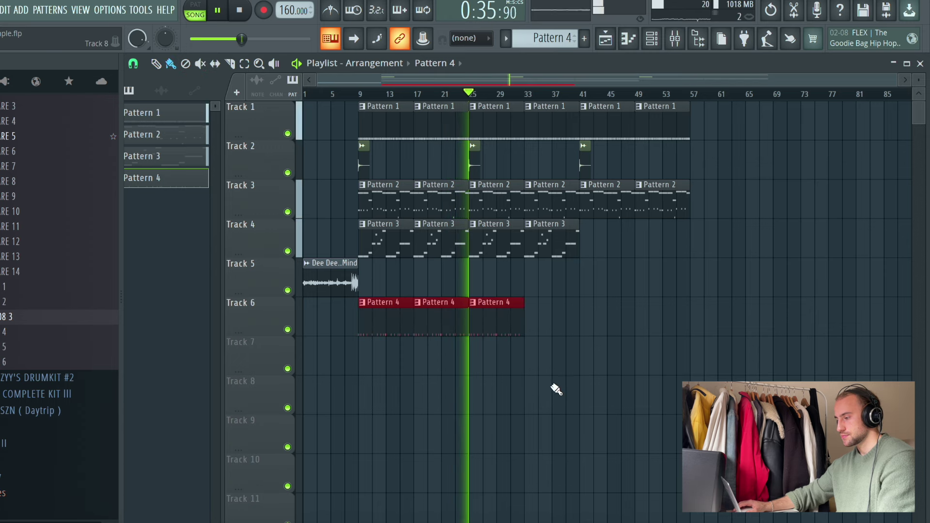
click(528, 323)
click(156, 64)
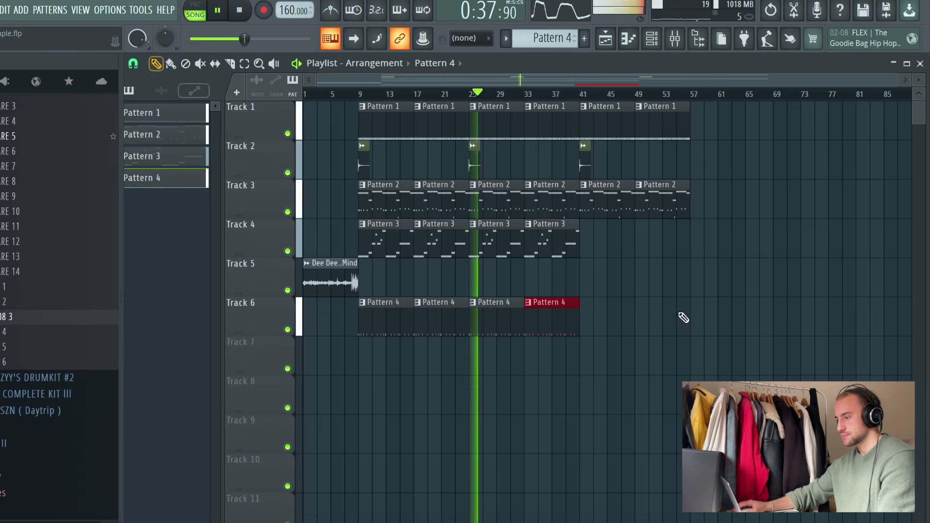
Step: Place Pattern 3 clips on Track 4 at bars 41 and 49
click(605, 277)
click(598, 245)
click(644, 249)
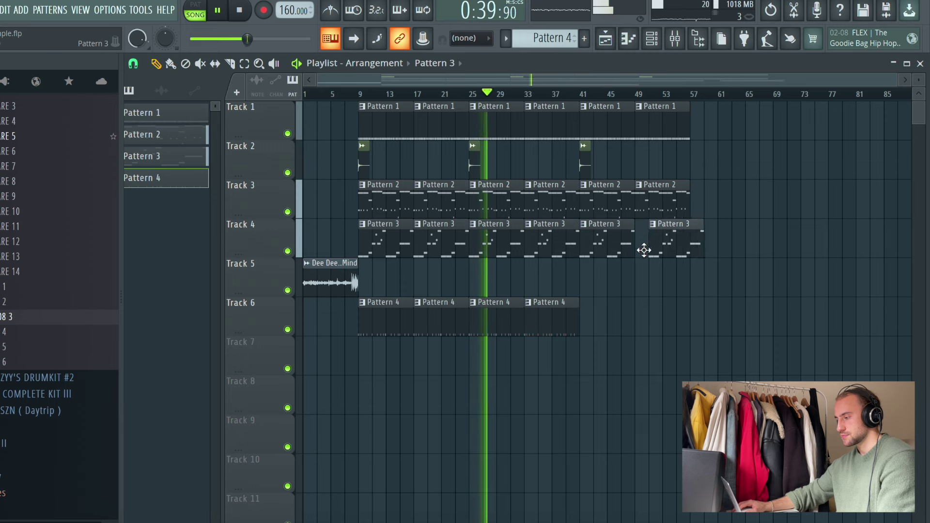
drag(661, 249, 654, 248)
Step: Select all clips from bar 9 to bar 57, leaving out the intro audio, and duplicate them starting at bar 57
click(244, 63)
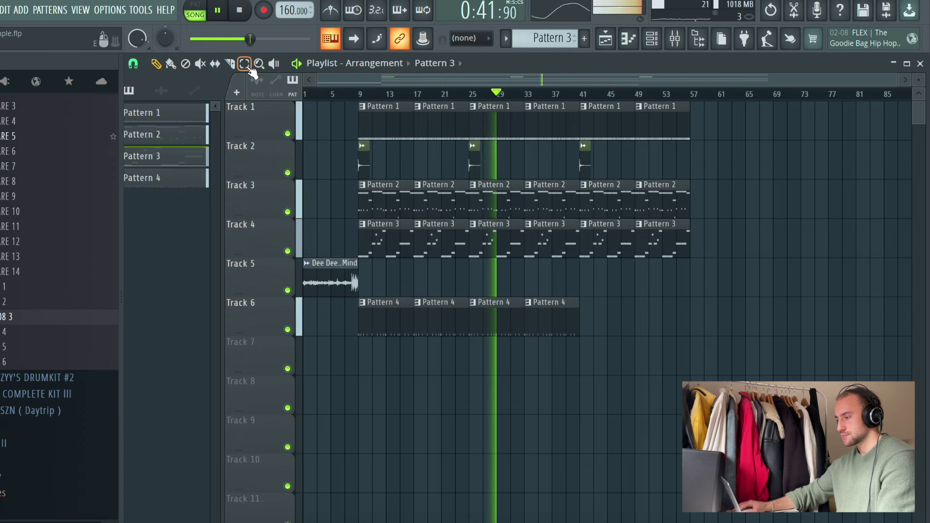
drag(705, 113, 367, 364)
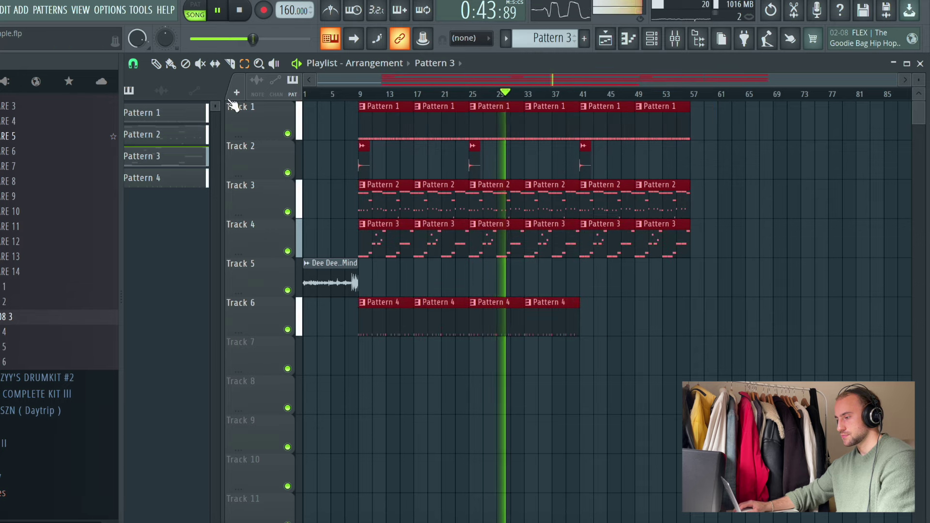
click(155, 64)
key(ctrl+b)
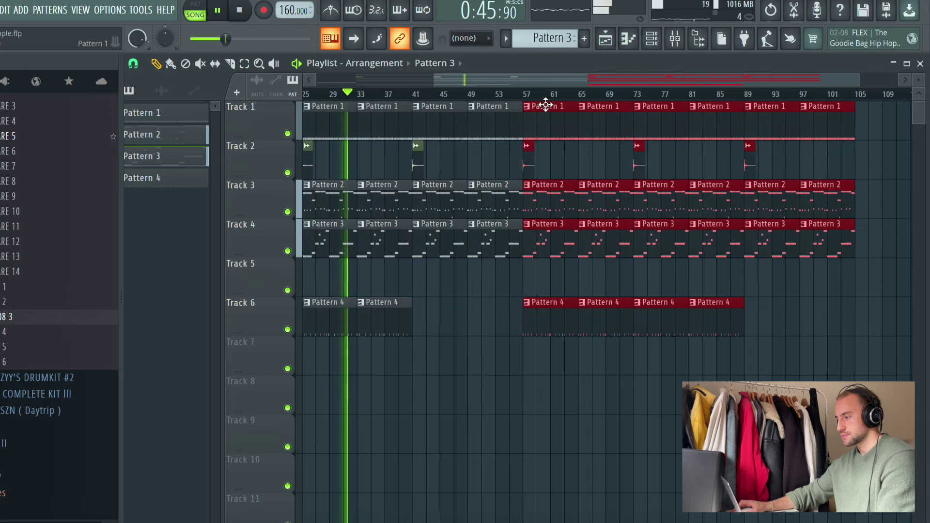
Step: Place a copy of the intro audio clip on Track 5 at the end of the arrangement, around bar 104
scroll(528, 95, up, 3)
scroll(528, 96, down, 5)
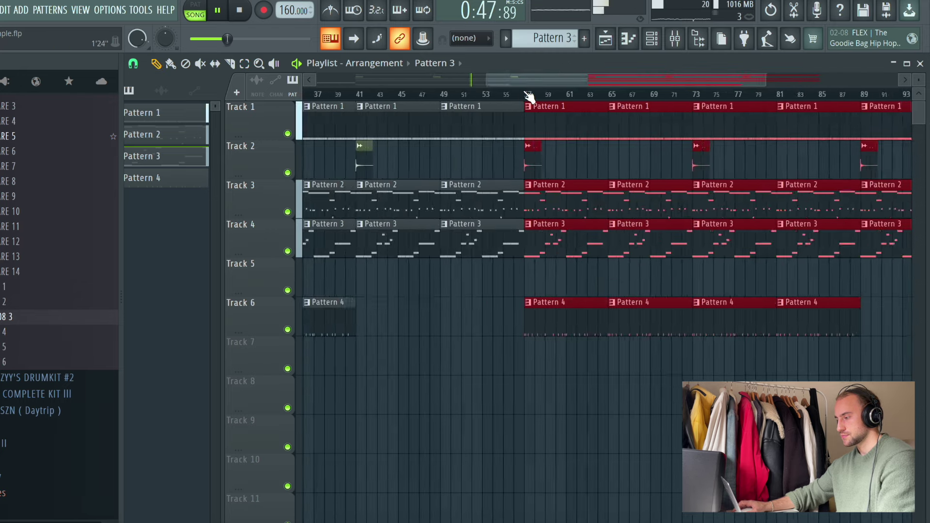
click(337, 284)
click(825, 282)
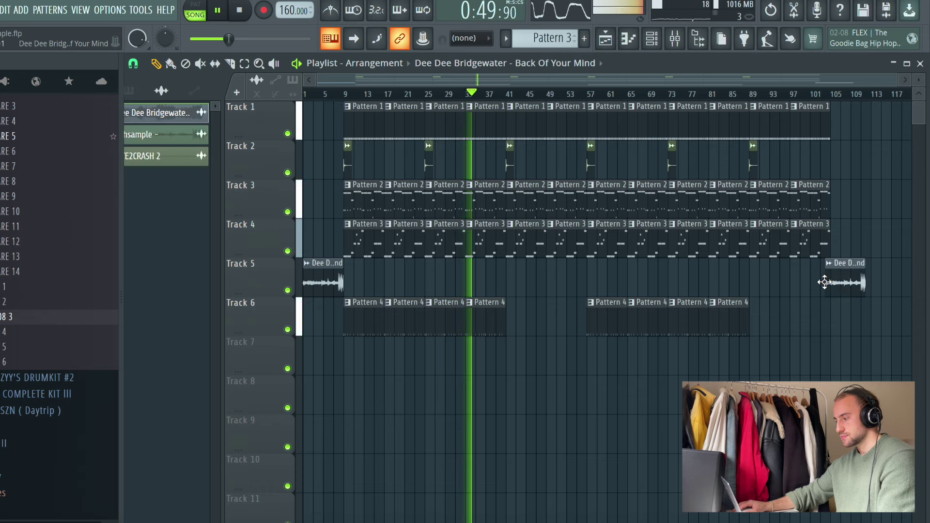
Step: Show the mixer and load the Master preset from the ESSENTIALS II kit onto the Master track
key(F9)
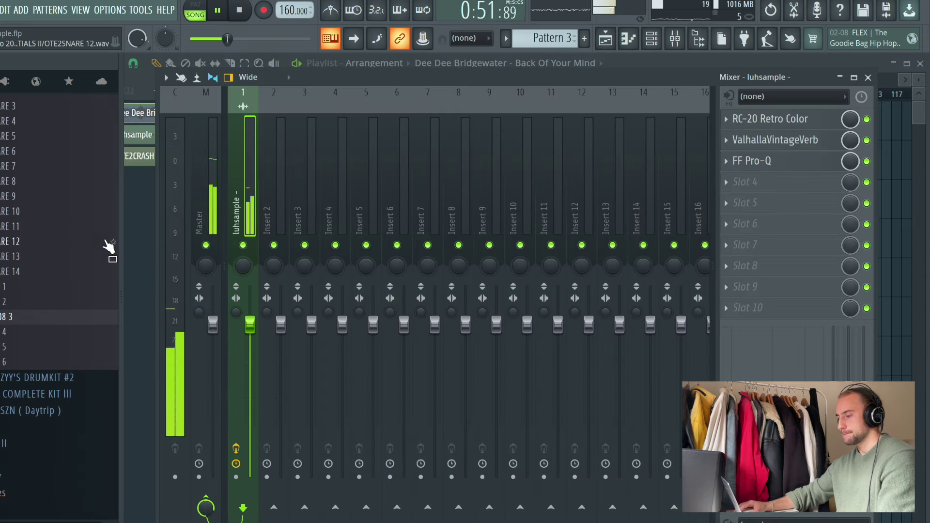
scroll(79, 237, up, 6)
scroll(63, 238, up, 10)
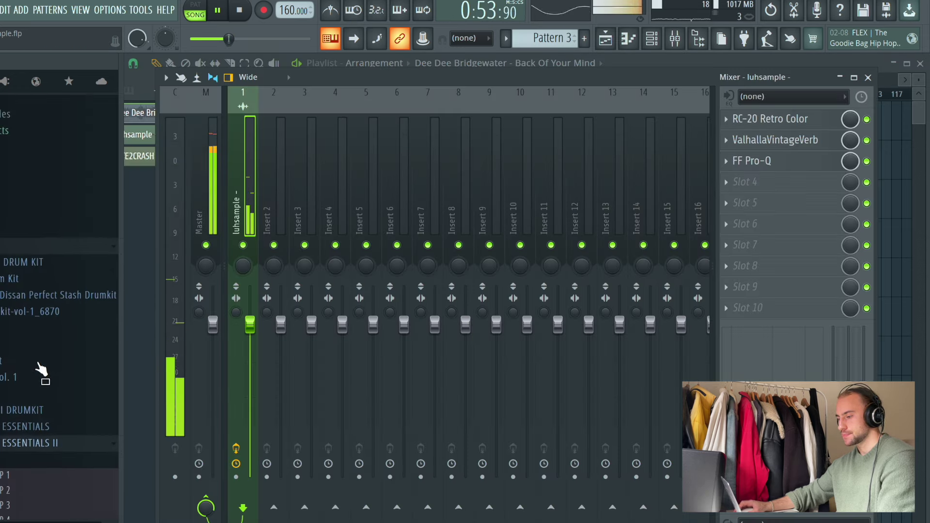
drag(24, 419, 207, 170)
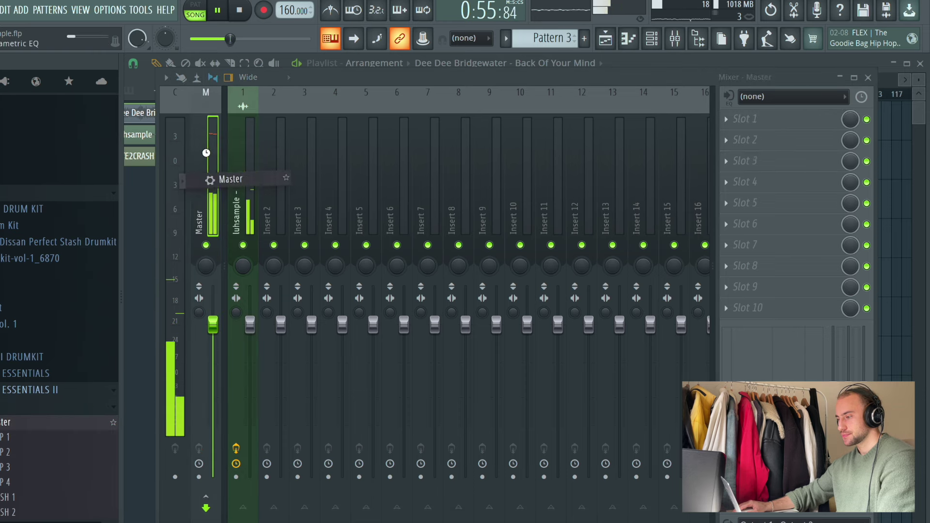
Step: View the Master track's Fruity parametric EQ, then slightly lower the volume of the luhsample mixer track
click(796, 162)
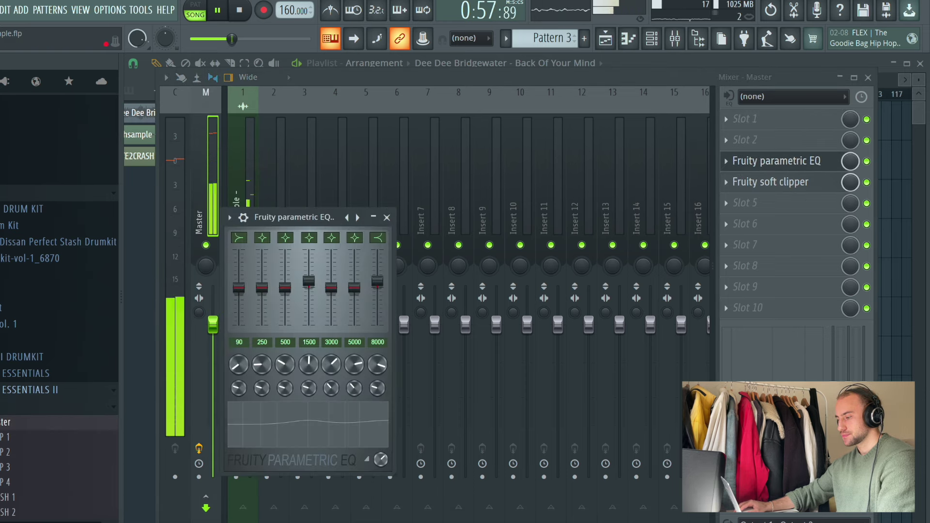
click(237, 139)
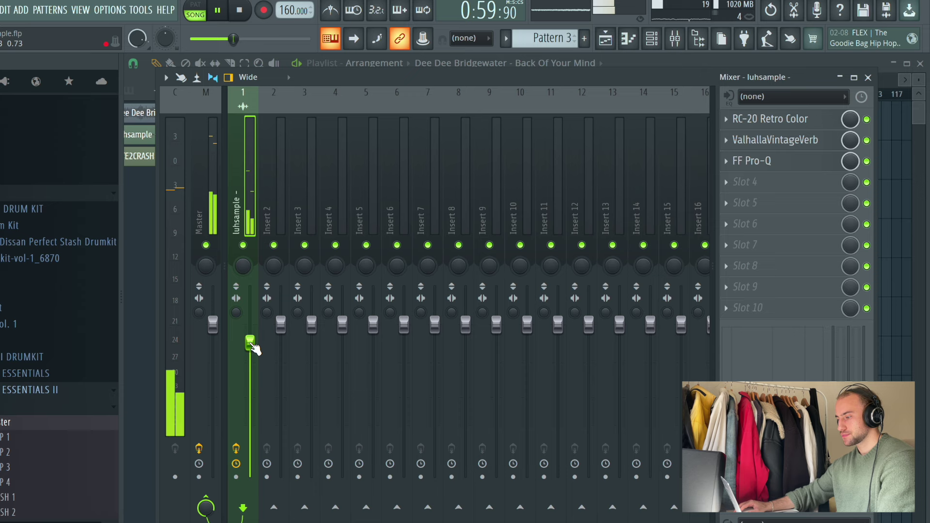
Step: Route the drum and 808 channels from OTE2HIHAT 11 to OTE2808 3, except OTESNARE 5, to mixer tracks starting at Insert 2
click(653, 38)
scroll(573, 42, down, 2)
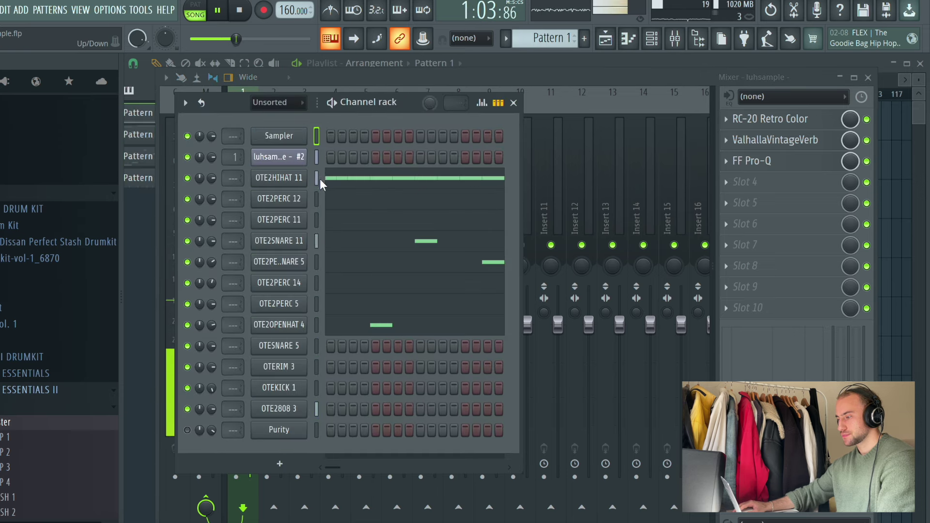
click(606, 203)
click(288, 216)
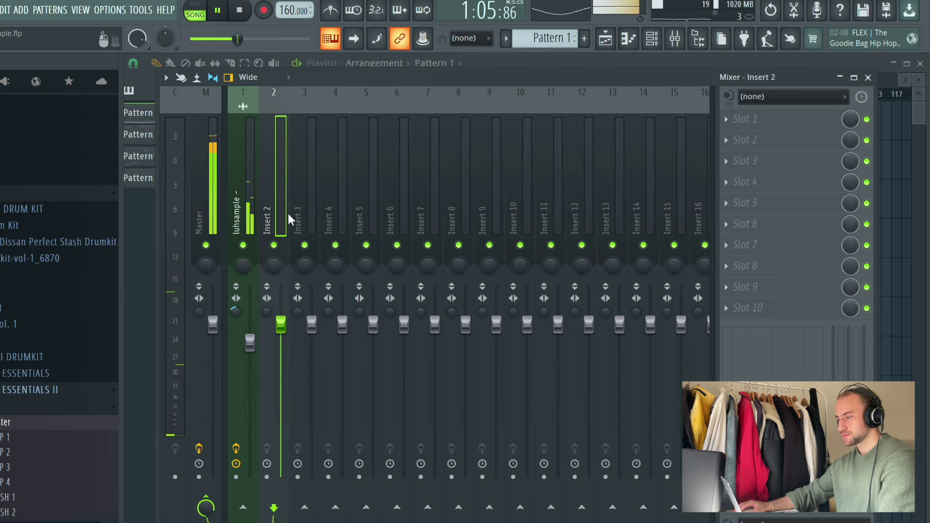
right_click(290, 215)
mouse_move(400, 262)
click(485, 272)
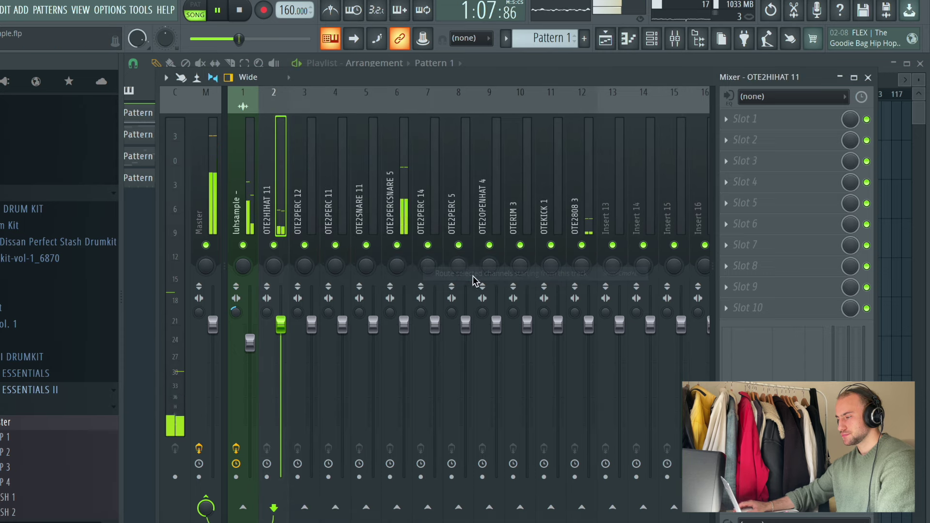
click(654, 42)
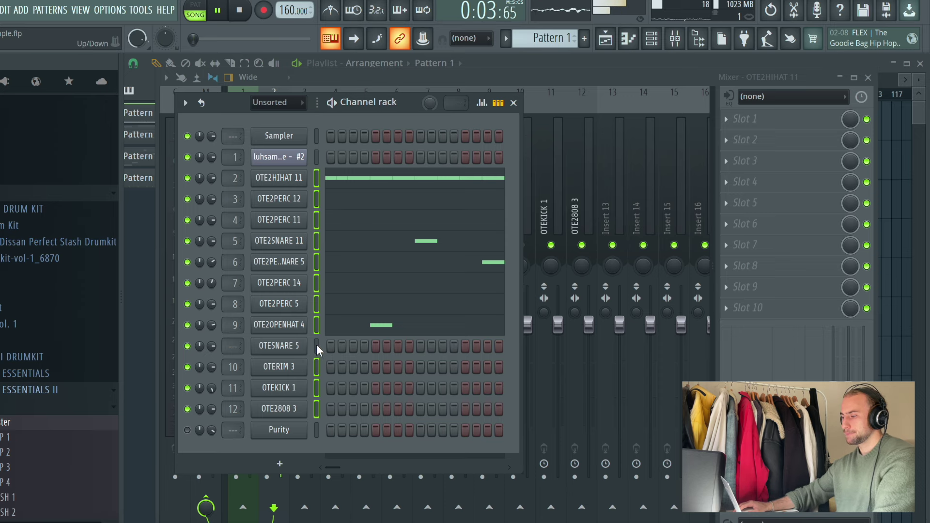
Step: Route the OTESNARE 5 channel to mixer track Insert 13 and stop playback
click(557, 181)
click(600, 199)
right_click(600, 199)
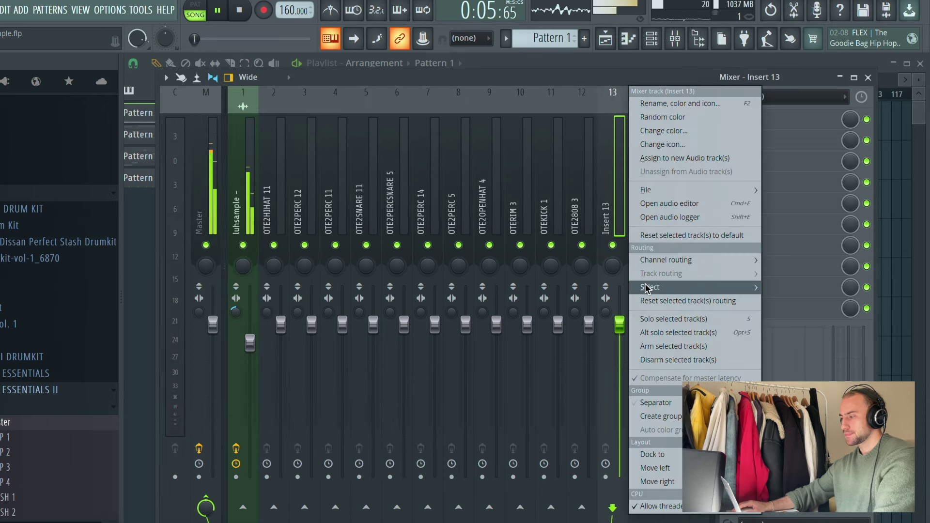
mouse_move(665, 257)
click(579, 262)
key(space)
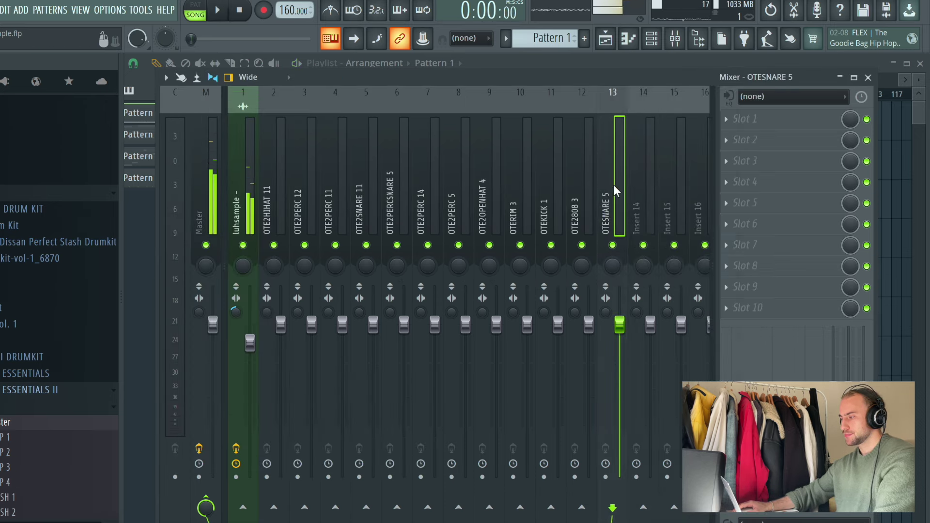
Step: Play the arrangement from bar 9 and slightly lower the volume of the luhsample mixer track
click(612, 65)
click(355, 90)
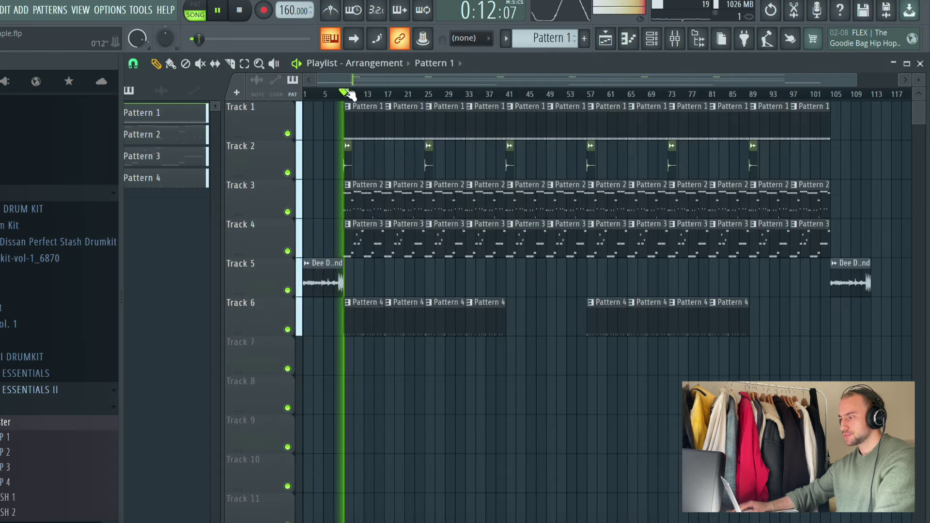
click(672, 35)
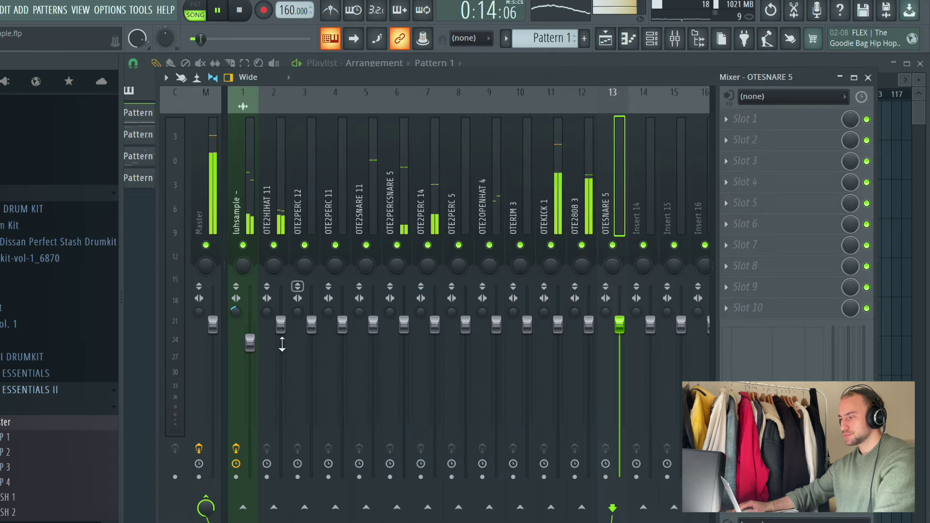
drag(249, 342, 249, 350)
Step: Add FF Pro-Q to Master slot 2 with a low shelf of -0.76 dB near 25 Hz and a high shelf of +0.76 dB near 10.6 kHz
click(216, 130)
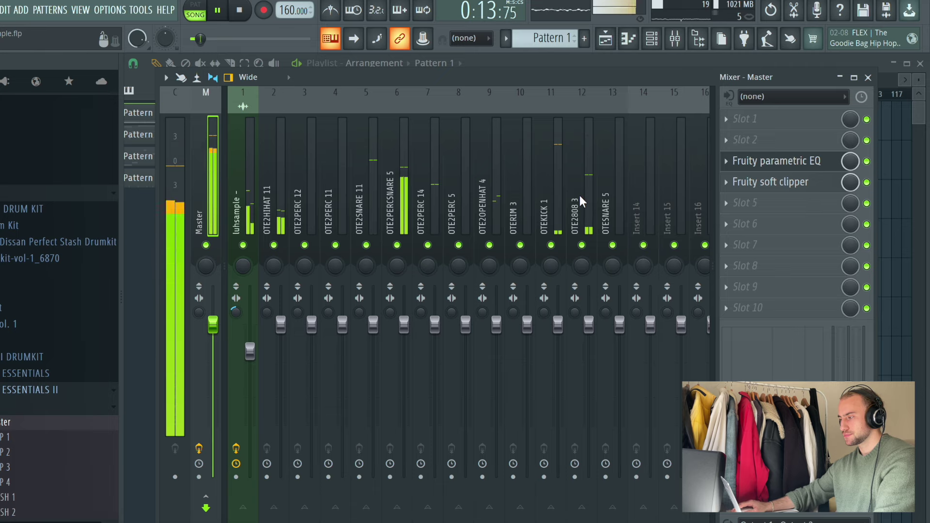
click(755, 140)
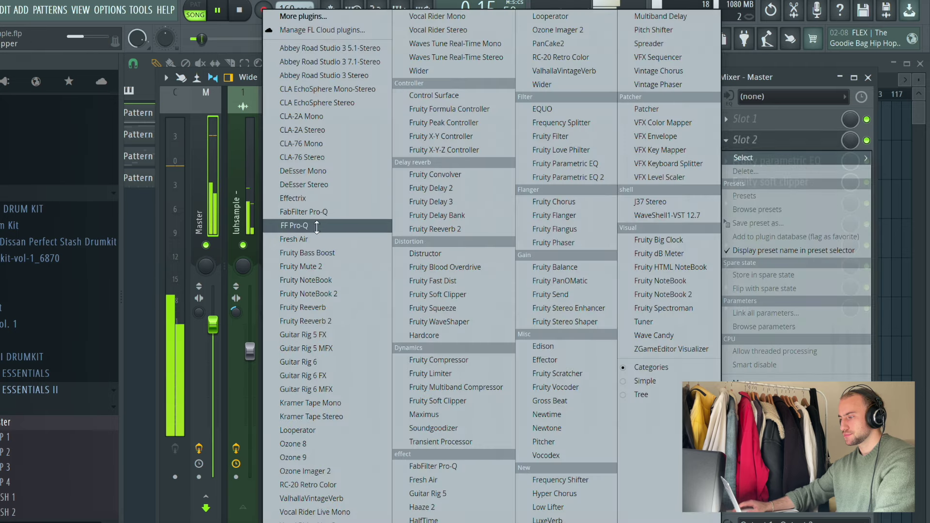
click(316, 222)
drag(36, 212, 47, 214)
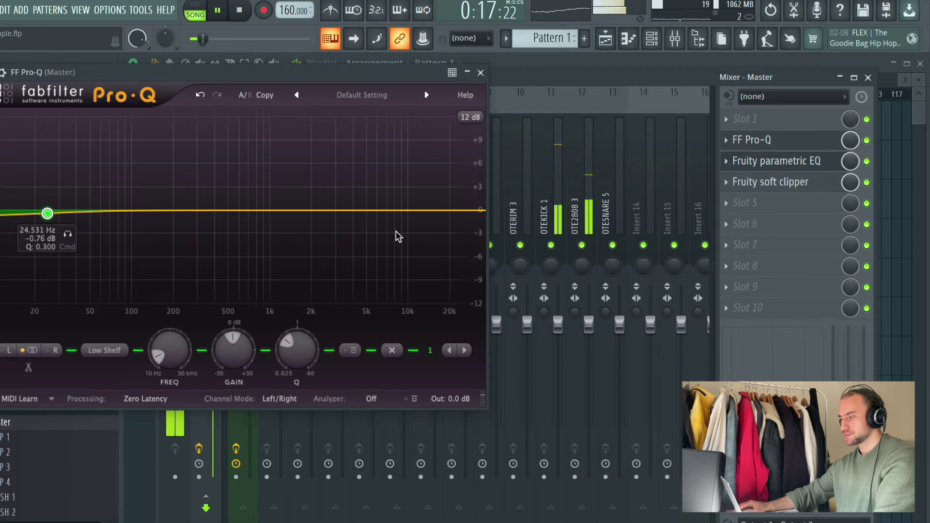
click(411, 202)
drag(412, 210, 411, 207)
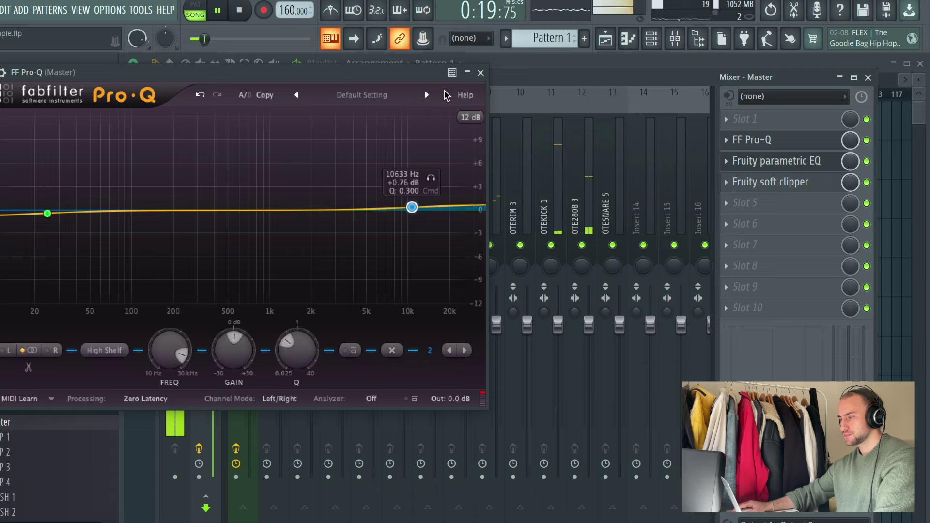
click(481, 73)
click(741, 121)
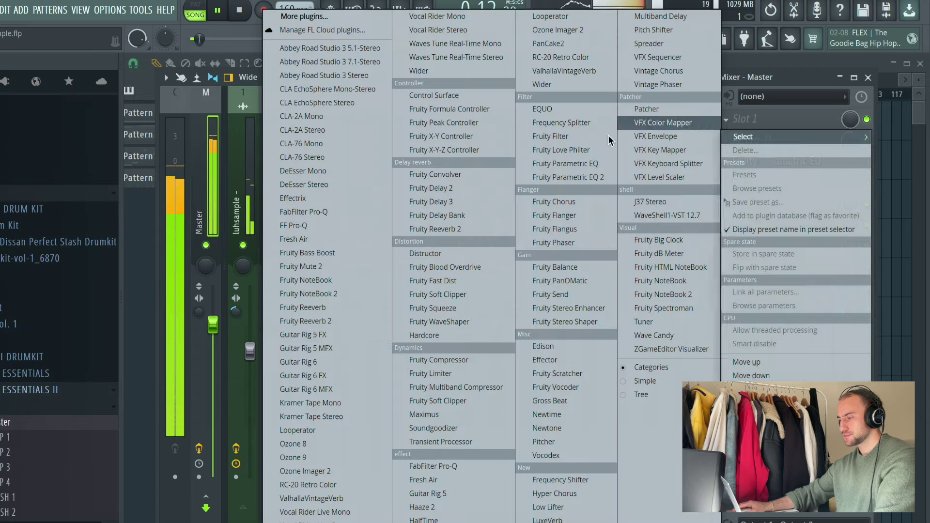
click(336, 222)
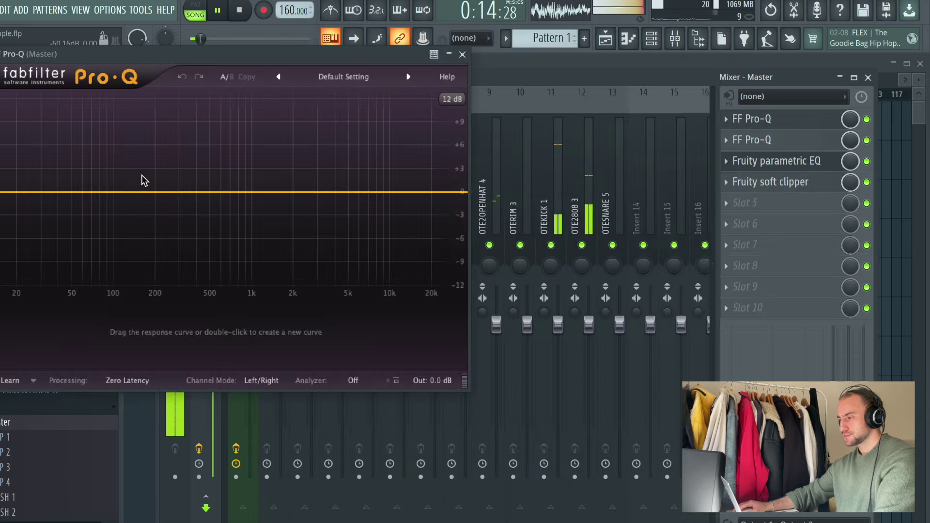
click(731, 121)
click(743, 149)
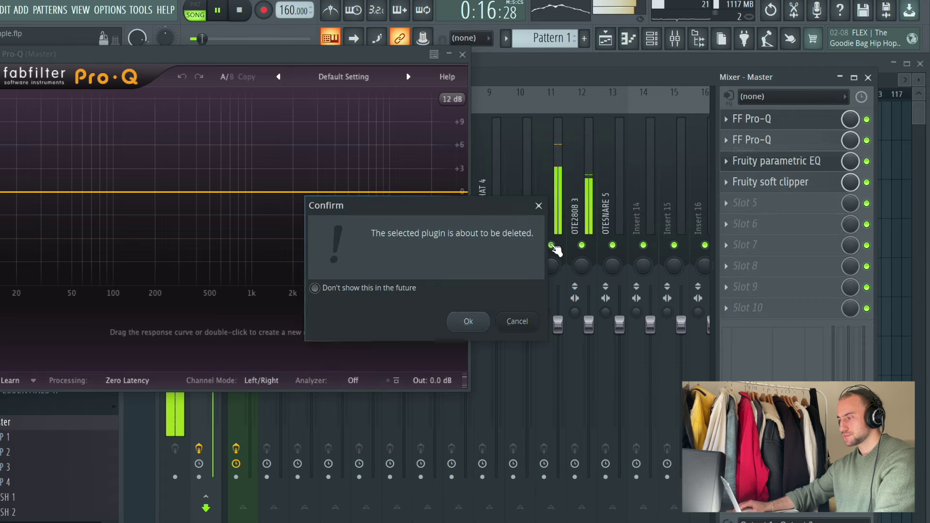
click(468, 321)
Step: Load Fruity Mute 2 into slot 1 of the Master track and create an automation clip for its mix level
click(741, 119)
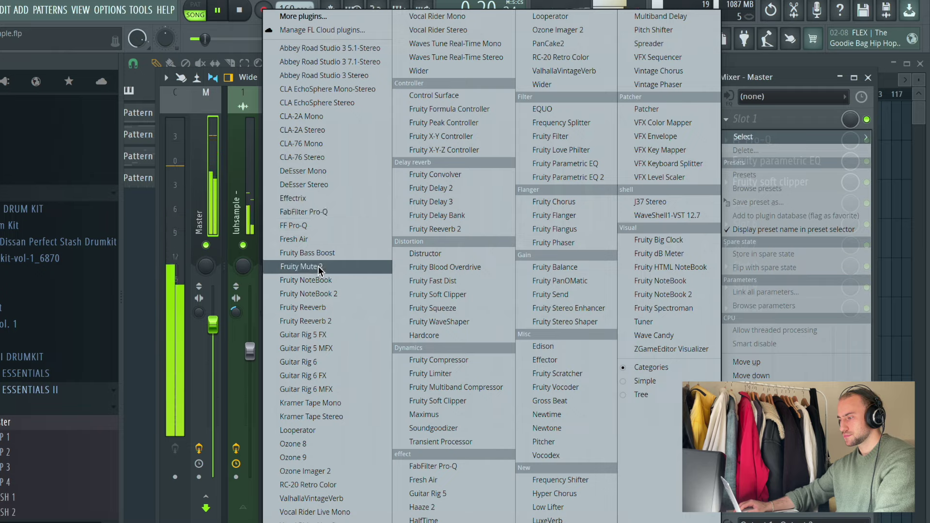
click(301, 266)
right_click(849, 118)
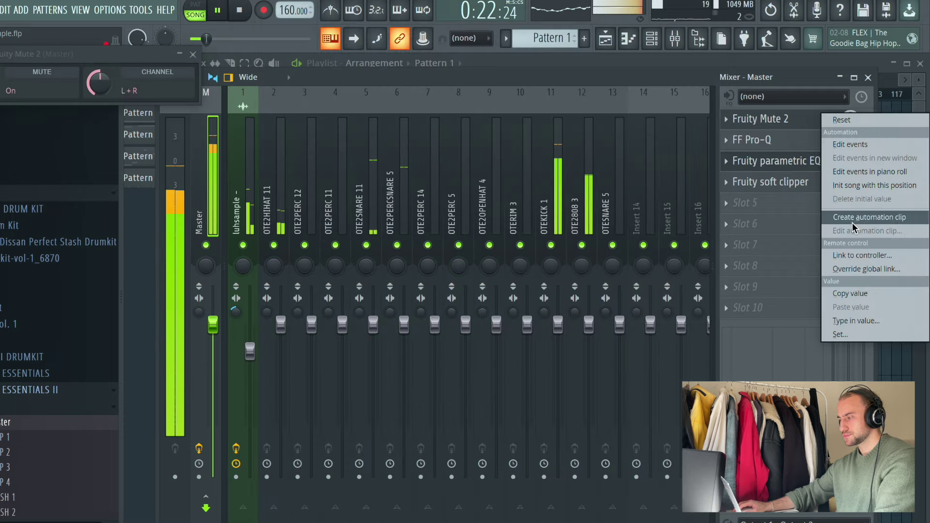
click(853, 215)
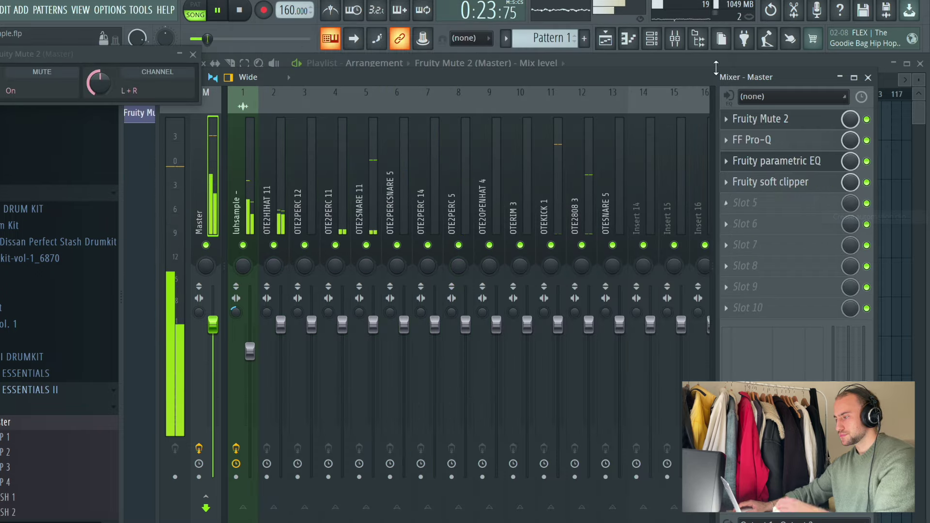
Step: In the playlist, shape the start of the Track 7 mix level automation as a curved drop to zero at about bar 5
click(605, 39)
drag(473, 342, 266, 339)
drag(340, 374, 323, 382)
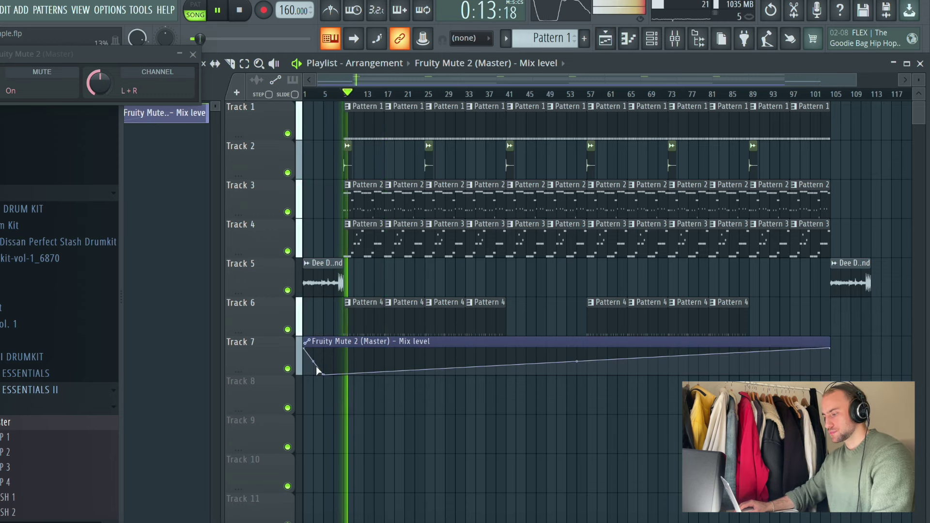
double_click(320, 386)
click(442, 408)
right_click(441, 384)
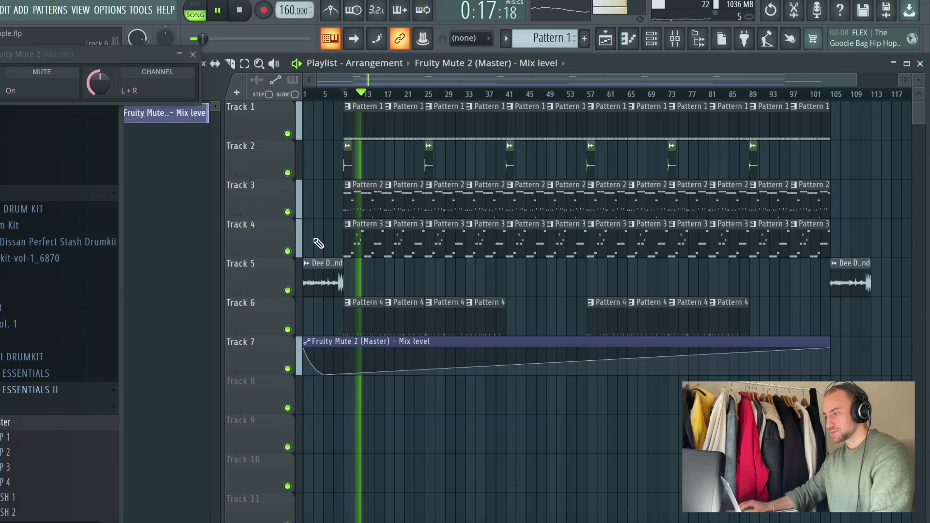
key(space)
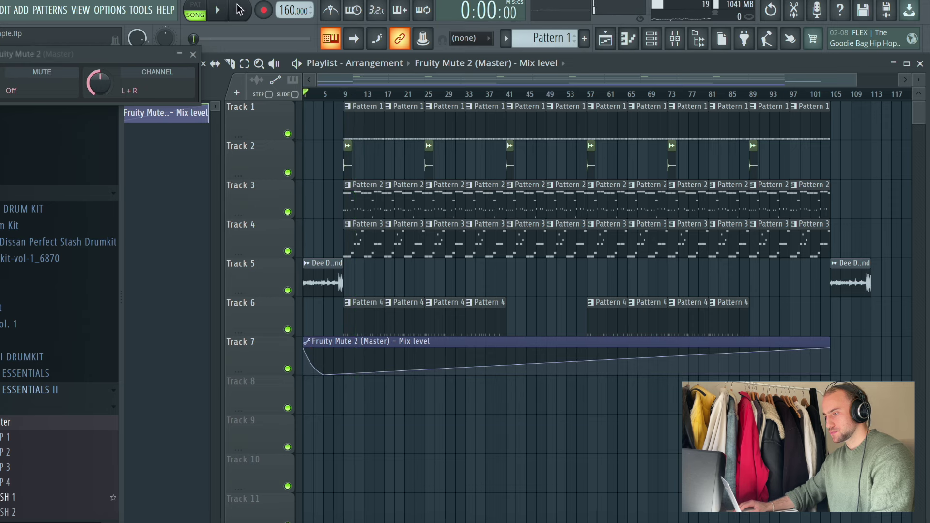
Step: Extend the mix level automation clip to the end of the outro clip and add a curved rise over its last few bars
drag(829, 340, 865, 341)
click(853, 376)
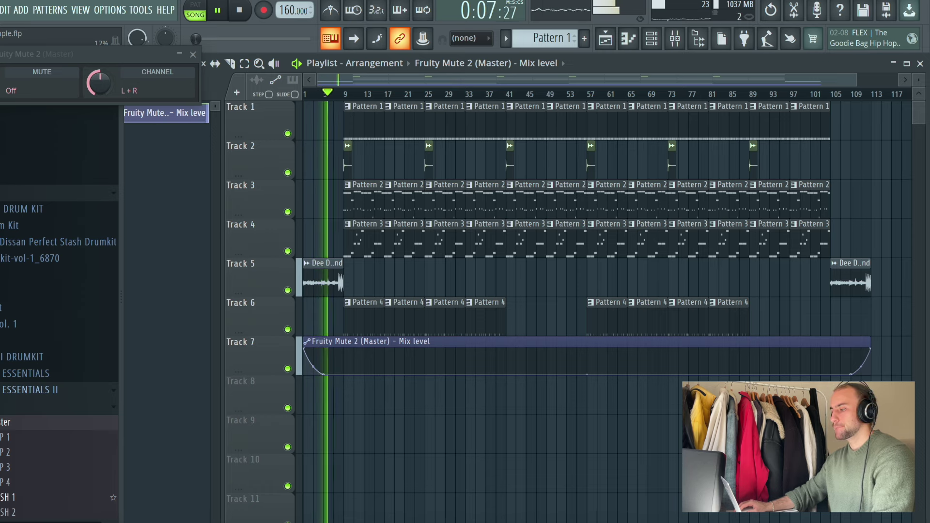
click(675, 38)
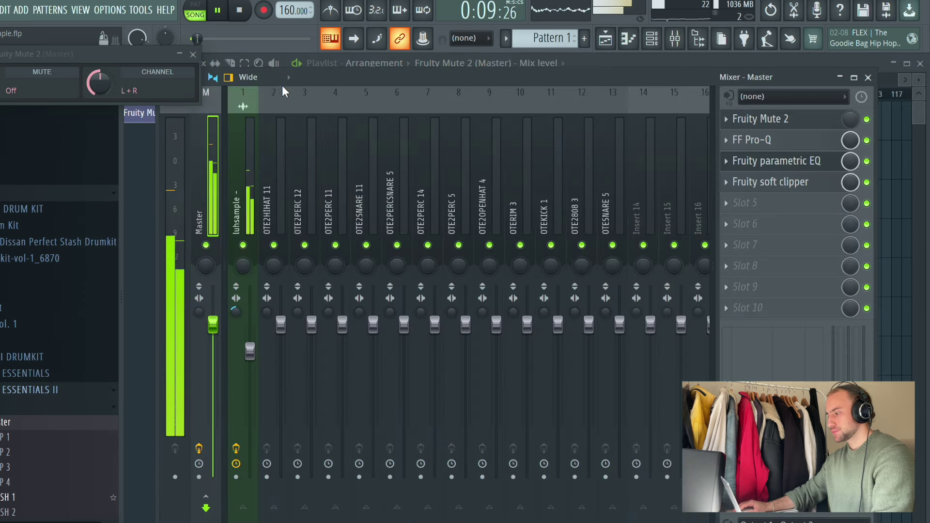
Step: Open the OTE2HIHAT 11 piano roll with note panning in the control lane and close the Fruity Mute 2 window
click(606, 40)
click(654, 40)
scroll(566, 41, down, 3)
scroll(561, 38, up, 3)
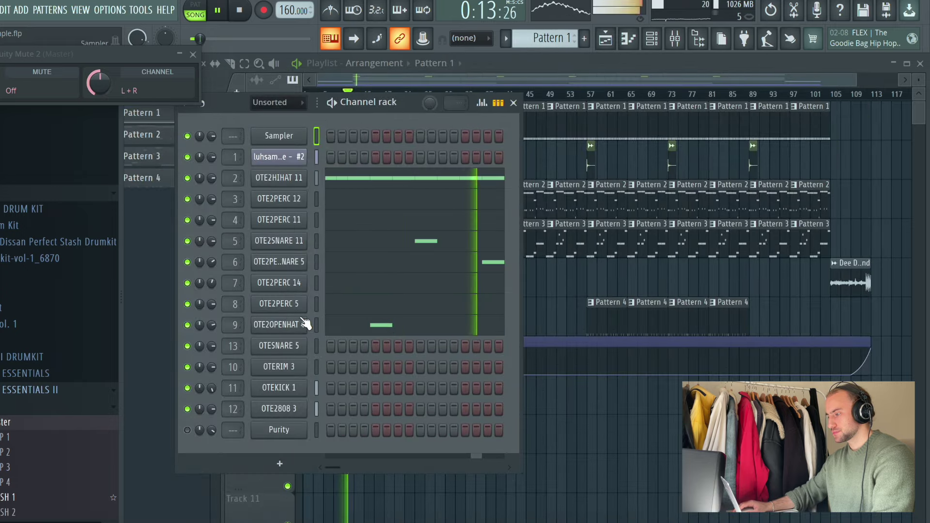
click(371, 187)
click(160, 391)
click(173, 415)
click(193, 54)
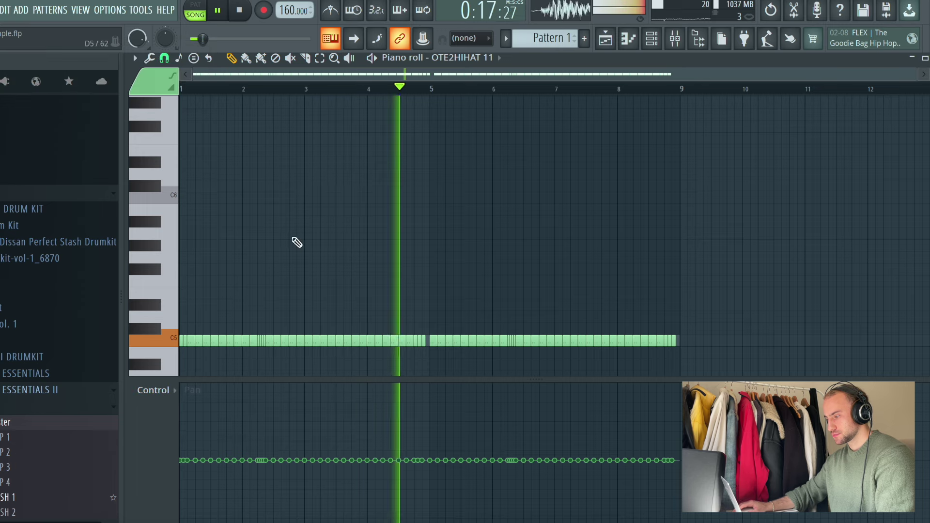
Step: Enlarge the control lane, then pan the bar 2 hi-hat roll 50% right and the roll at the end of bar 4 50% left
scroll(266, 90, up, 3)
scroll(283, 82, down, 1)
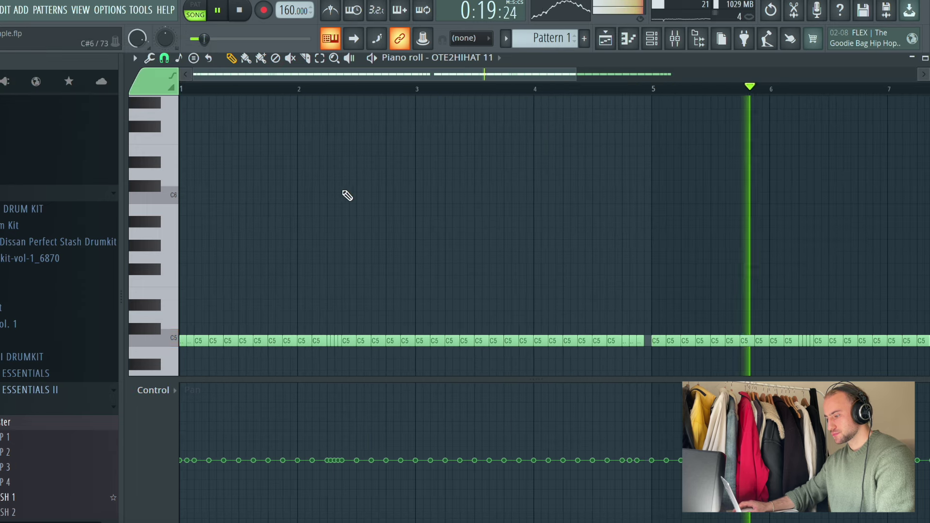
scroll(345, 195, down, 2)
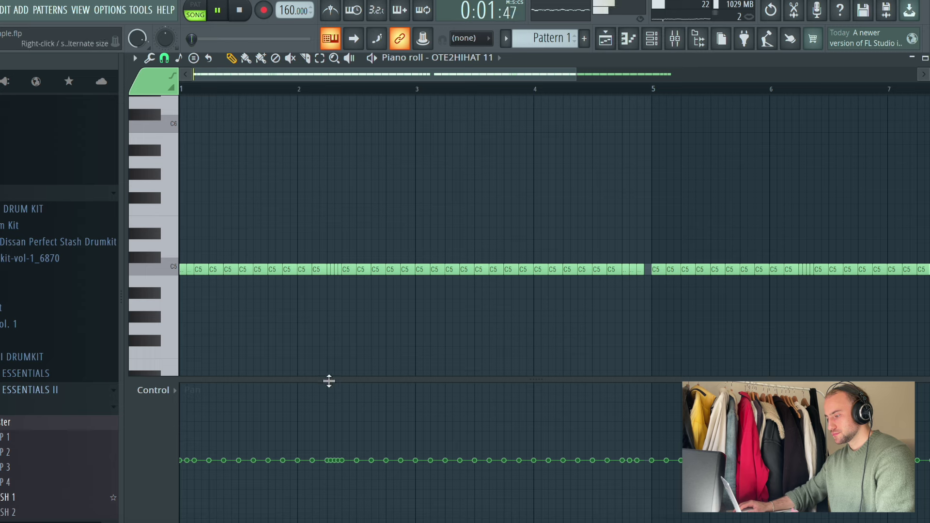
drag(328, 380, 337, 198)
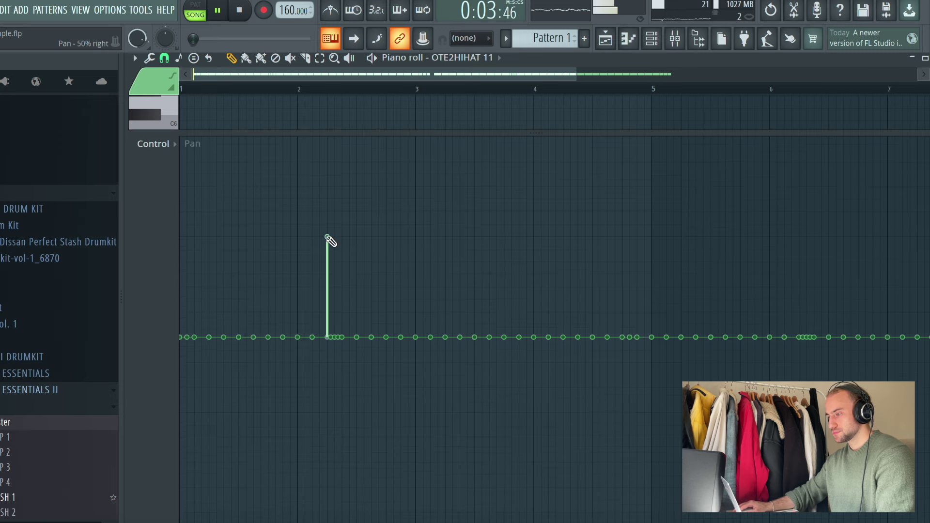
click(341, 237)
click(623, 435)
drag(623, 434, 623, 438)
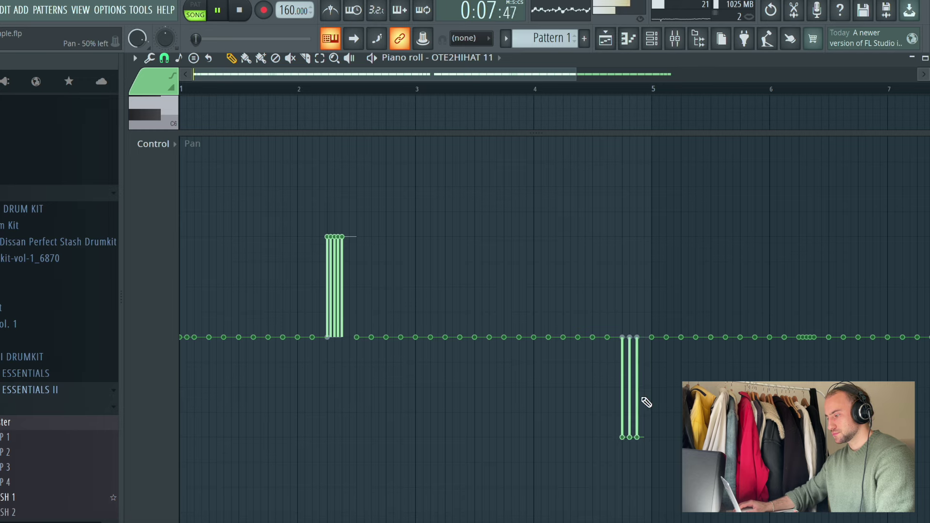
Step: Pan the hi-hat roll in bar 6 50% left and the roll at the end of bar 8 50% right
drag(536, 77, 759, 99)
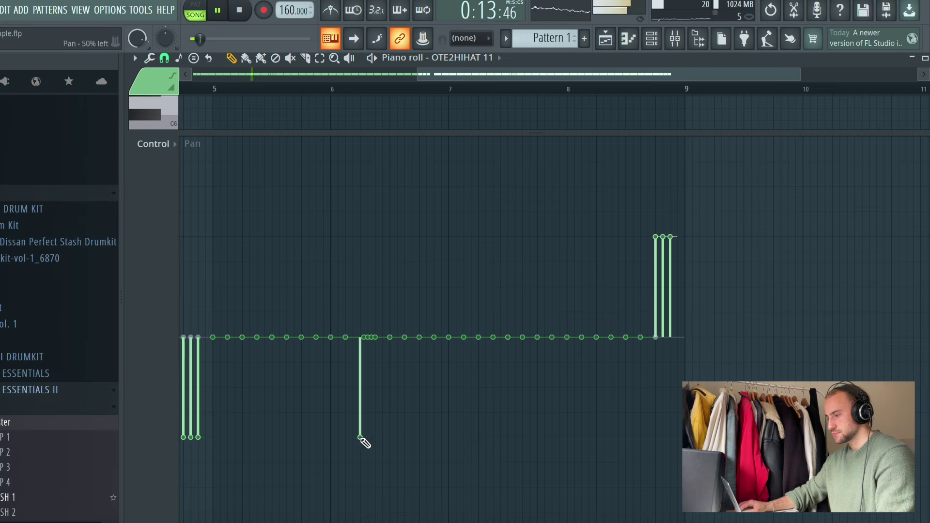
drag(362, 440, 390, 442)
click(394, 339)
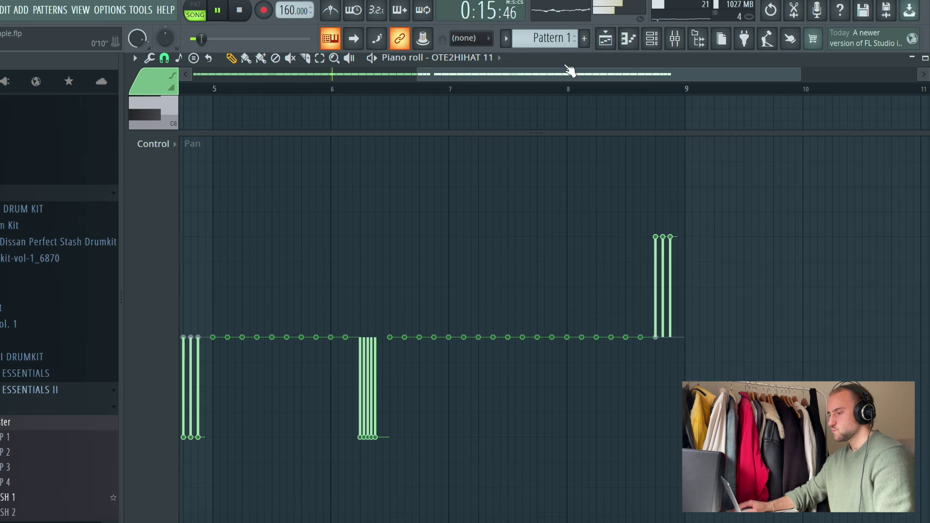
Step: Pan the OTE2PERC 12 note in bar 2 and the OTE2PERC 11 note at the end of bar 8 about 50% left
click(604, 39)
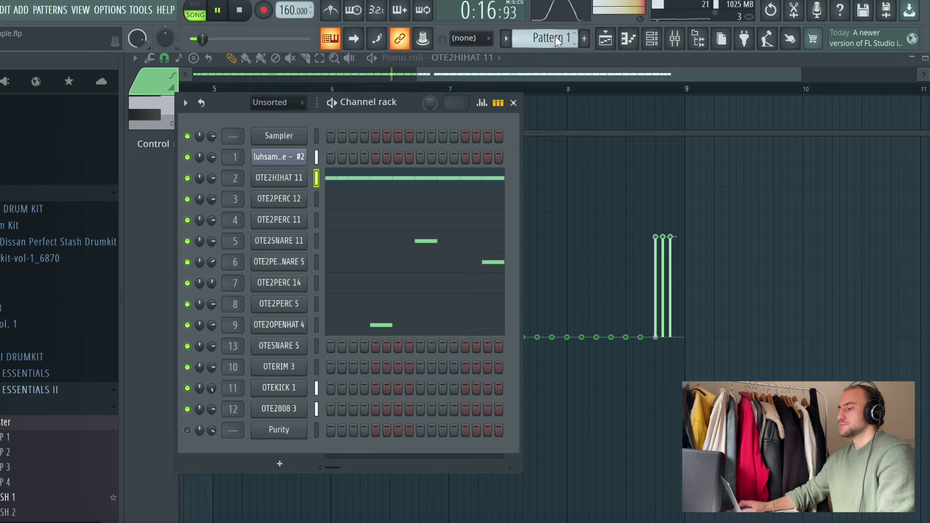
click(419, 206)
drag(310, 339, 312, 444)
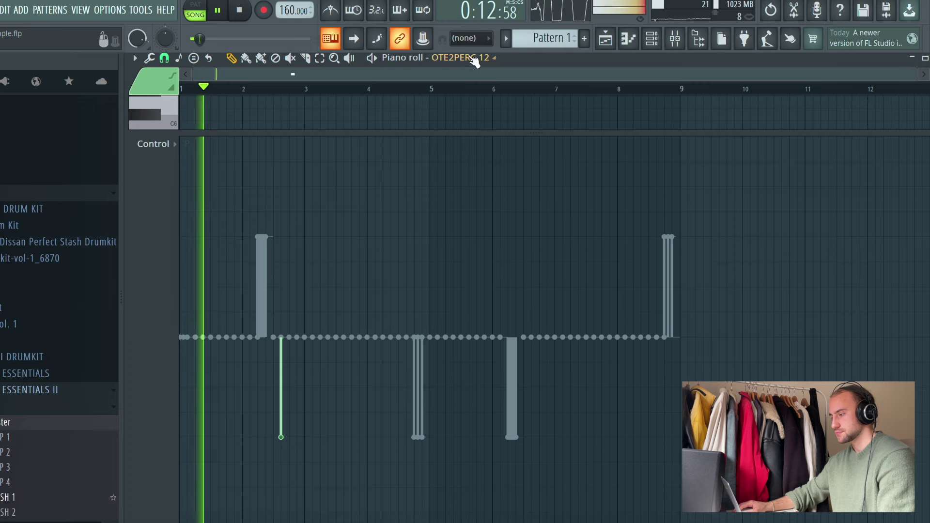
click(475, 58)
click(499, 334)
click(675, 442)
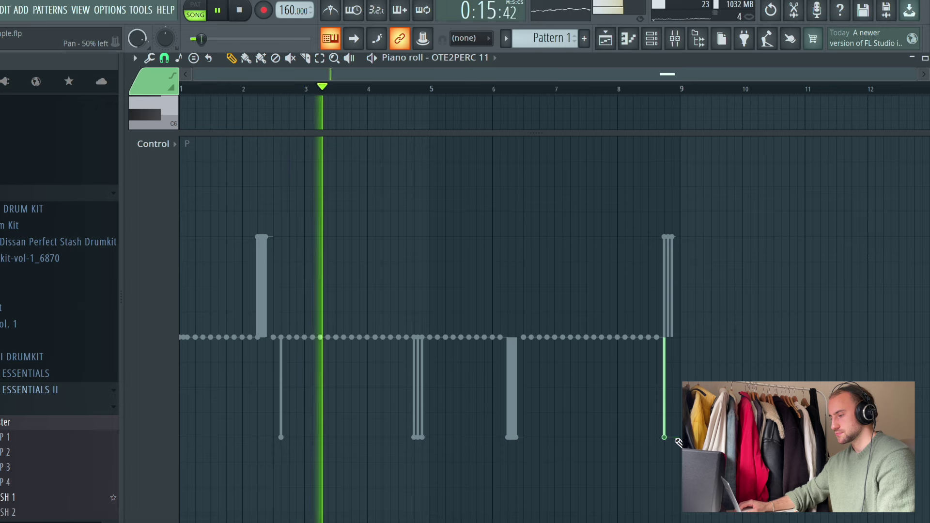
Step: Pan the OTE2OPENHAT 4 note in bar 1 about 50% left and the one in bar 5 about 50% right, auditioning the result
click(458, 58)
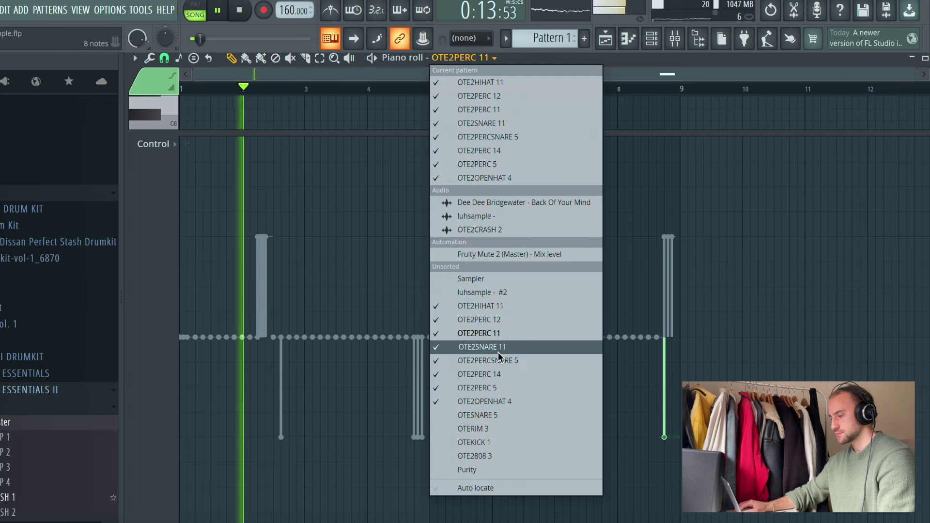
click(501, 407)
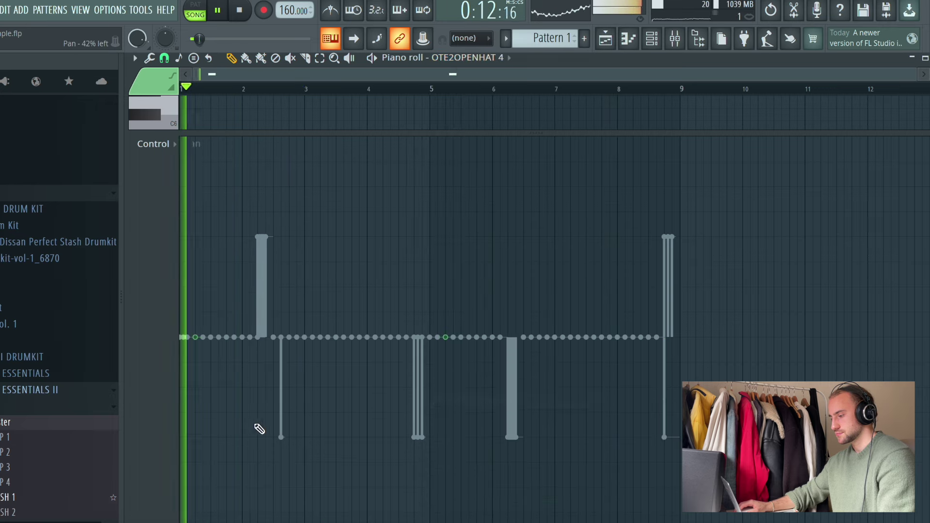
click(219, 432)
drag(219, 433, 217, 442)
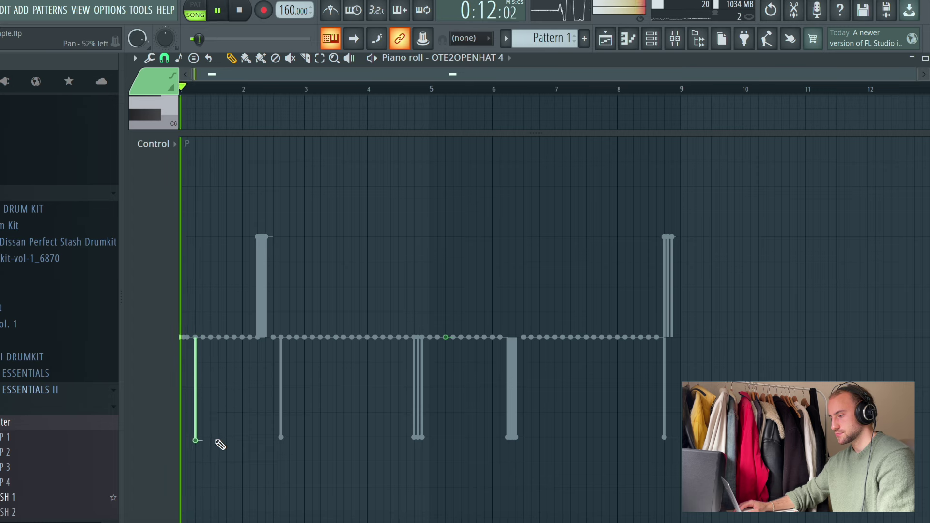
key(space)
key(space)
drag(480, 215, 471, 238)
key(space)
key(space)
Step: Pan the OTE2PERC 14 note in bar 2 about 50% left and audition it
click(507, 58)
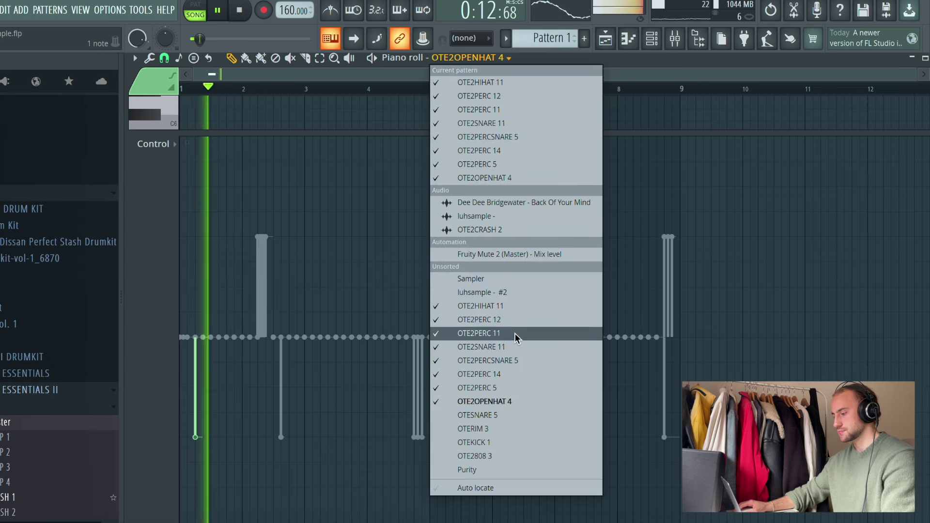
click(511, 375)
click(261, 437)
key(space)
key(space)
Step: Pan the OTE2PERCSNARE 5 note at the end of bar 1 about 50% left and the one early in bar 2 about 50% right
click(508, 58)
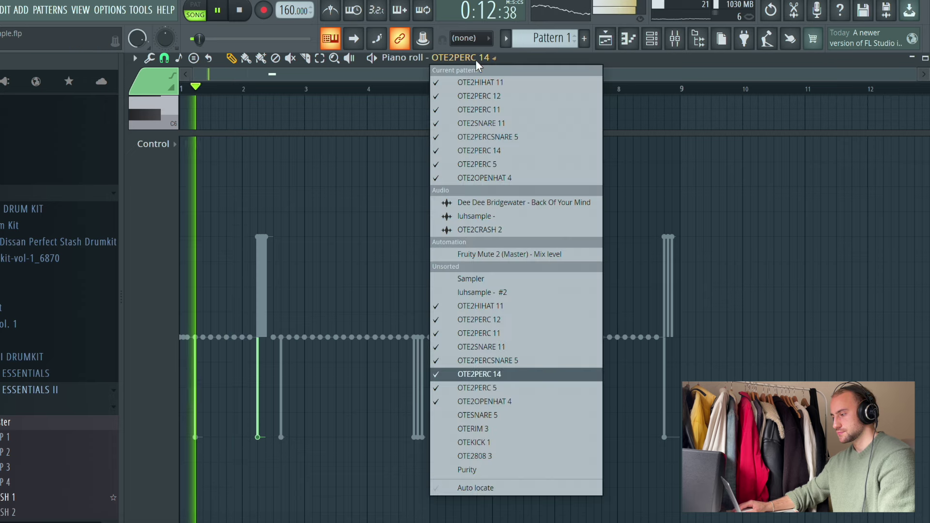
click(513, 415)
key(space)
key(space)
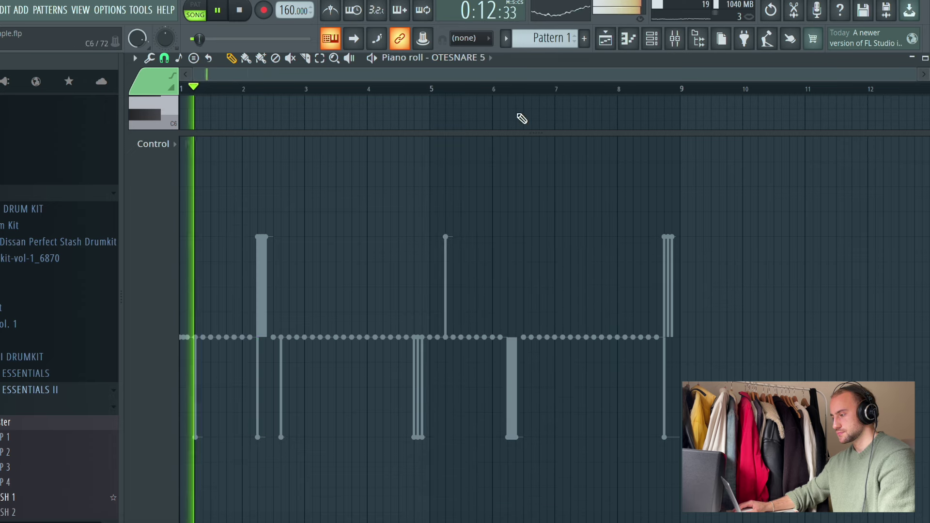
click(486, 58)
click(520, 368)
key(space)
key(space)
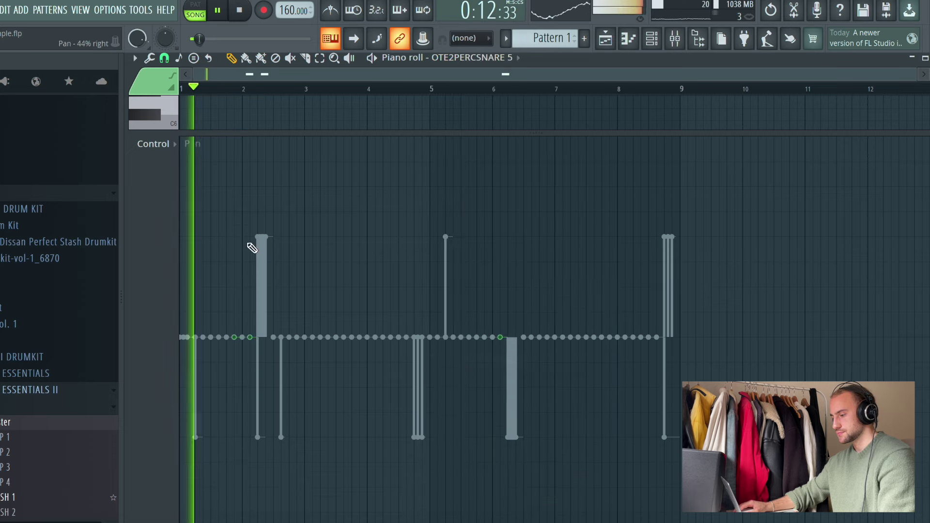
click(235, 436)
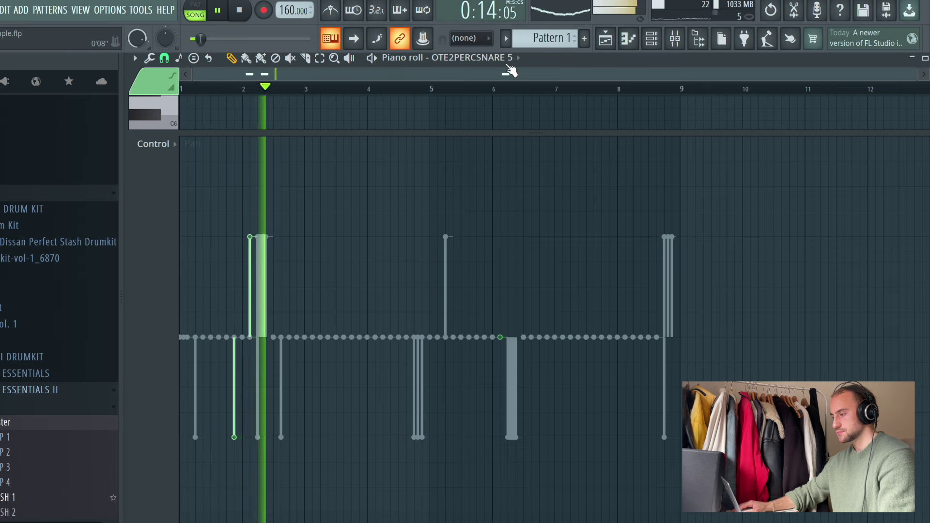
Step: Pan the OTE2PERC 5 note early in bar 4 about 50% left and the three-note roll at the bar's end about 50% right
click(484, 58)
click(532, 388)
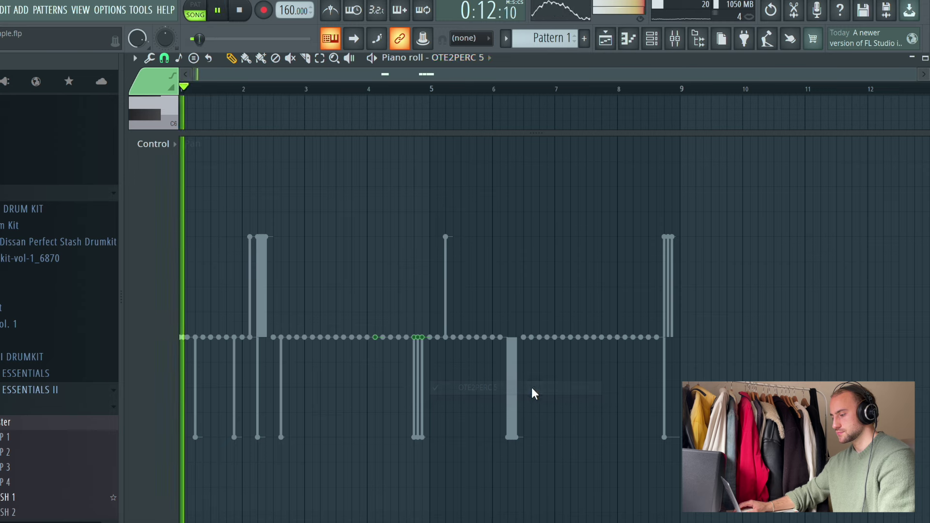
click(386, 437)
click(417, 244)
Step: Review the note panning of OTE2OPENHAT 4, OTE2PERC 11, OTE2SNARE 11, OTE2PERC 14 and OTE2PERC 5 during playback
click(481, 58)
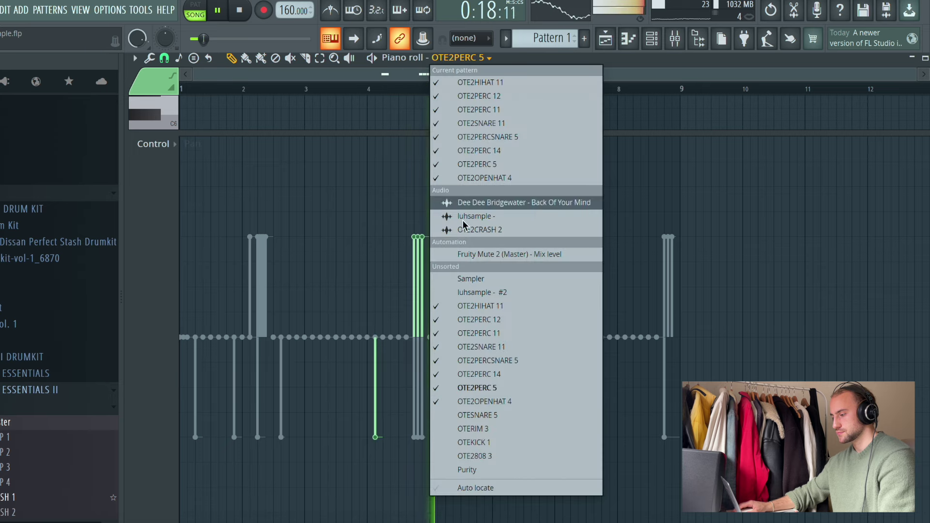
click(498, 406)
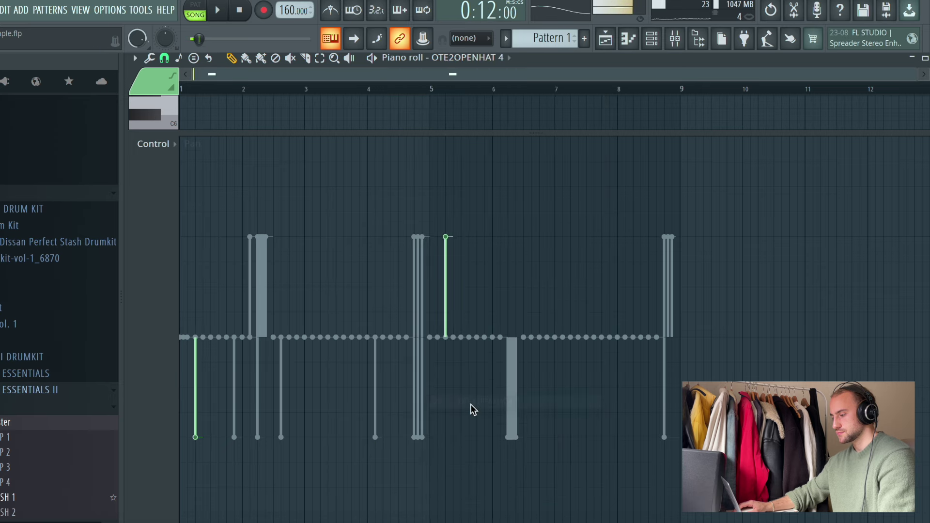
click(515, 58)
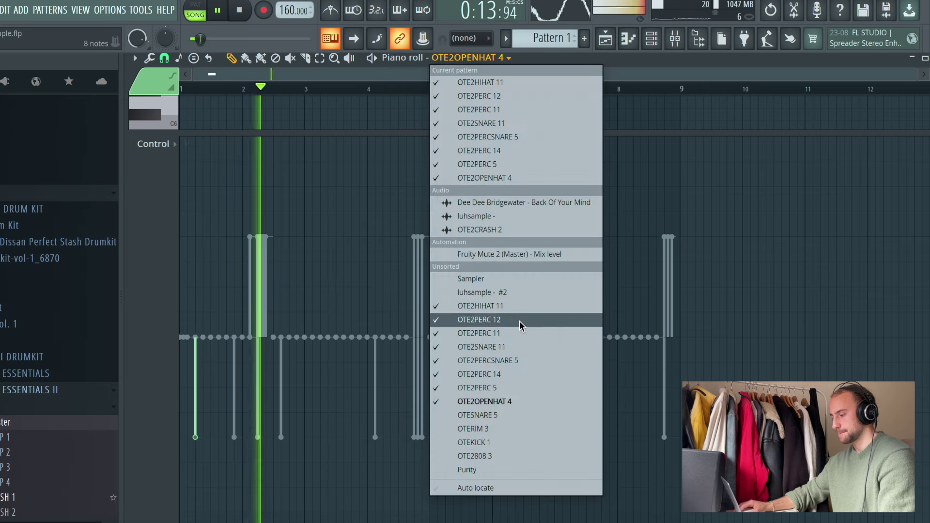
click(515, 342)
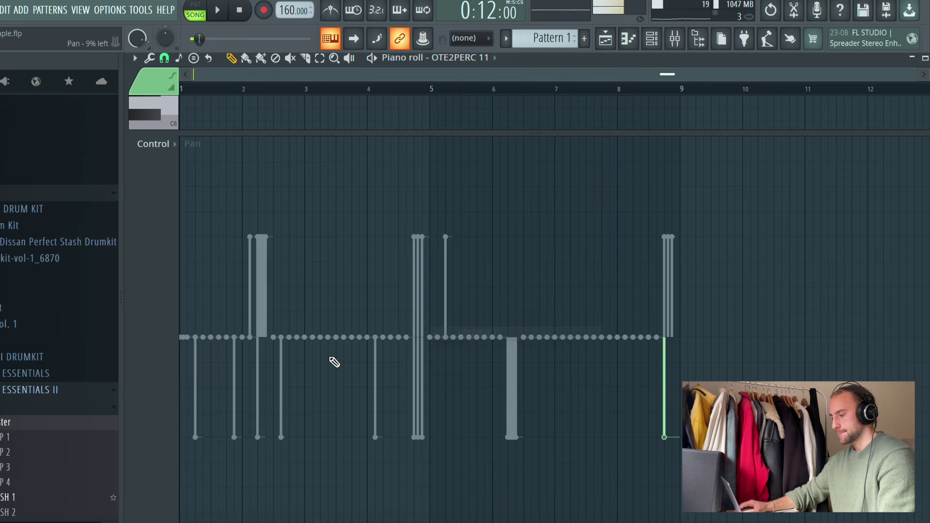
click(494, 57)
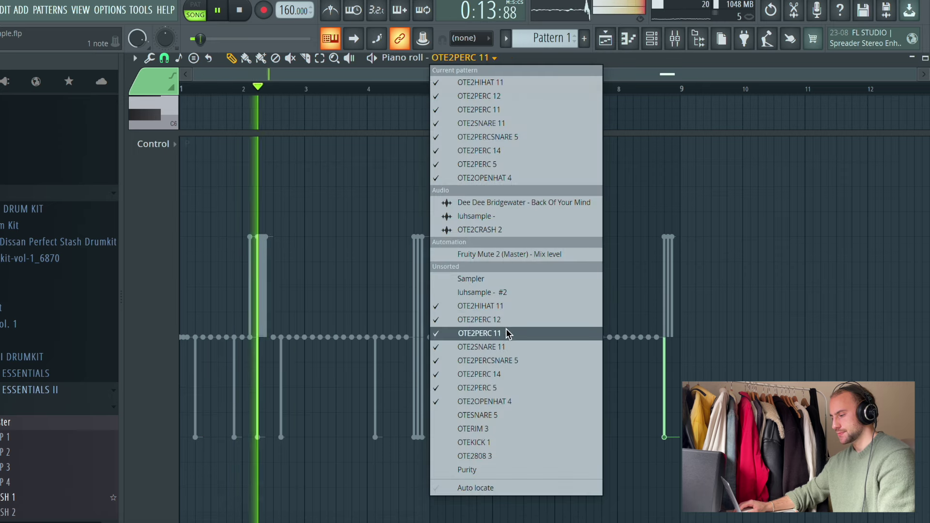
click(506, 346)
key(space)
key(space)
click(494, 58)
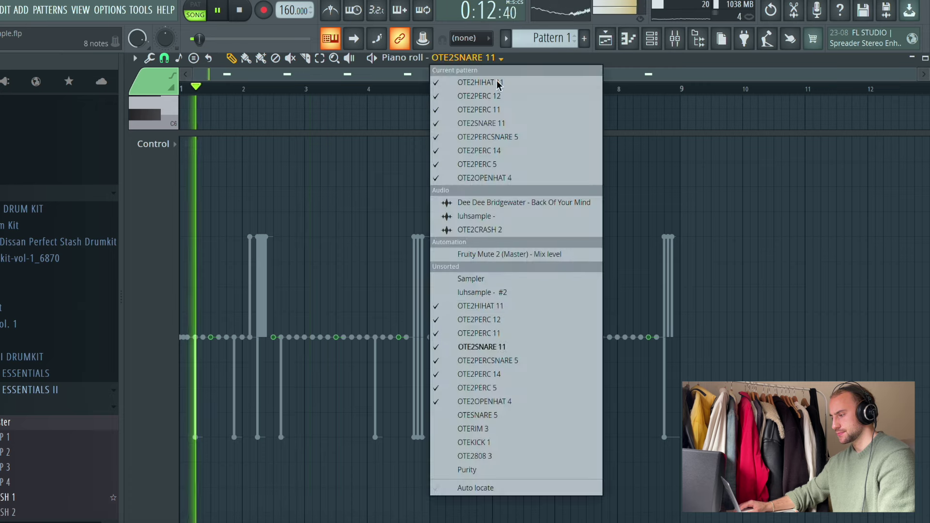
click(503, 377)
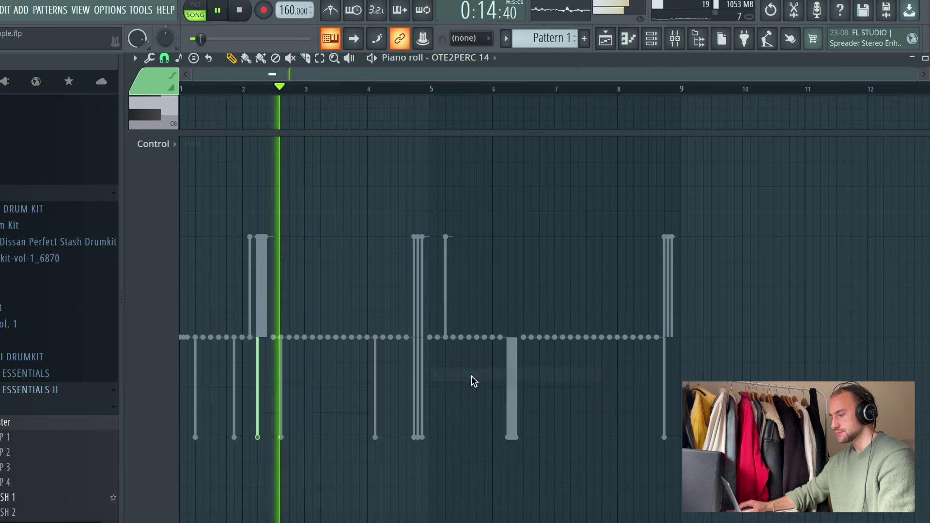
click(494, 58)
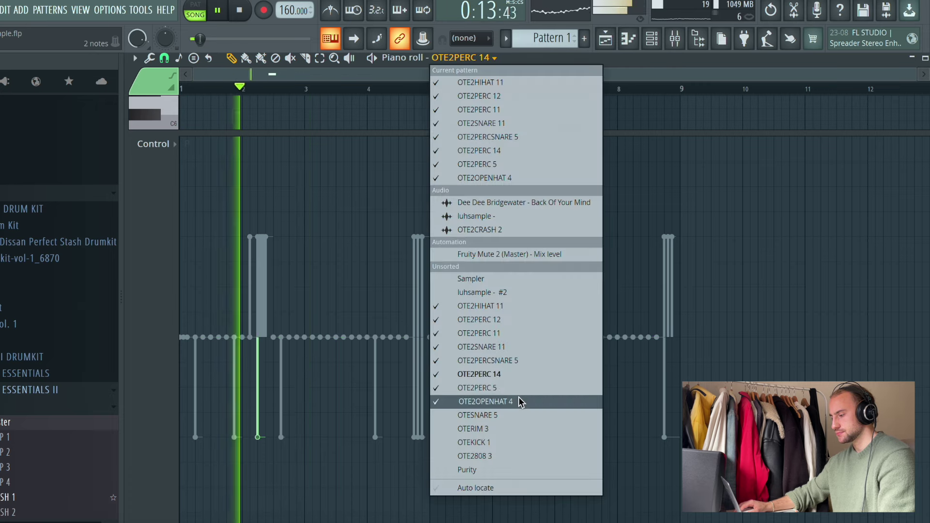
click(518, 388)
Step: Pan the OTE2PERC 12 note in bar 2 about 50% right
click(450, 59)
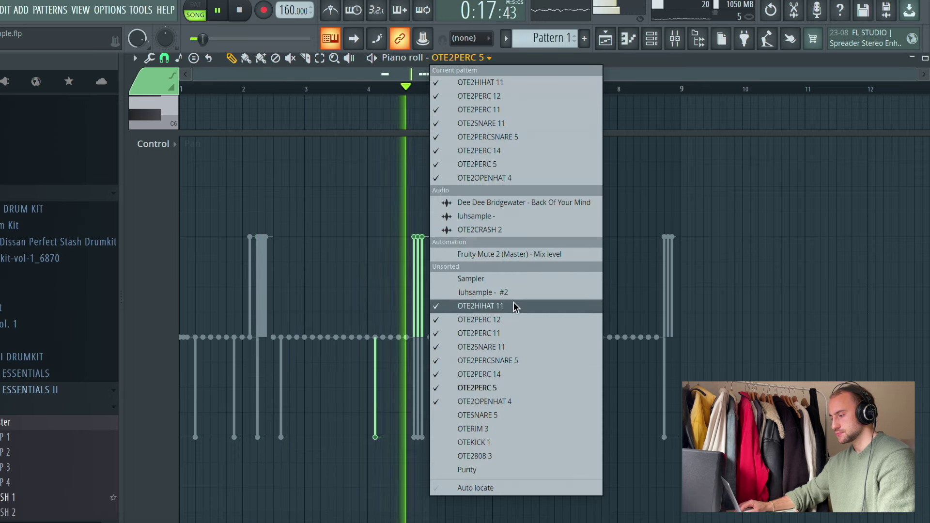
click(514, 320)
click(318, 244)
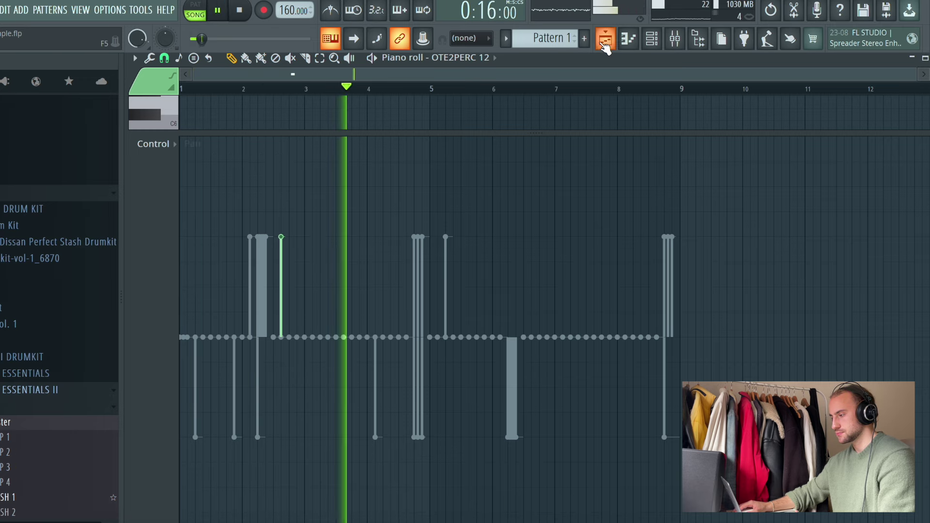
Step: Lower the OTE2SNARE 11 and OTE2PERCSNARE 5 levels in the mixer
click(606, 39)
click(675, 38)
drag(374, 326, 374, 343)
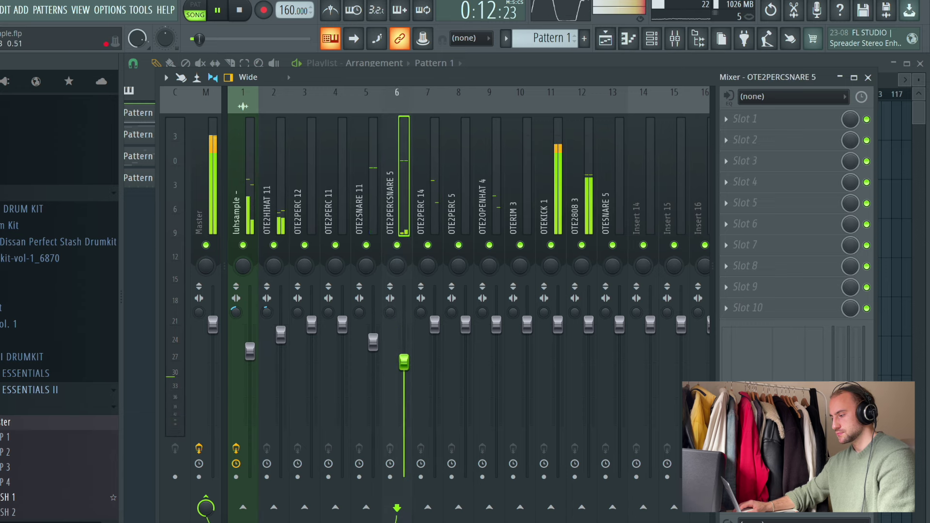
Step: Merge the OTEKICK 1 mixer track's stereo separation toward mono, and reset the OTE2808 3 track's separation to default
click(553, 190)
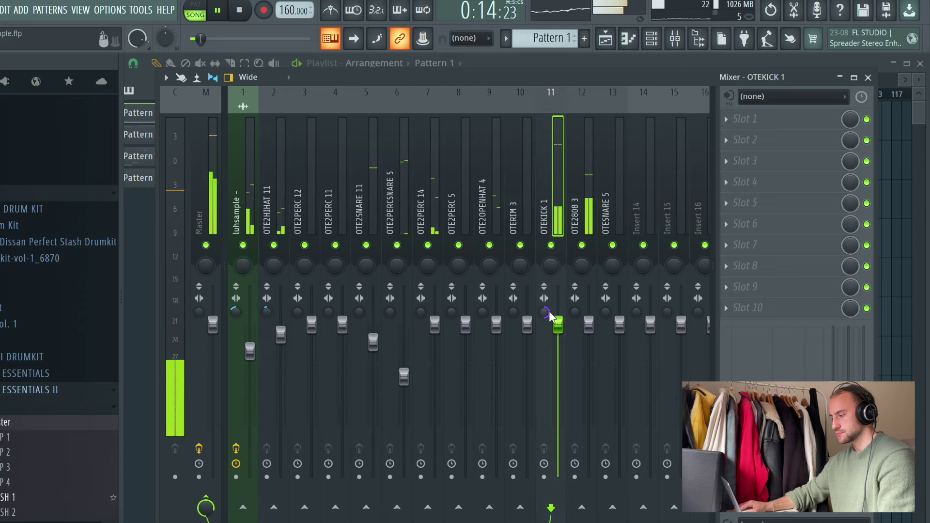
drag(575, 319, 575, 276)
click(563, 159)
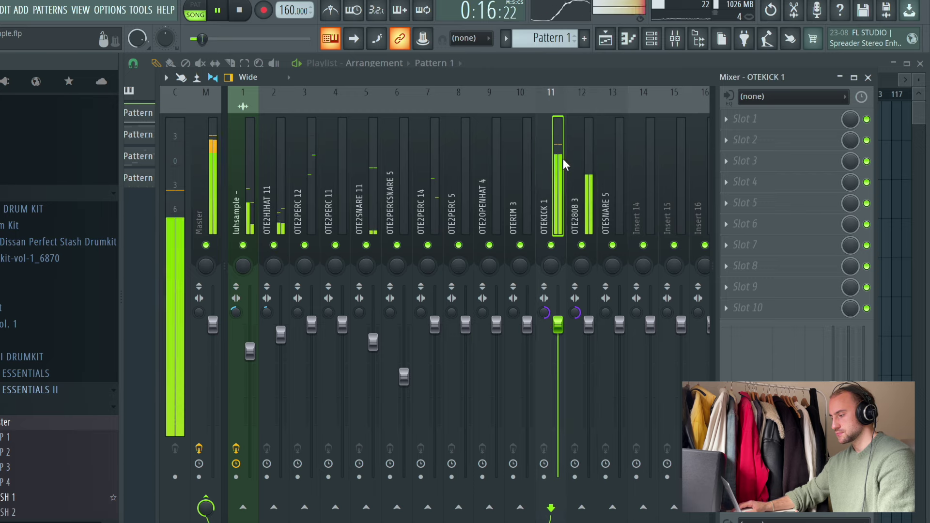
right_click(575, 310)
click(591, 314)
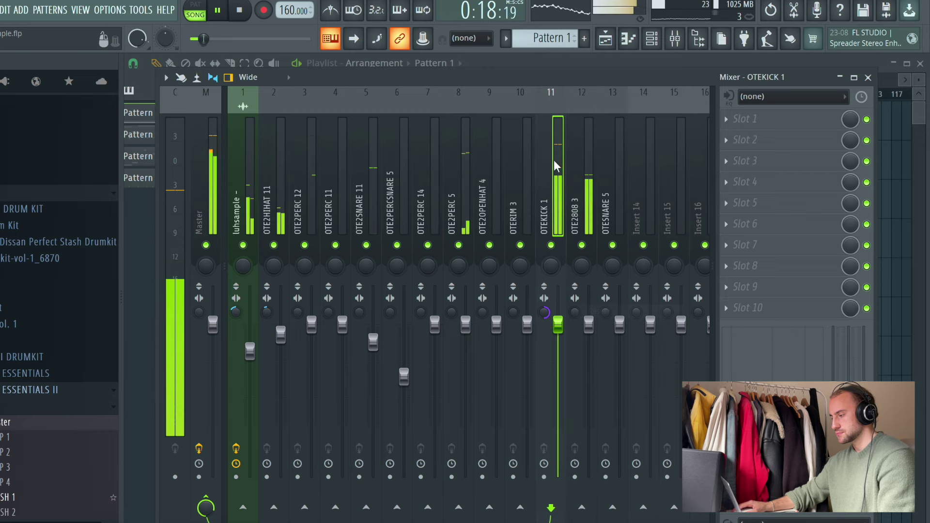
Step: Load FF Pro-Q and Fruity Soft Clipper into the first two effect slots of the OTEKICK 1 mixer track
click(746, 118)
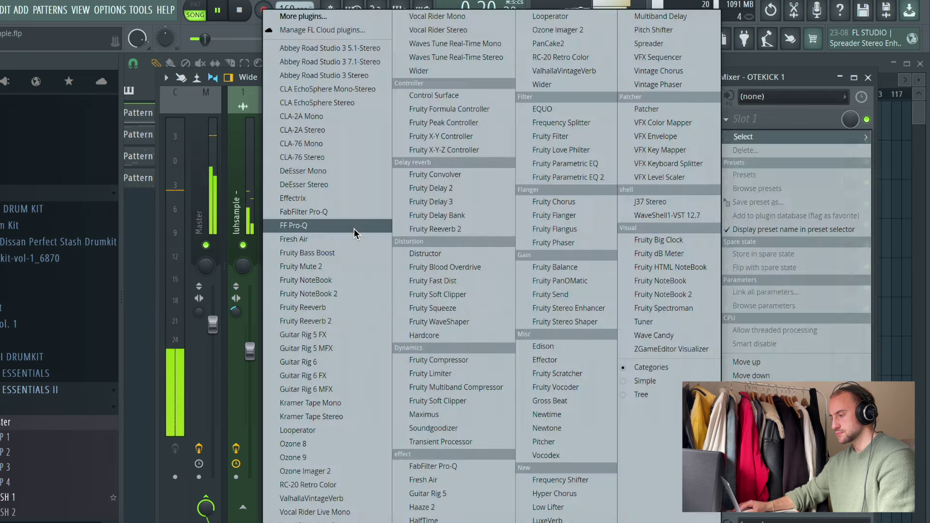
click(354, 225)
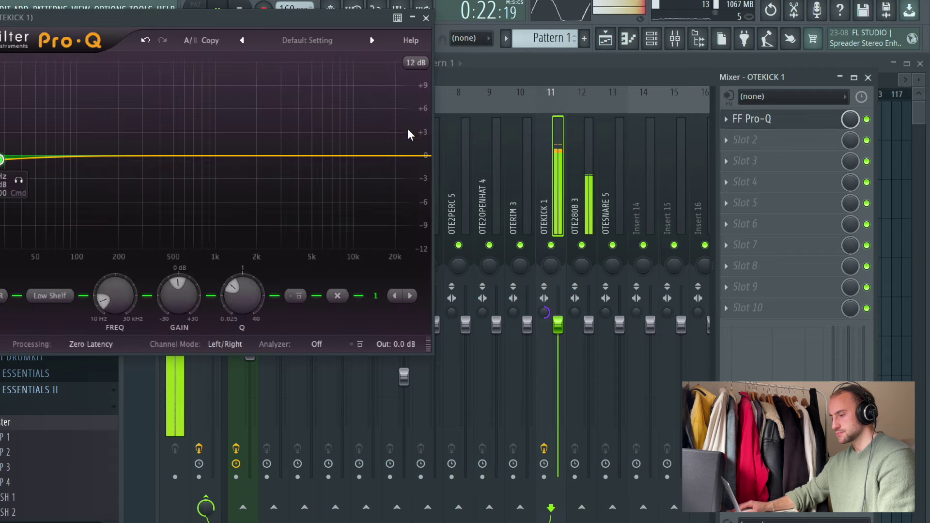
key(Escape)
click(761, 148)
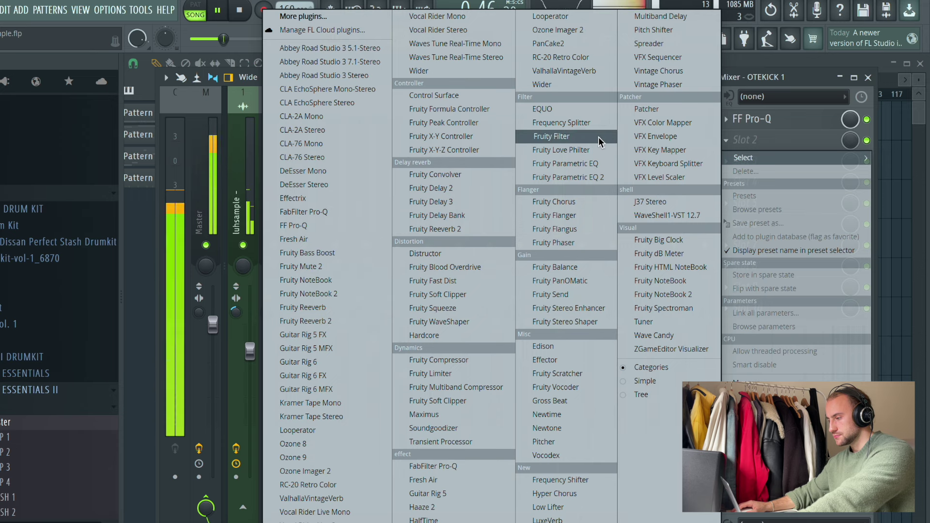
click(455, 293)
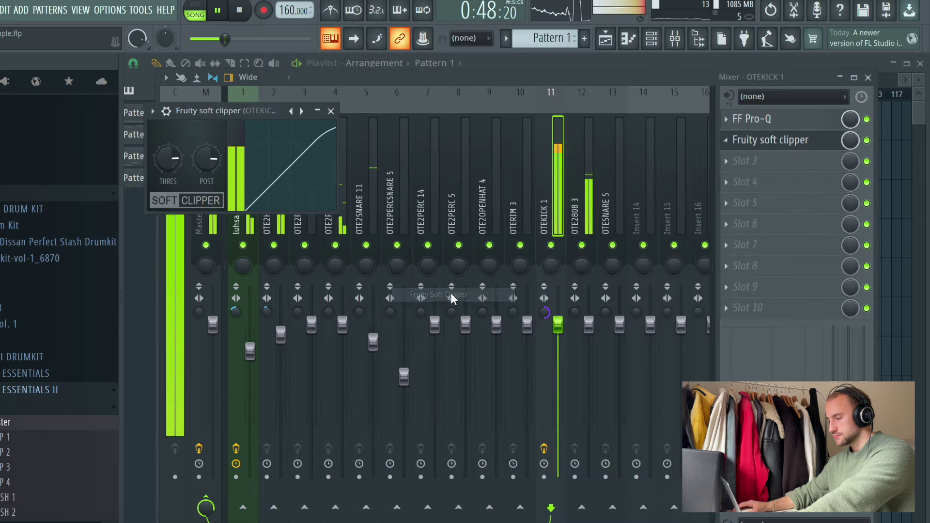
click(331, 110)
Step: Check the ValhallaVintageVerb settings on the luhsample track and the Fruity soft clipper on the Master track
click(249, 189)
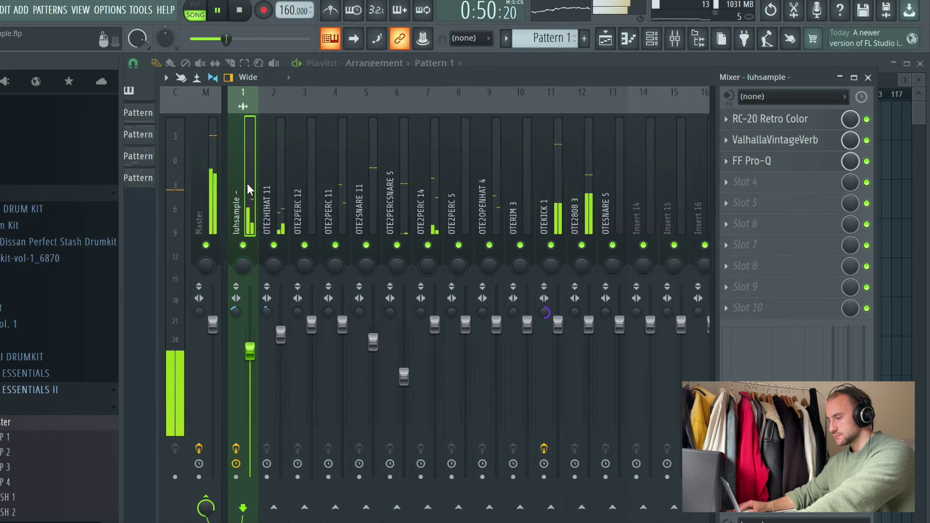
click(814, 140)
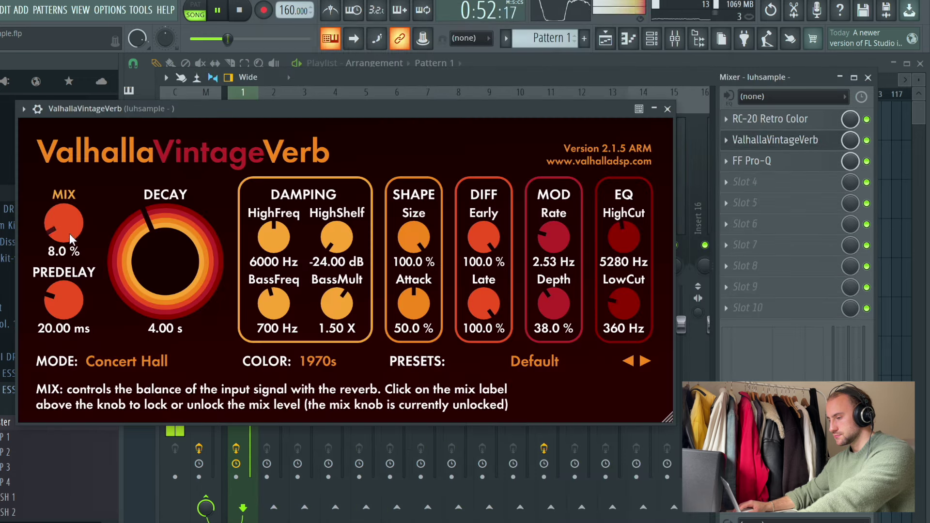
click(667, 109)
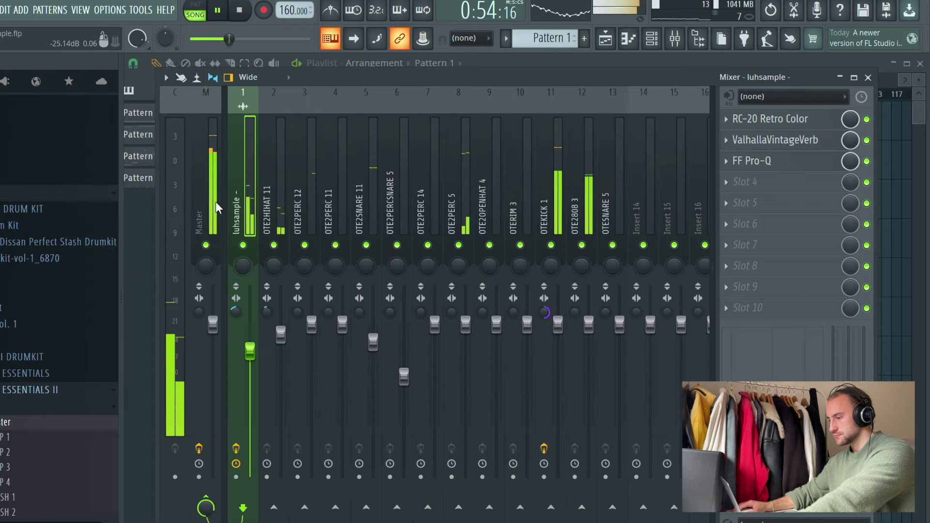
click(204, 154)
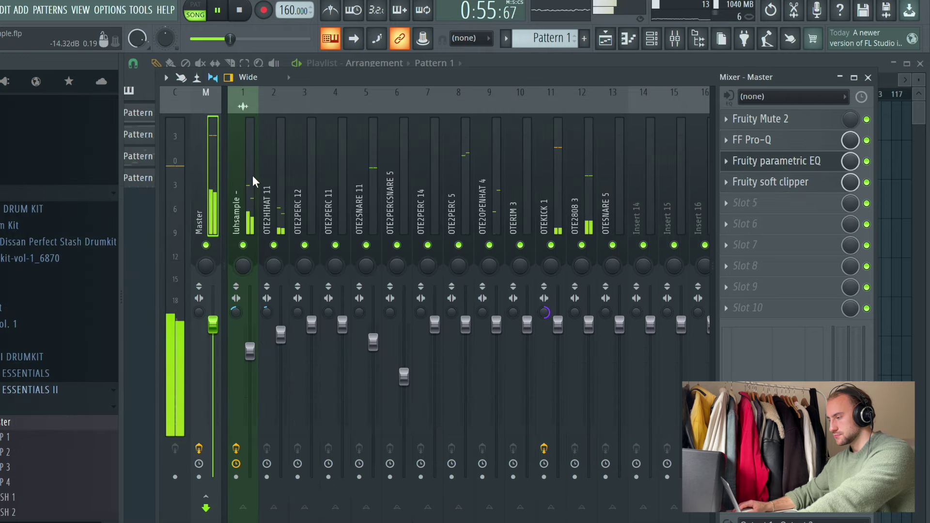
click(789, 187)
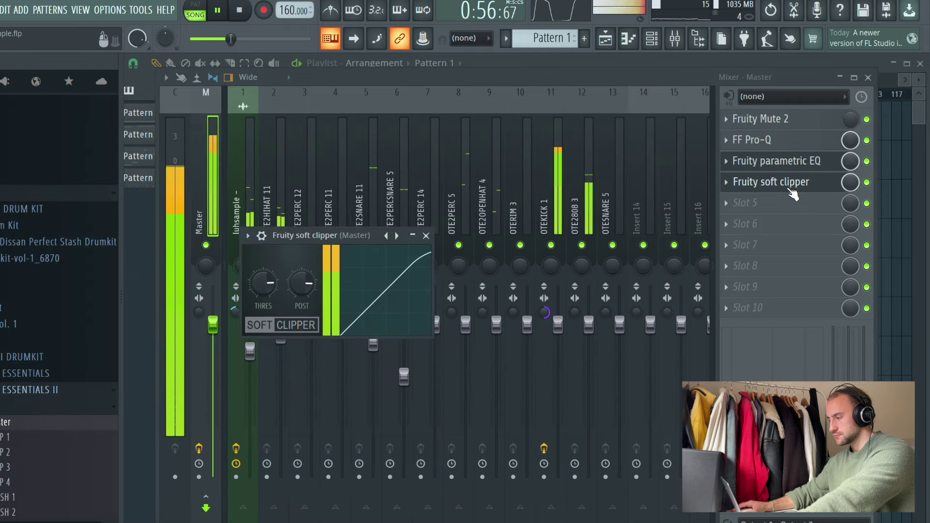
click(426, 237)
Step: Return to the playlist arrangement and save the project
click(368, 204)
click(605, 40)
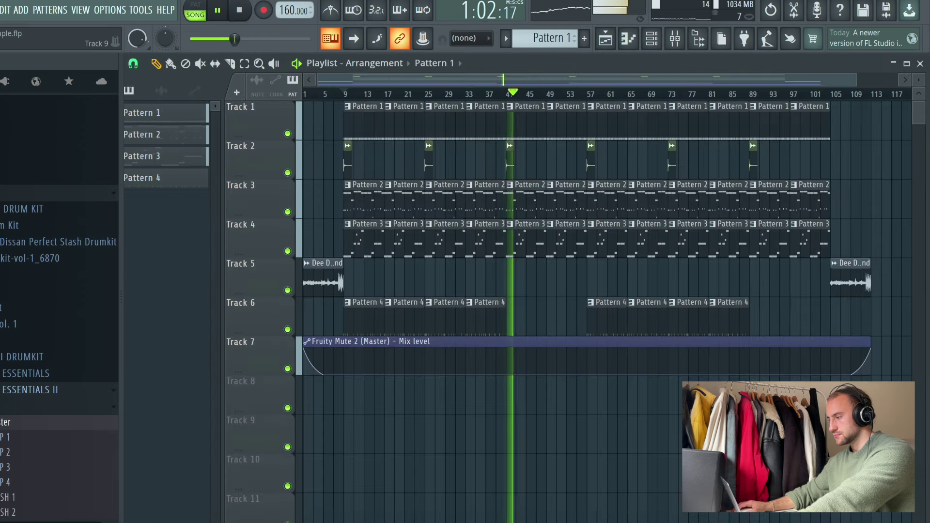
click(1, 11)
click(16, 78)
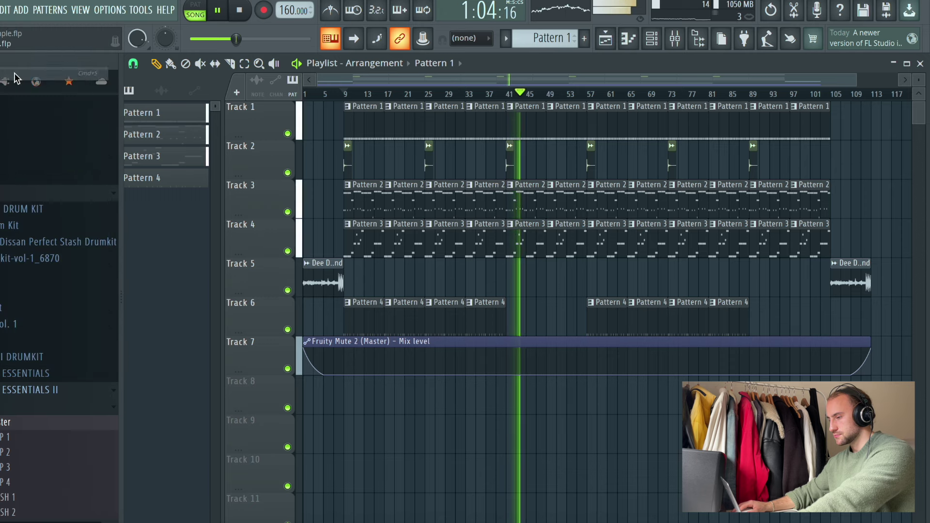